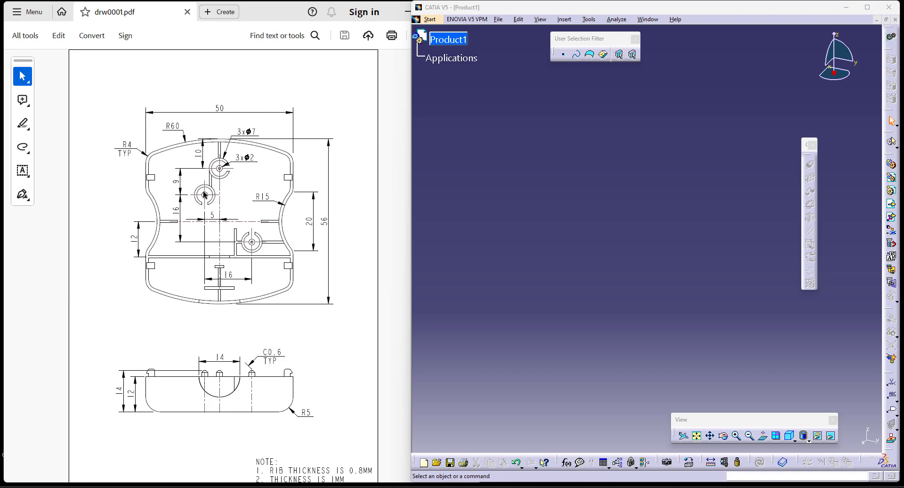
Examine both pages of drw0001.pdf for the housing's outline, wall, rib, boss and clip dimensions
scroll(244, 252, down, 3)
scroll(244, 253, up, 3)
click(405, 280)
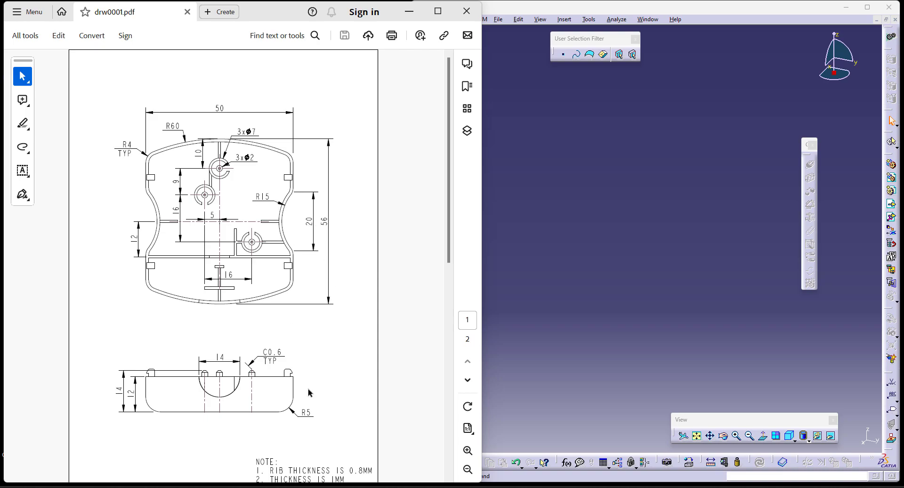
scroll(326, 314, down, 10)
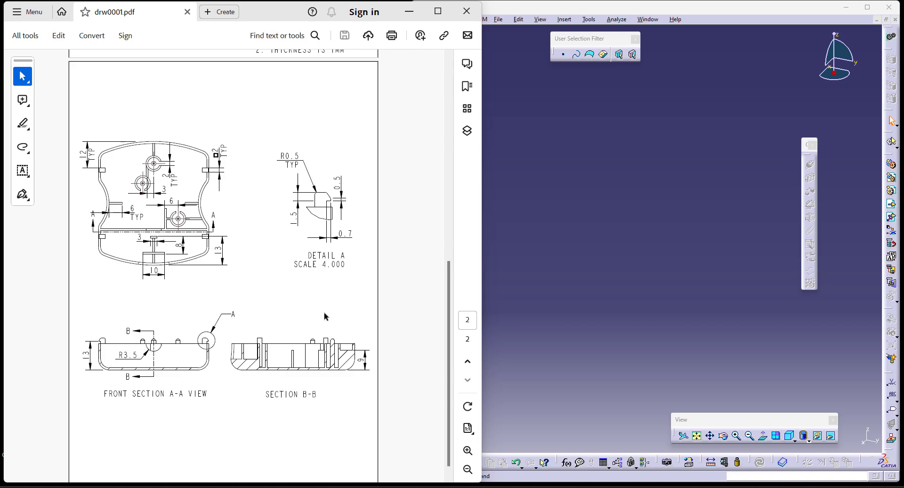
scroll(326, 316, down, 1)
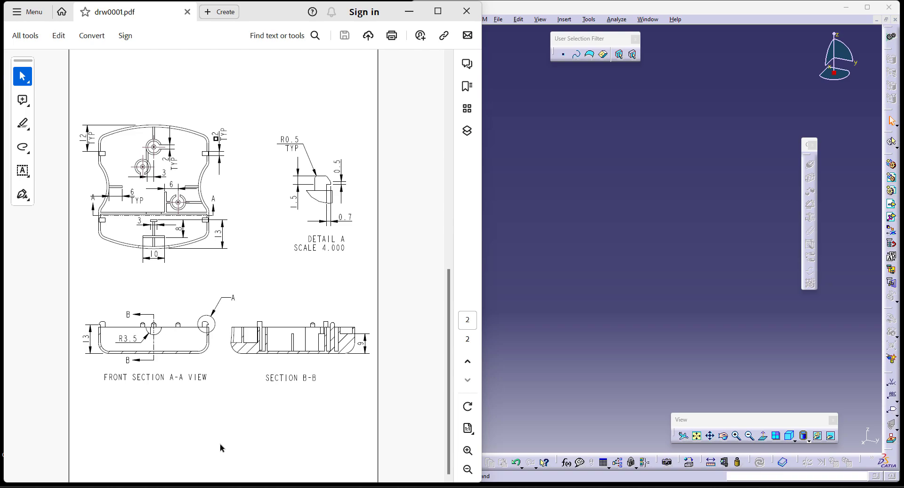
scroll(225, 430, up, 10)
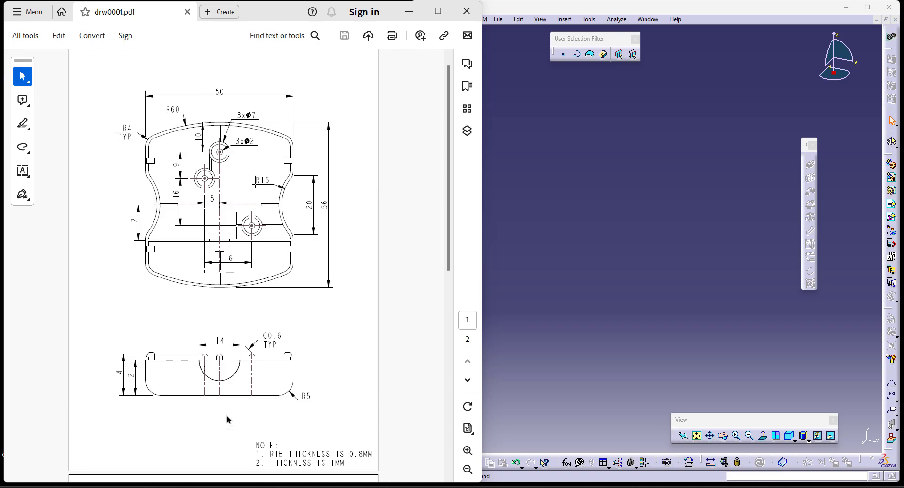
scroll(230, 415, up, 1)
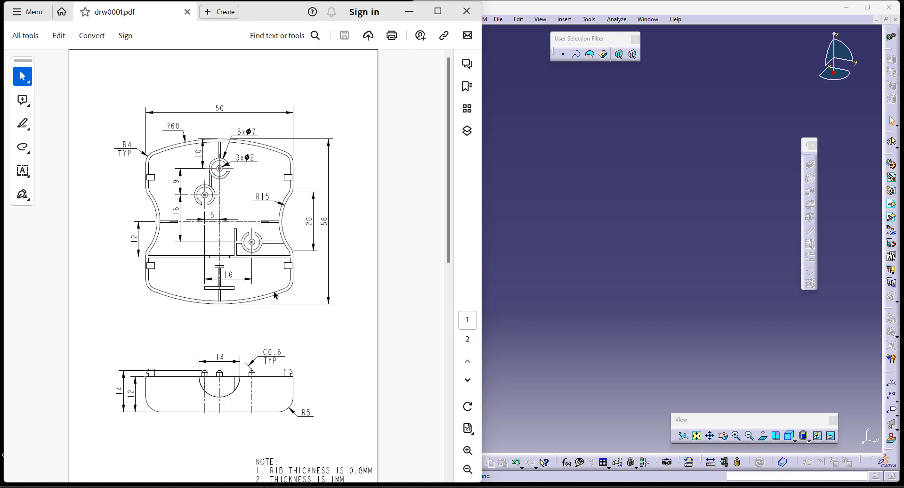
Switch to CATIA V5 and start a new part in the Wireframe and Surface Design workbench
click(659, 217)
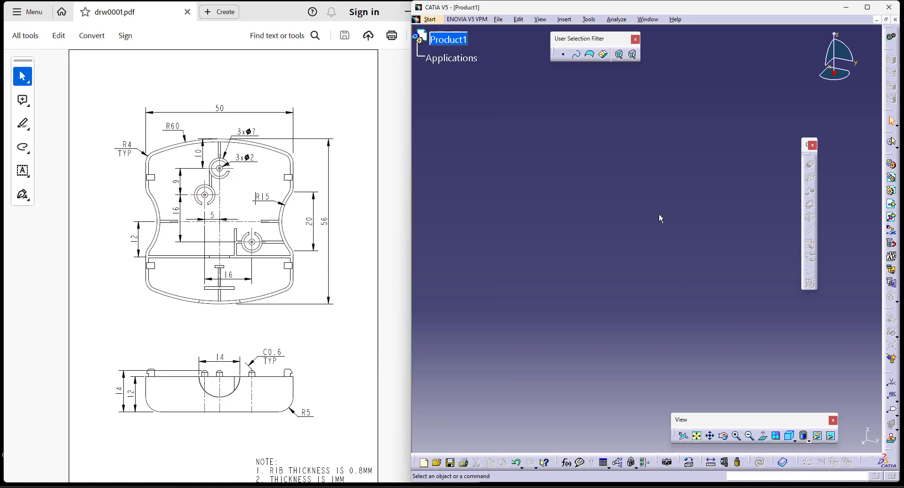
click(429, 19)
mouse_move(537, 44)
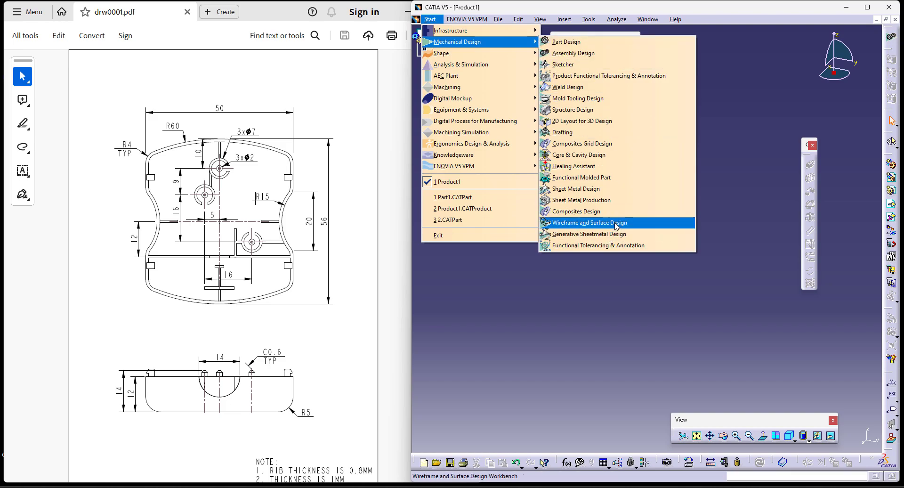
click(587, 224)
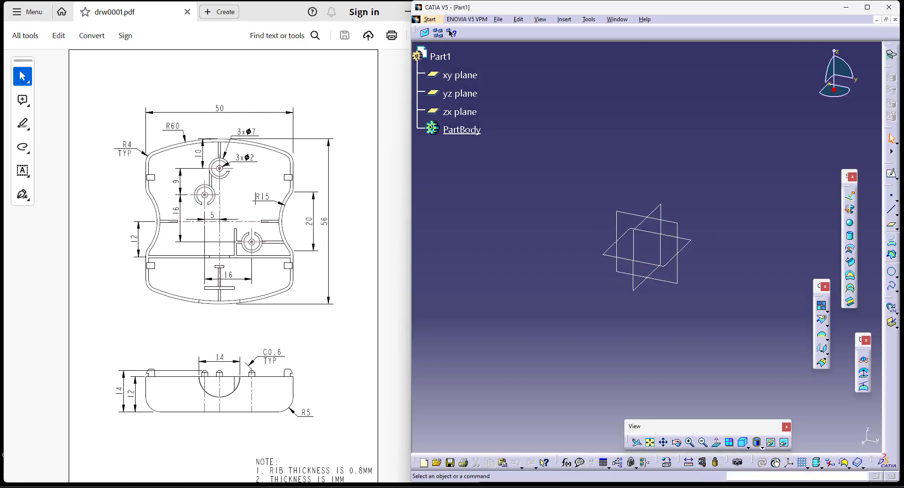
Open a sketch on the xy plane and reorient the view so the V axis runs horizontally
click(893, 178)
click(893, 182)
click(631, 252)
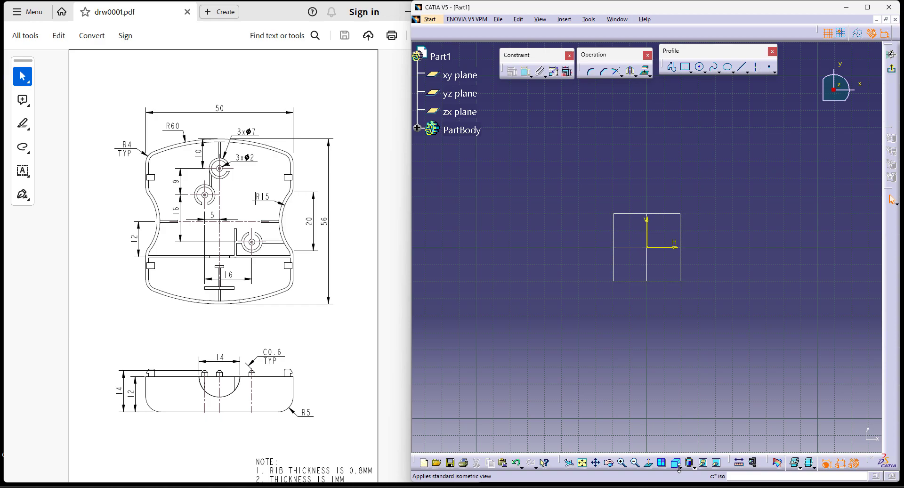
click(678, 466)
click(687, 451)
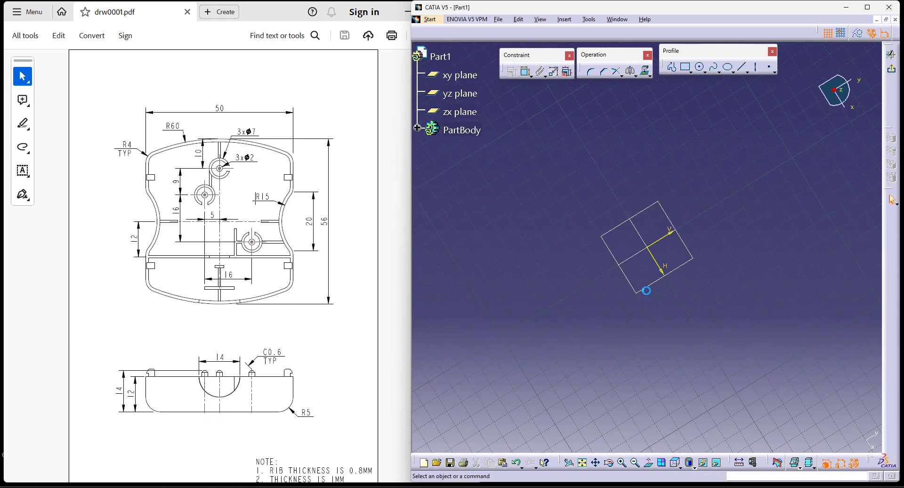
Draw a line about 62 mm long parallel to the H axis on the negative V side and mirror it about H
click(742, 67)
click(582, 197)
click(583, 300)
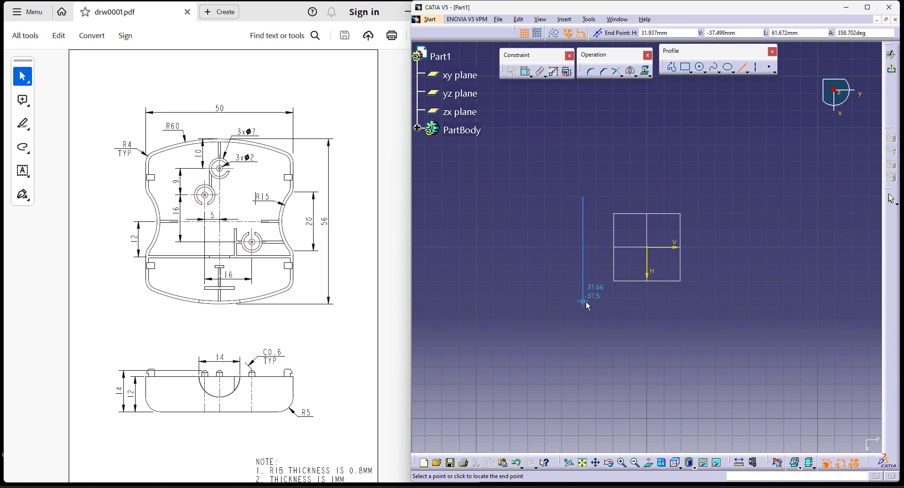
click(634, 73)
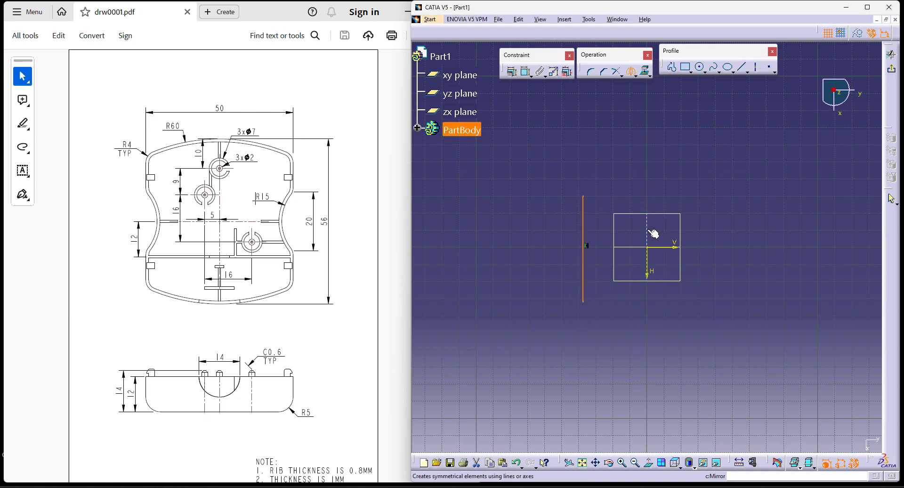
click(647, 256)
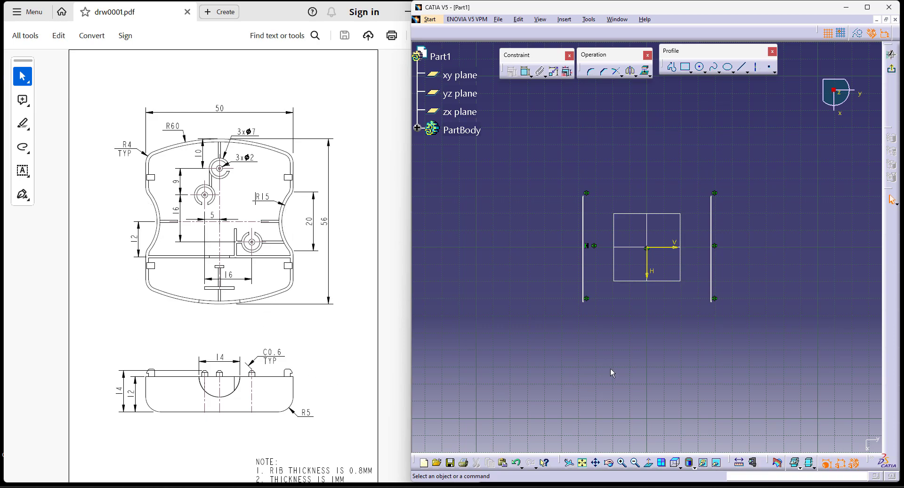
click(688, 69)
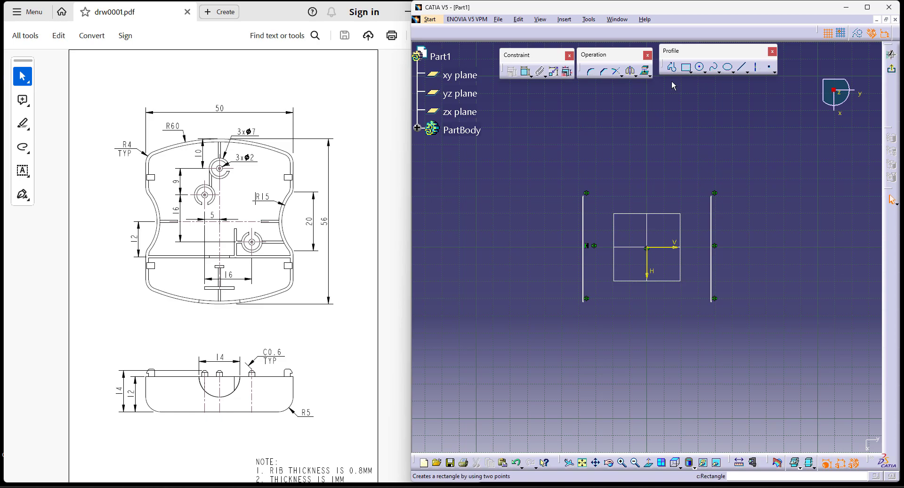
Constrain the distance between the two mirrored lines to 50 mm
click(526, 71)
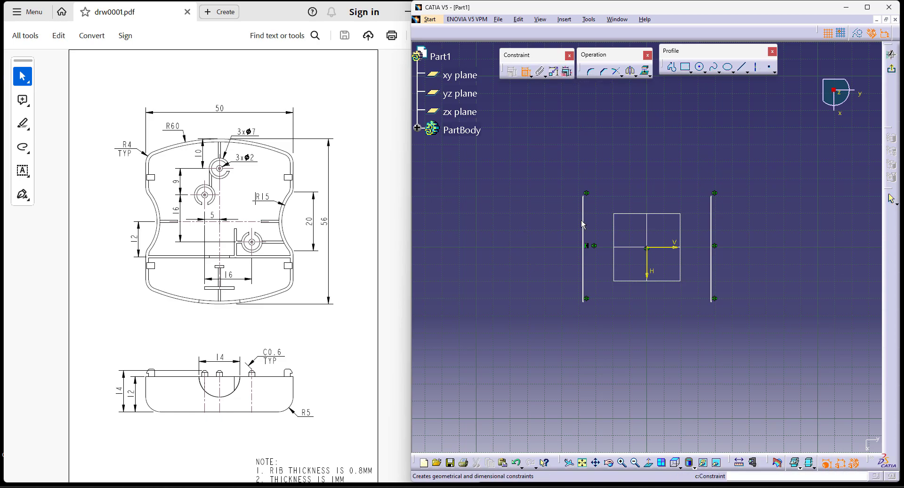
click(583, 224)
click(711, 229)
click(642, 149)
double_click(641, 148)
text(50)
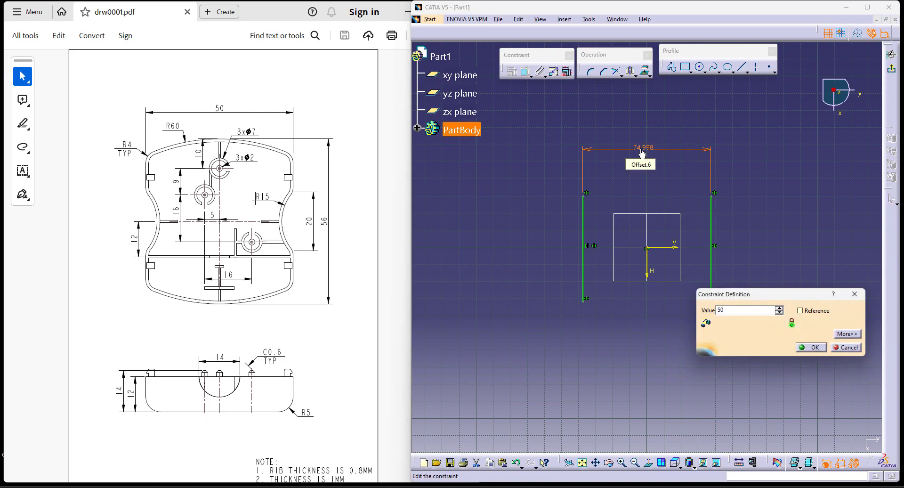
key(Return)
Draw an outward-bulging three-point arc joining the upper ends of the two vertical lines
middle_drag(756, 264, 734, 150)
middle_drag(623, 256, 548, 304)
middle_drag(555, 333, 554, 216)
middle_drag(554, 215, 652, 198)
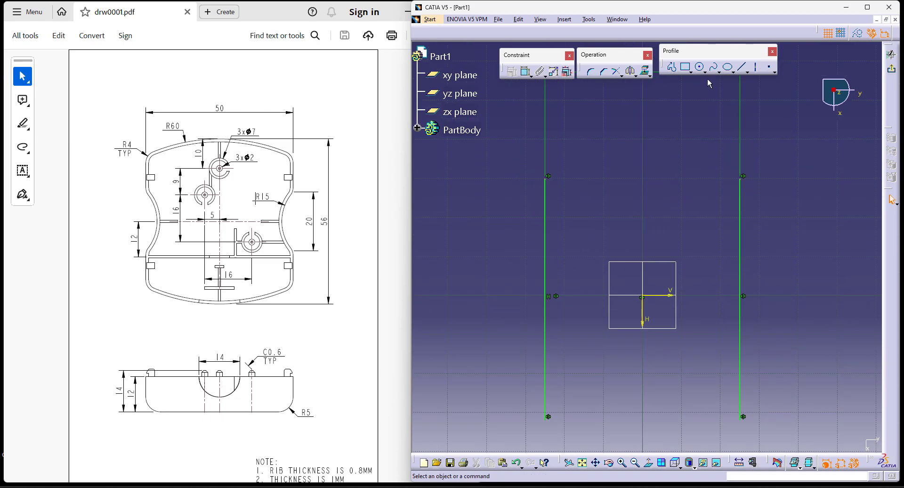
click(704, 72)
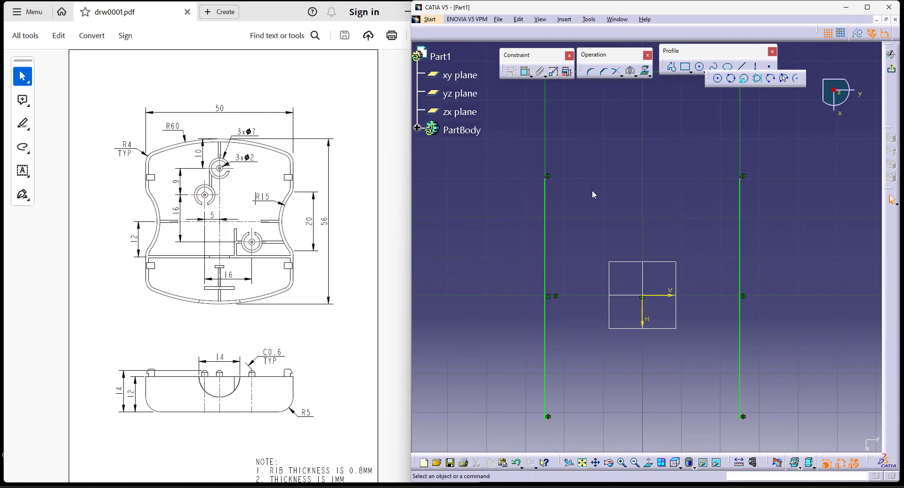
click(783, 78)
click(545, 178)
click(742, 178)
click(662, 164)
Constrain the upper arc's radius to 60 mm
click(517, 75)
click(631, 164)
click(616, 122)
double_click(617, 122)
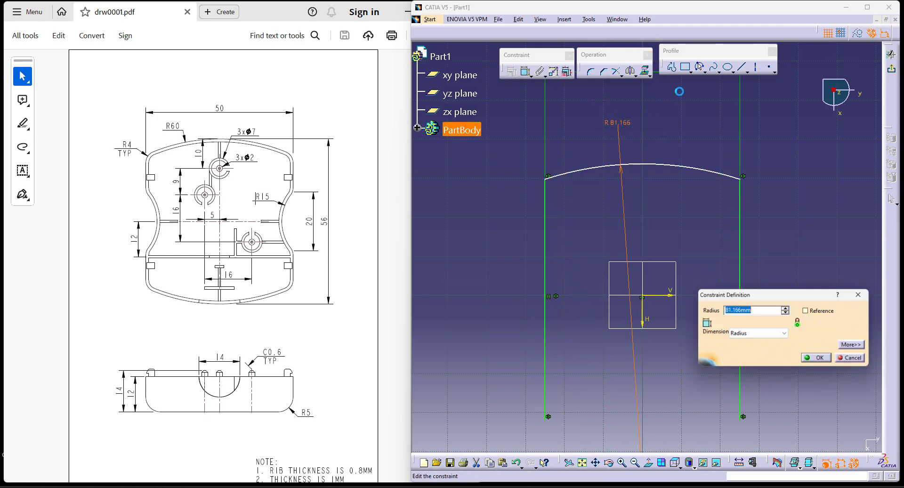
text(60)
key(Return)
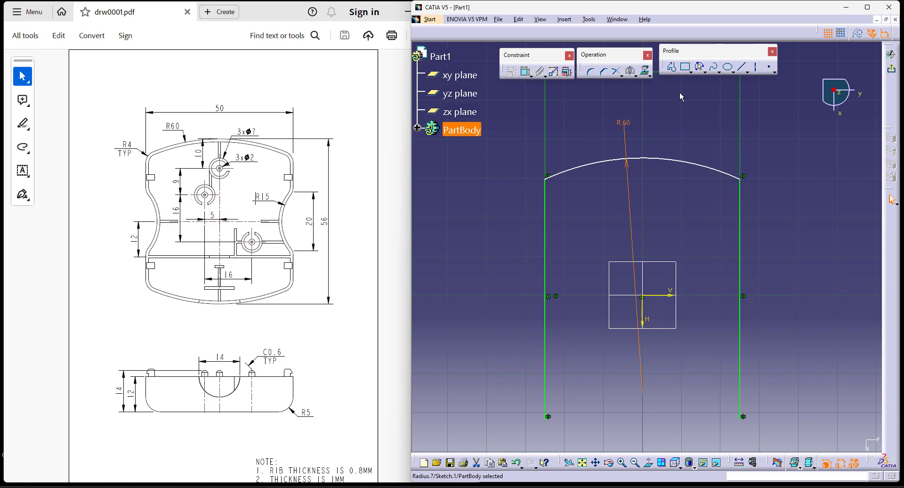
Mirror the R60 arc about the V axis to form the lower edge of the outline
click(678, 161)
click(631, 71)
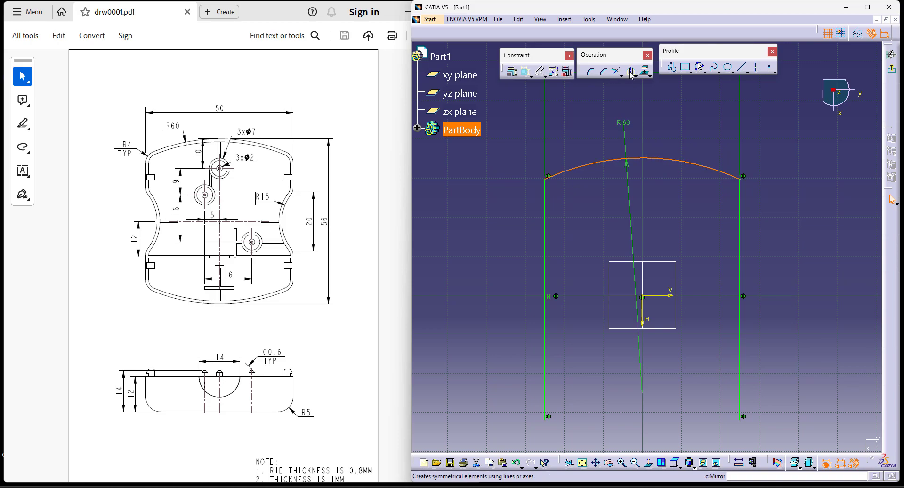
click(662, 296)
Quick-trim the ends of both vertical lines that extend beyond the lower arc
middle_drag(705, 385, 704, 292)
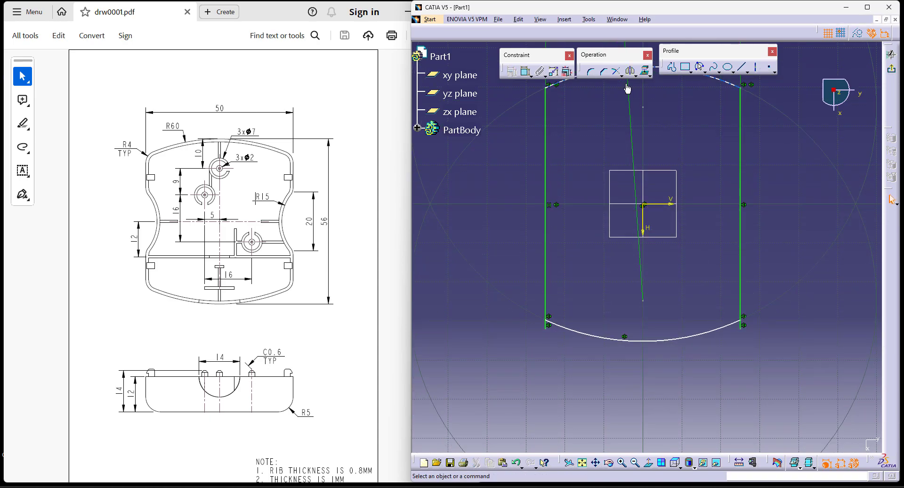
click(621, 75)
click(665, 86)
click(547, 323)
click(743, 324)
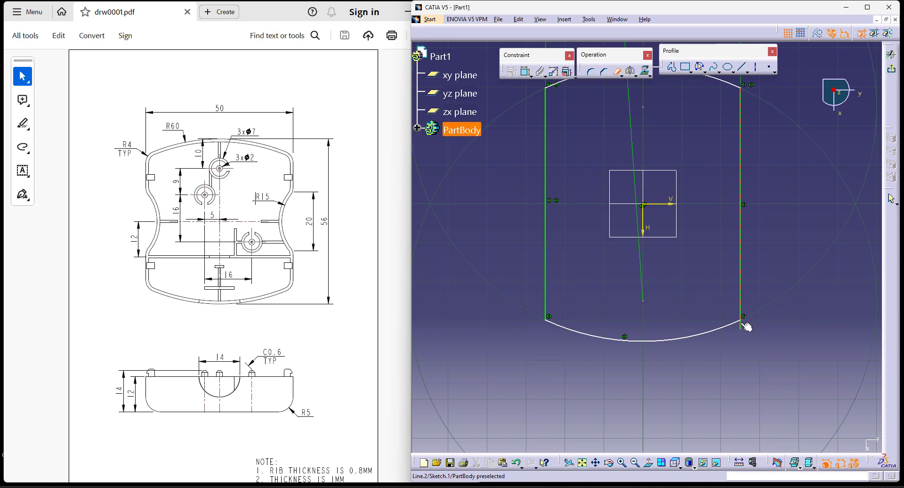
click(743, 324)
Constrain the overall distance between the upper and lower arcs to 56 mm
ctrl+middle_drag(692, 214, 684, 265)
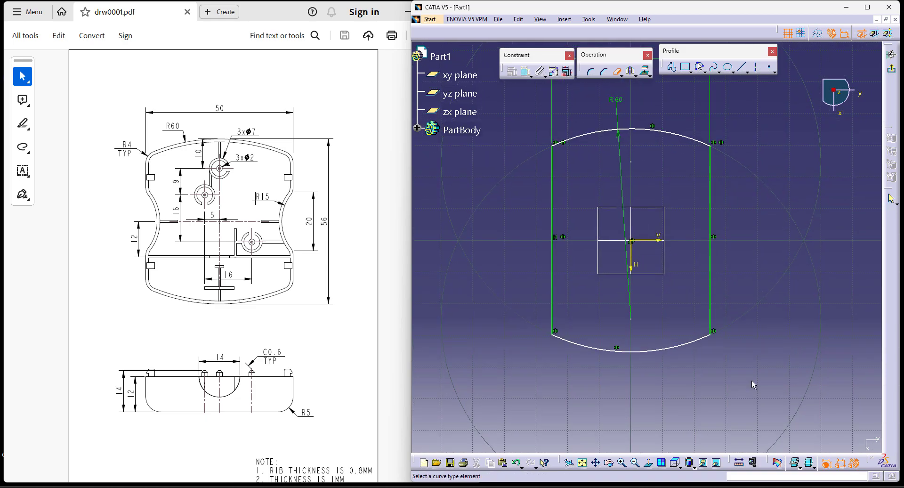
click(524, 70)
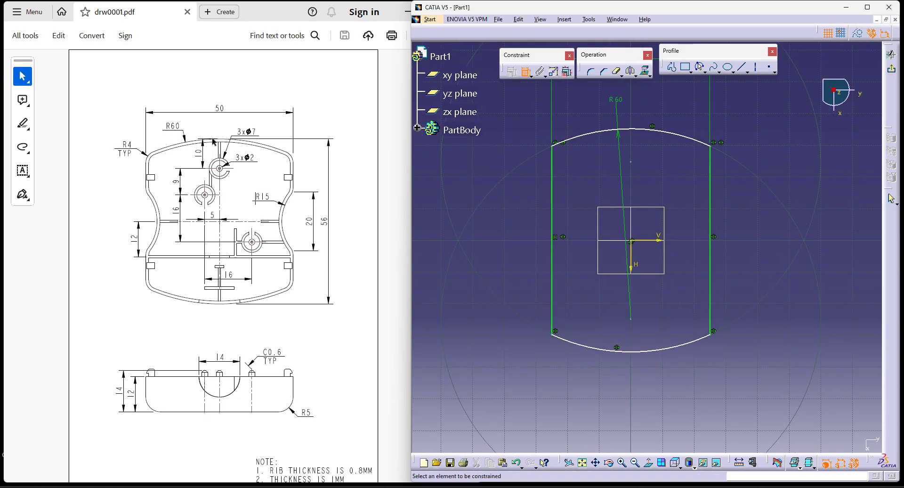
click(645, 130)
click(644, 357)
click(806, 220)
double_click(806, 220)
text(56)
key(Return)
Move the 56 mm and 50 mm dimensions closer to the outline and exit the sketch
drag(803, 230, 734, 239)
middle_drag(657, 332, 656, 361)
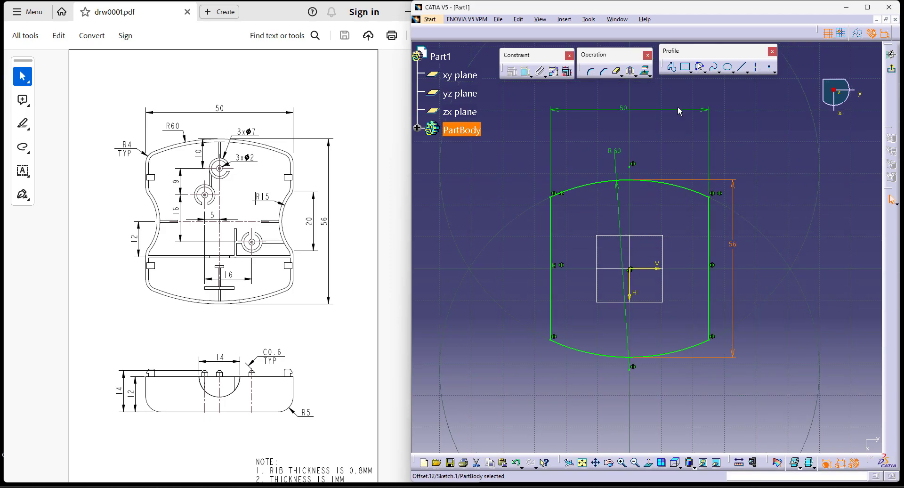
drag(681, 113, 685, 154)
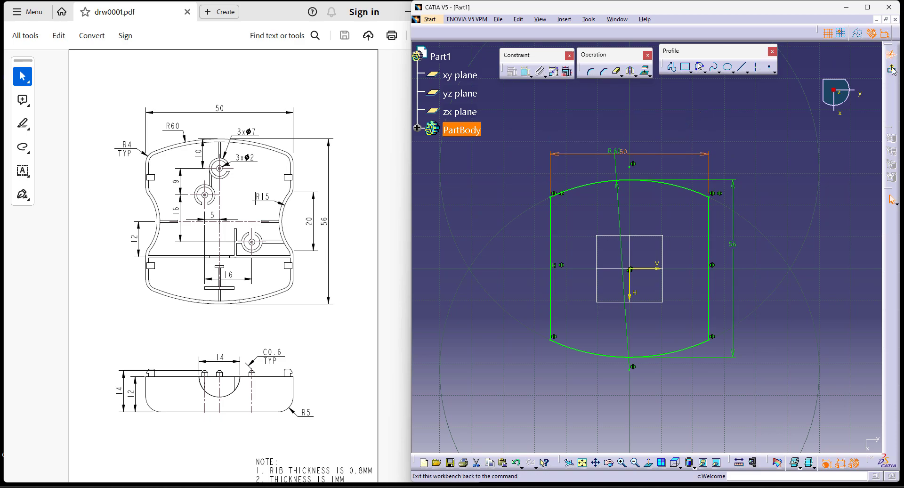
click(891, 69)
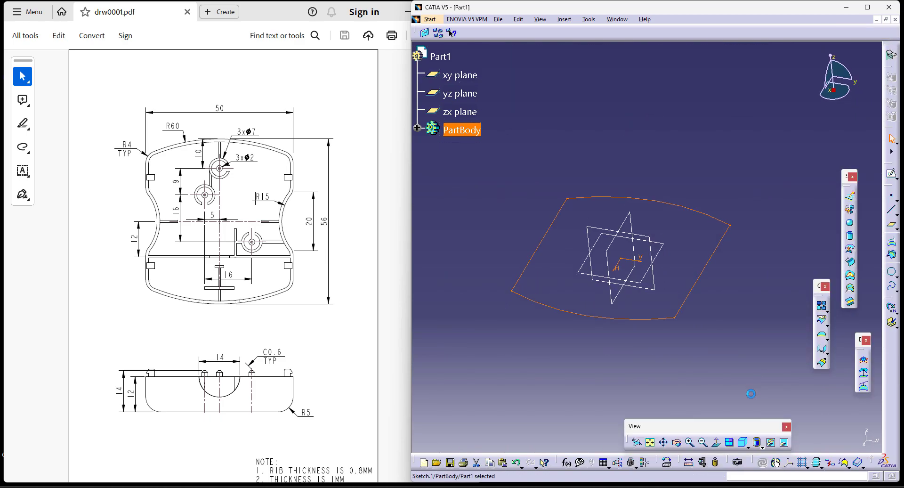
Extrude the outline sketch as a surface 12 mm along the sketch normal
click(850, 200)
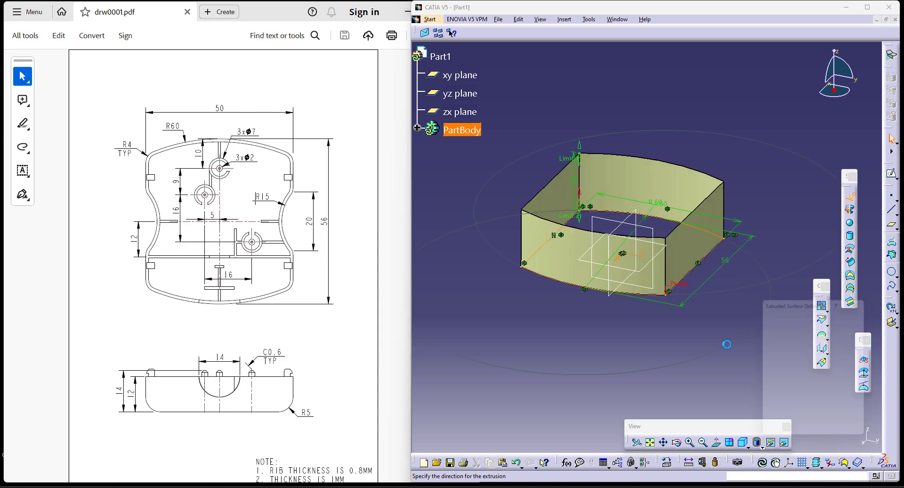
middle_drag(693, 371, 668, 336)
middle_drag(621, 306, 625, 341)
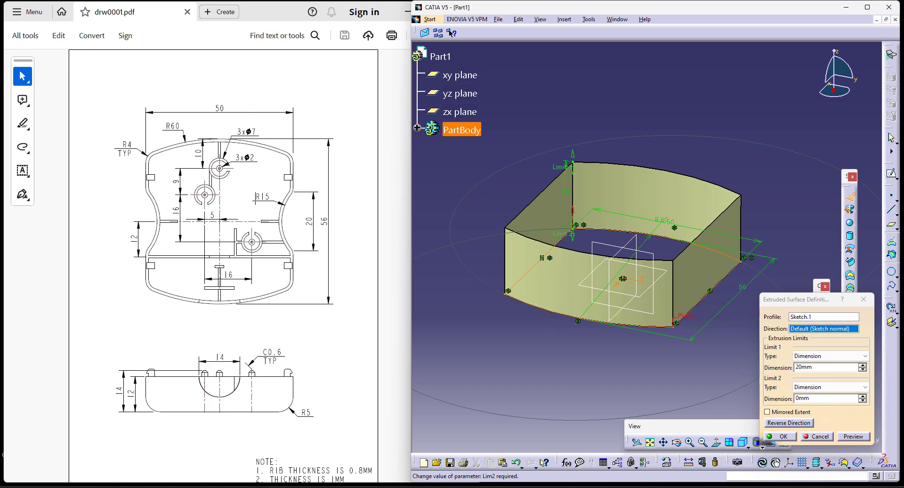
double_click(814, 368)
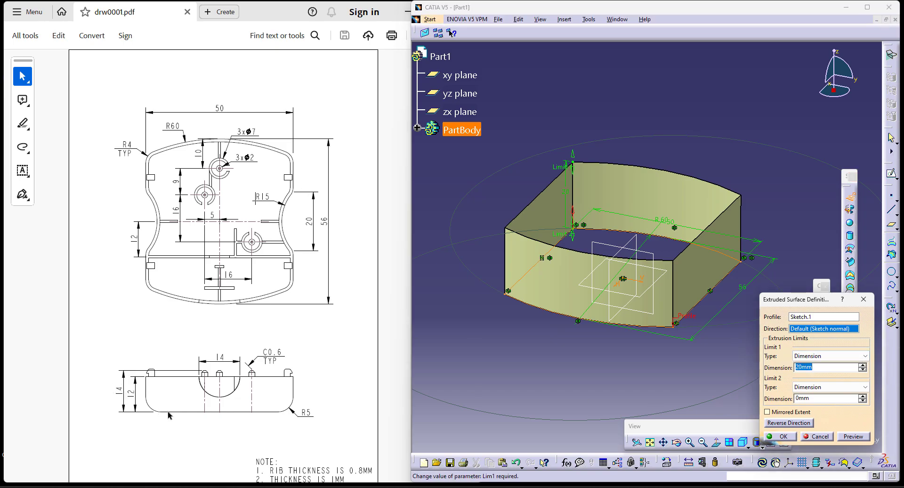
text(12)
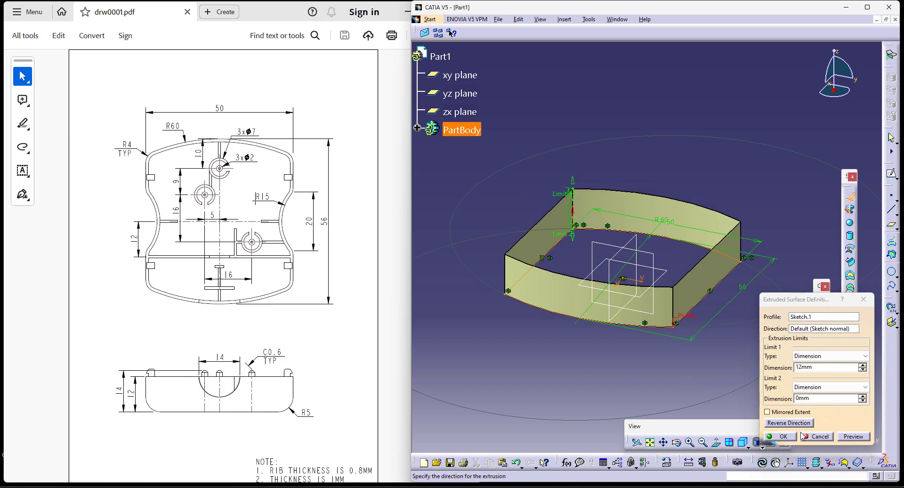
click(780, 436)
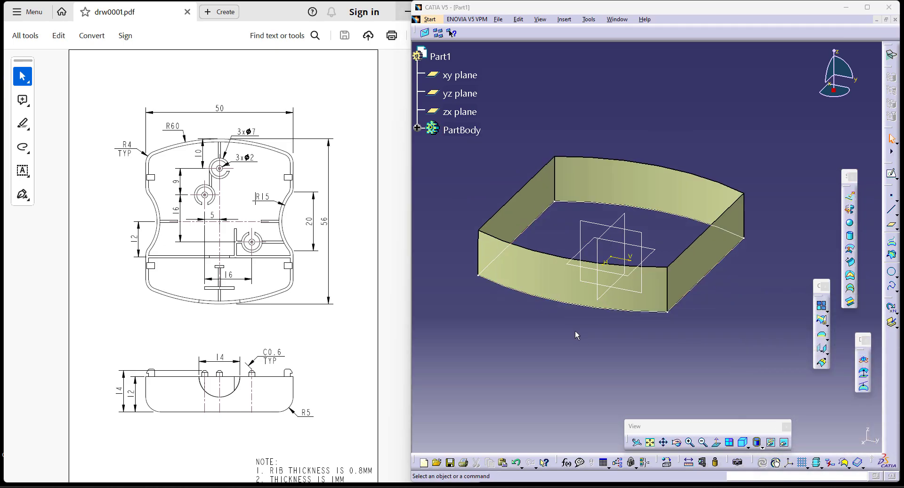
Check the section views on the drawing's second page against the front view on the first
scroll(259, 334, down, 10)
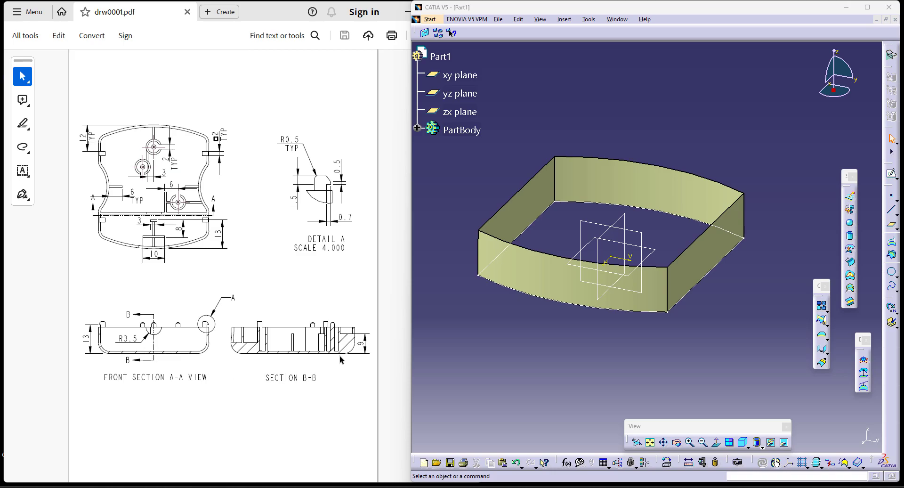
scroll(217, 408, up, 8)
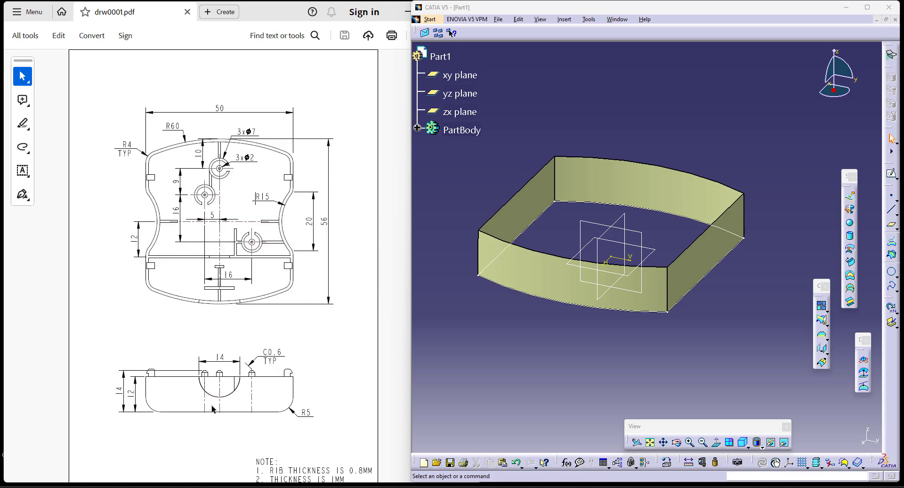
Hide the outline sketch and open a new sketch on the xy plane
click(648, 252)
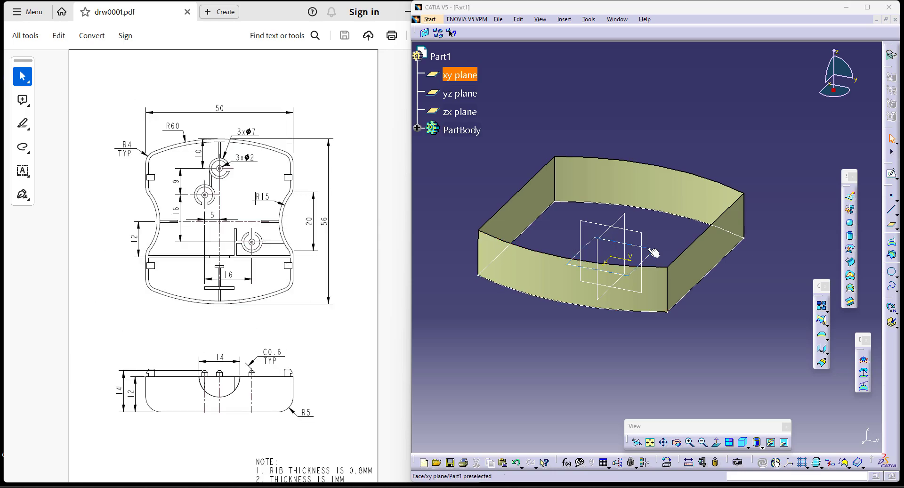
right_click(740, 244)
click(756, 273)
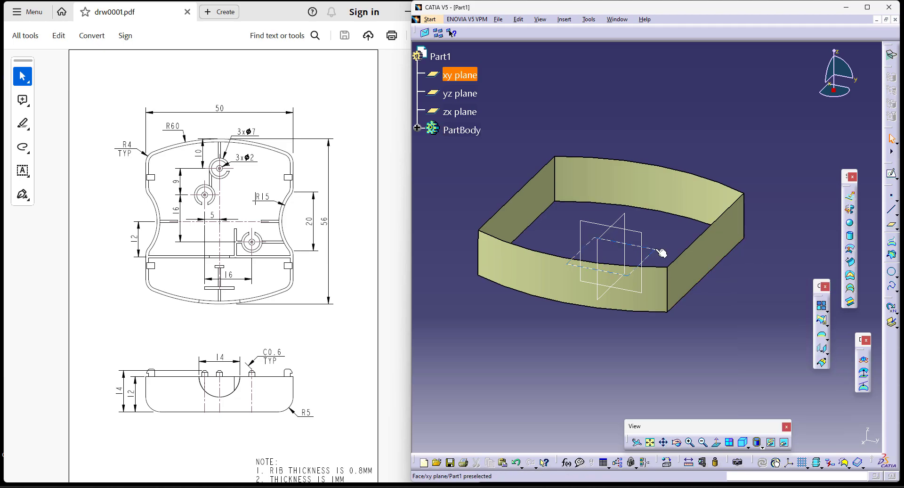
click(891, 172)
Project the straight side wall's edge into the sketch and turn it into a construction line
middle_drag(712, 261, 622, 264)
click(604, 192)
click(644, 75)
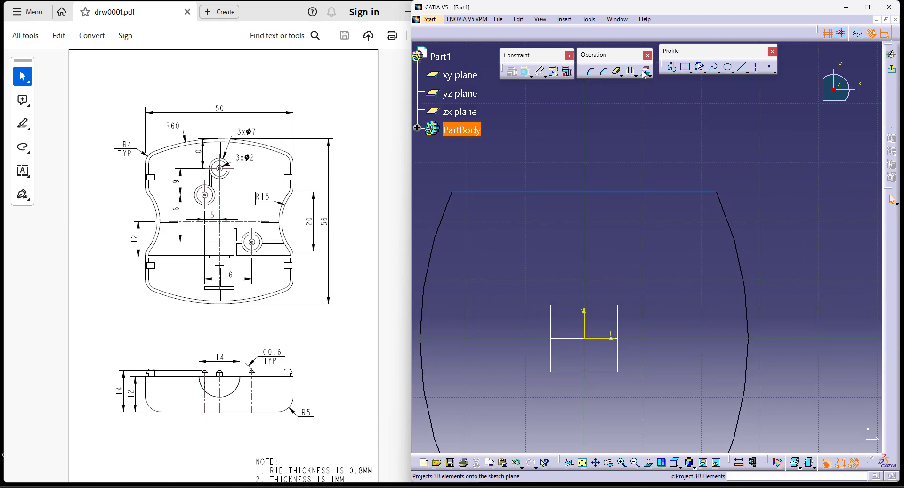
click(857, 33)
click(715, 168)
Draw a three-point arc of about 8.3 mm radius bulging inward, with both ends on the construction line
middle_drag(570, 149, 615, 144)
click(700, 66)
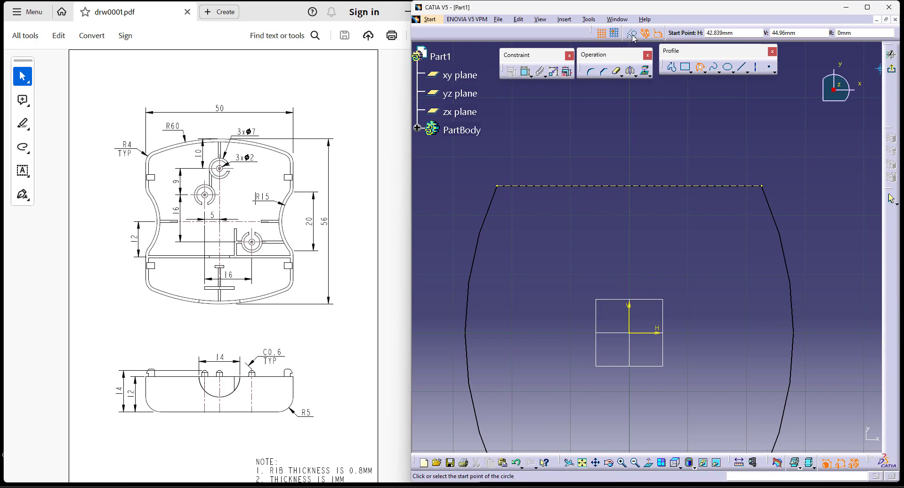
click(585, 186)
click(667, 186)
click(637, 205)
Dimension the arc's radius and set it to 15 mm
click(526, 72)
click(599, 221)
double_click(594, 227)
text(1)
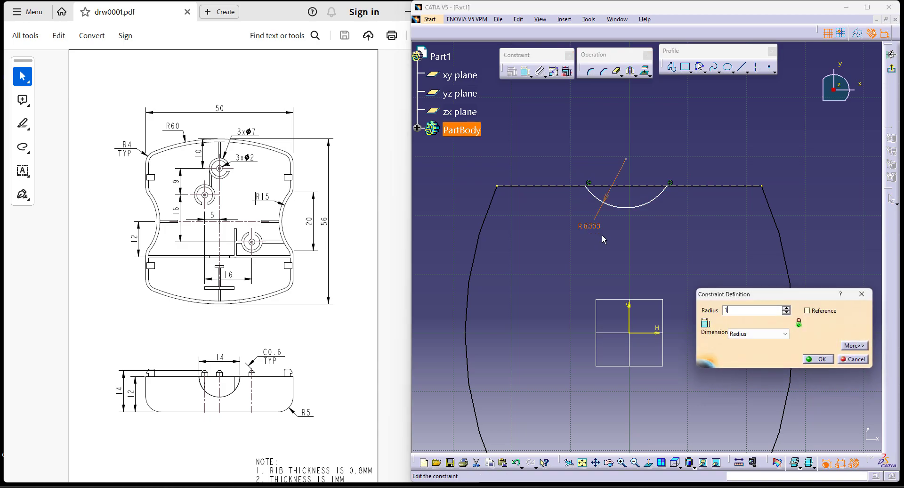
text(5)
key(Return)
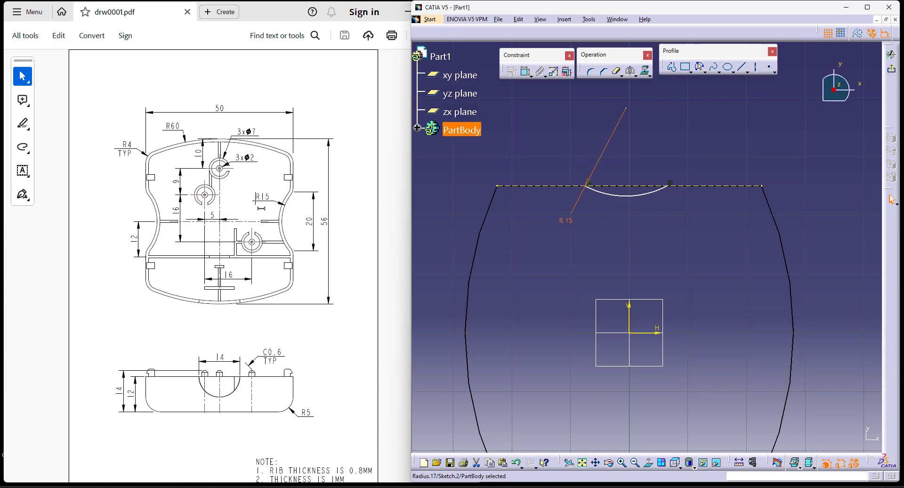
Constrain the arc's centre point to be coincident with the vertical sketch axis
click(526, 70)
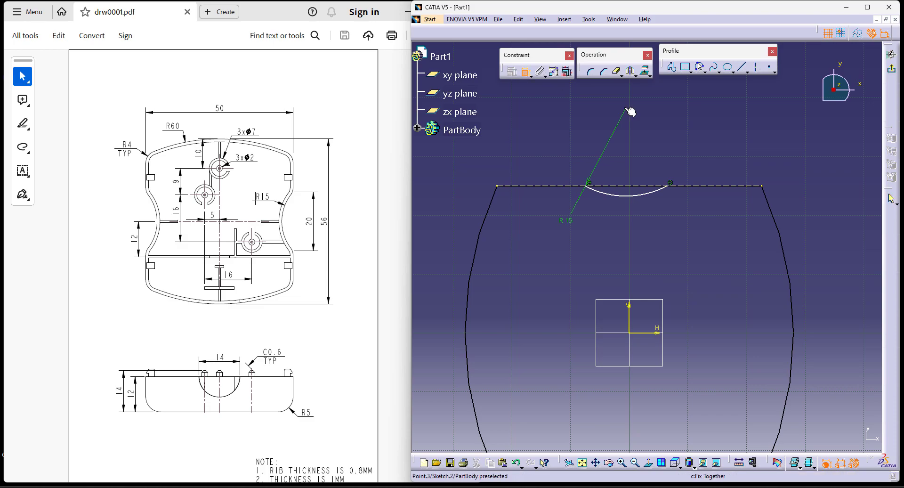
click(628, 108)
right_click(706, 124)
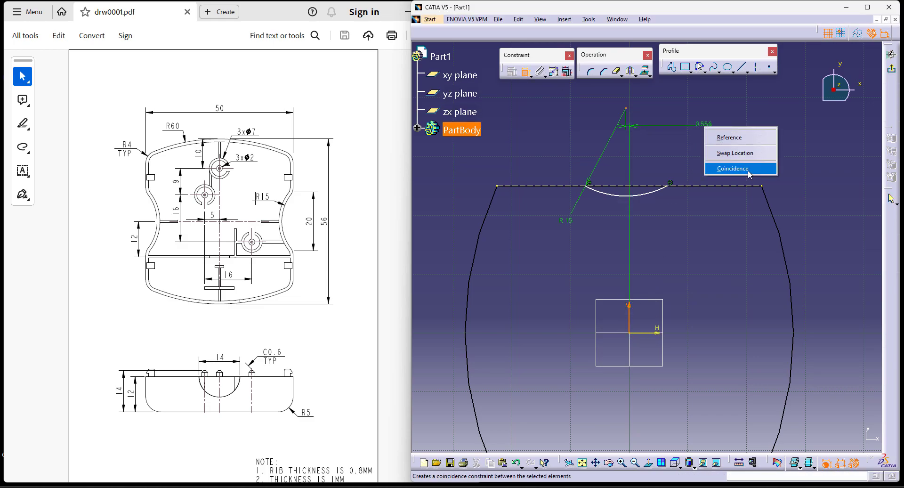
click(733, 168)
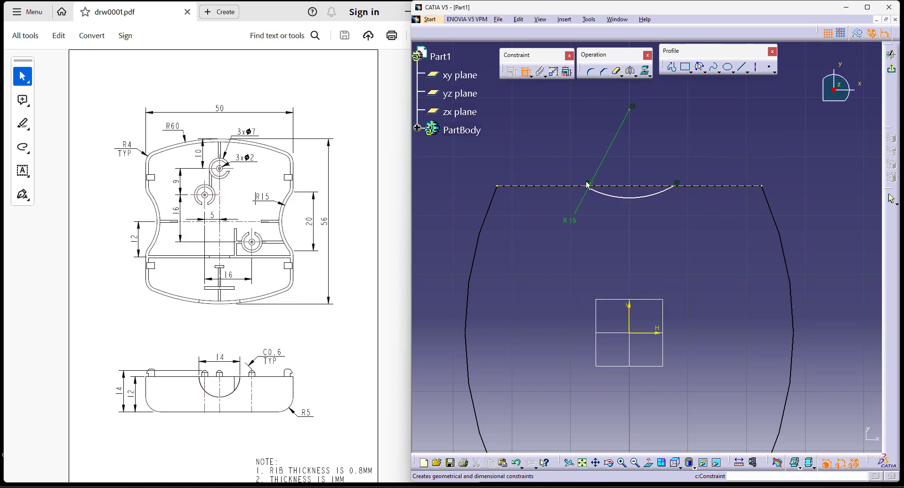
Constrain the distance between the arc's two endpoints to 20 mm
click(680, 189)
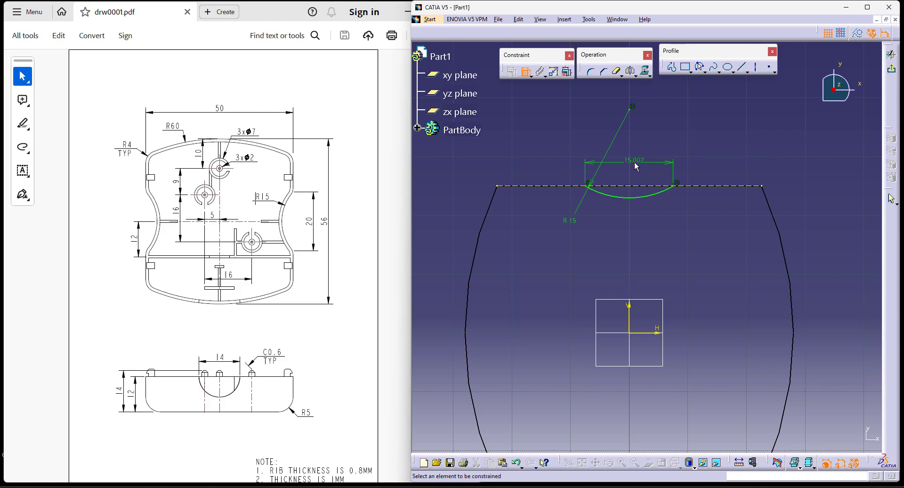
click(642, 165)
double_click(639, 162)
text(20)
key(Return)
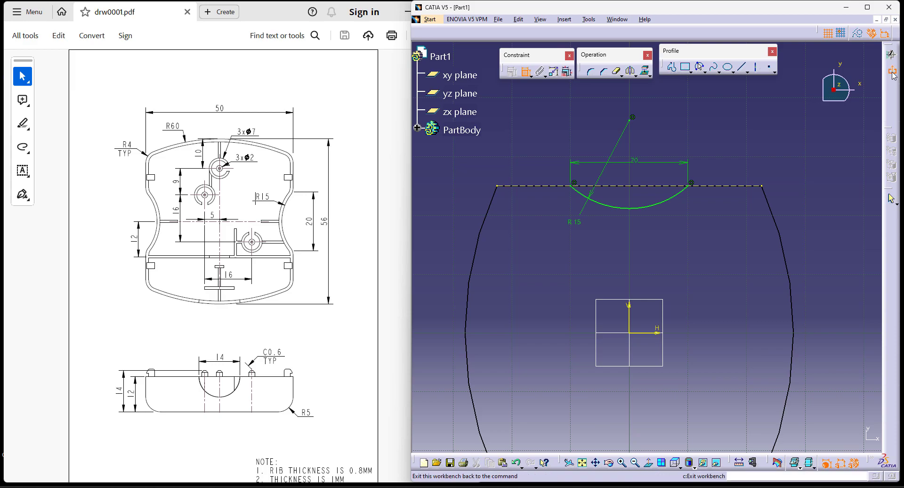
Exit the sketch and extrude the arc as a surface 12 mm along the sketch normal
click(892, 54)
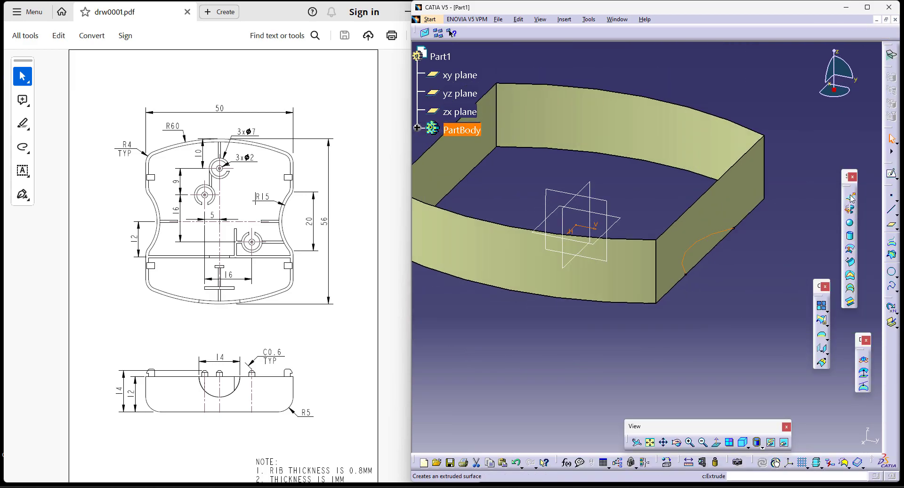
click(851, 197)
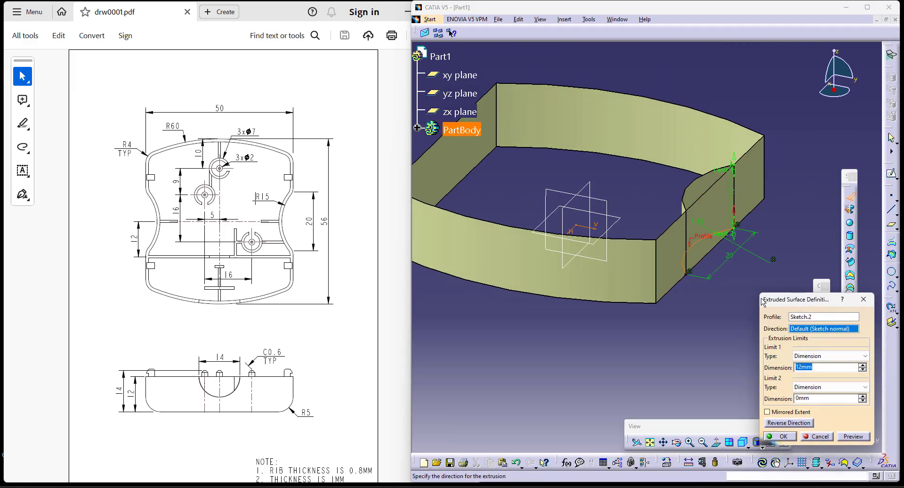
click(777, 436)
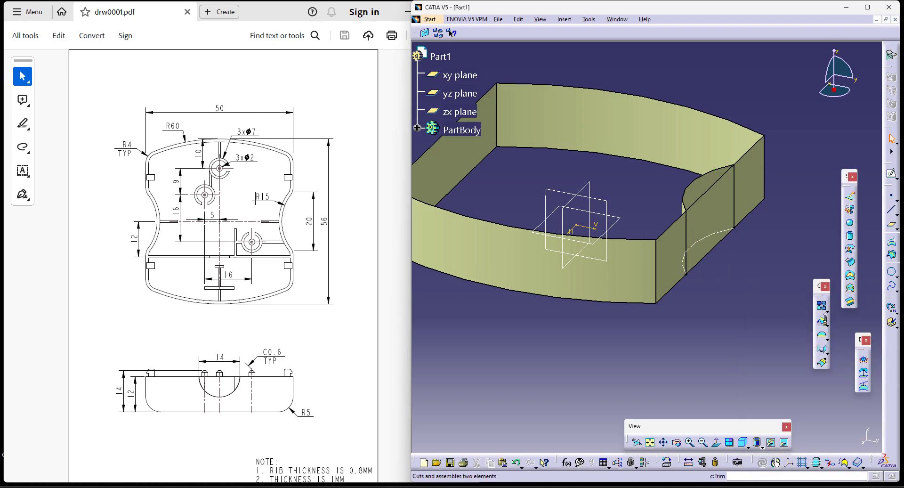
Trim the outer wall surface and the extruded arc surface against each other to form the side recess
click(826, 324)
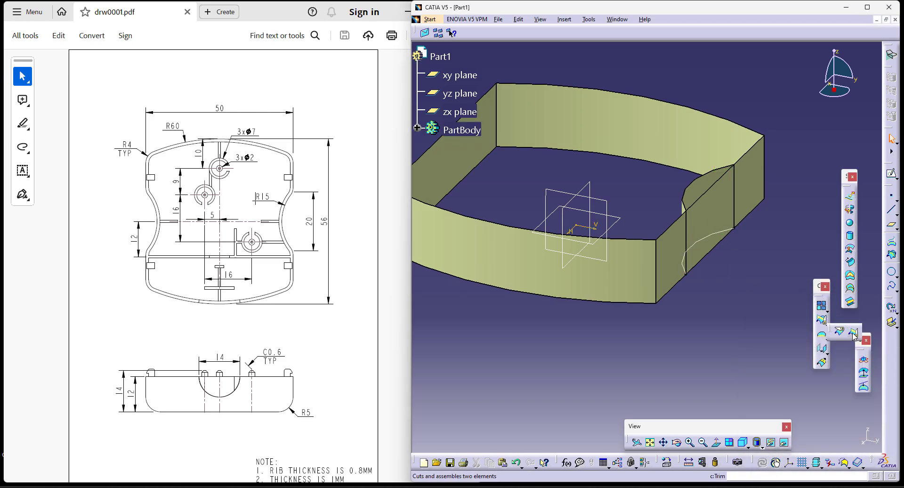
click(678, 244)
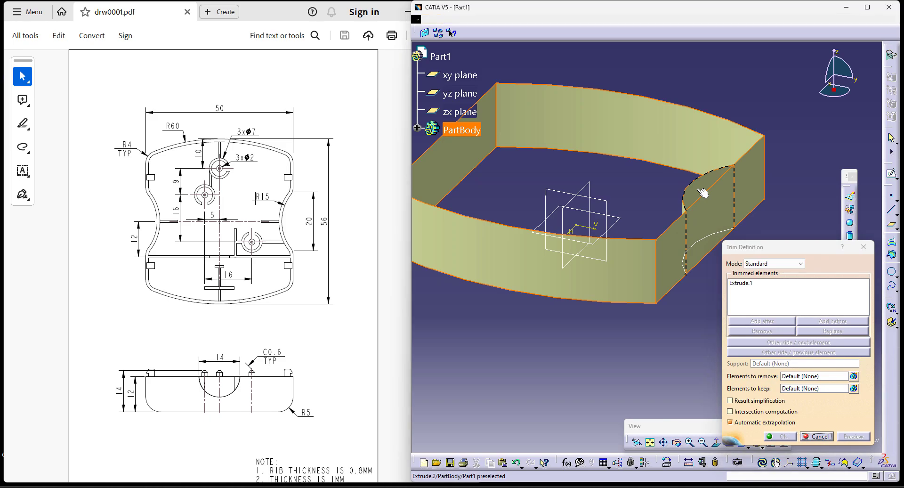
click(702, 192)
click(779, 436)
Mirror the recess arc sketch about the zx plane using Symmetry
middle_drag(709, 319, 759, 352)
click(774, 264)
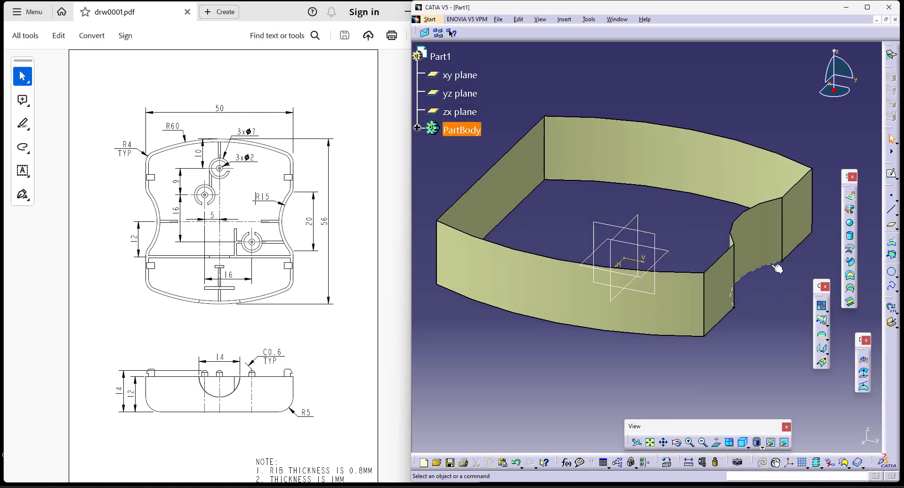
click(827, 354)
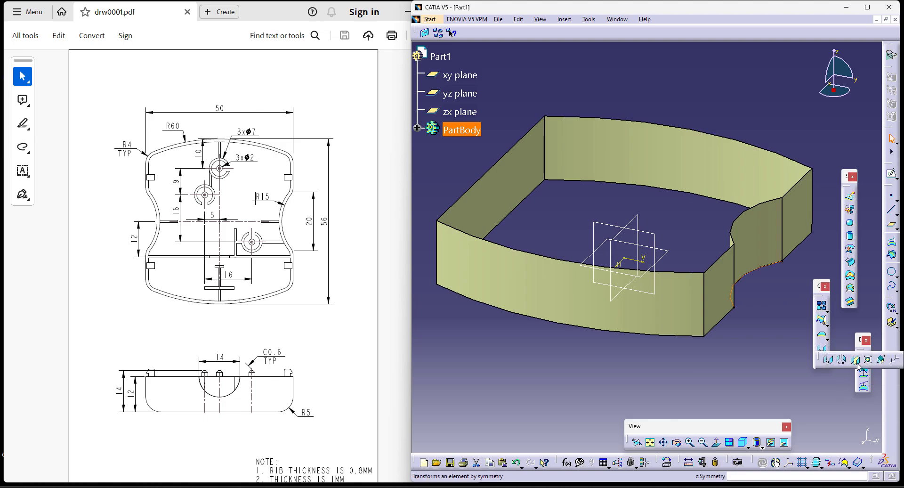
click(638, 216)
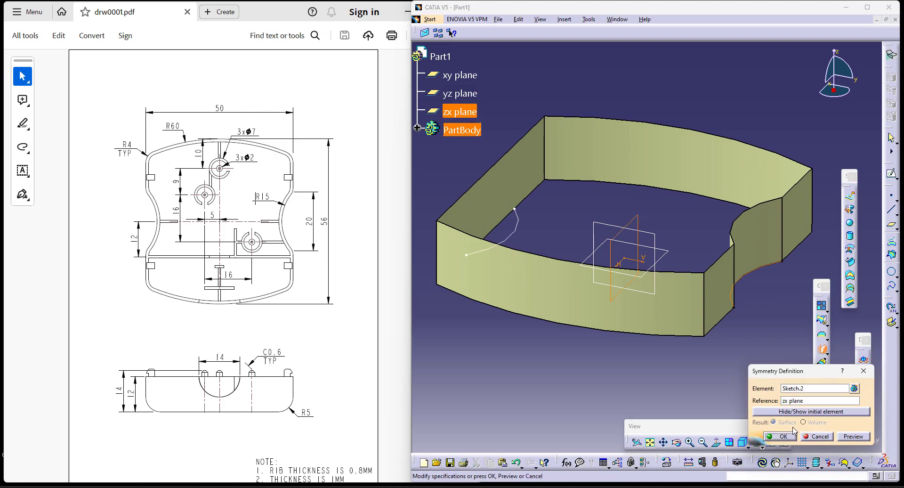
click(781, 436)
Extrude the mirrored arc as a surface 12 mm with the xy plane as the direction
middle_drag(487, 339, 560, 349)
click(849, 195)
click(590, 240)
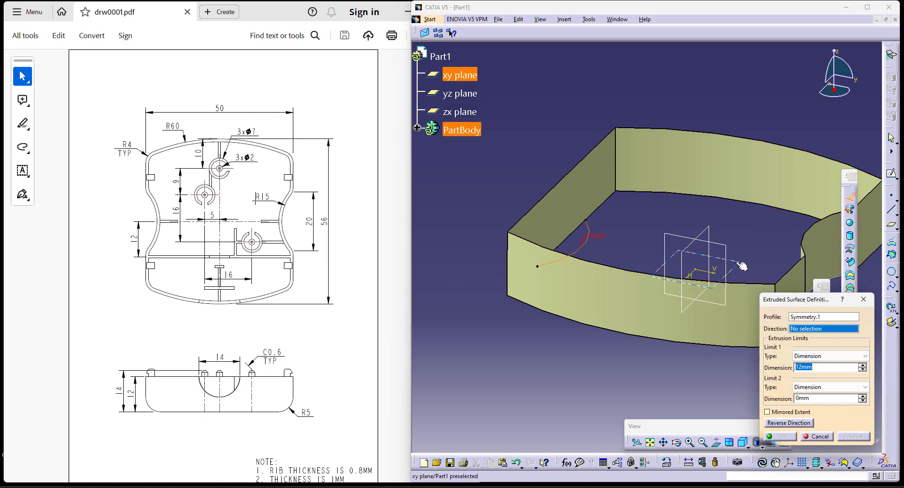
middle_drag(806, 249, 787, 245)
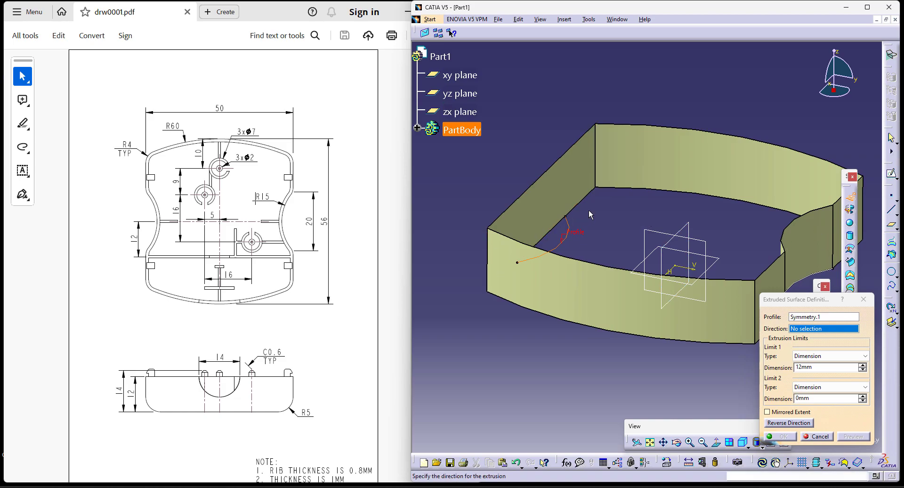
middle_drag(587, 211, 608, 224)
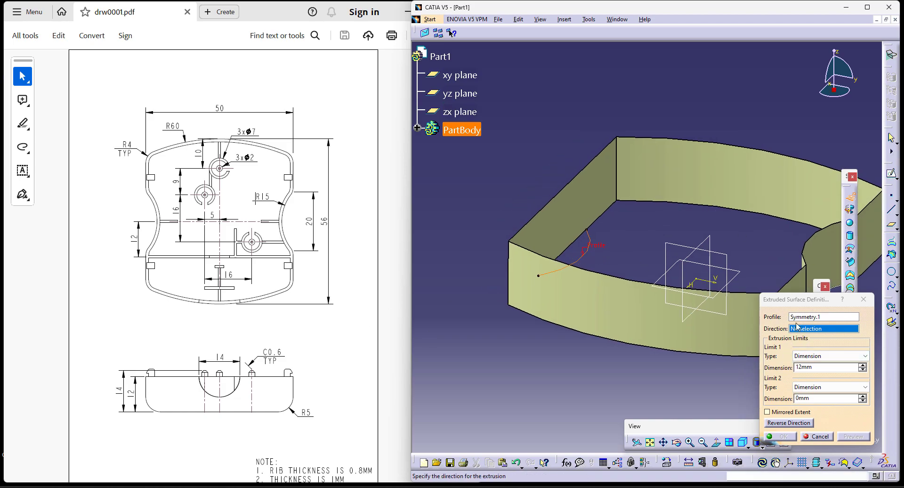
click(738, 274)
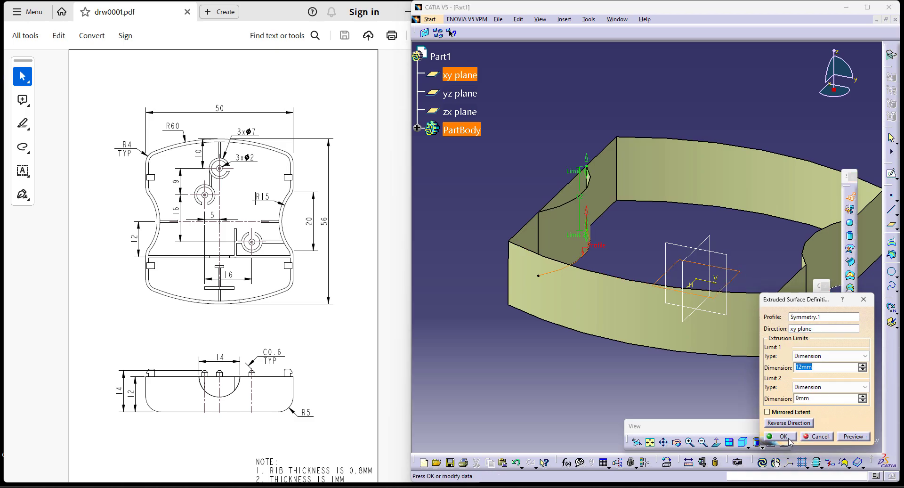
click(788, 438)
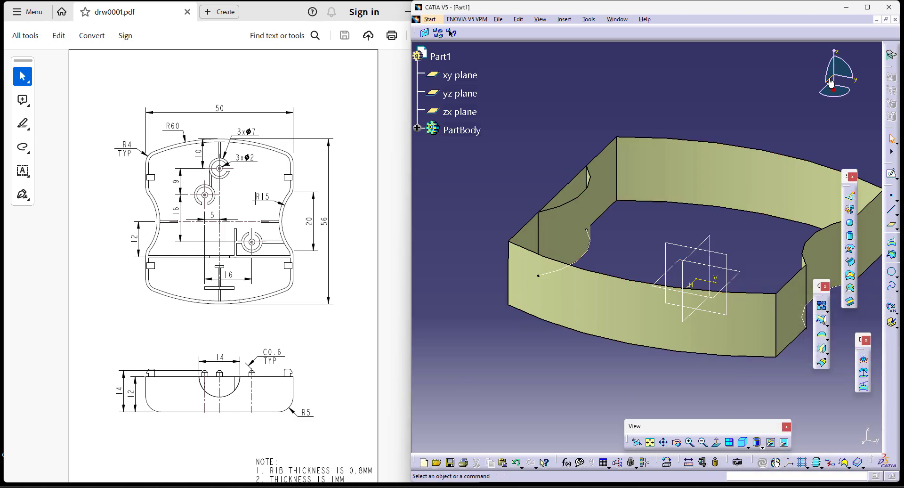
Trim the wall surface and the mirrored arc's extruded surface to form the recess on the opposite side
click(821, 320)
click(567, 224)
click(609, 178)
click(780, 436)
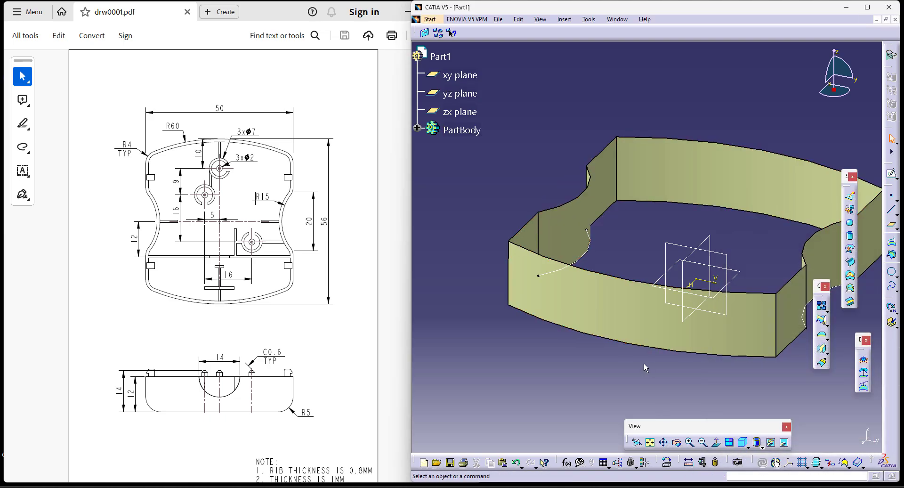
Hide the mirrored arc and the original arc sketch
middle_drag(645, 365, 584, 308)
click(543, 201)
right_click(543, 200)
click(569, 228)
click(780, 256)
right_click(780, 255)
click(800, 278)
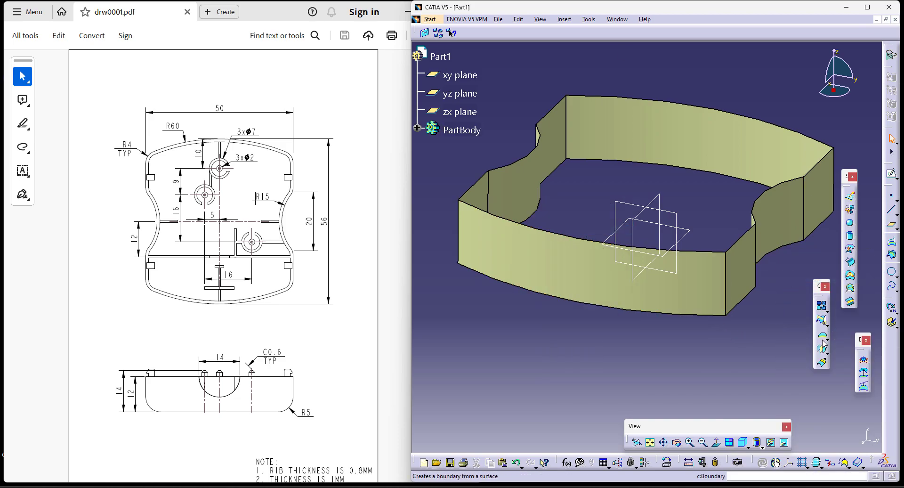
Close the housing's floor with a Fill surface bounded by the lower wall edges, extracted with point continuity
click(850, 275)
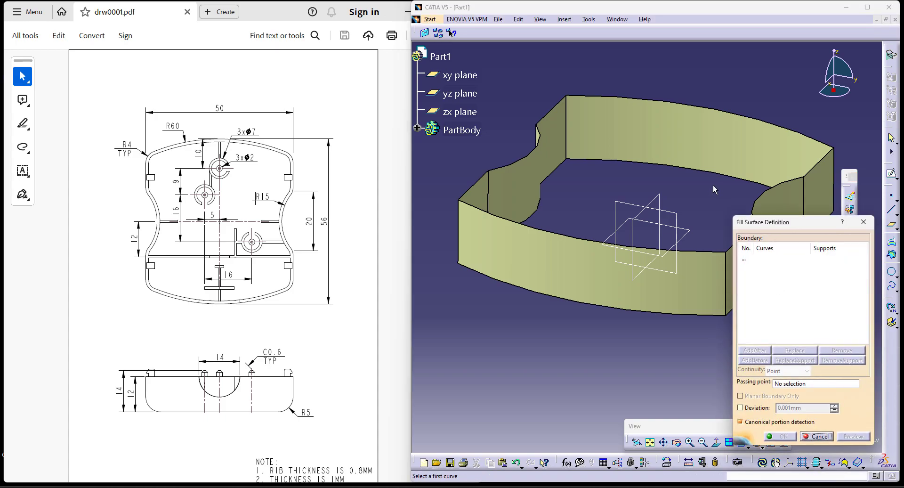
right_click(708, 172)
click(622, 175)
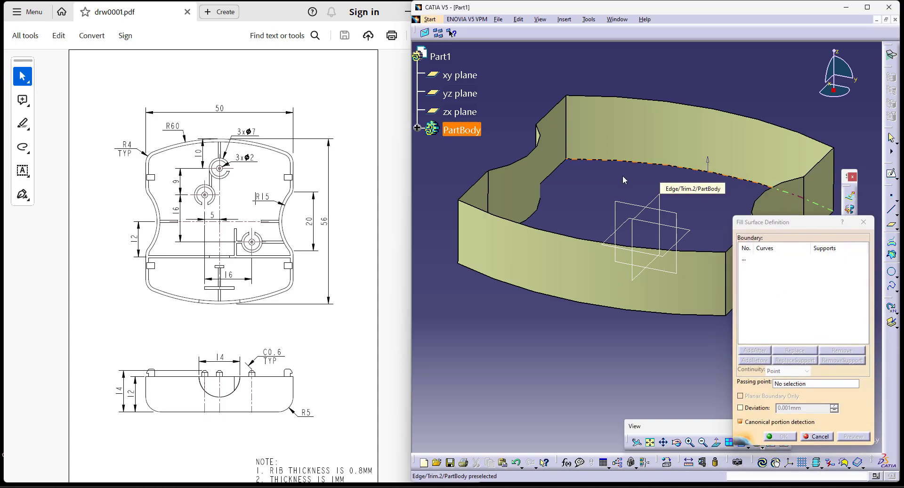
right_click(828, 289)
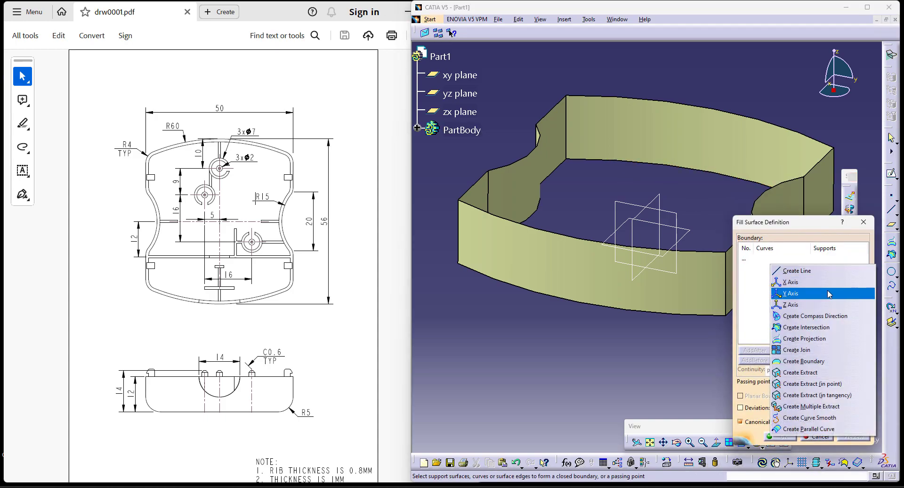
click(831, 372)
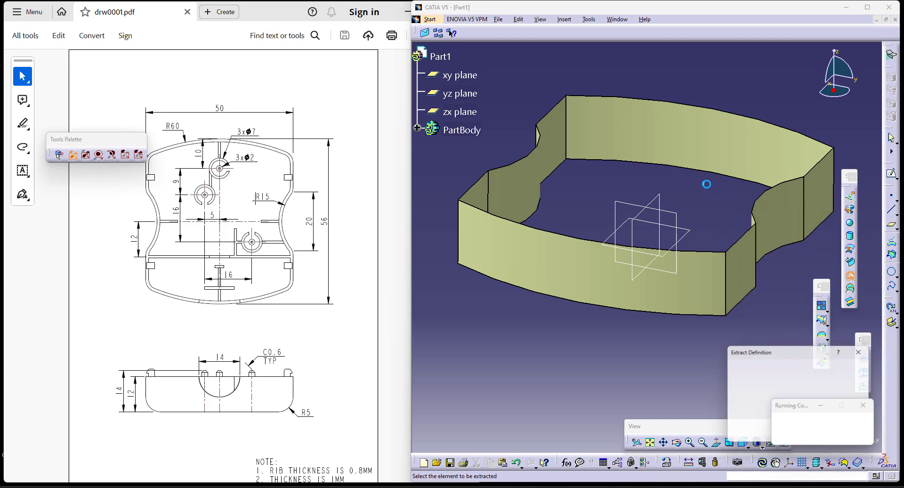
click(799, 367)
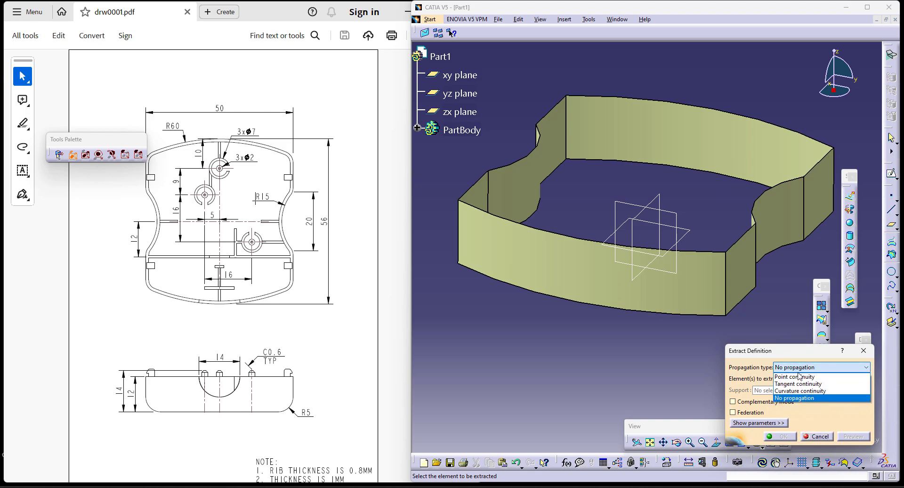
click(798, 376)
click(713, 172)
click(779, 437)
click(786, 437)
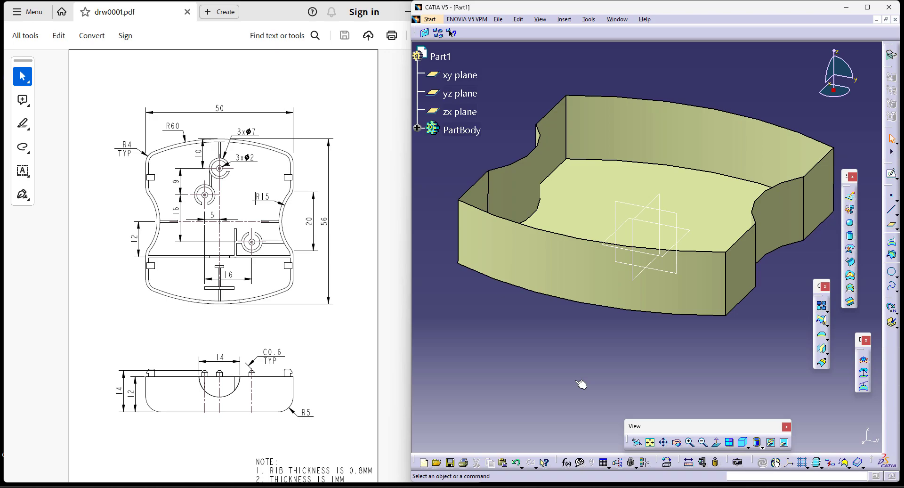
Join the filled floor surface with the trimmed wall surface into one surface, keeping the 0.001 mm merging distance
click(417, 127)
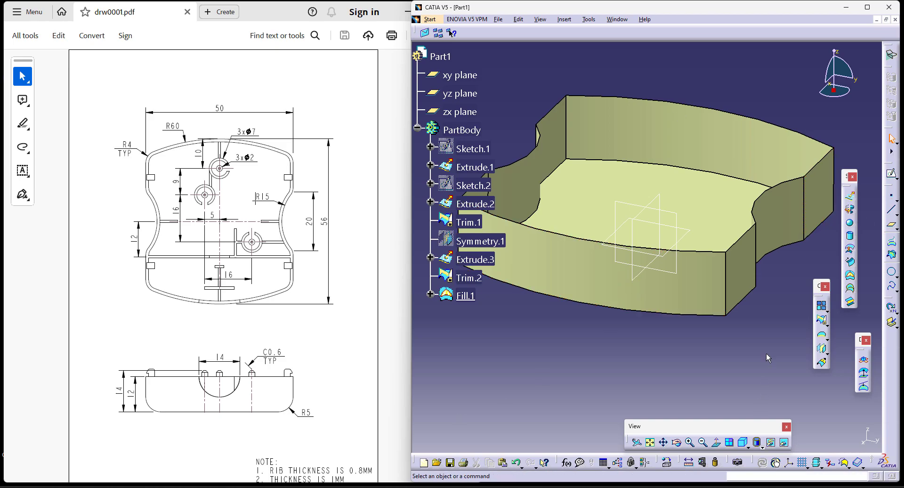
middle_drag(693, 332, 739, 335)
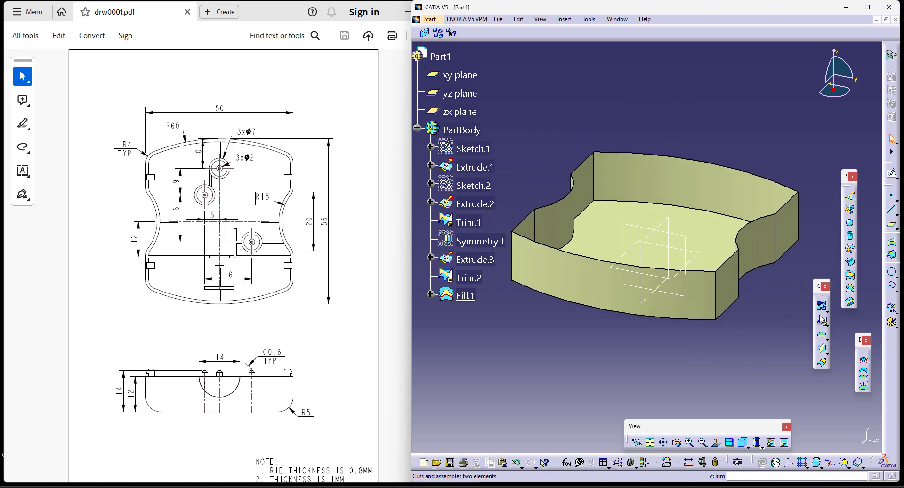
click(823, 303)
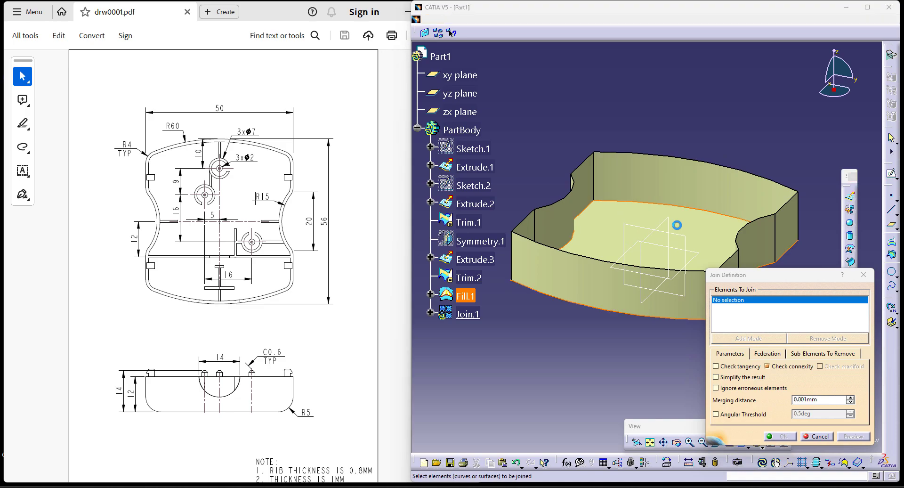
click(678, 232)
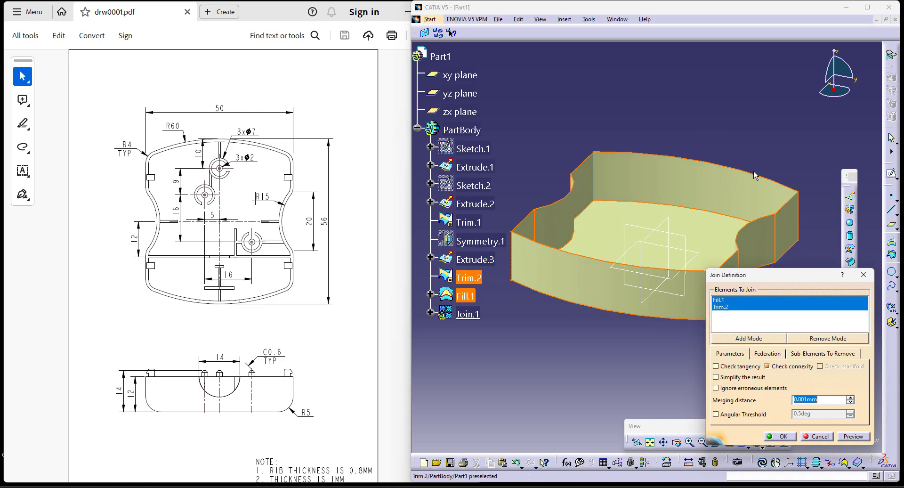
click(779, 436)
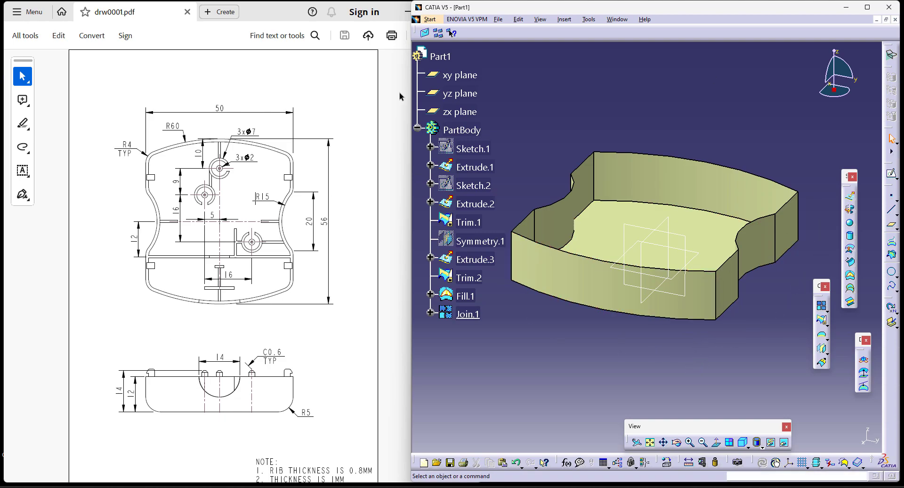
Switch to the Generative Shape Design workbench
click(434, 20)
mouse_move(475, 53)
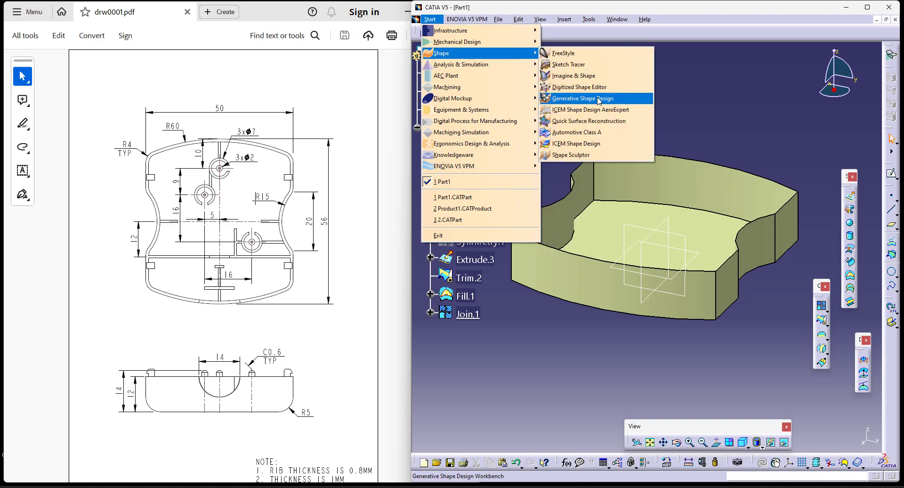
click(583, 98)
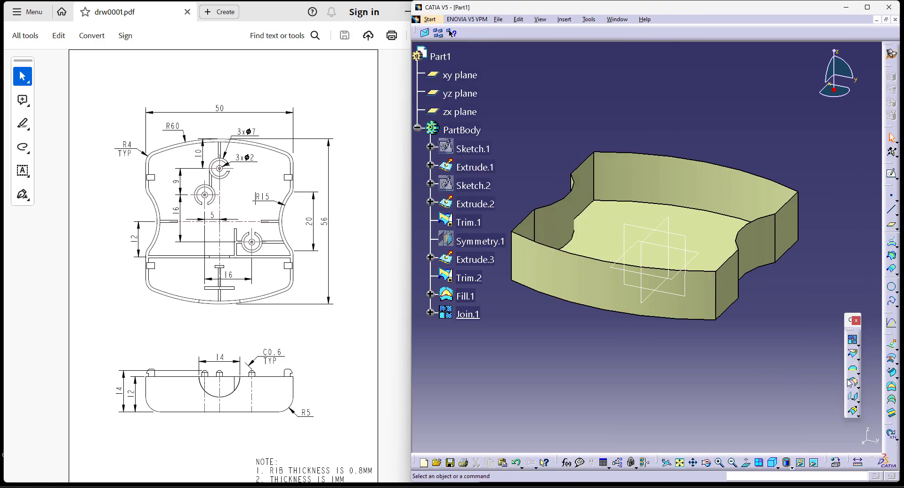
Fillet the eight vertical wall edges of the joined surface with a 4 mm radius
click(858, 386)
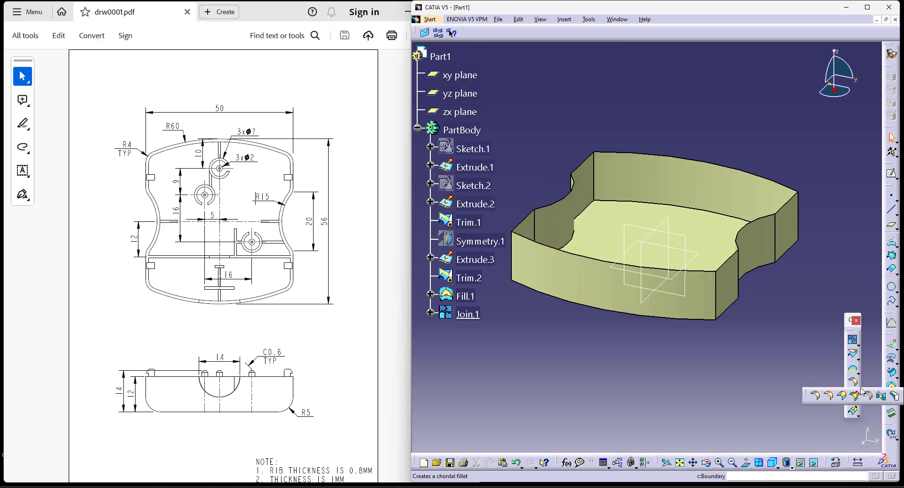
click(830, 397)
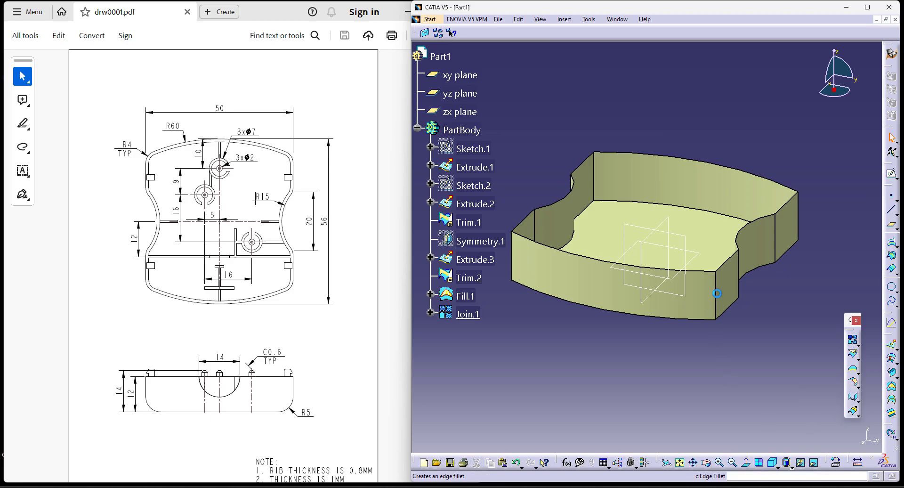
click(716, 294)
click(739, 282)
middle_drag(743, 283, 766, 258)
click(764, 257)
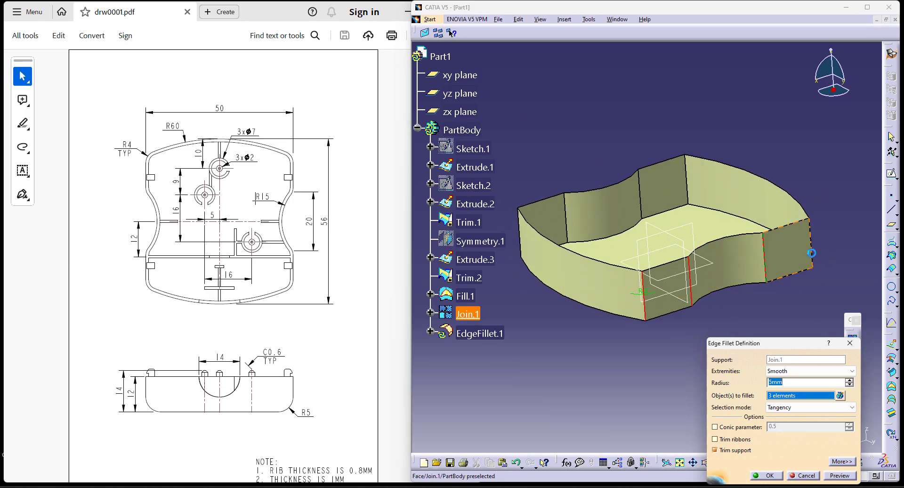
click(818, 249)
click(691, 178)
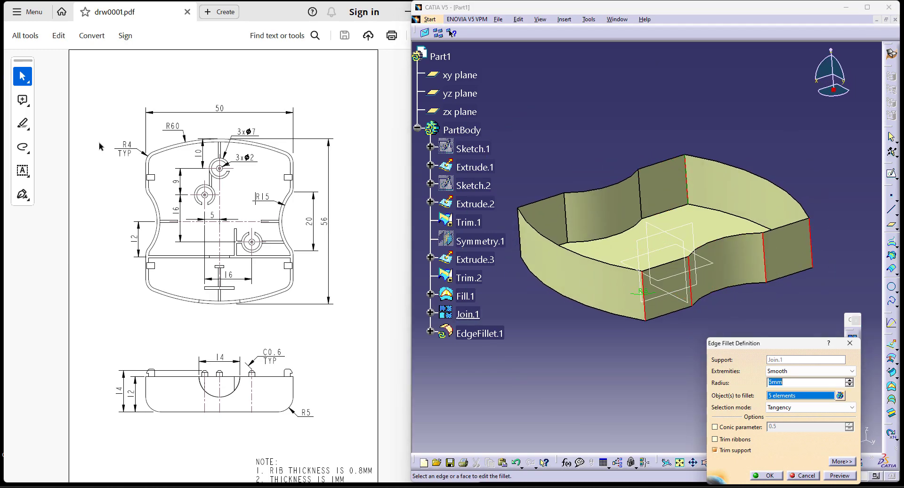
click(640, 196)
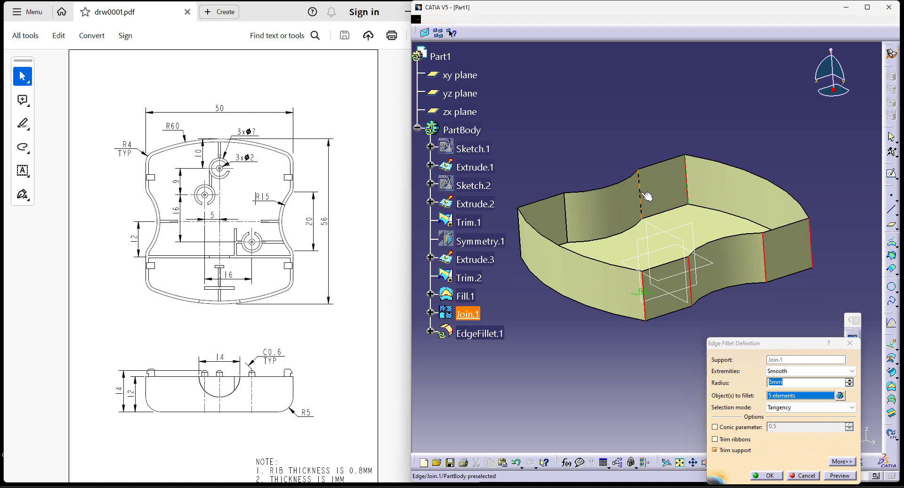
click(566, 218)
click(519, 235)
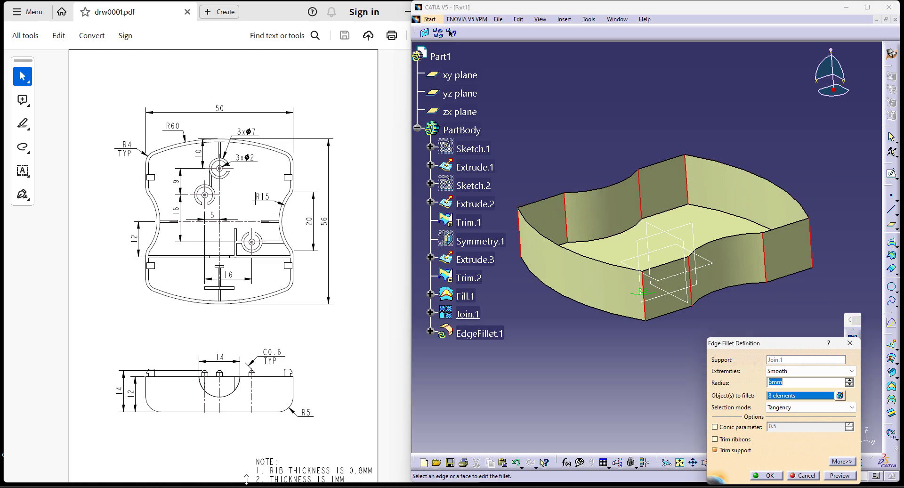
click(765, 475)
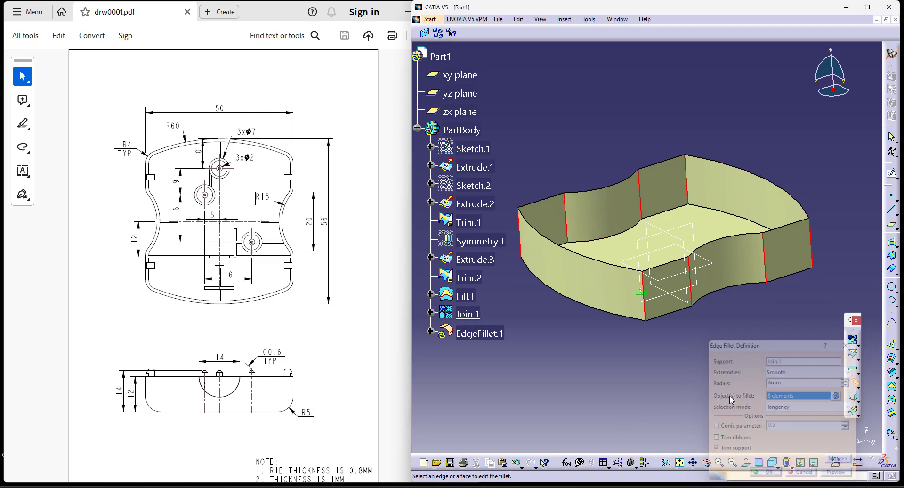
Fillet the tangent-continuous bottom edge between the wall and floor around the whole housing
mouse_move(698, 398)
middle_down()
mouse_move(626, 367)
mouse_move(690, 389)
middle_up()
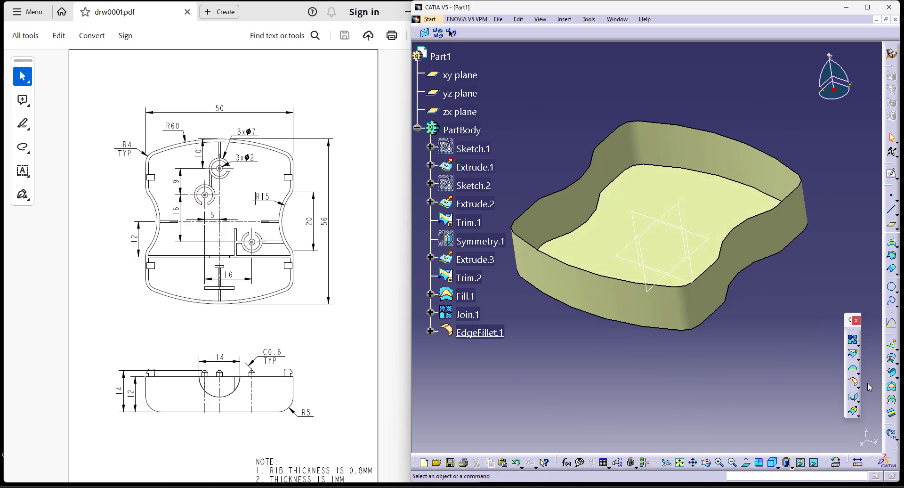
click(853, 382)
click(662, 332)
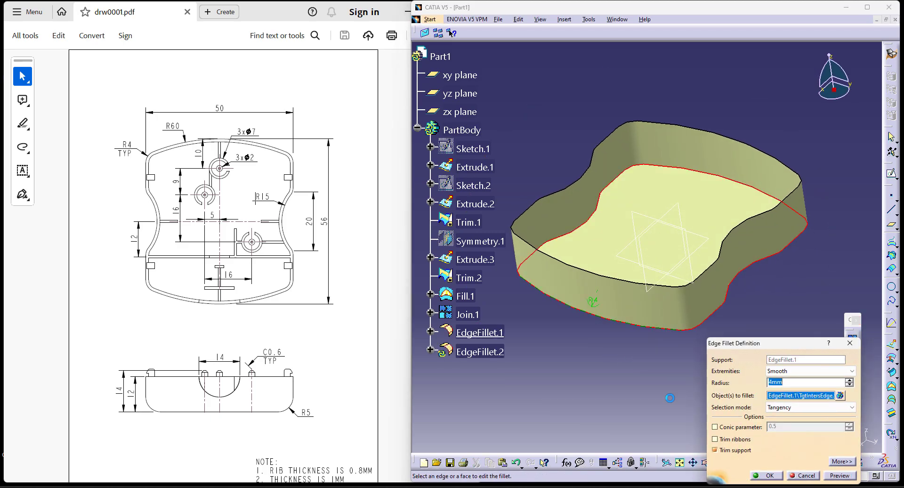
key(Return)
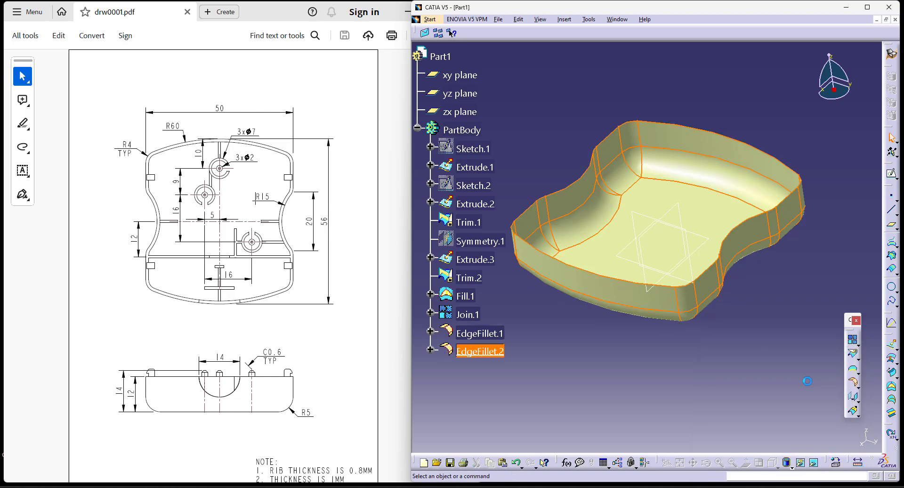
click(771, 461)
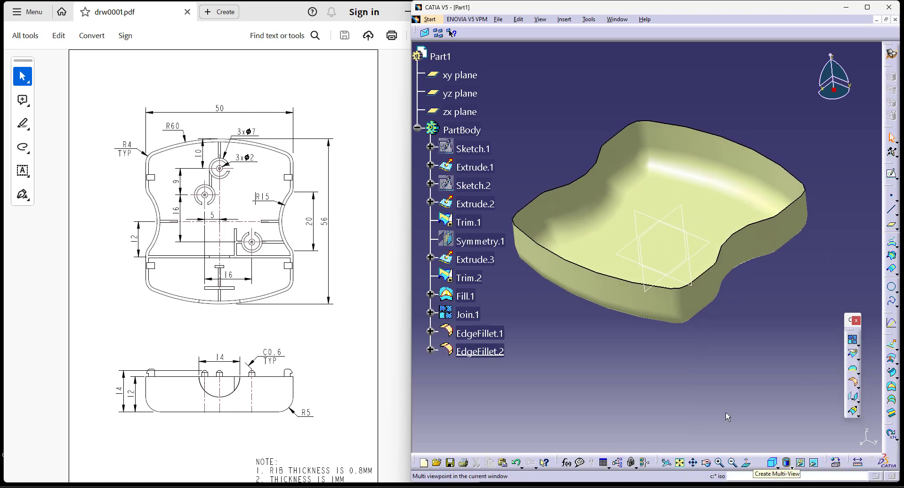
click(417, 127)
ctrl+middle_drag(686, 382, 691, 367)
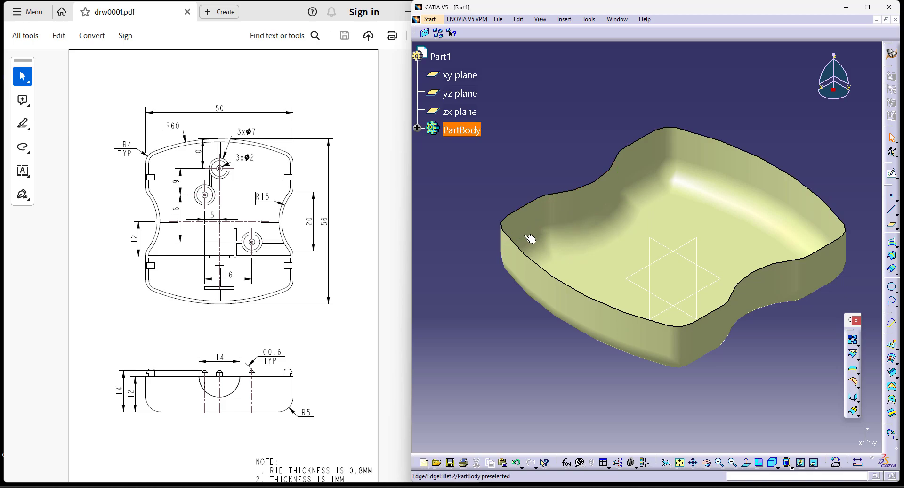
Review the section and detail views on the second sheet of drw0001.pdf, and switch the part to the Part Design workbench
click(430, 19)
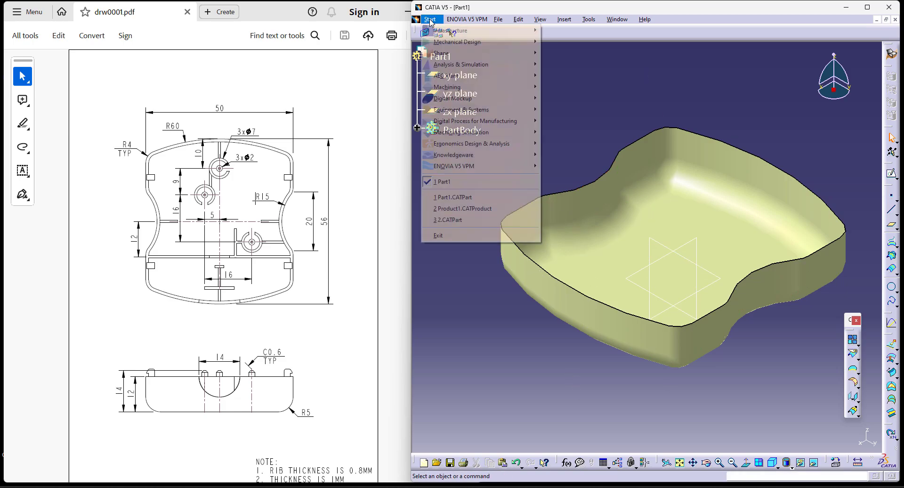
click(516, 336)
click(337, 362)
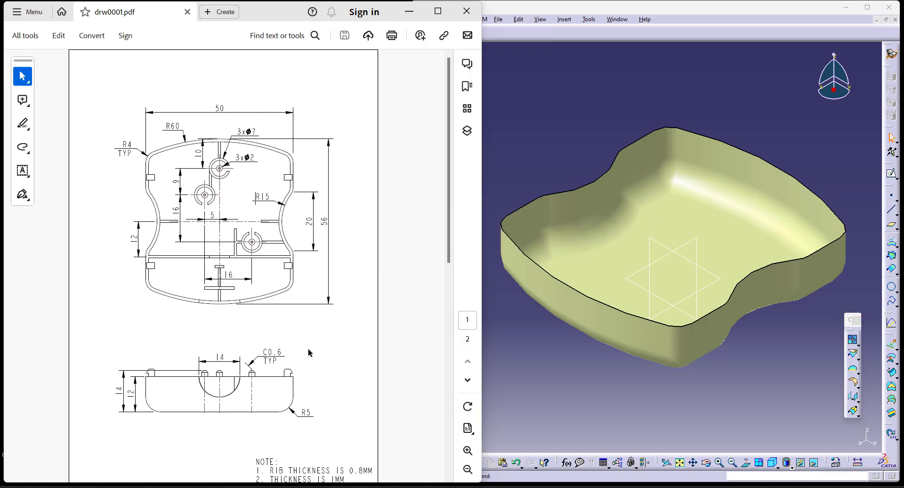
scroll(278, 351, down, 10)
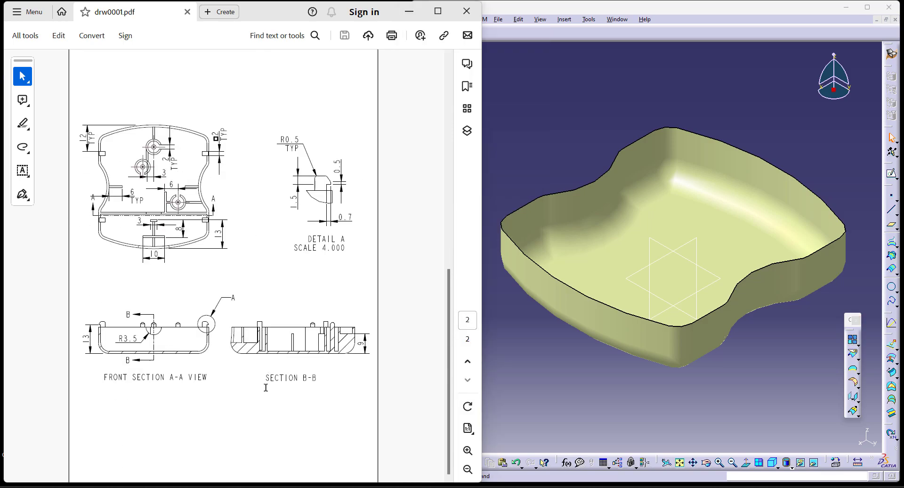
scroll(262, 392, up, 6)
click(544, 120)
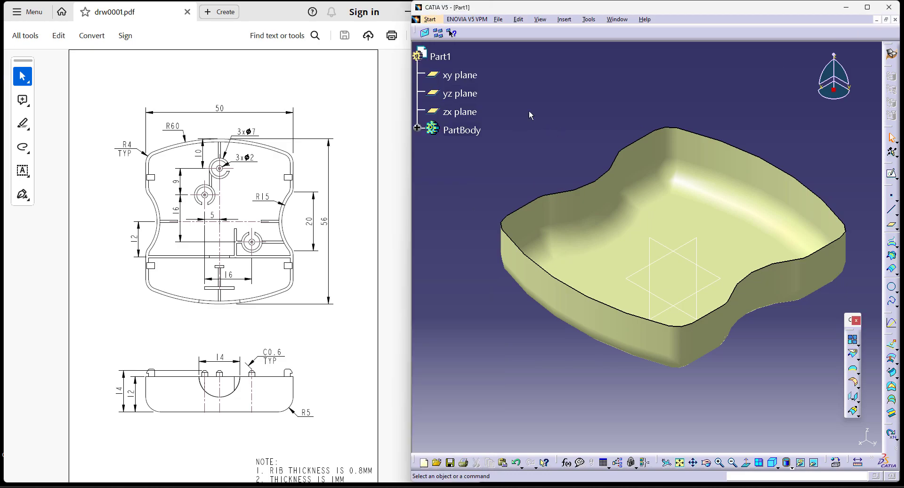
click(429, 19)
mouse_move(458, 46)
click(583, 43)
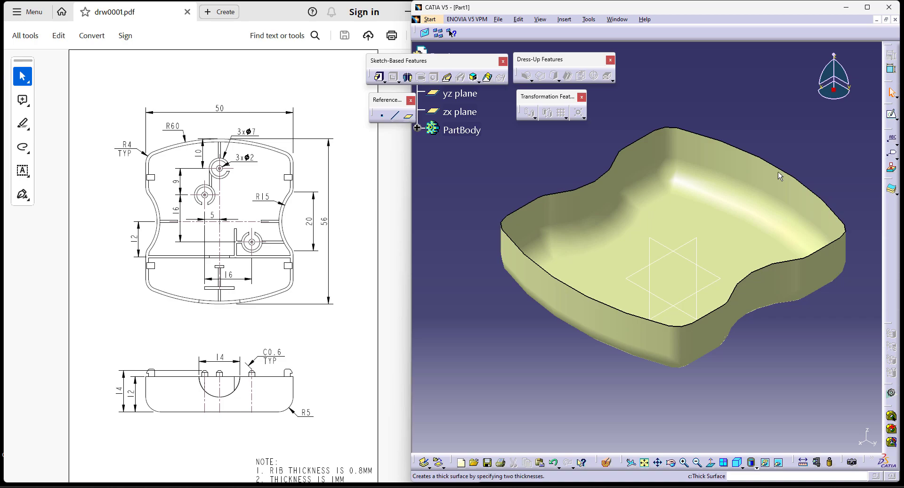
Thicken the filleted housing surface inward with a Thick Surface of 1 mm first offset and 0 mm second offset
click(460, 93)
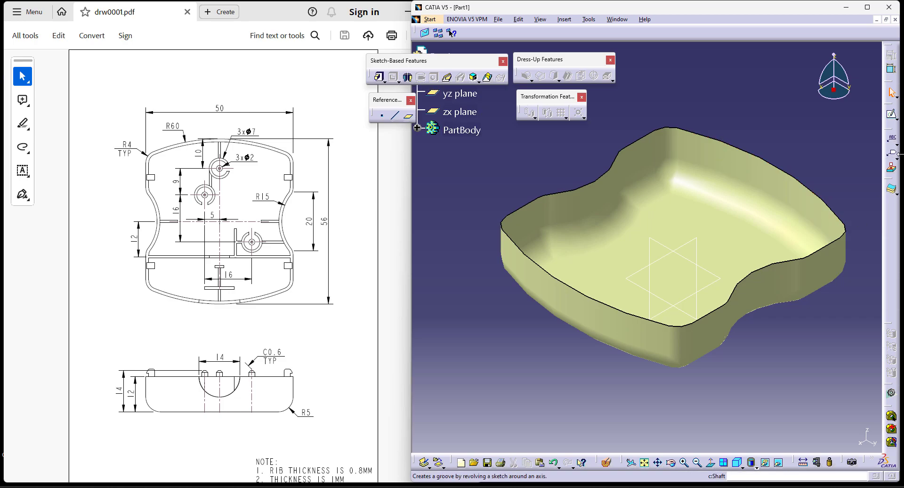
click(891, 190)
click(553, 212)
scroll(308, 446, down, 1)
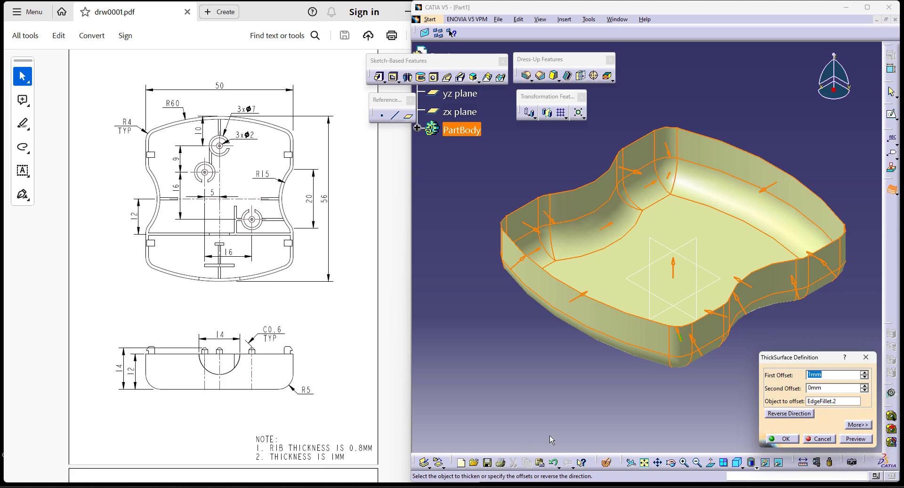
click(795, 441)
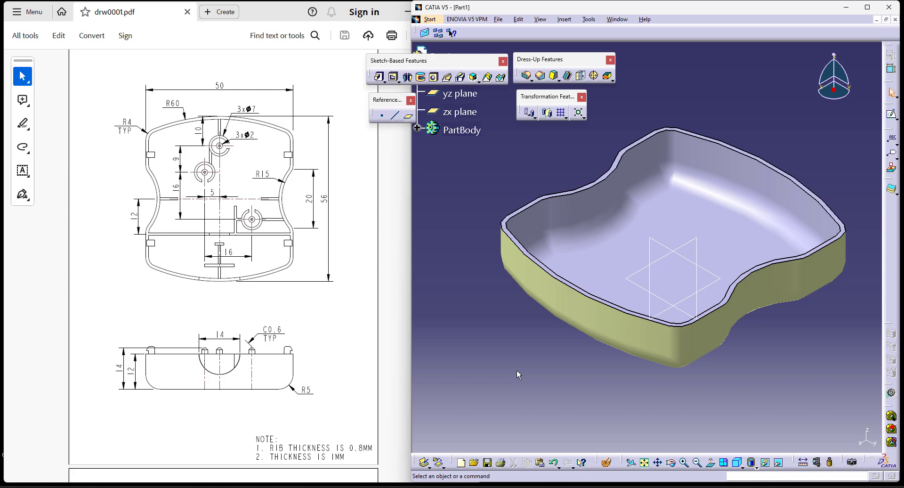
Hide the filleted source surface, EdgeFillet.2, leaving the thickened solid shown
click(417, 128)
scroll(480, 236, down, 3)
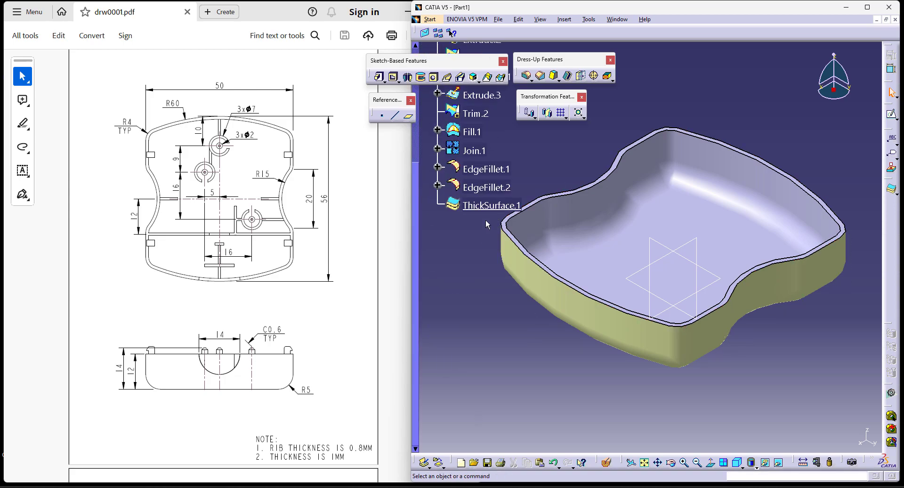
right_click(490, 188)
click(517, 220)
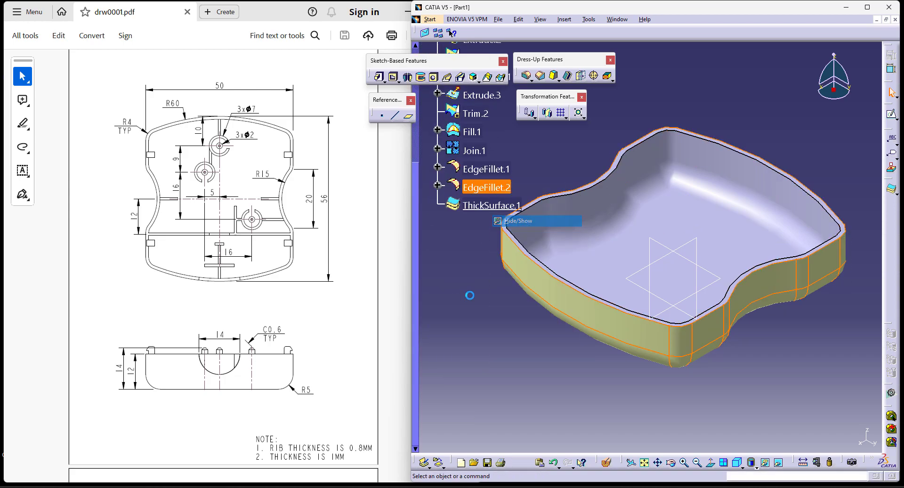
scroll(470, 221, up, 3)
click(416, 127)
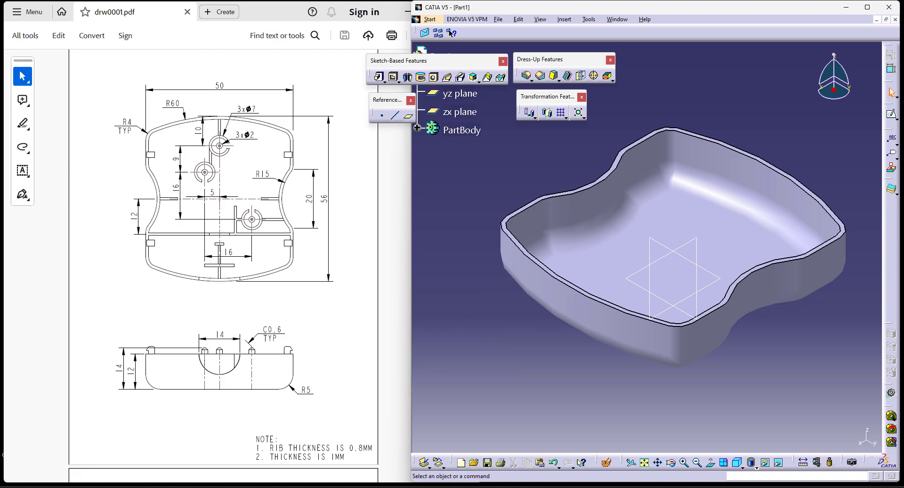
scroll(277, 315, down, 9)
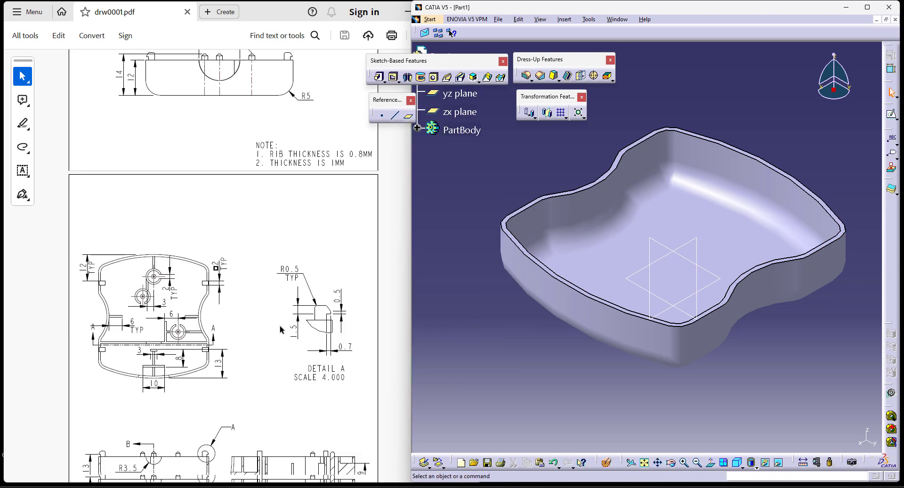
scroll(267, 381, up, 9)
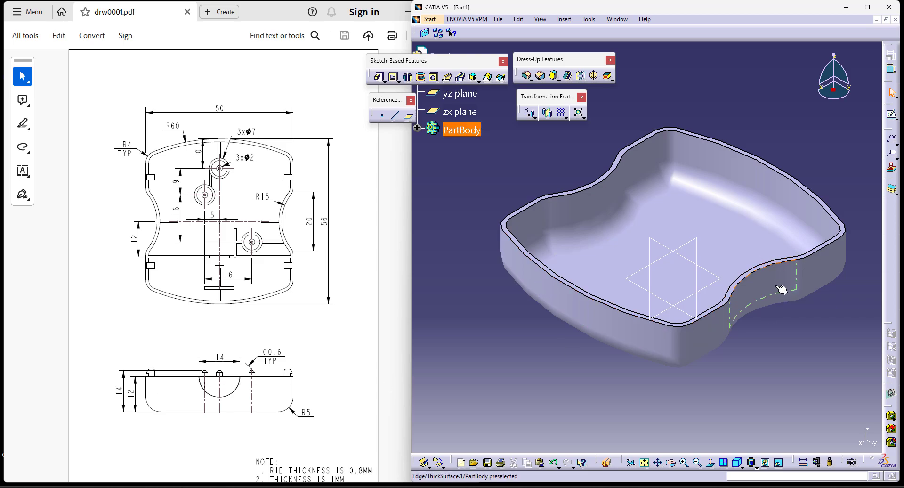
click(379, 77)
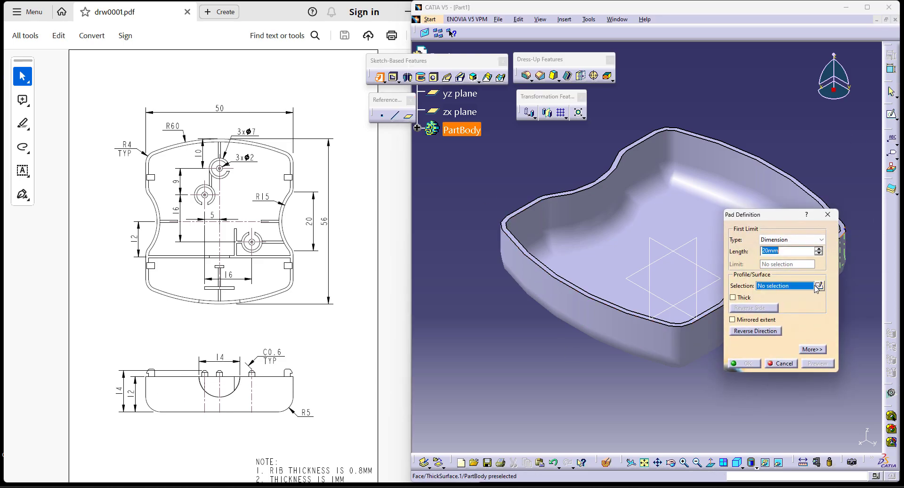
click(819, 286)
mouse_move(532, 354)
middle_down()
mouse_move(480, 335)
mouse_move(488, 420)
mouse_move(527, 350)
mouse_move(527, 369)
mouse_move(568, 372)
mouse_move(534, 371)
middle_up()
key(Escape)
Start a Pad with a new sketch on the housing's top rim face, with the sketch view oriented like the drawing's plan view
click(379, 77)
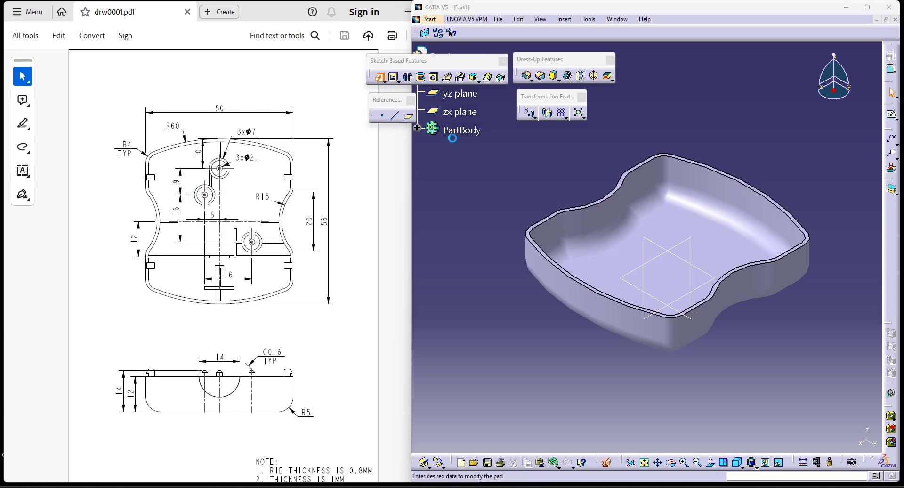
mouse_move(540, 334)
middle_down()
mouse_move(512, 364)
mouse_move(527, 334)
middle_up()
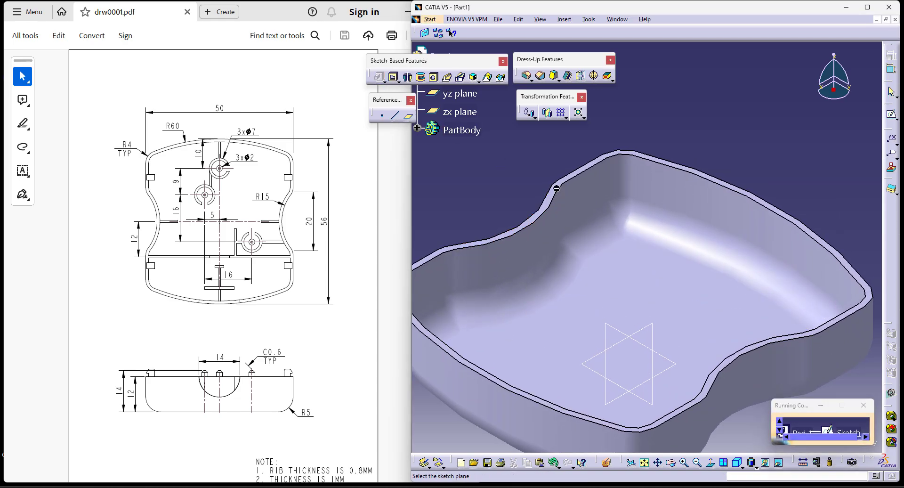
click(589, 167)
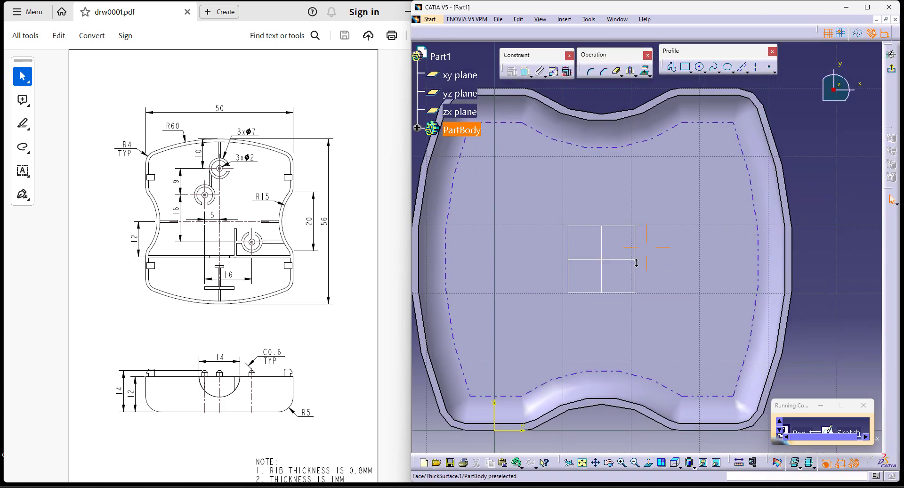
click(676, 462)
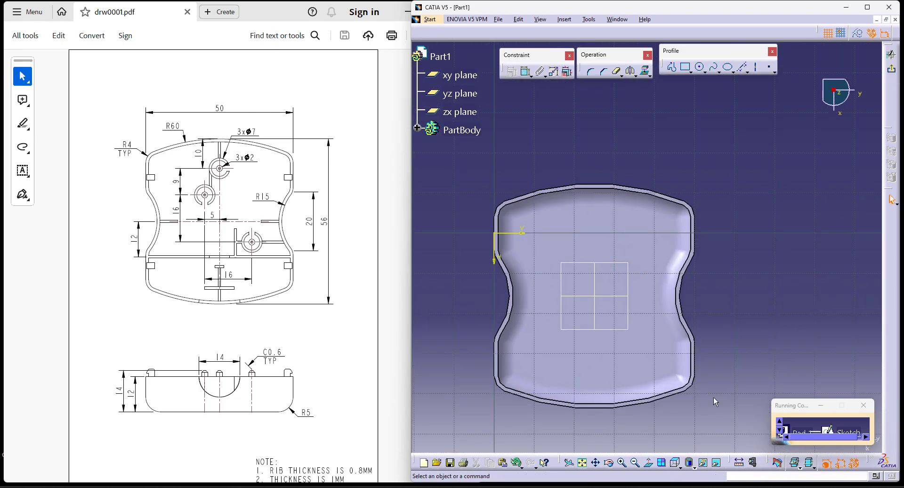
Sketch three circles inside the housing at the drawing's boss locations, the uppermost about 6 mm in diameter
click(699, 66)
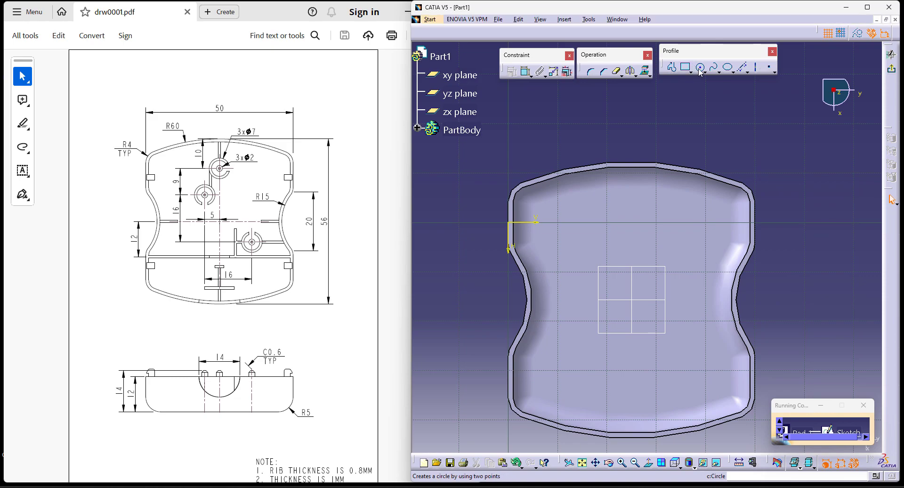
click(631, 204)
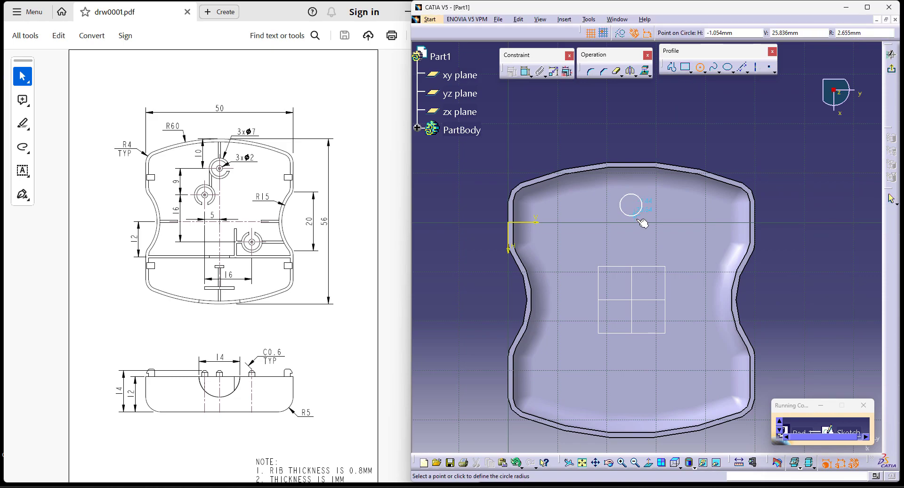
click(642, 215)
click(592, 240)
click(603, 252)
click(683, 340)
click(693, 349)
key(Escape)
Constrain the uppermost circle's diameter to 7 mm
click(525, 72)
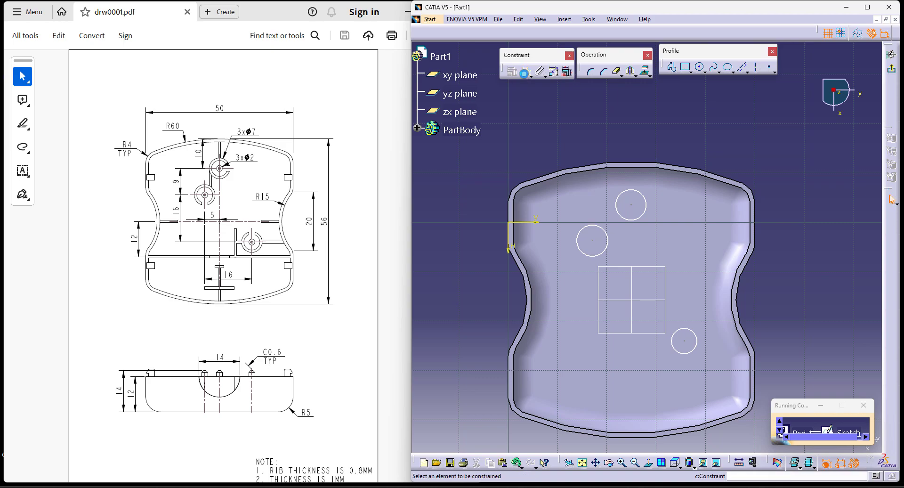
click(641, 195)
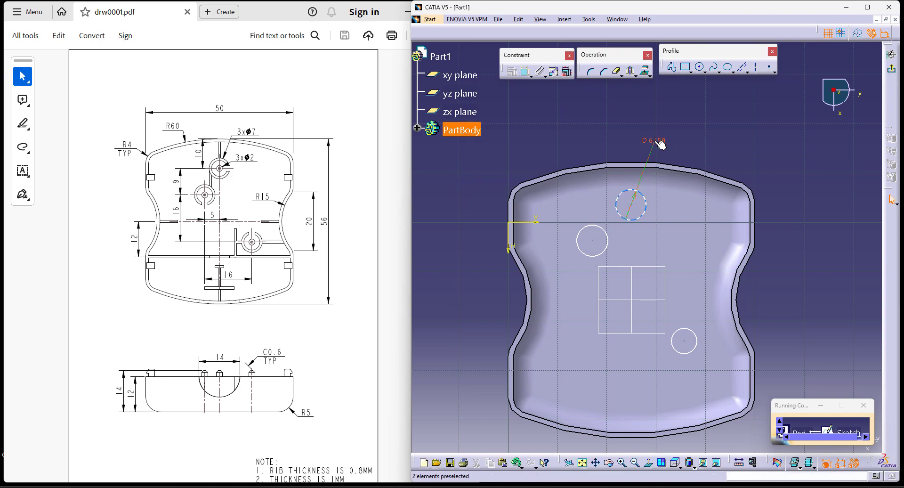
double_click(653, 140)
text(7)
key(Return)
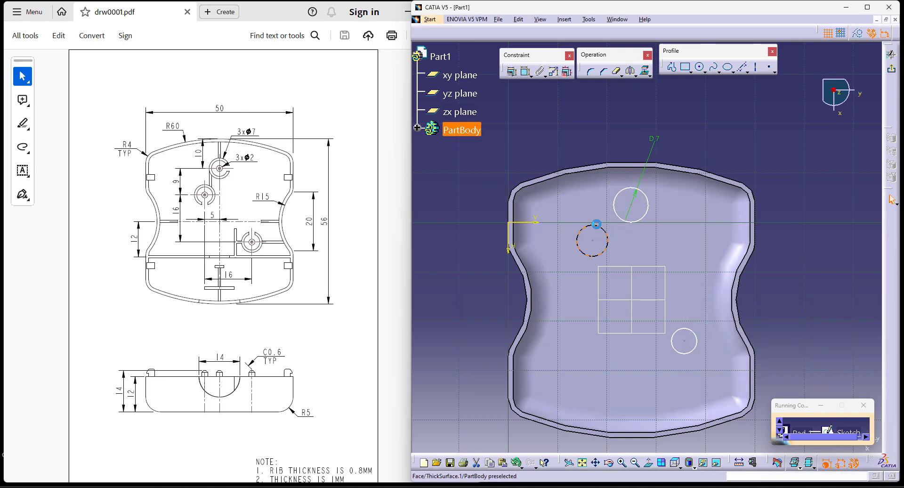
Constrain the diameters of the middle-left and lower-right circles to 7 mm each
click(525, 71)
click(590, 240)
double_click(569, 150)
text(7)
key(Return)
click(686, 356)
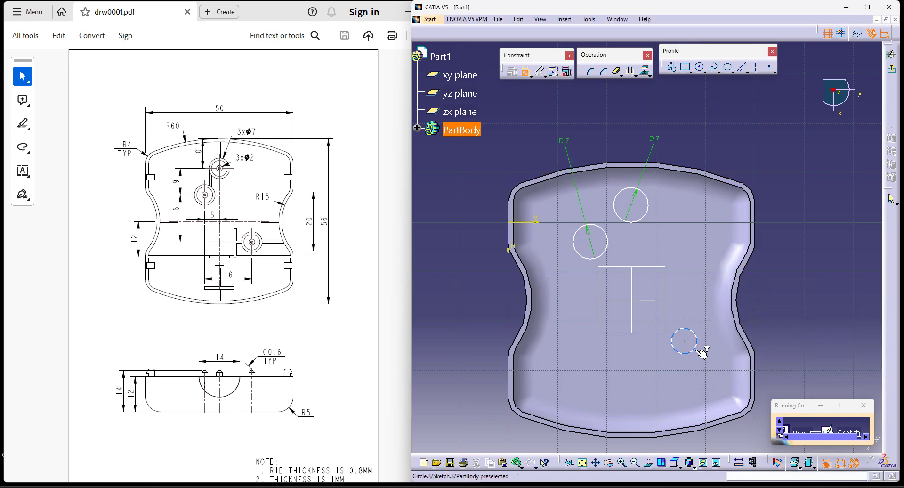
double_click(813, 303)
text(7)
key(Return)
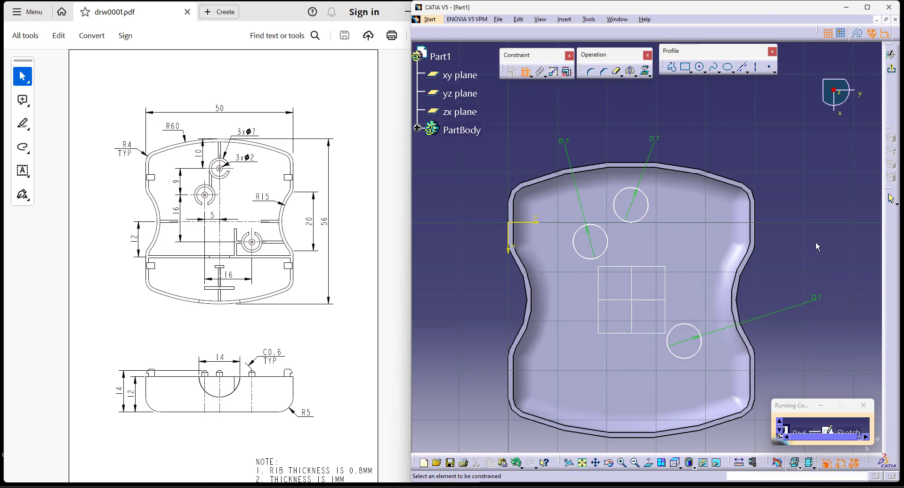
Constrain the distance from the housing's upper outer edge to the uppermost circle's center to 10 mm
click(661, 164)
click(634, 204)
click(779, 185)
double_click(787, 190)
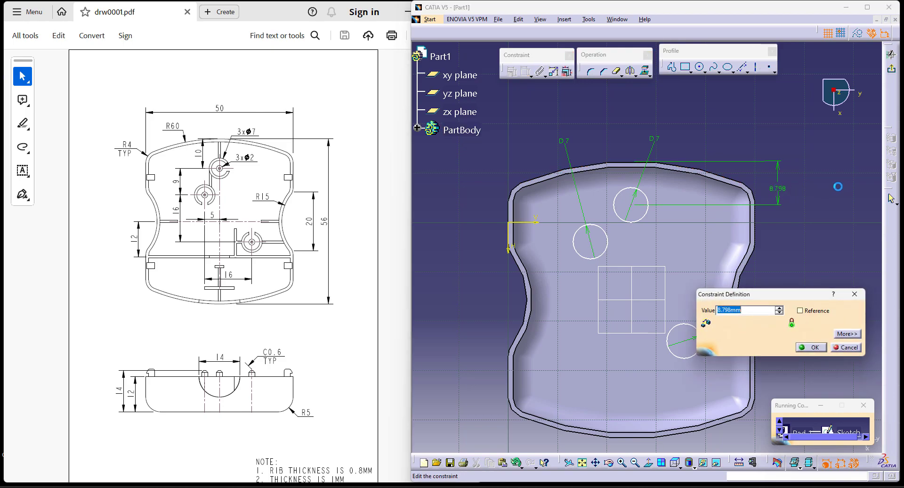
text(10)
key(Return)
Make the uppermost circle's center coincident with the housing's vertical center plane
click(629, 211)
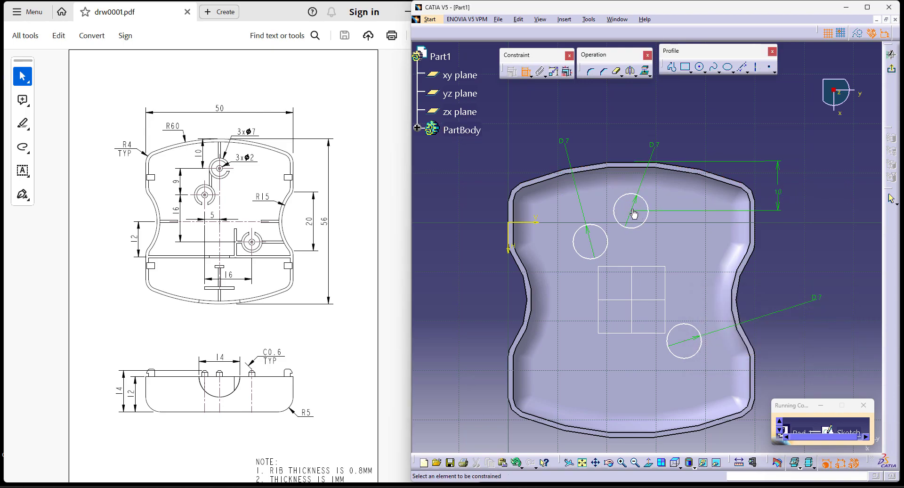
click(633, 295)
right_click(800, 238)
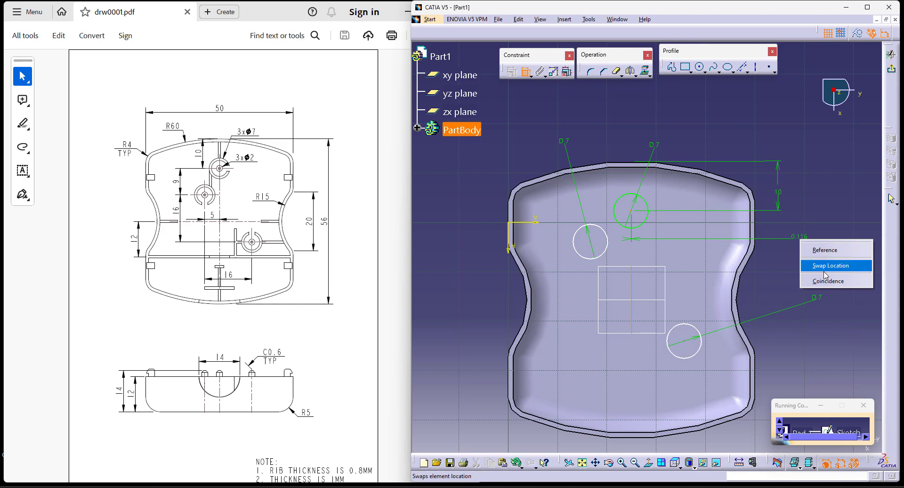
click(831, 281)
Constrain the vertical distance between the centers of the uppermost and middle-left circles to 9 mm
click(635, 207)
click(591, 241)
right_click(454, 207)
click(476, 244)
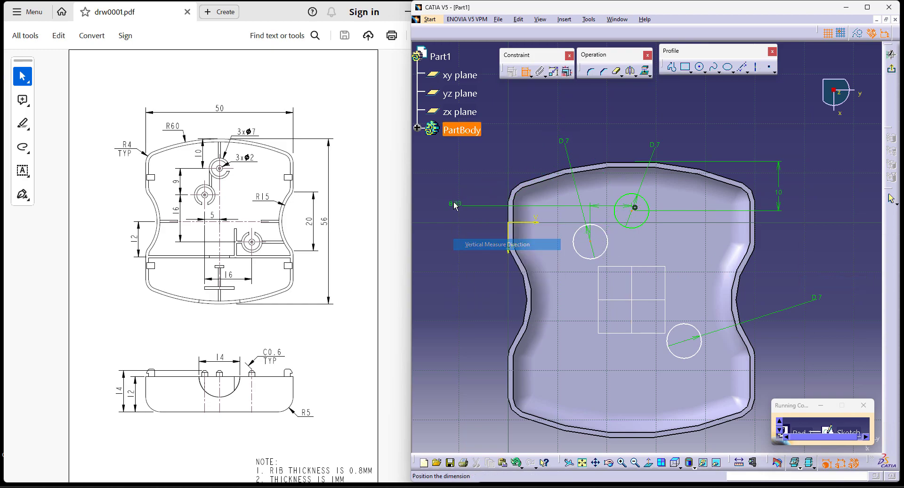
right_click(513, 149)
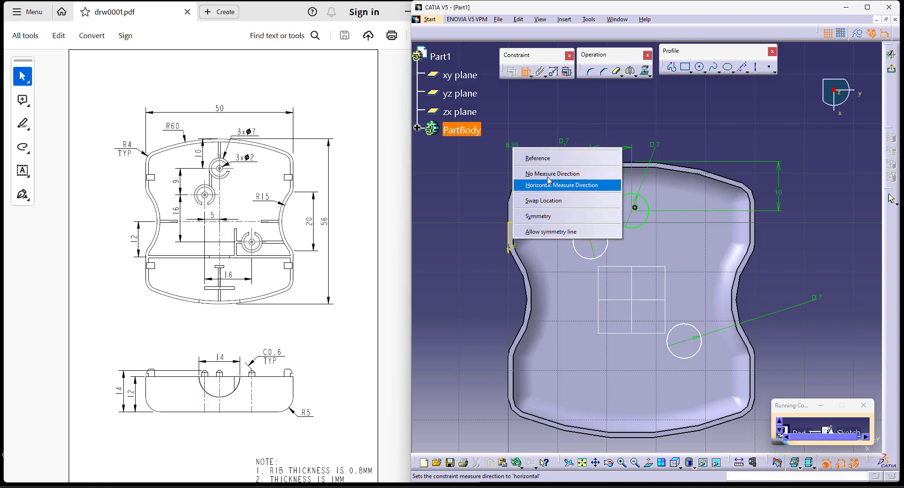
click(548, 185)
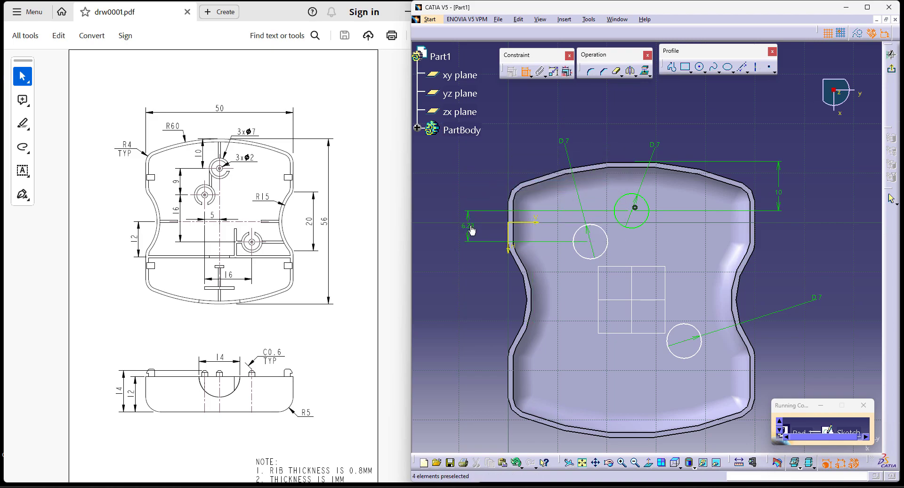
double_click(468, 226)
text(9)
key(Return)
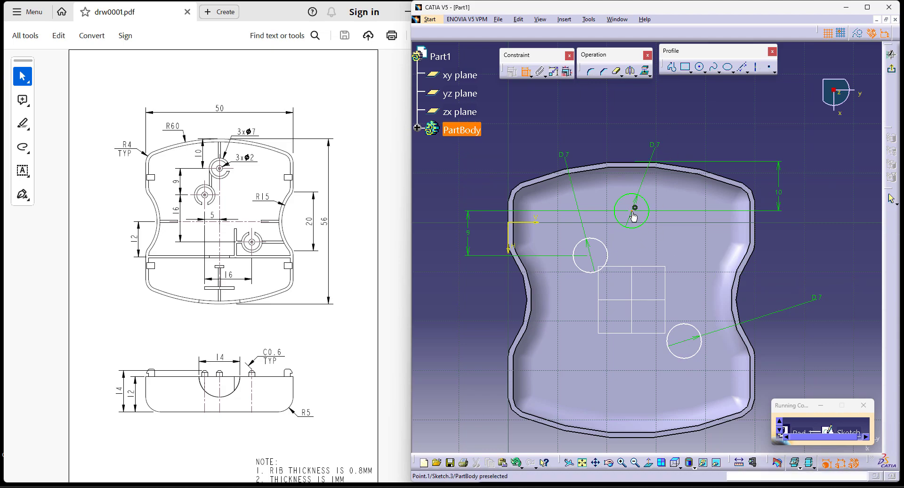
Constrain the horizontal distance between the centers of the uppermost and middle-left circles to 5 mm
click(591, 257)
right_click(620, 246)
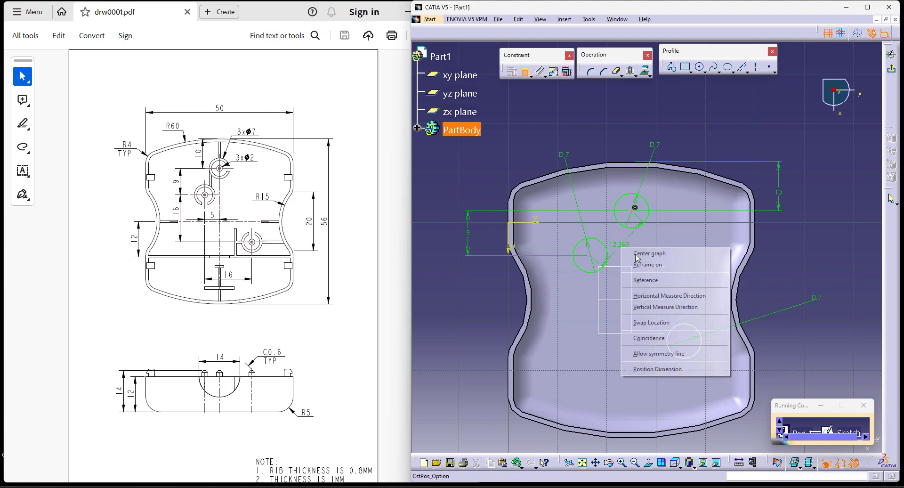
click(660, 297)
right_click(629, 253)
click(668, 300)
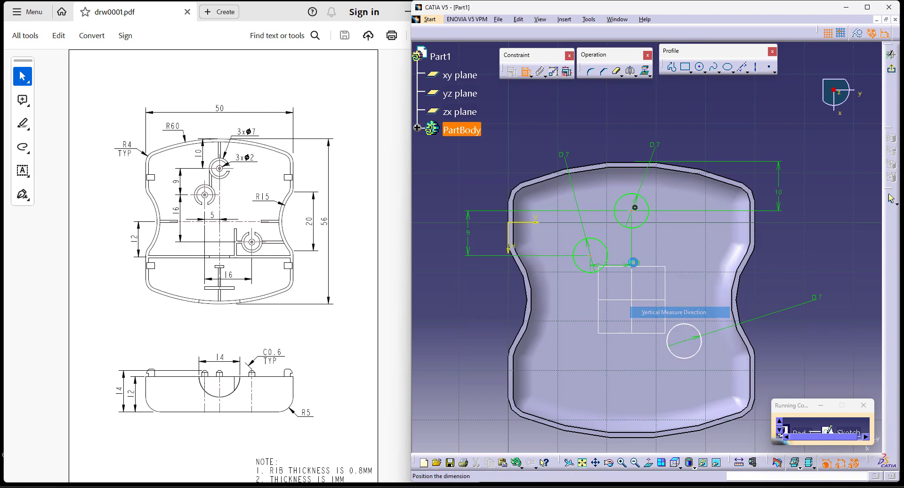
click(620, 256)
double_click(619, 255)
text(5)
key(Return)
Constrain the vertical distance between the centers of the middle-left and lower-right circles to 16 mm
middle_drag(848, 318, 846, 296)
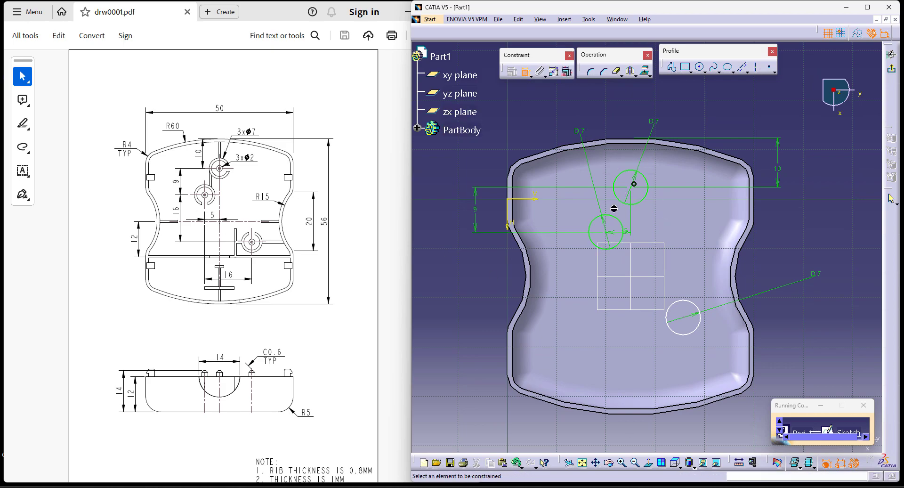
click(685, 319)
right_click(776, 263)
click(811, 304)
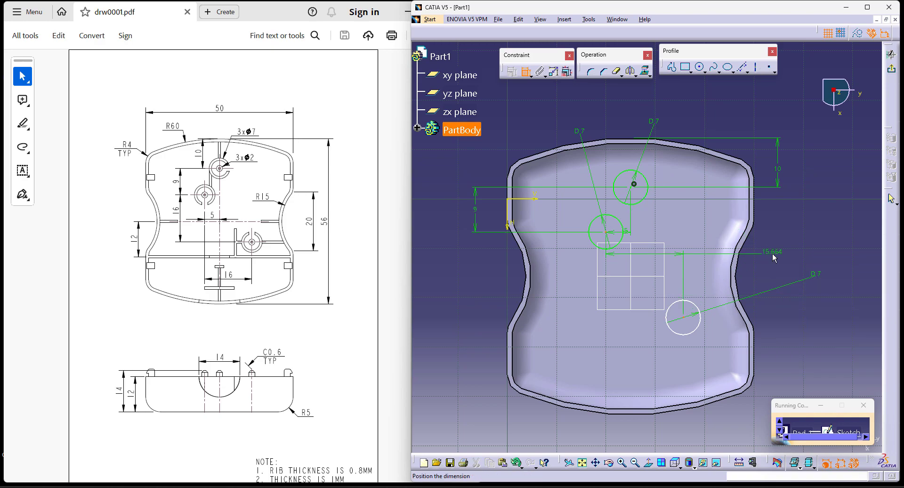
right_click(774, 257)
click(796, 290)
click(778, 250)
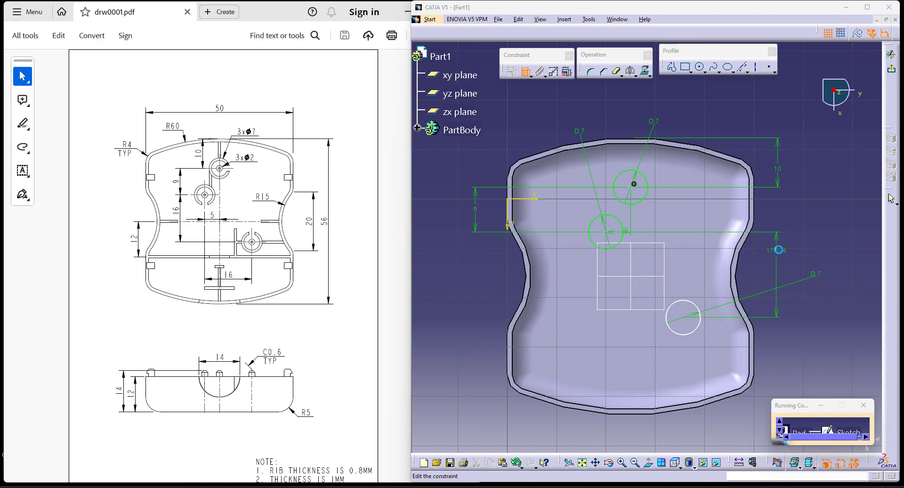
double_click(778, 249)
text(16)
key(Return)
Constrain the horizontal distance between the centers of the middle-left and lower-right circles to 16 mm
middle_drag(810, 328, 795, 295)
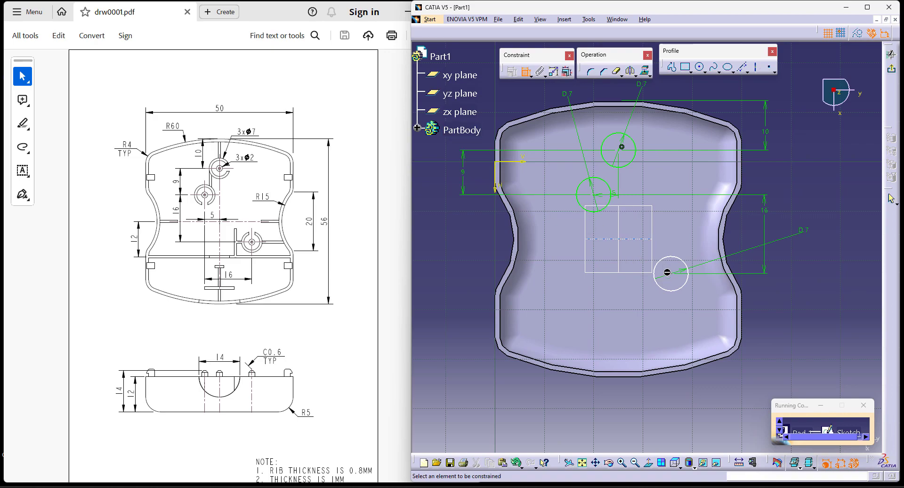
click(664, 269)
click(604, 198)
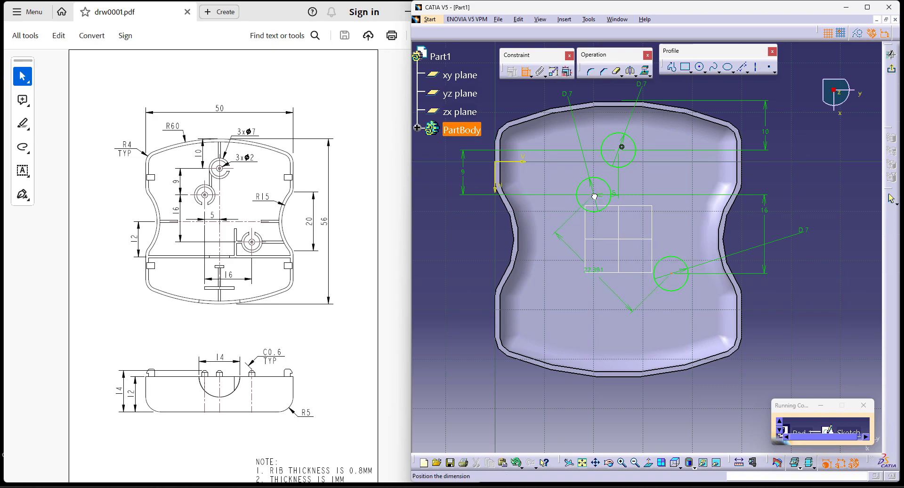
right_click(627, 298)
click(674, 364)
click(622, 311)
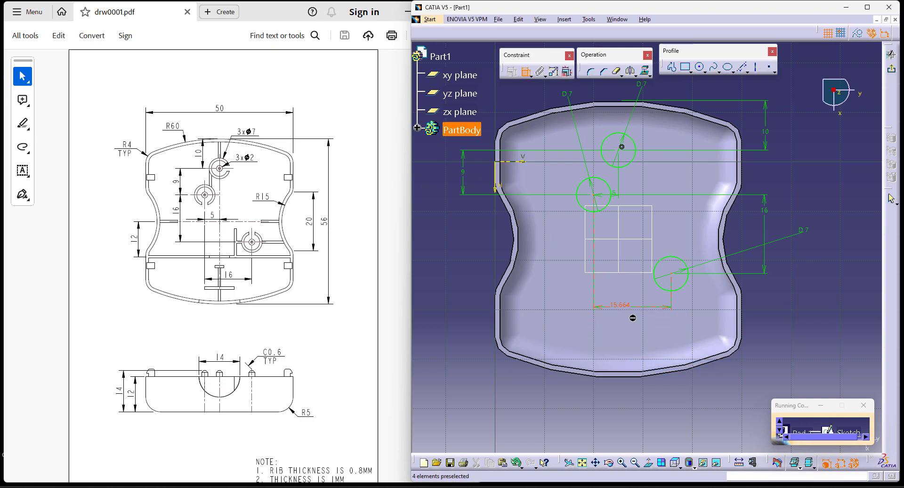
double_click(623, 310)
text(16mm)
key(Return)
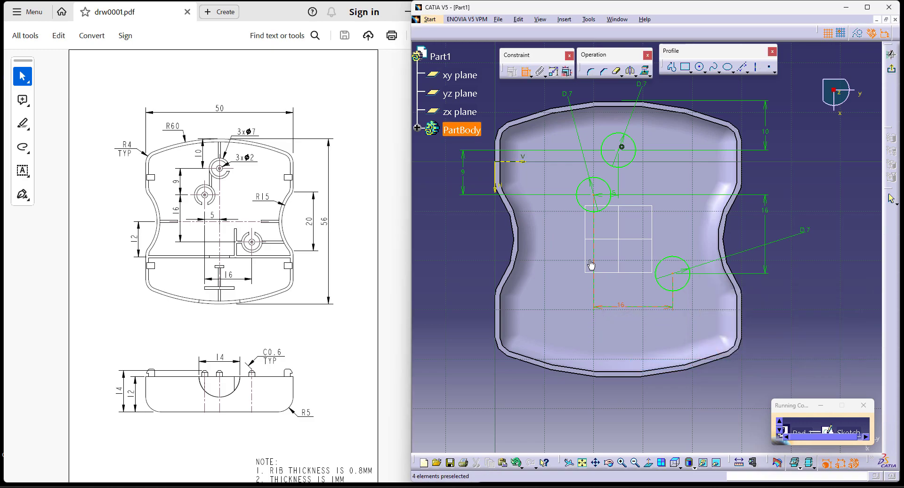
Finish the sketch and pad the three circles from the rim down to the housing floor with the Up to next limit
click(891, 68)
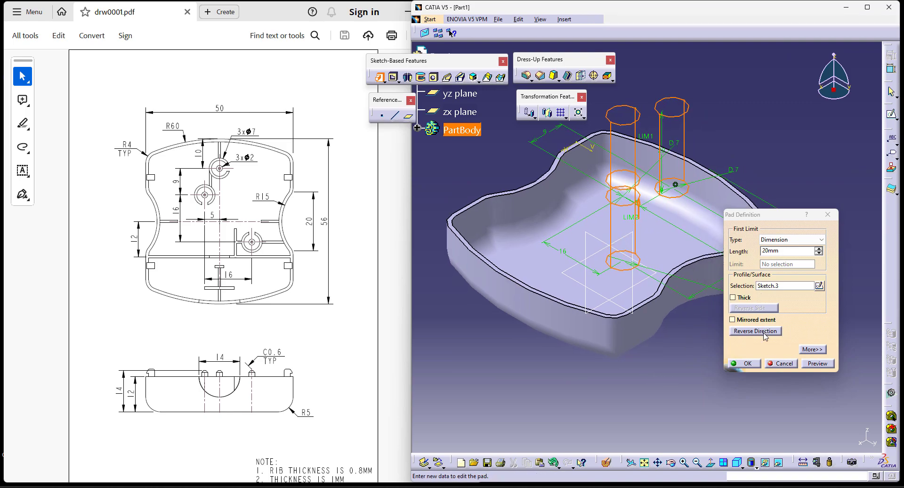
click(792, 239)
click(776, 256)
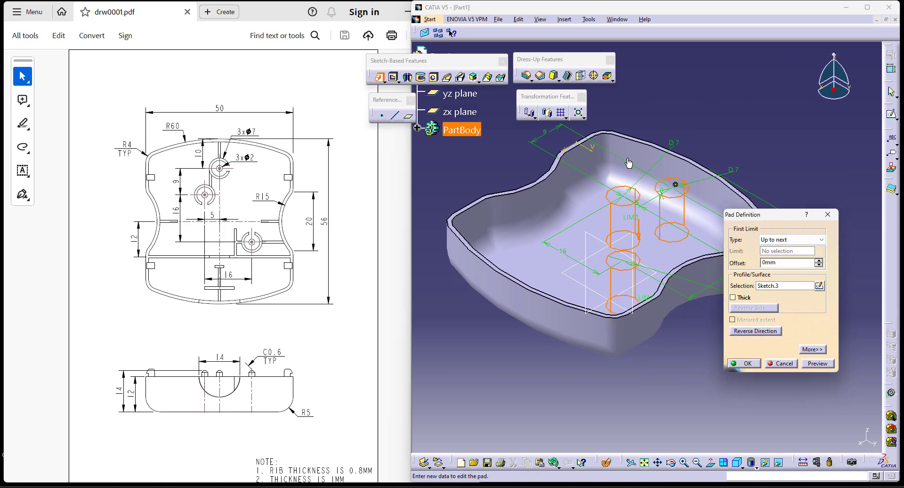
click(748, 363)
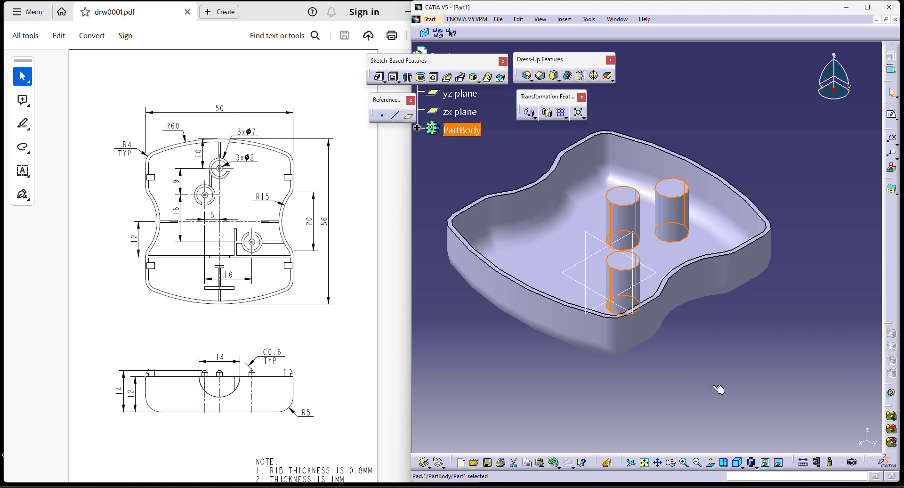
Edit the three-boss pad, Pad.1, into a thick pad with Thickness1 of 0.8 mm and Thickness2 of 0 mm
click(417, 128)
double_click(467, 387)
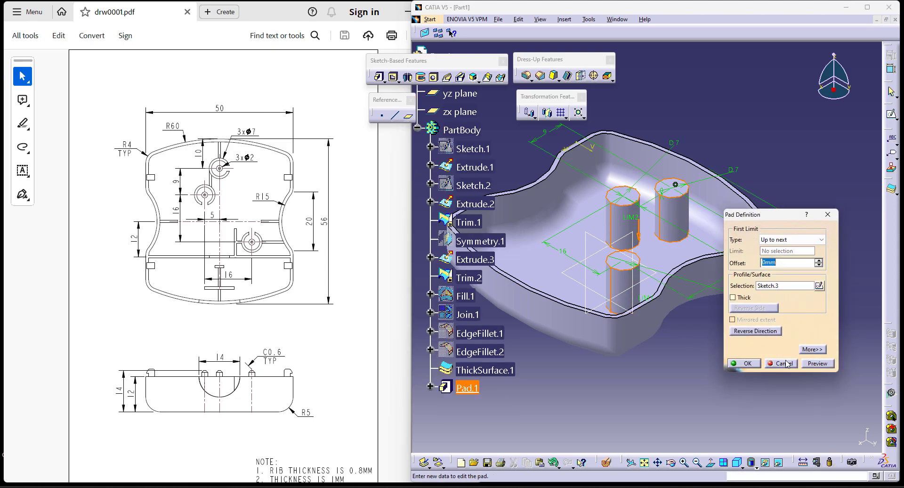
click(809, 349)
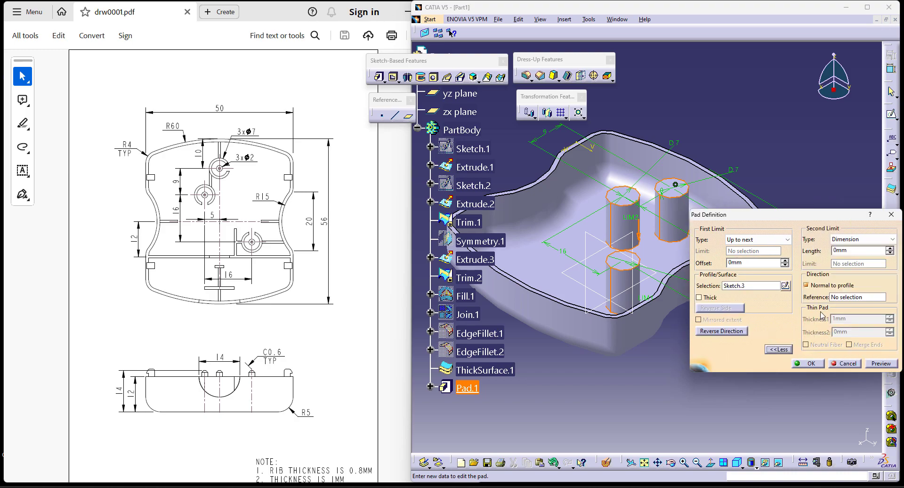
click(699, 297)
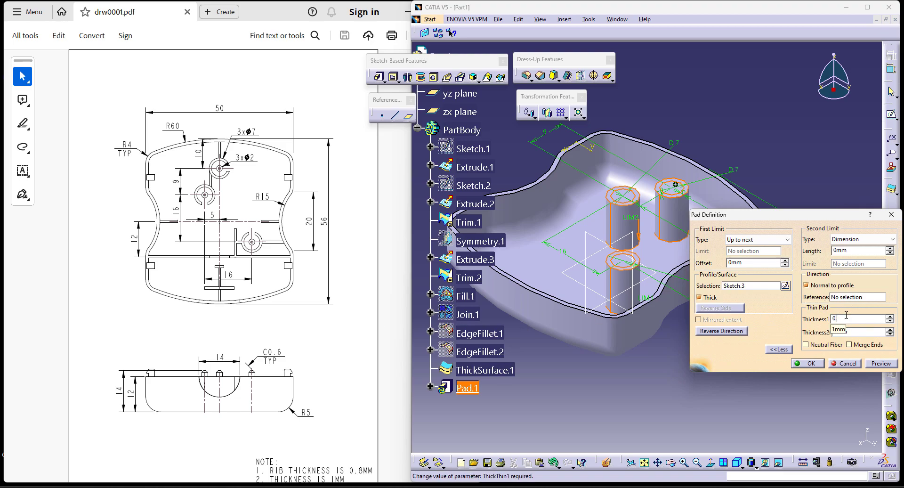
key(Return)
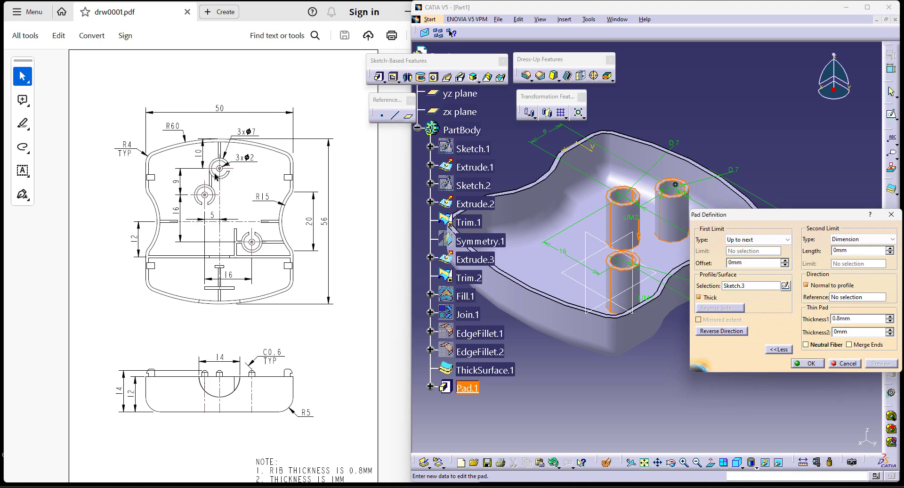
click(807, 365)
middle_drag(700, 349, 729, 368)
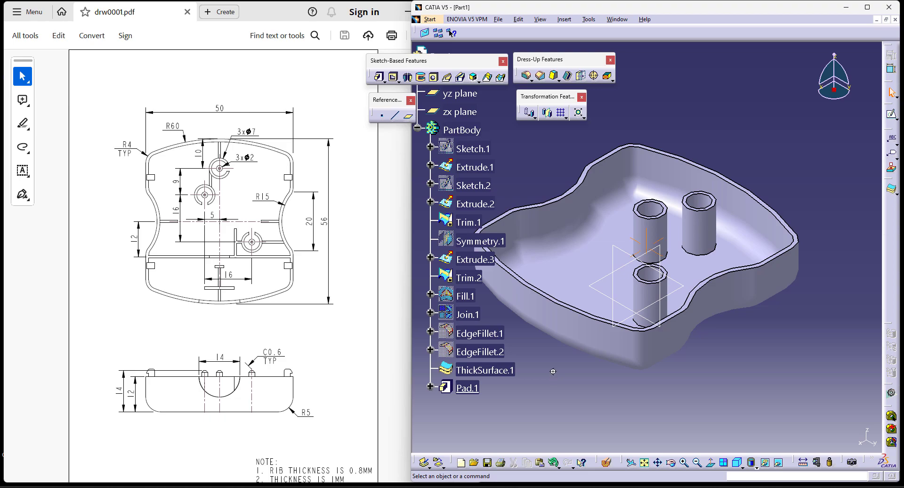
Start a From Side stiffener and open its profile sketch on the housing's top rim face
middle_drag(574, 337, 624, 317)
click(488, 78)
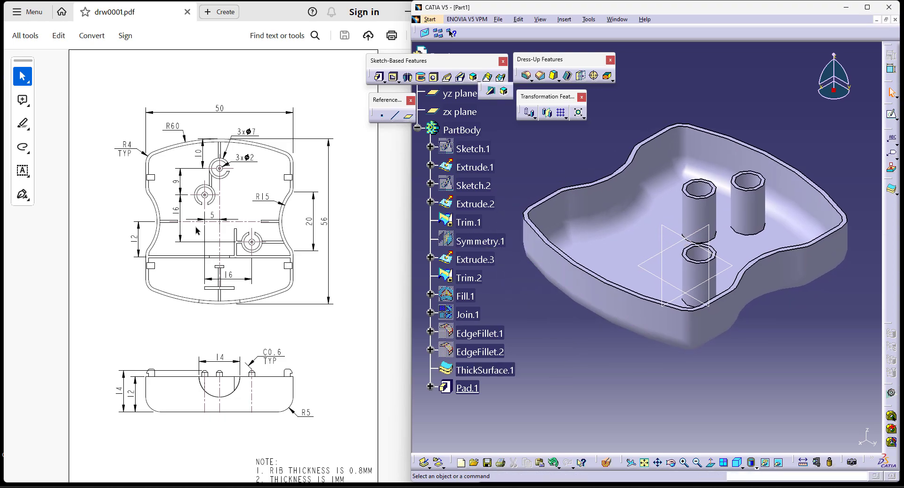
click(490, 92)
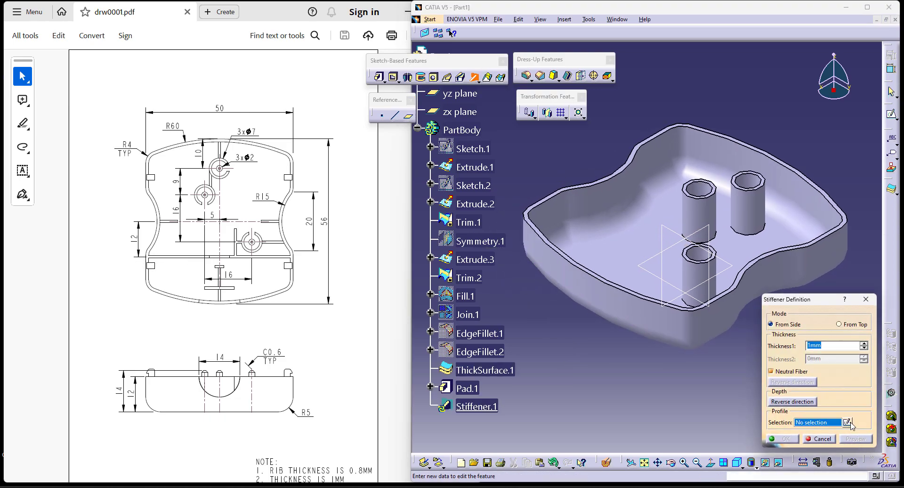
scroll(228, 401, down, 6)
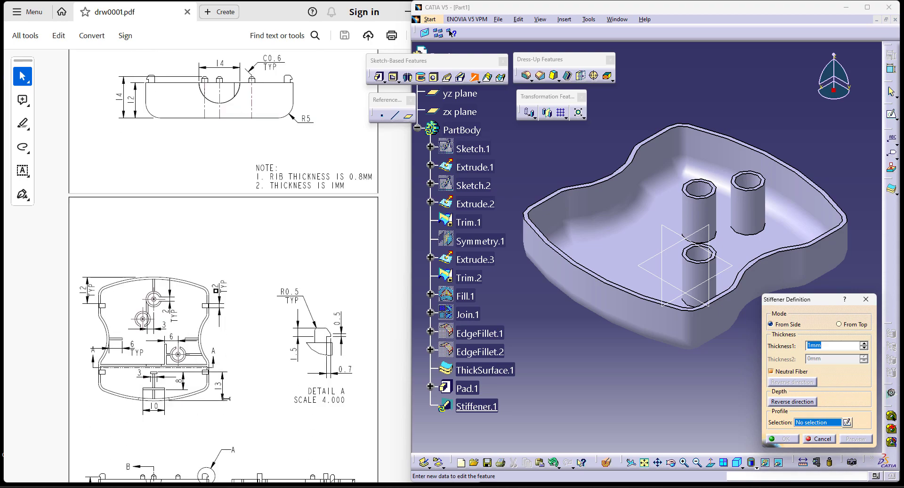
scroll(212, 372, down, 3)
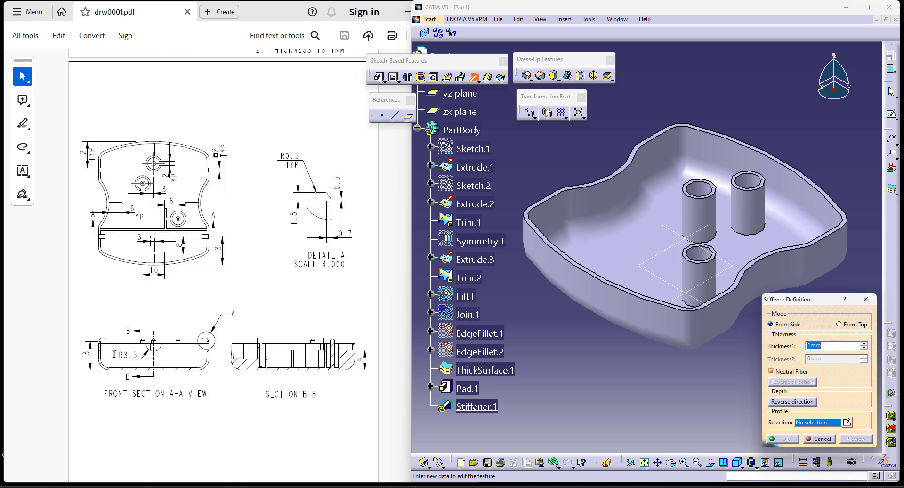
scroll(218, 370, up, 9)
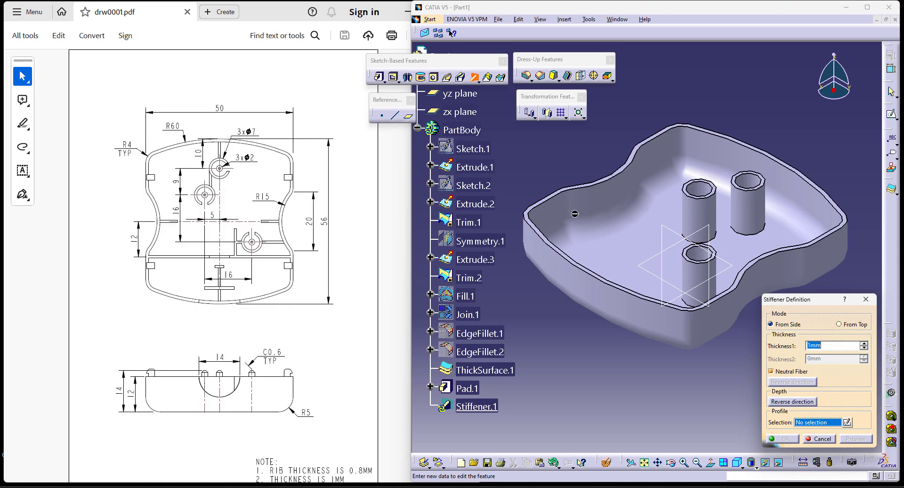
click(846, 423)
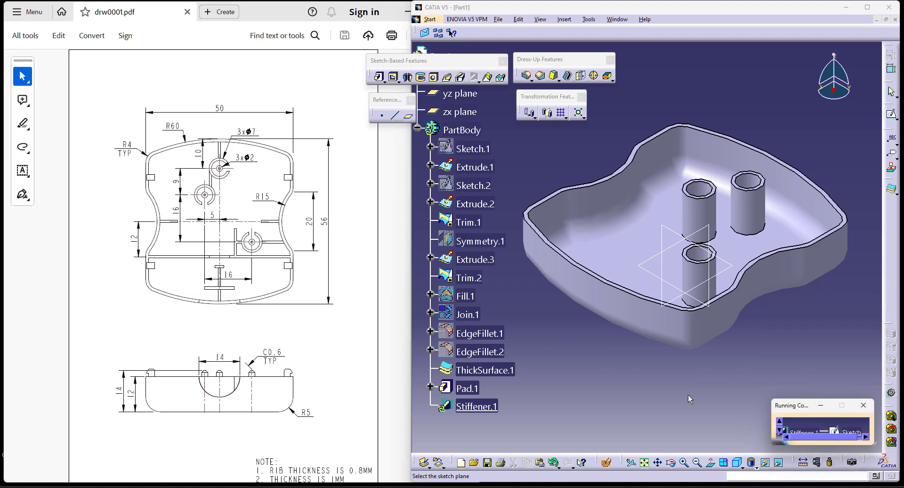
middle_drag(691, 398, 689, 374)
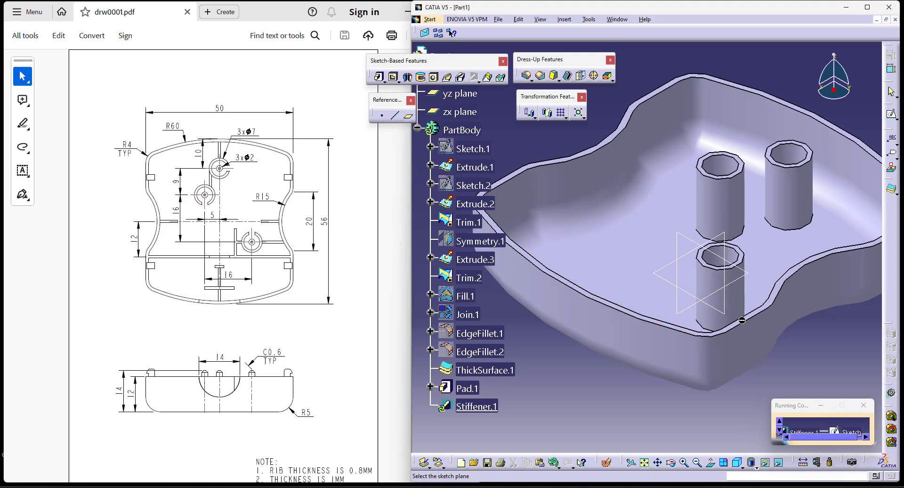
middle_drag(758, 353, 779, 346)
click(643, 335)
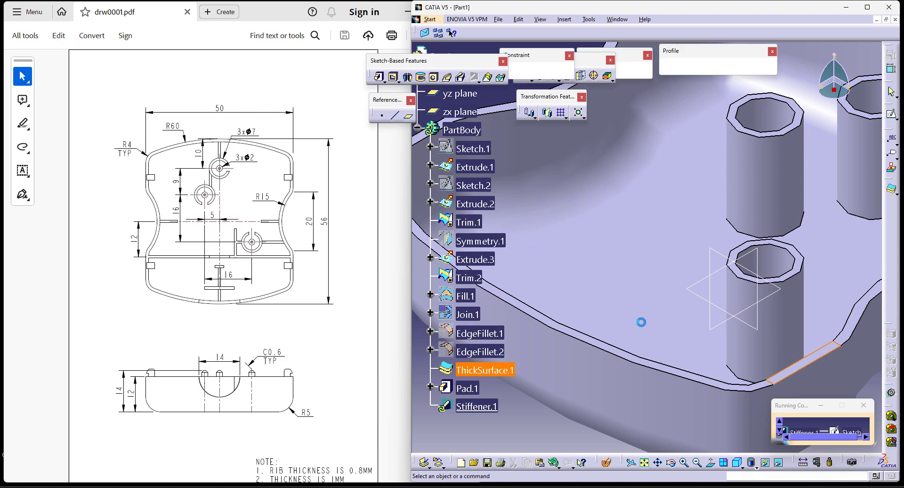
middle_drag(648, 286, 649, 315)
mouse_move(622, 299)
middle_down()
mouse_move(651, 298)
mouse_move(654, 278)
middle_up()
middle_drag(803, 295, 758, 292)
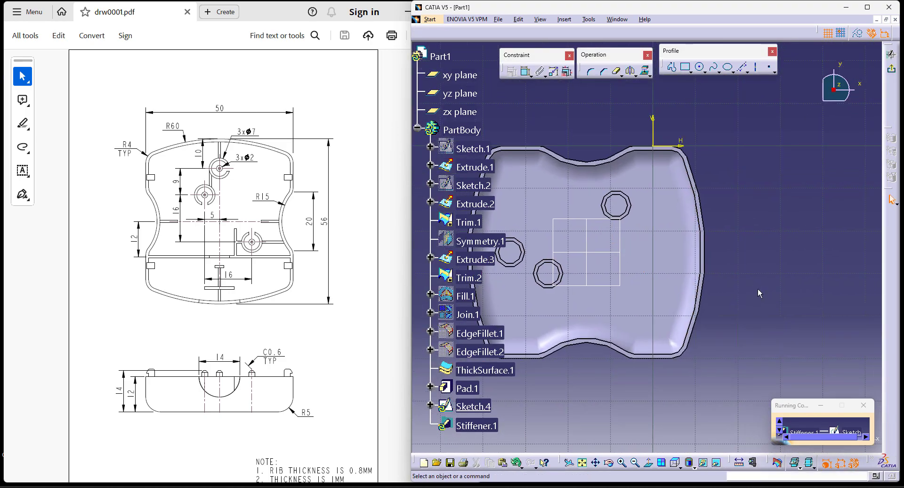
Project the two opposite straight inner wall edges into the sketch and convert them to construction elements
ctrl+click(656, 355)
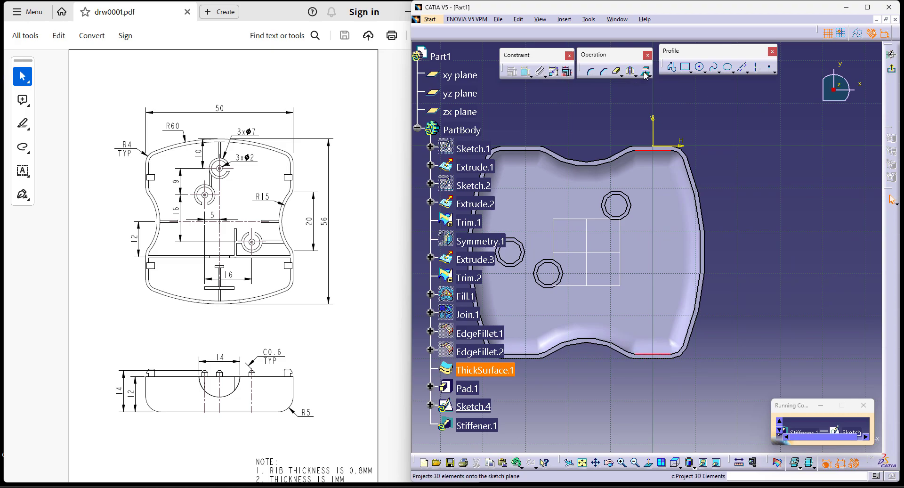
click(645, 71)
click(858, 33)
Draw a vertical line about 48 mm long between the two projected wall edges
click(755, 68)
click(748, 72)
click(744, 84)
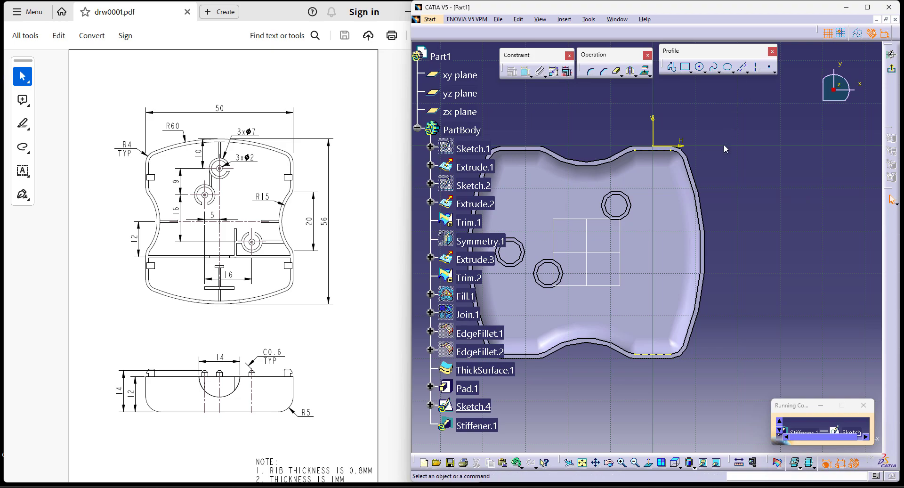
click(643, 149)
click(645, 354)
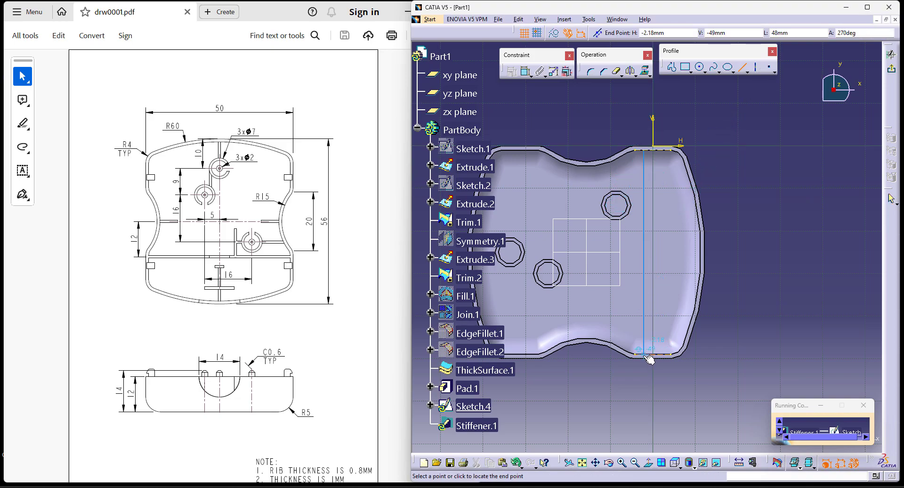
middle_drag(713, 387, 735, 368)
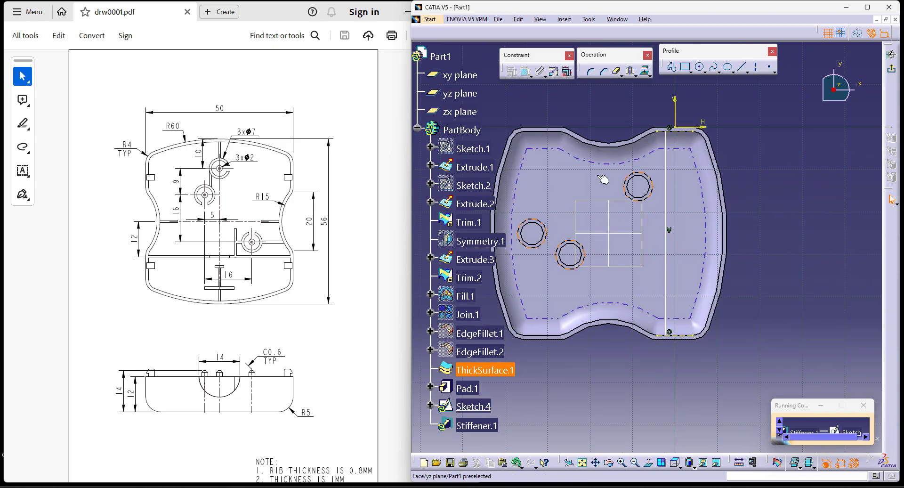
Constrain the line to 12 mm from the housing's zx center plane and finish the stiffener sketch
click(608, 224)
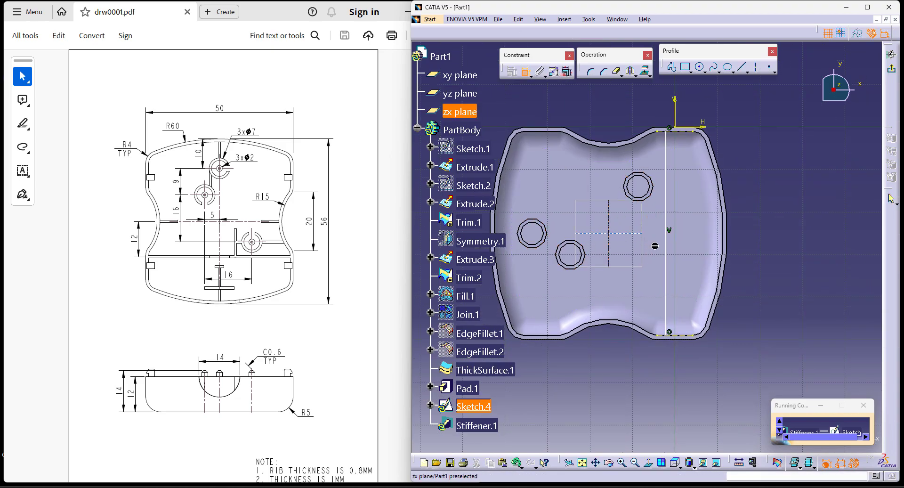
click(666, 250)
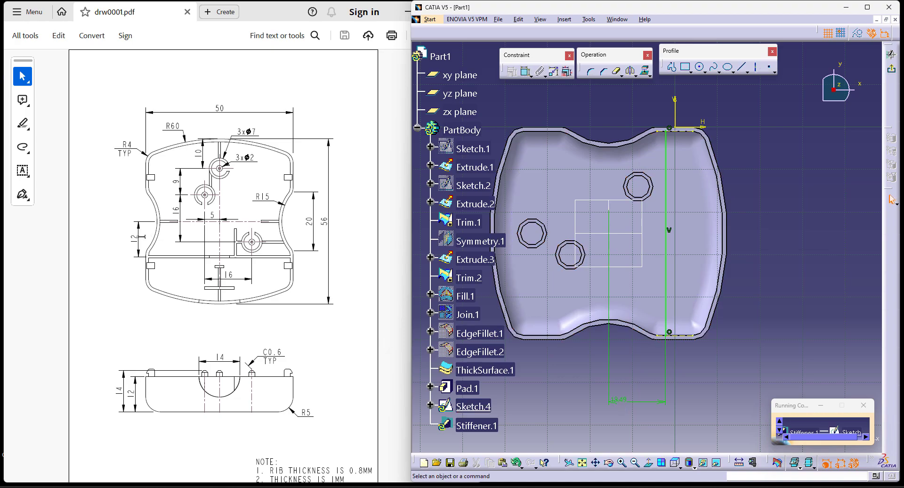
double_click(623, 399)
text(12)
key(Return)
click(891, 71)
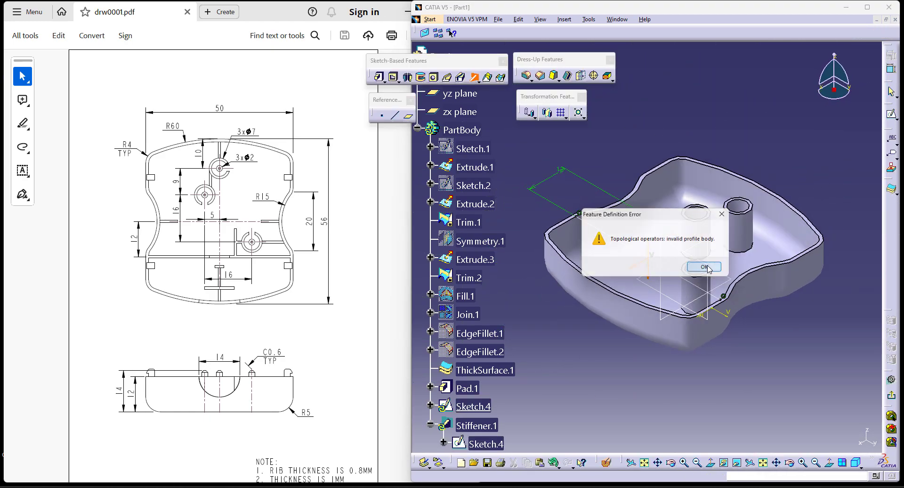
Dismiss the profile error and create the stiffener in From Top mode with Thickness1 of 0.8 mm
click(705, 267)
click(839, 324)
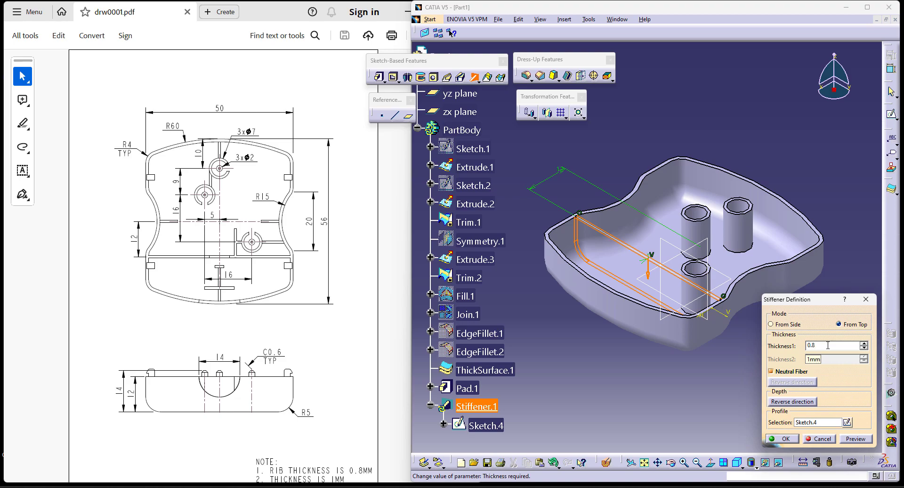
key(Return)
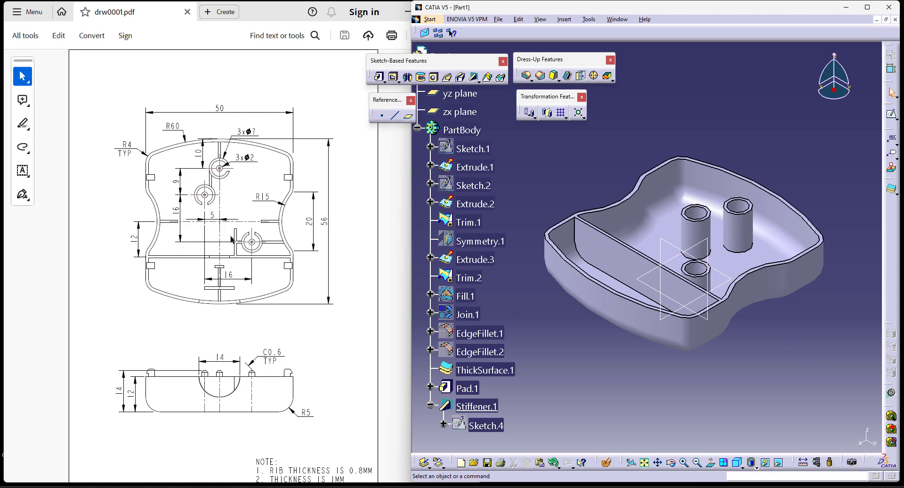
Consult the drawing's heights and create a reference plane offset upward from the xy plane, above the housing rim
scroll(233, 397, down, 10)
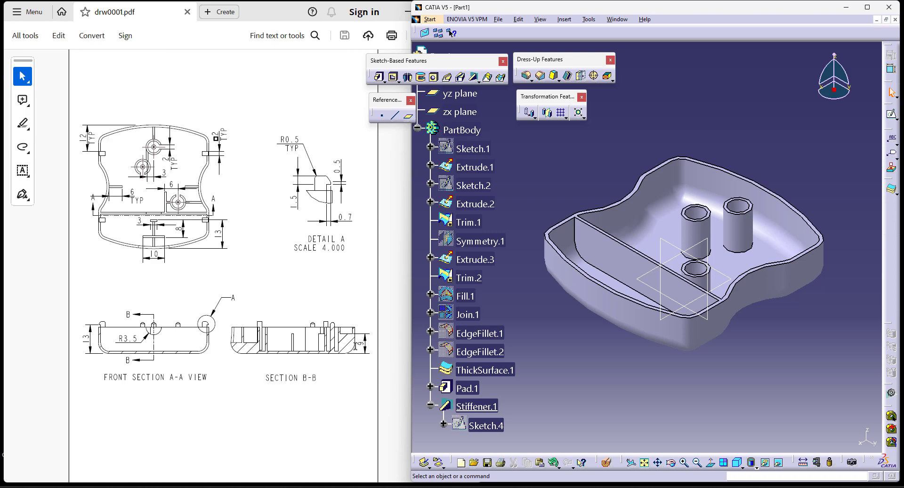
scroll(291, 366, up, 8)
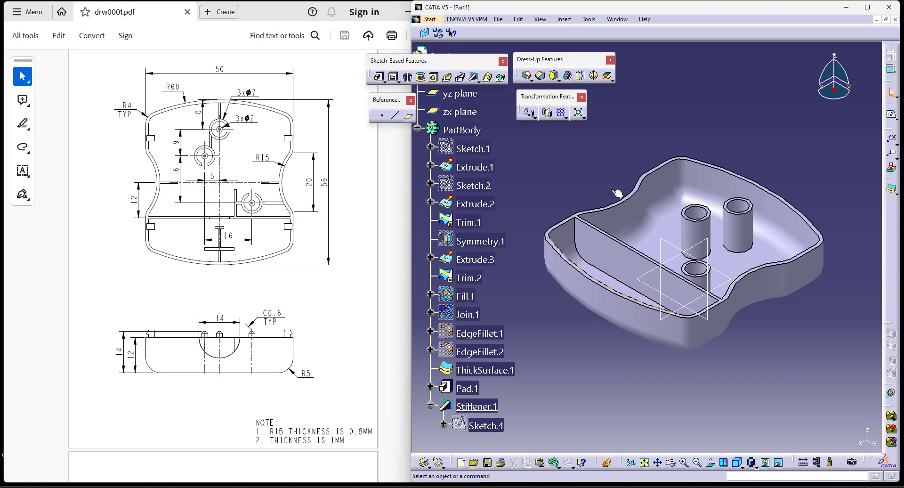
click(405, 118)
middle_drag(597, 307, 617, 328)
click(668, 297)
double_click(758, 176)
text(1)
key(Return)
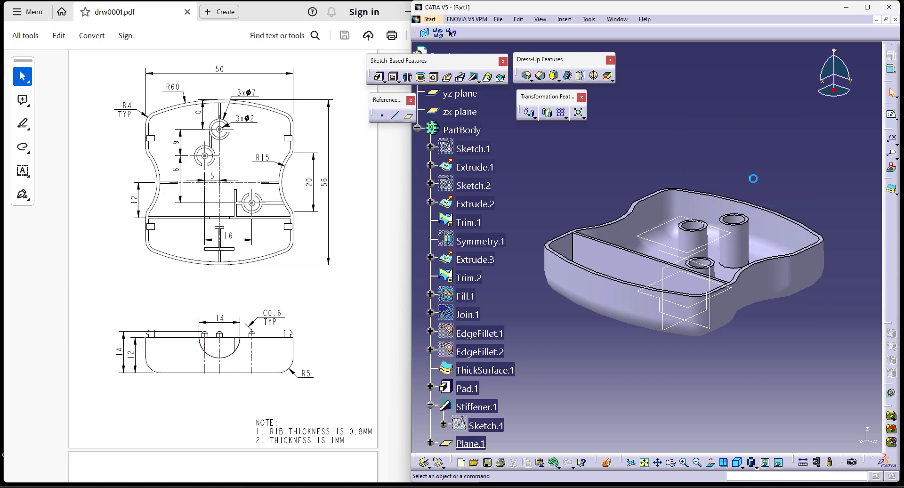
Start a pad and open its profile sketch on the offset plane above the rim
click(378, 76)
click(818, 286)
click(754, 235)
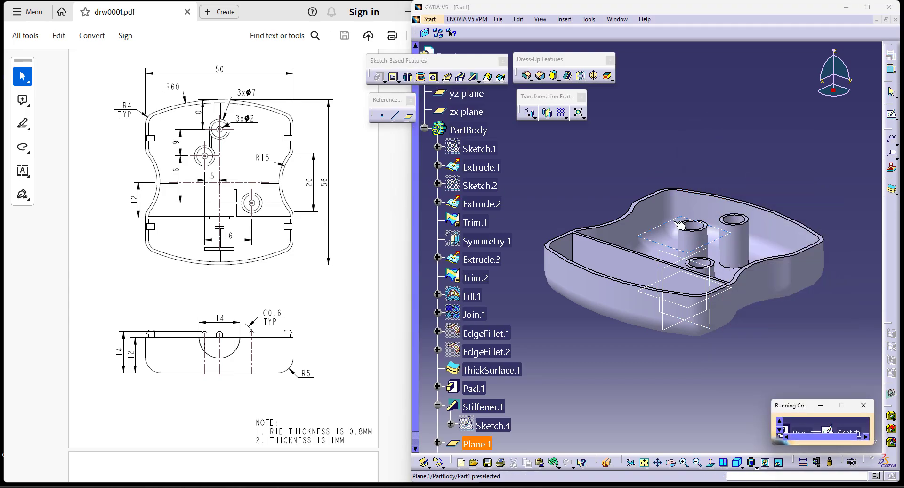
mouse_move(809, 292)
middle_down()
mouse_move(682, 337)
mouse_move(683, 278)
middle_up()
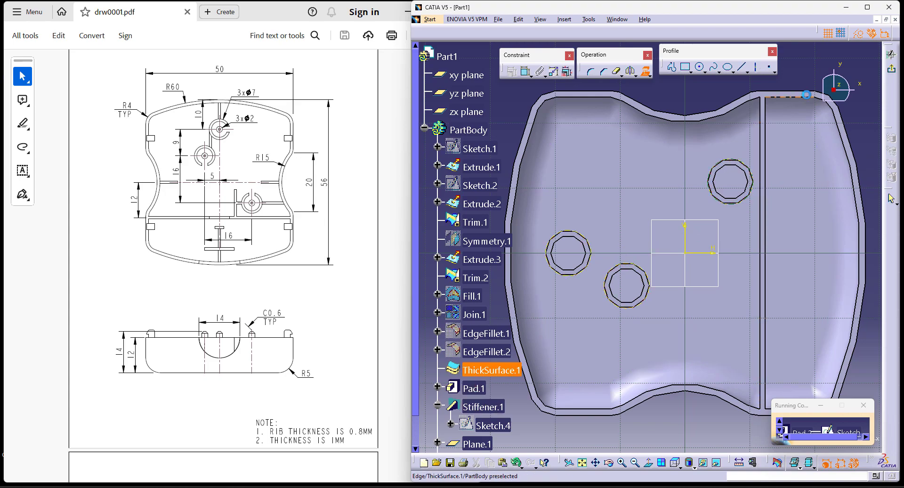
Draw three small circles, about 2.6 mm in diameter, one at the center of each boss
click(699, 67)
click(568, 252)
click(574, 248)
click(699, 67)
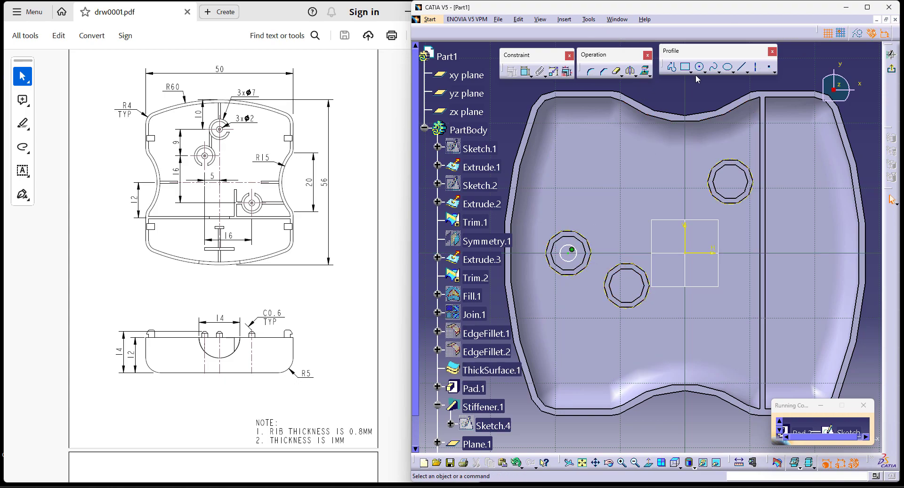
click(630, 282)
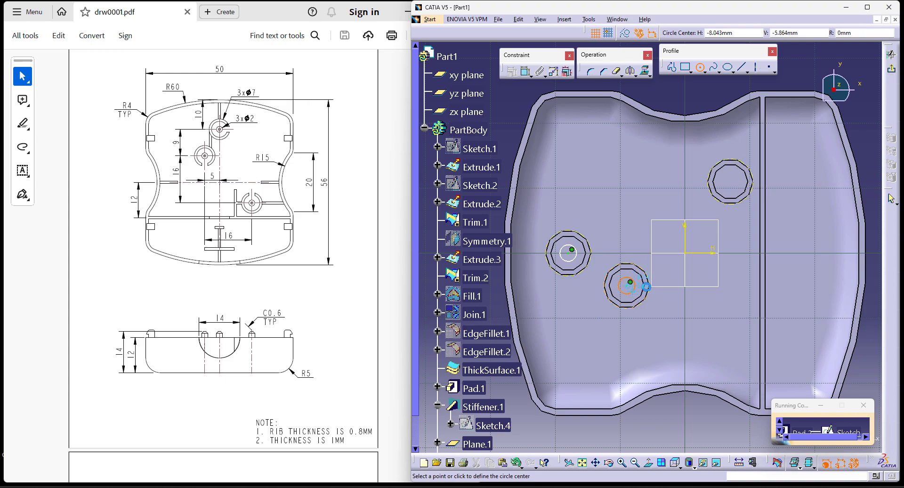
click(731, 181)
click(733, 178)
Dimension the diameter of the circle in the leftmost boss and set it to 2 mm
click(525, 71)
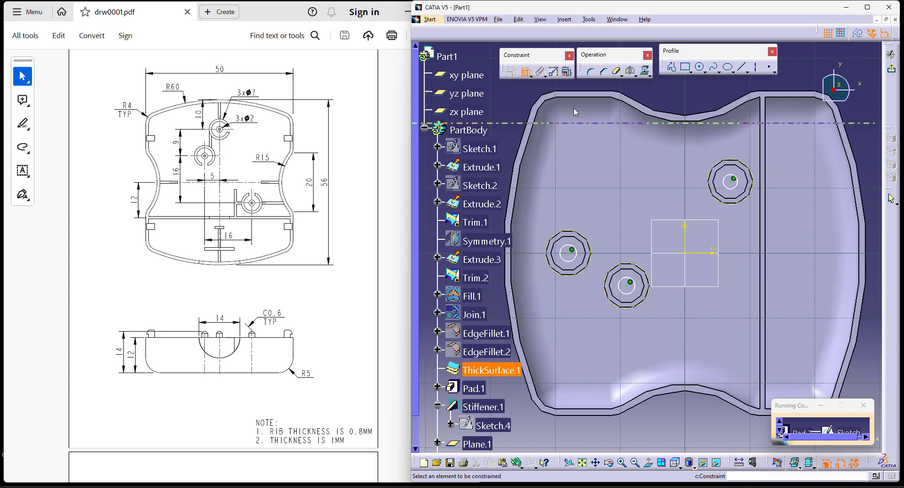
click(568, 249)
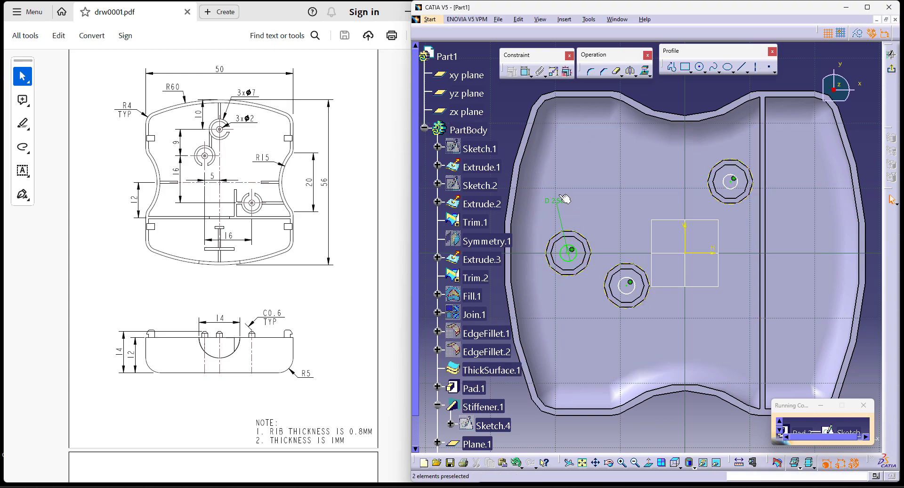
double_click(566, 202)
text(2.568mm)
key(Return)
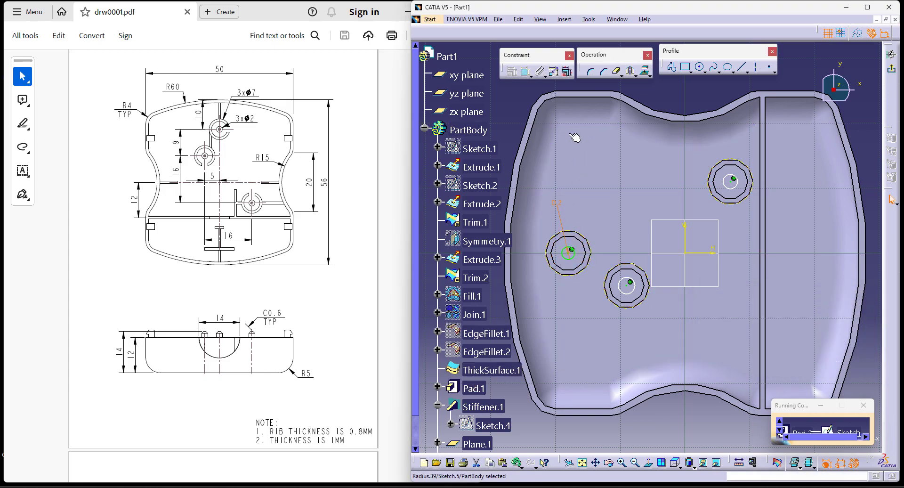
Dimension the diameter of the circle in the lower-middle boss and set it to 2 mm
click(525, 71)
click(631, 290)
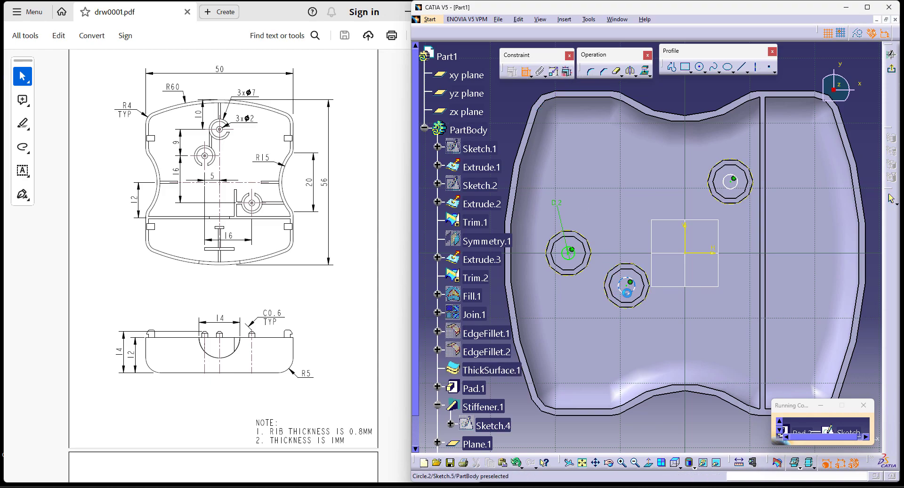
double_click(621, 339)
text(3)
key(Return)
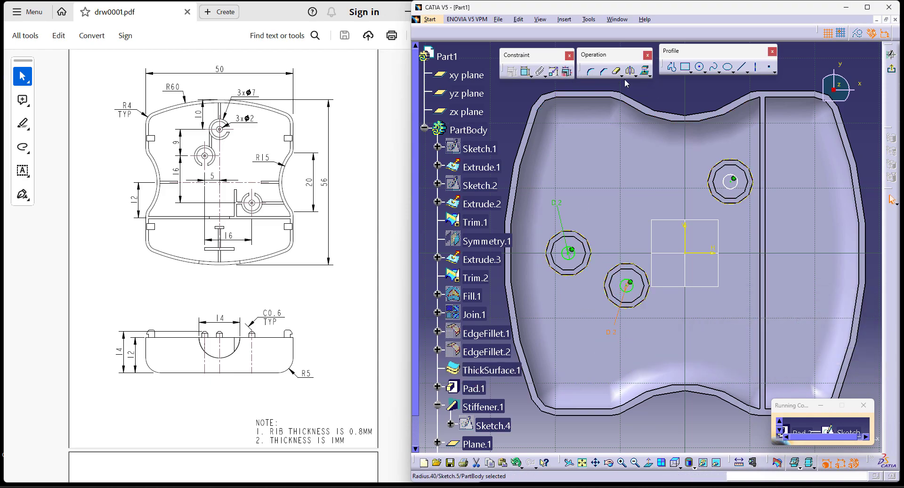
Dimension the diameter of the circle in the boss nearest the stiffener and set it to 2 mm
click(524, 72)
click(738, 179)
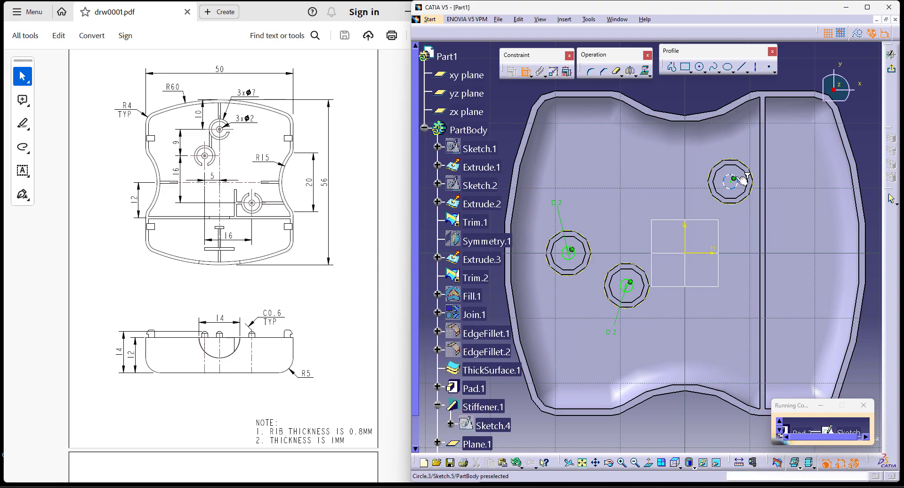
click(736, 141)
double_click(736, 141)
text(2mm)
key(Return)
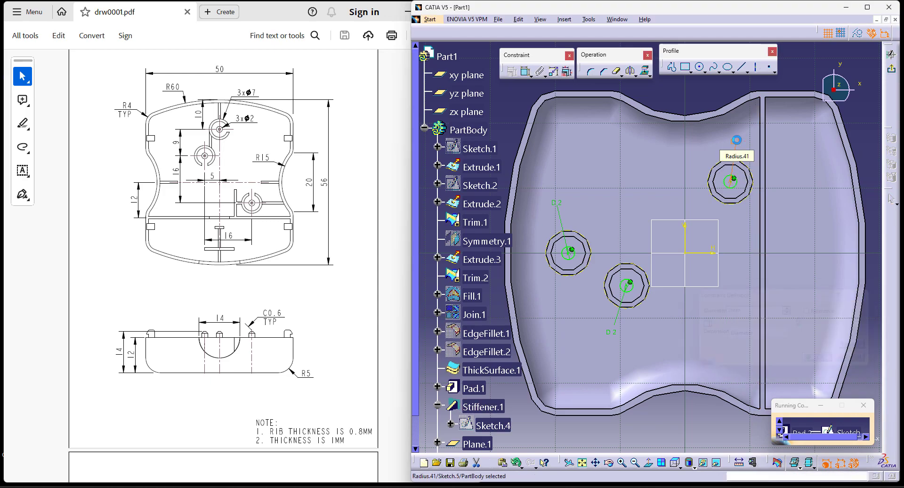
Finish the sketch and pad the three pin circles in the reversed direction with the Up to next limit
click(891, 70)
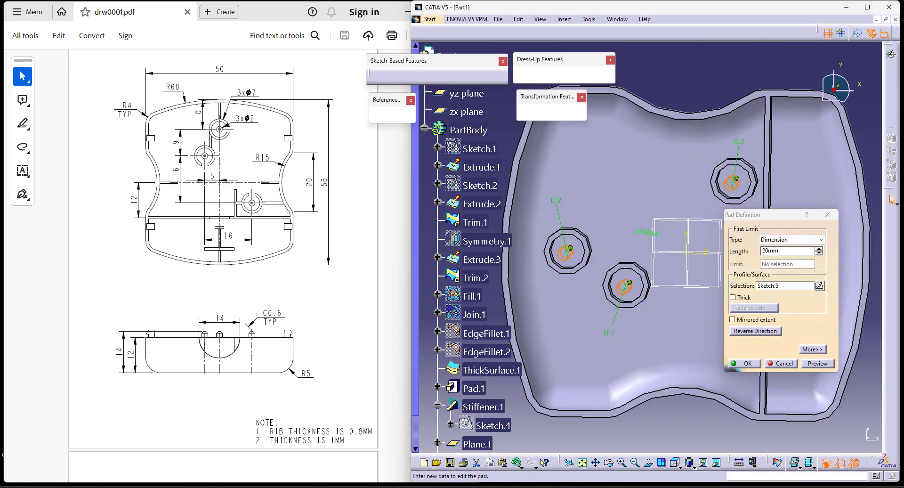
click(755, 331)
click(820, 239)
click(781, 251)
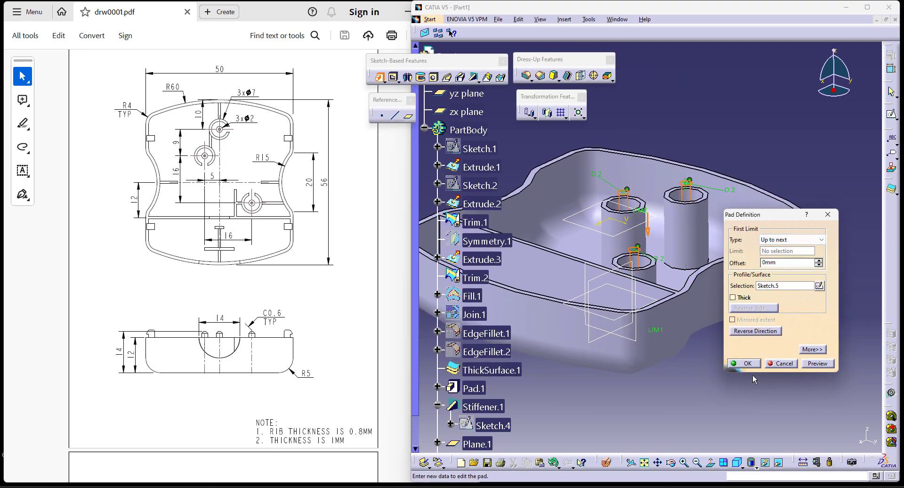
click(748, 364)
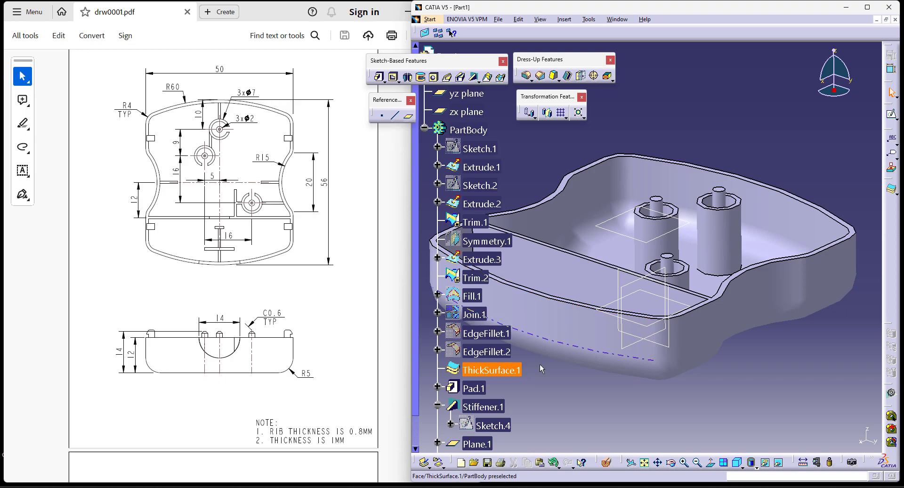
Create a reference plane offset 9 mm from the xy plane
middle_drag(571, 388, 590, 389)
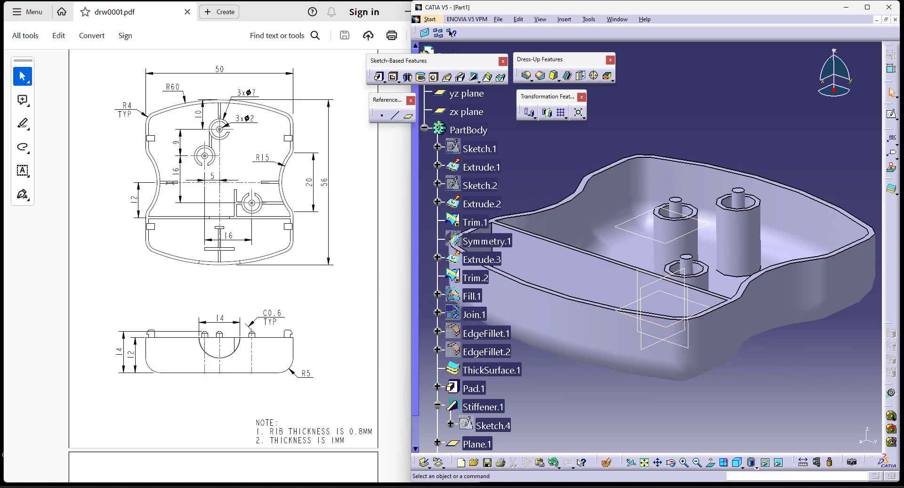
scroll(325, 397, down, 7)
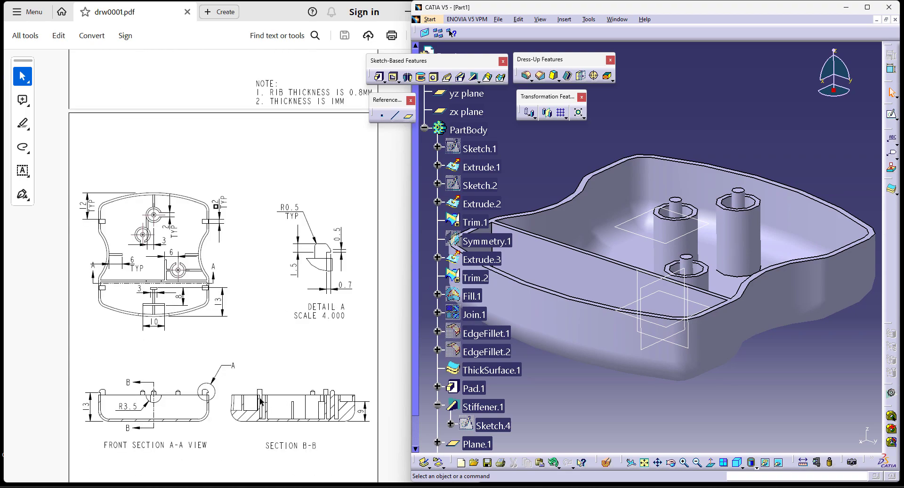
scroll(262, 401, up, 8)
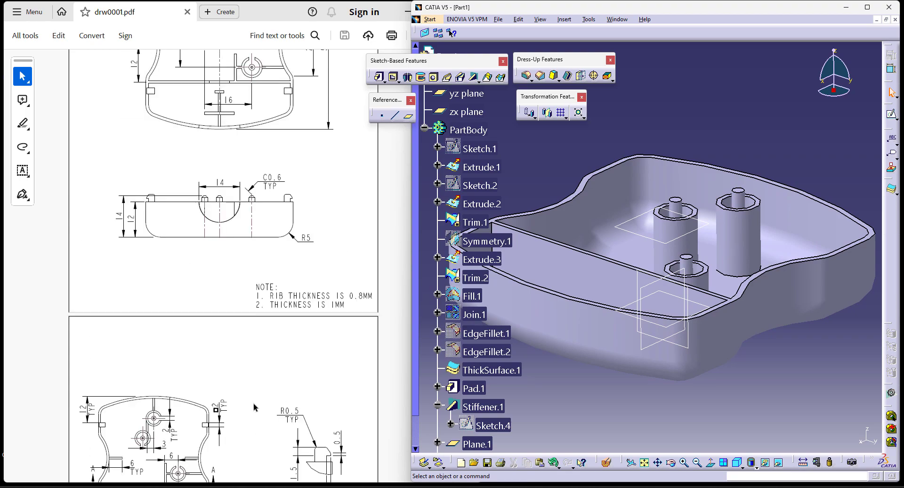
click(409, 118)
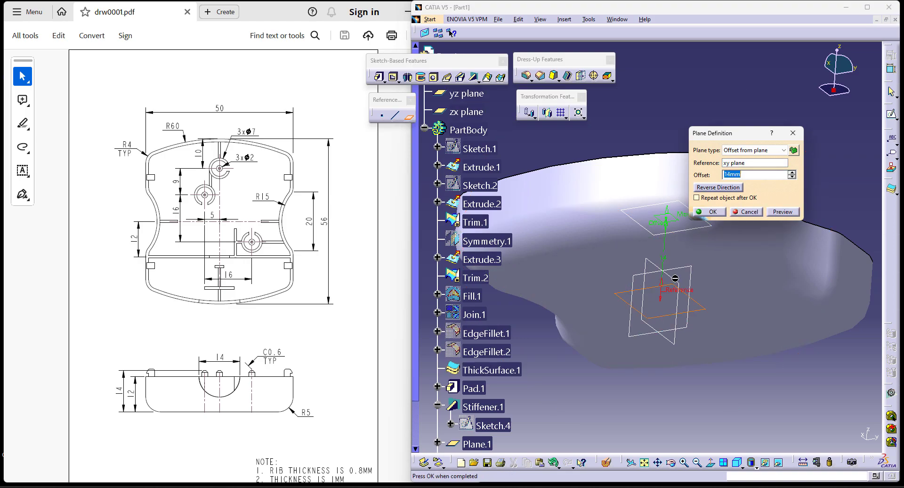
middle_drag(675, 278, 670, 430)
double_click(656, 283)
text(9)
key(Return)
click(711, 211)
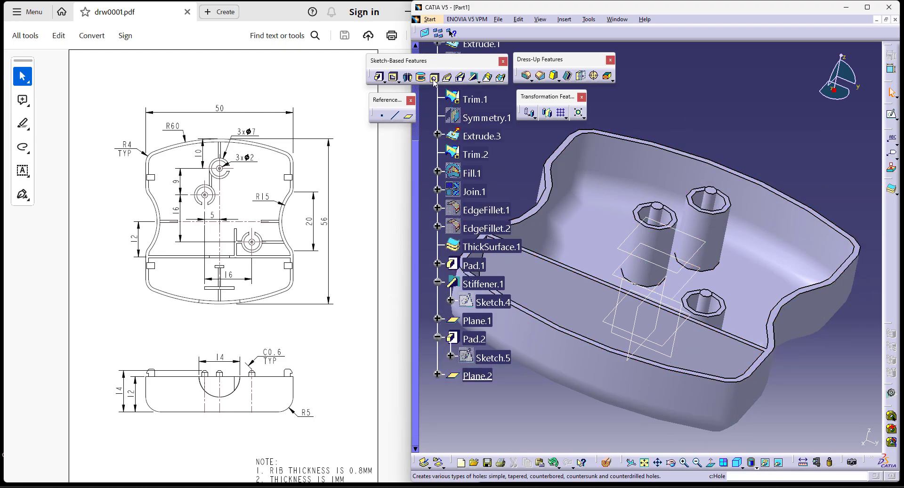
Start a stiffener profile sketch on the new offset plane and project the two curved side walls' inner edges as construction geometry
click(475, 77)
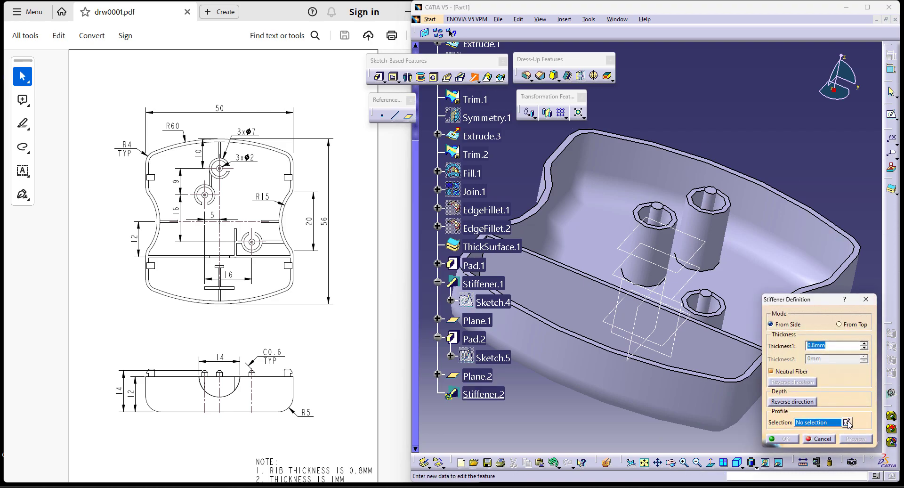
click(847, 422)
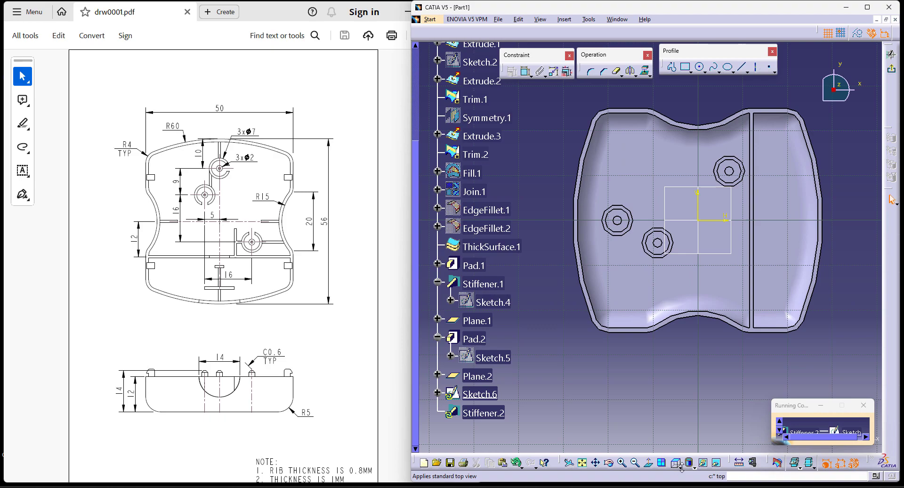
click(676, 465)
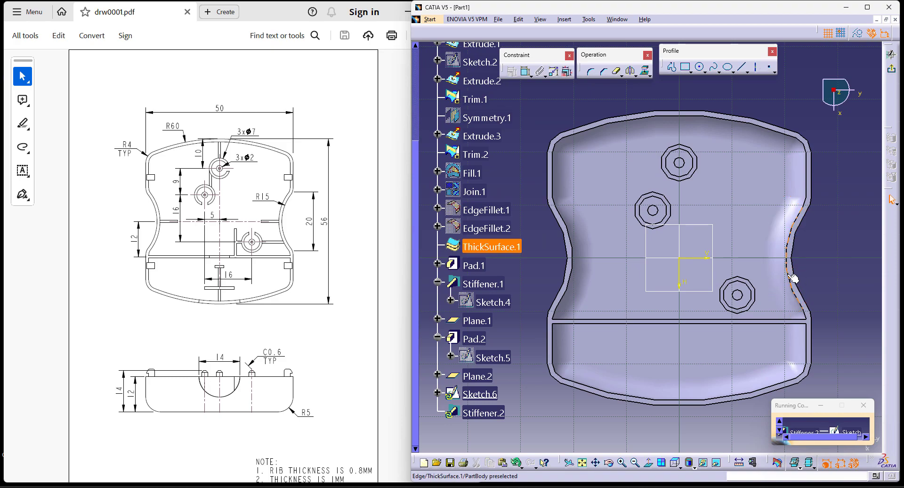
click(858, 34)
click(645, 71)
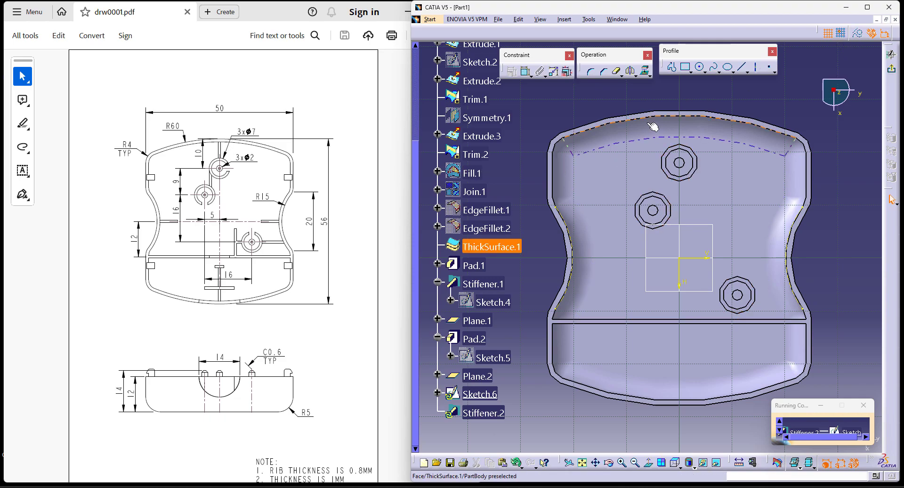
Project the upper wall's inner edge and the outer circles of all three bosses into the sketch as construction geometry
click(666, 120)
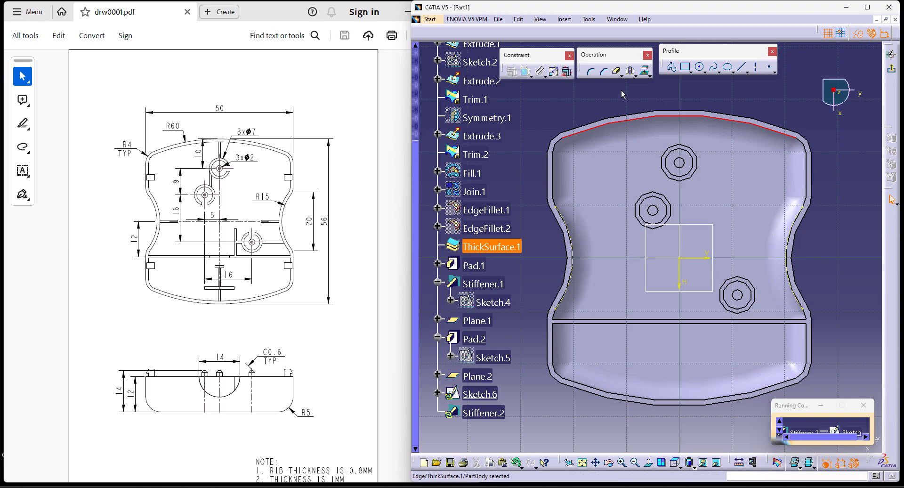
click(646, 72)
double_click(646, 72)
click(694, 152)
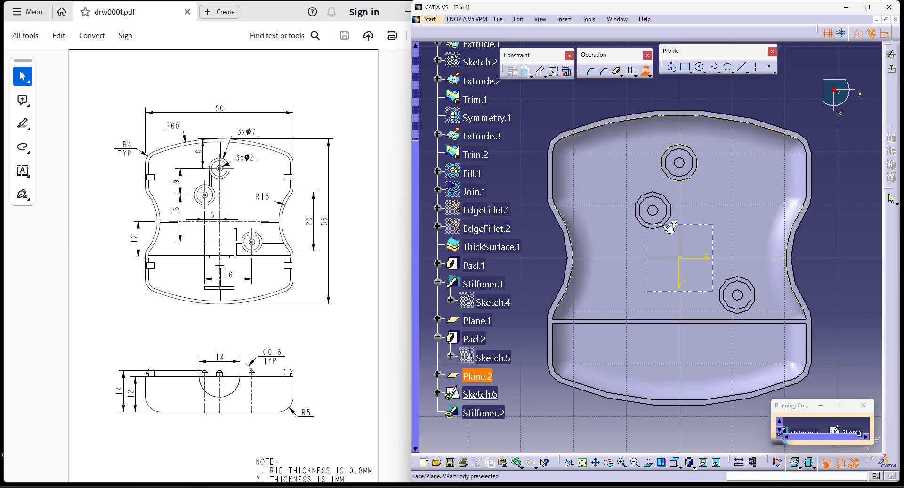
click(662, 226)
click(755, 288)
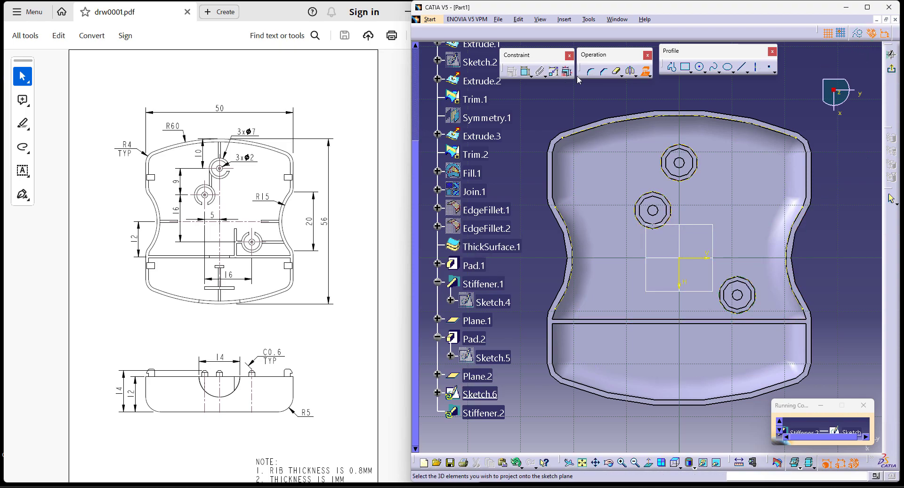
Draw a rib line from the upper wall to the top boss and a parallel one between the top and middle bosses
click(737, 66)
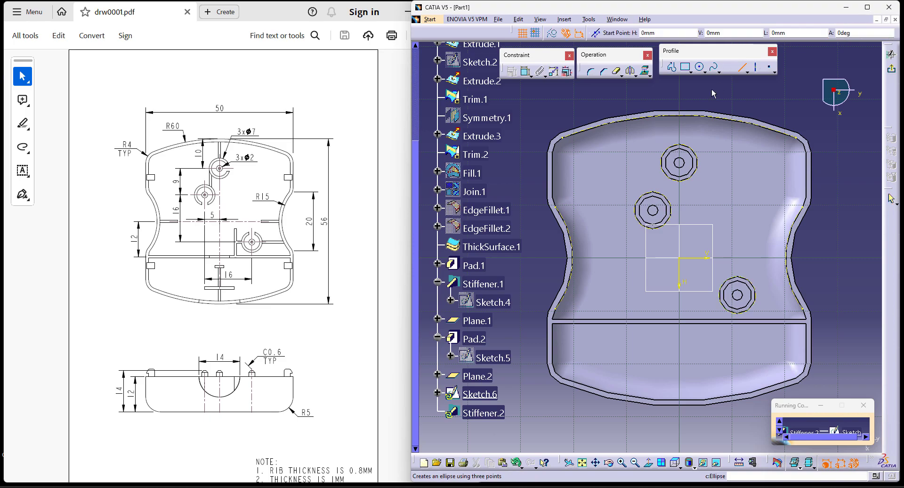
click(681, 116)
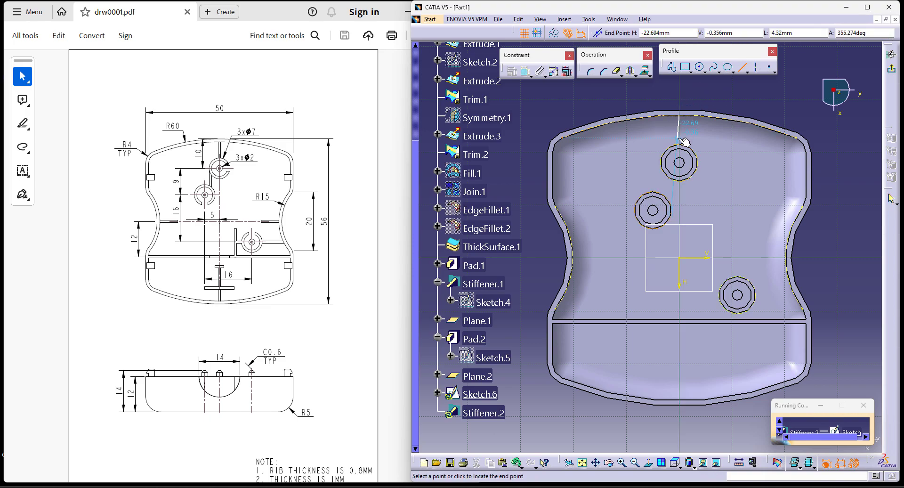
click(681, 141)
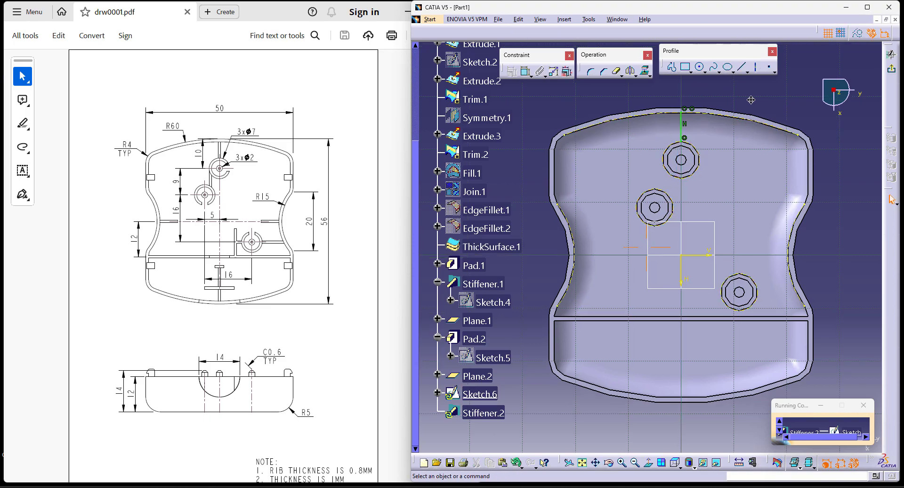
click(742, 68)
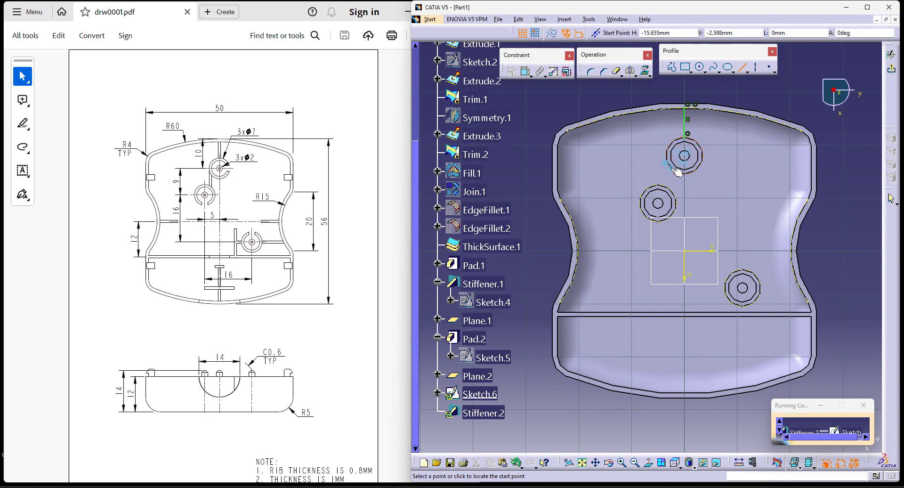
click(672, 168)
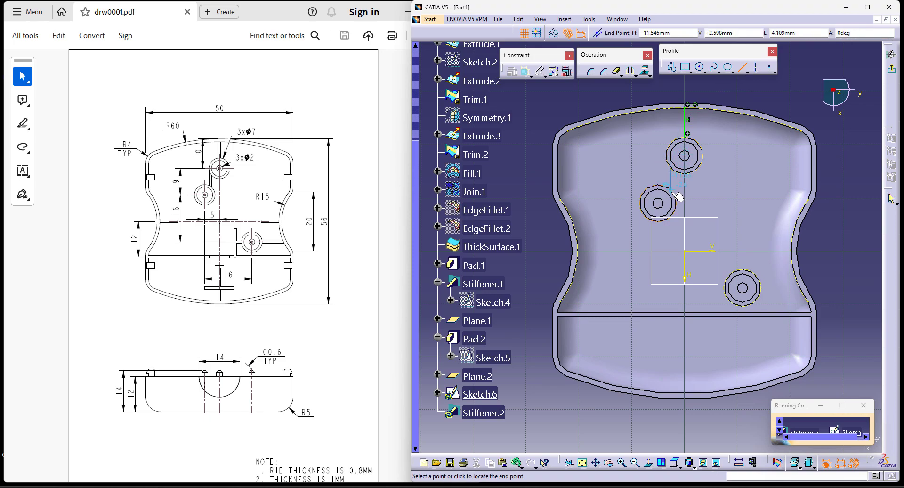
click(673, 187)
middle_drag(833, 256, 834, 238)
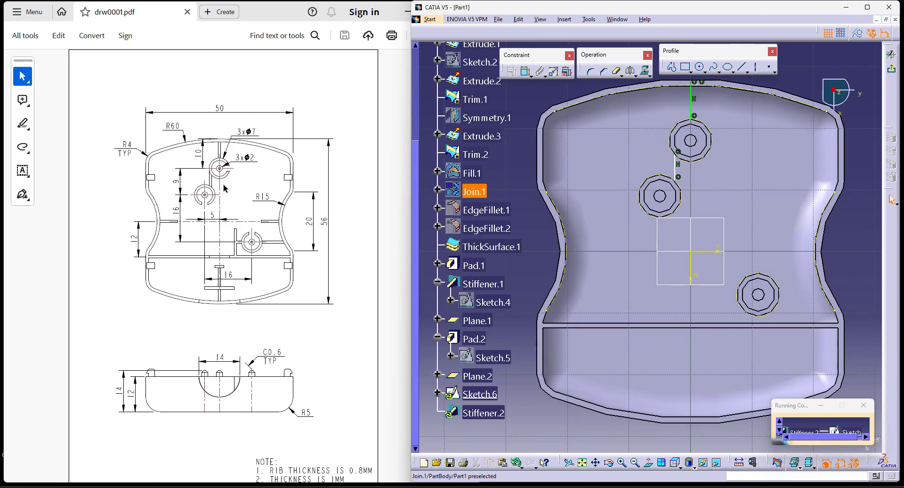
Dimension the distance between the two parallel rib lines and set it to 3 mm
scroll(241, 264, down, 7)
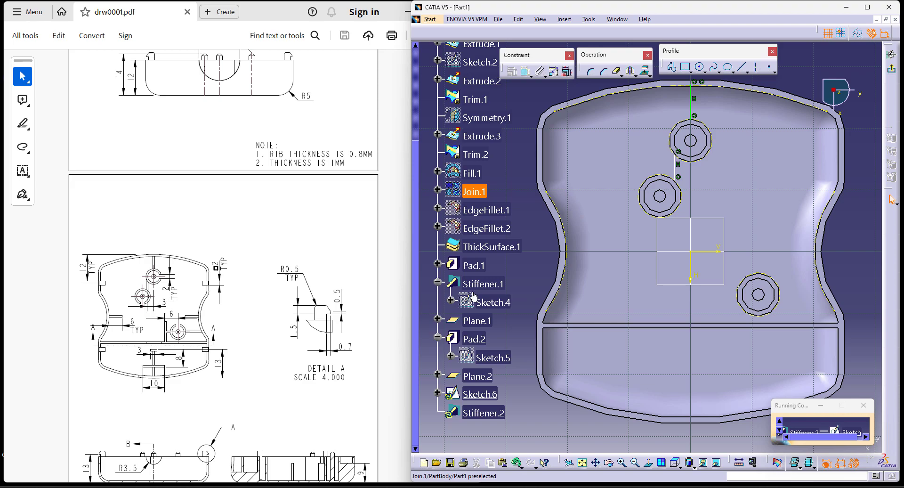
click(693, 106)
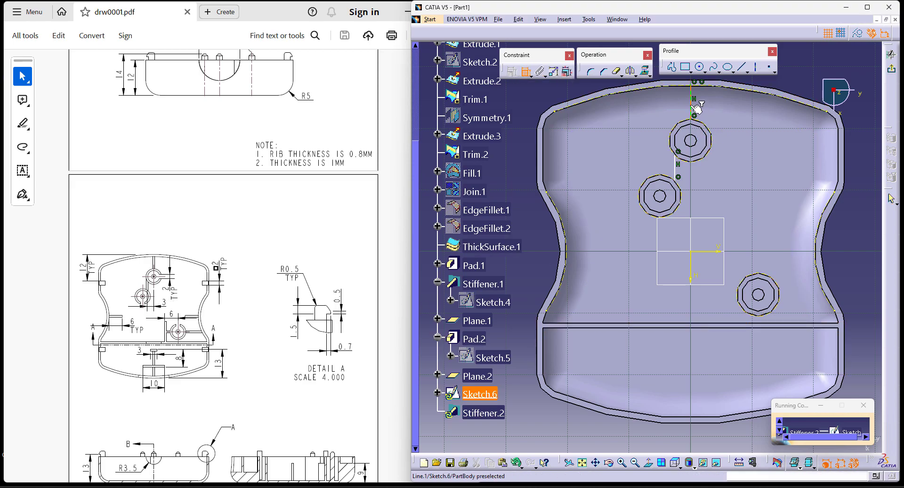
click(713, 164)
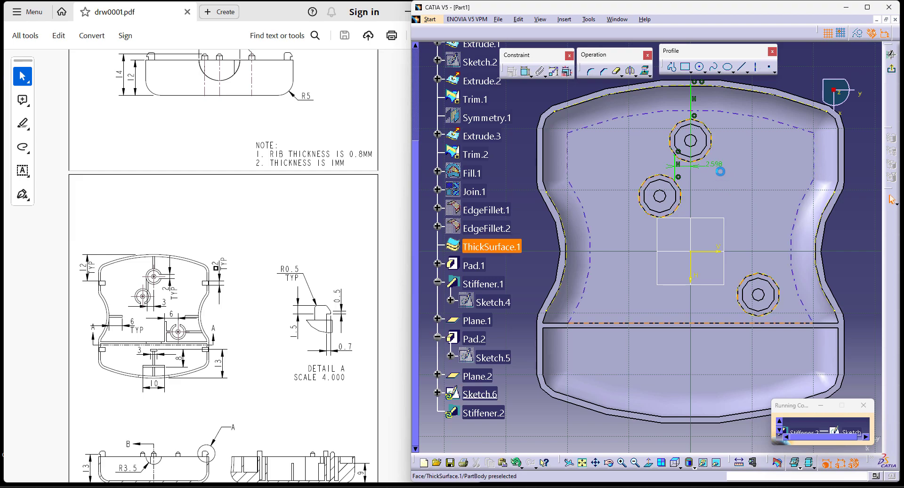
double_click(713, 164)
key(Return)
scroll(272, 230, up, 6)
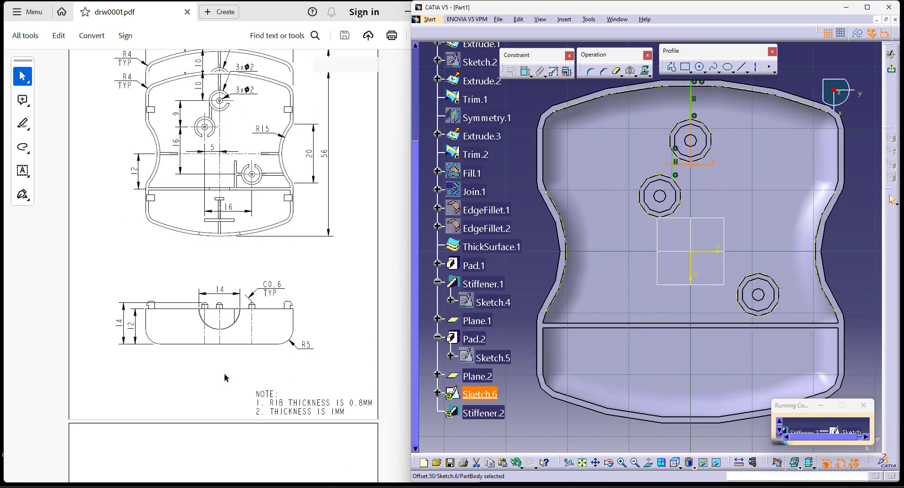
Draw an infinite construction line crosswise through the center of the boss nearest the dividing rib
middle_drag(870, 274, 843, 267)
click(844, 266)
click(743, 66)
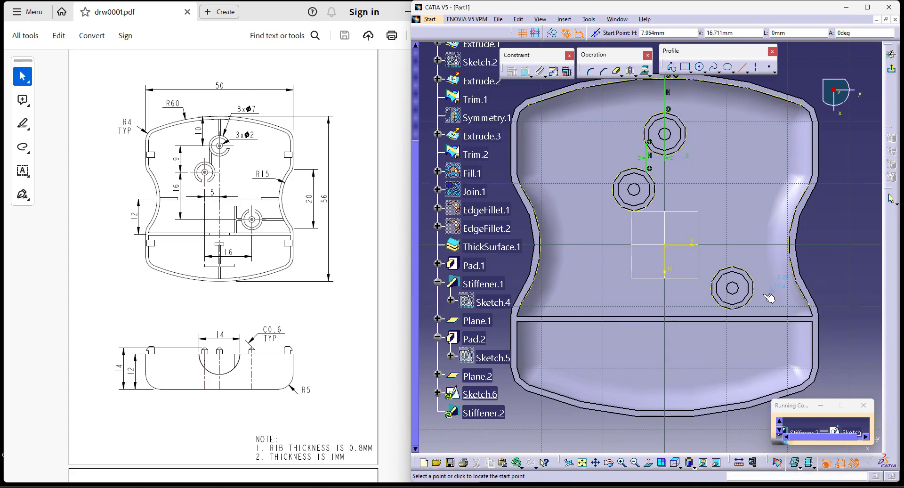
key(Escape)
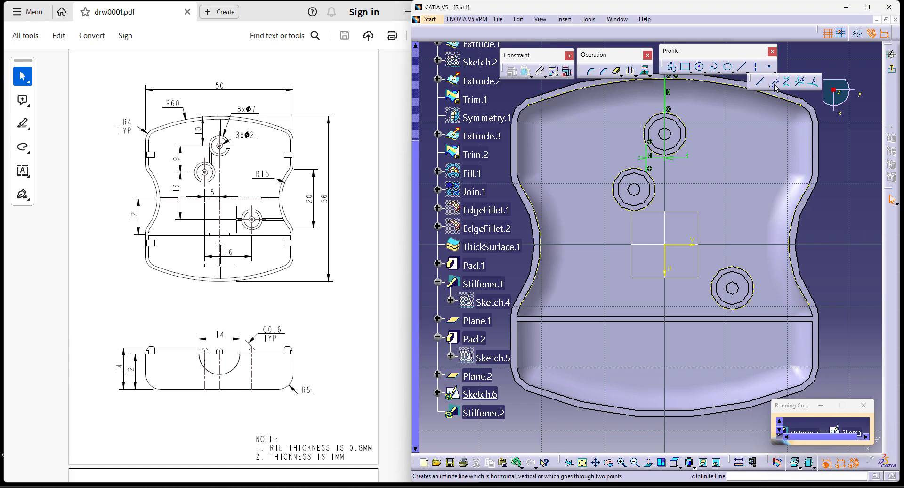
click(742, 66)
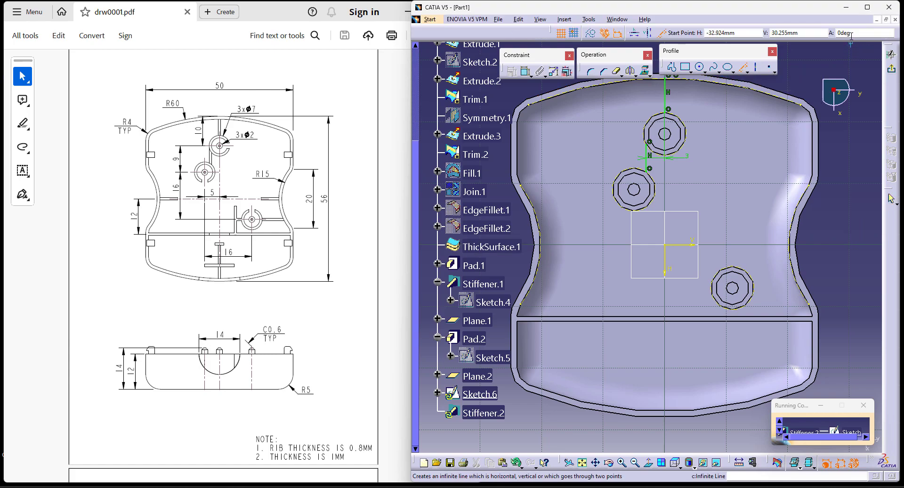
click(634, 33)
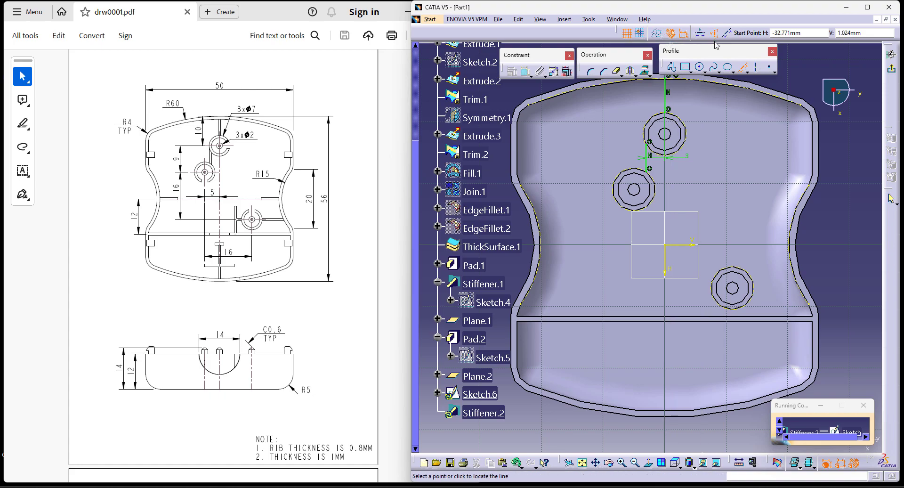
click(734, 289)
click(848, 311)
Draw a rib line along the construction line from that boss's outer circle to the nearby curved side wall
ctrl+middle_drag(848, 311, 871, 180)
middle_drag(870, 179, 675, 96)
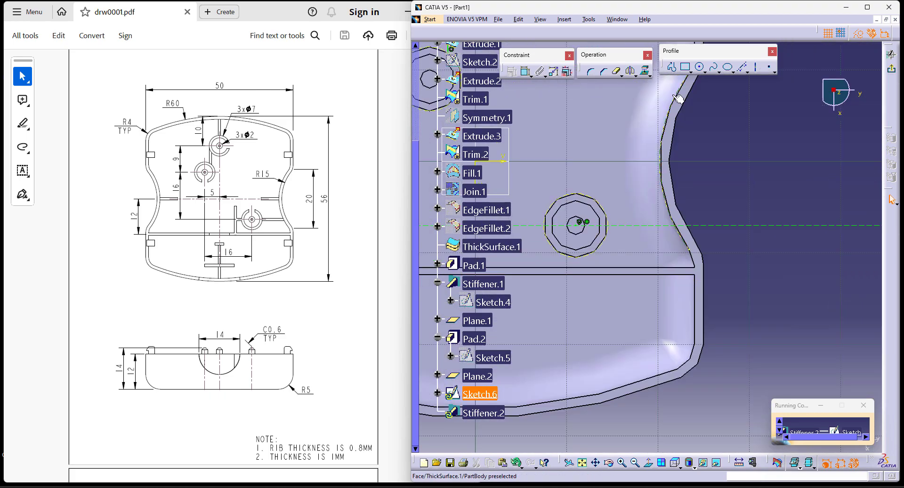
click(747, 72)
click(756, 81)
click(612, 226)
click(679, 227)
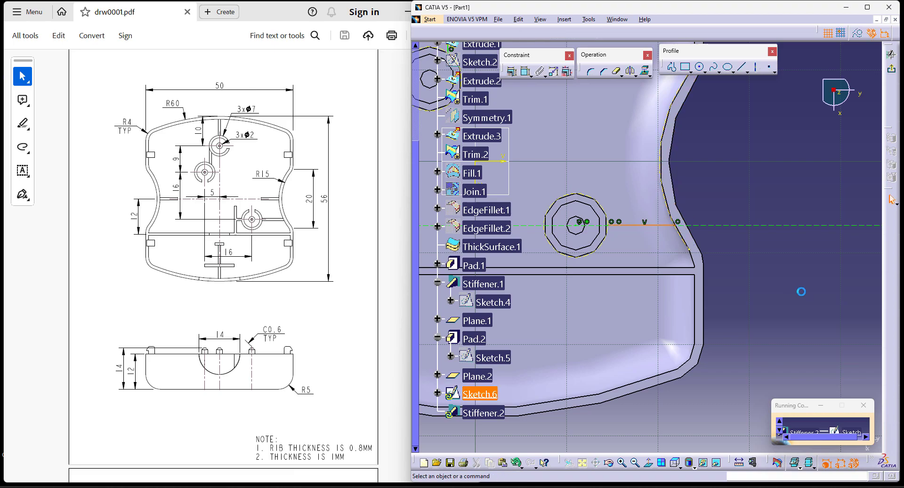
Finish the sketch, accept its open profiles, and create the stiffener in From Top mode with 0.8 mm thickness
click(891, 54)
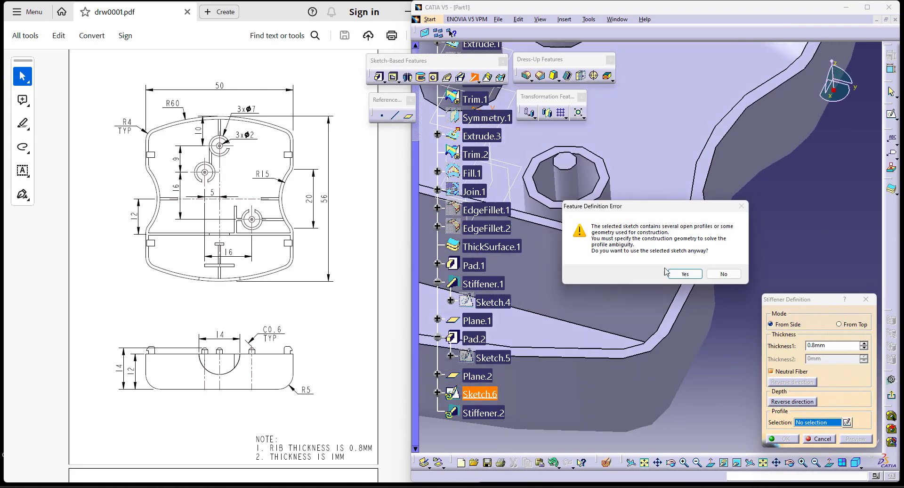
click(689, 278)
middle_drag(612, 211, 600, 287)
middle_drag(605, 235, 629, 221)
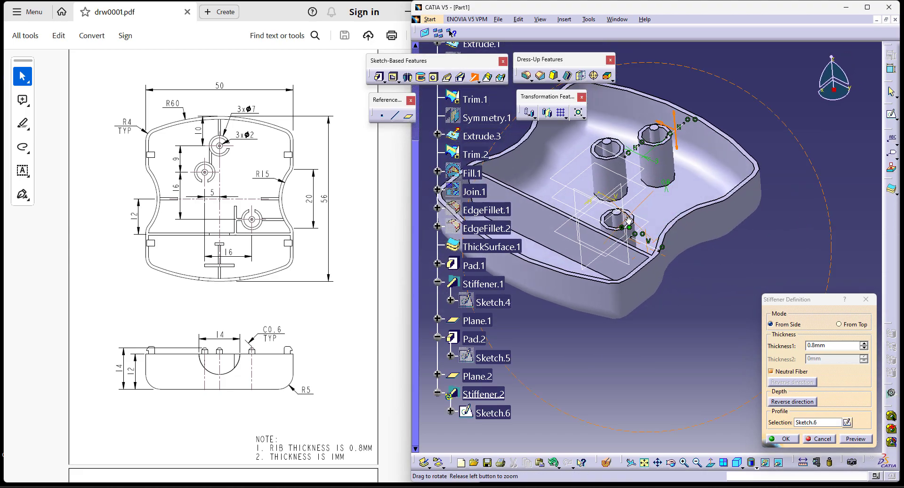
click(845, 326)
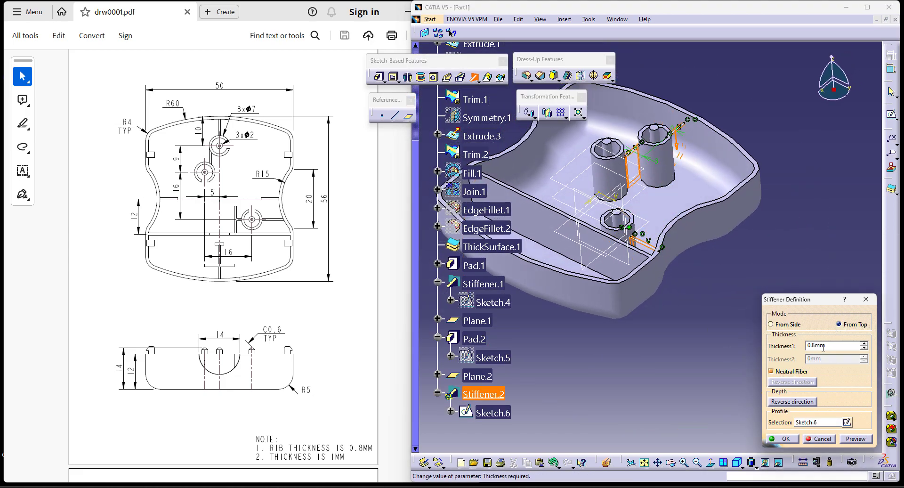
click(787, 438)
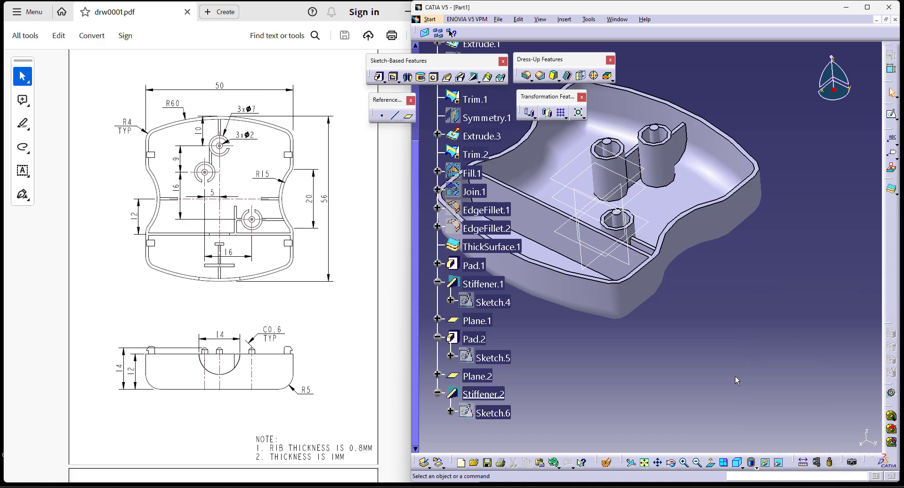
middle_drag(677, 308, 654, 346)
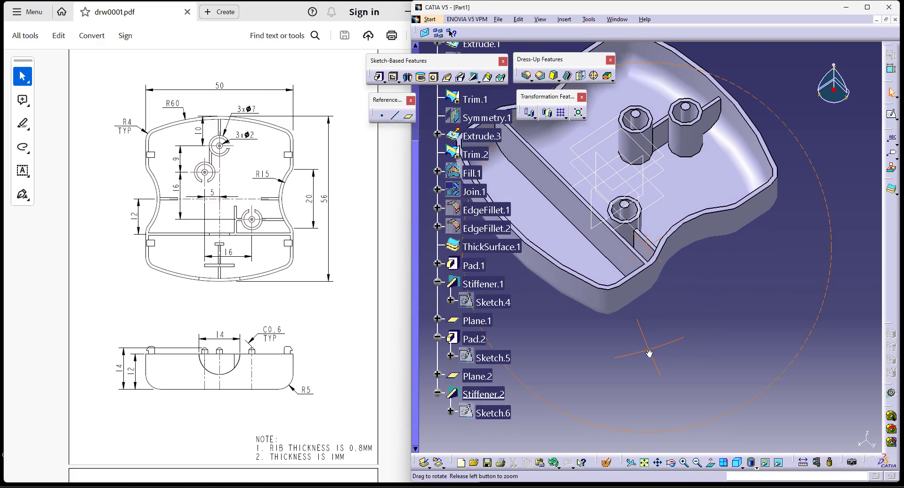
middle_drag(696, 306, 711, 312)
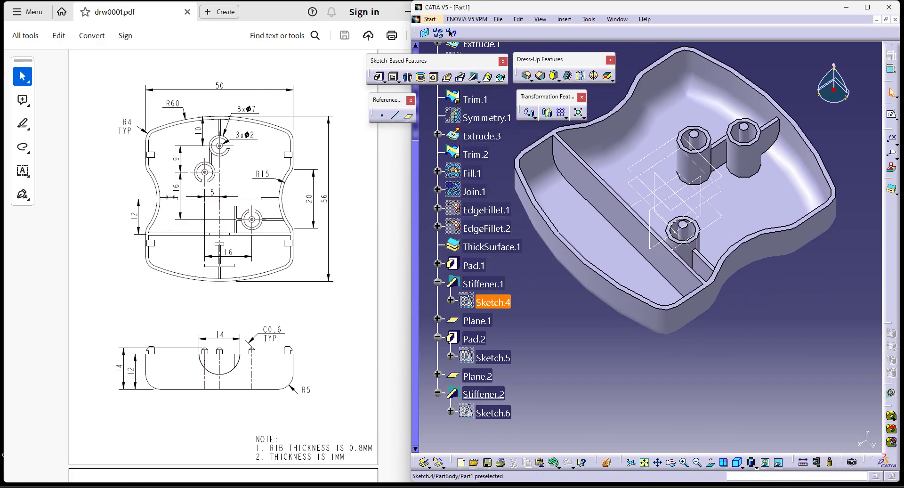
middle_drag(757, 349, 753, 243)
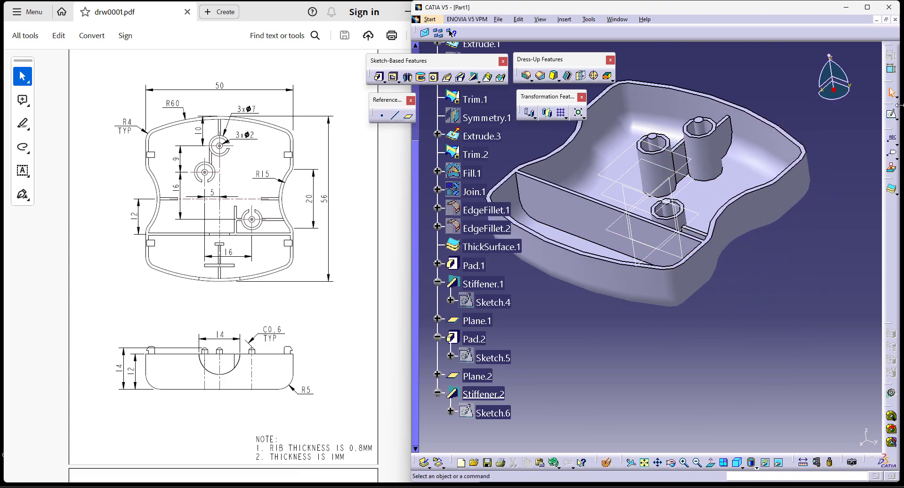
Start a stiffener sketch on the crosswise vertical center plane and intersect the curved side wall's inner face and the floor as construction geometry
click(472, 77)
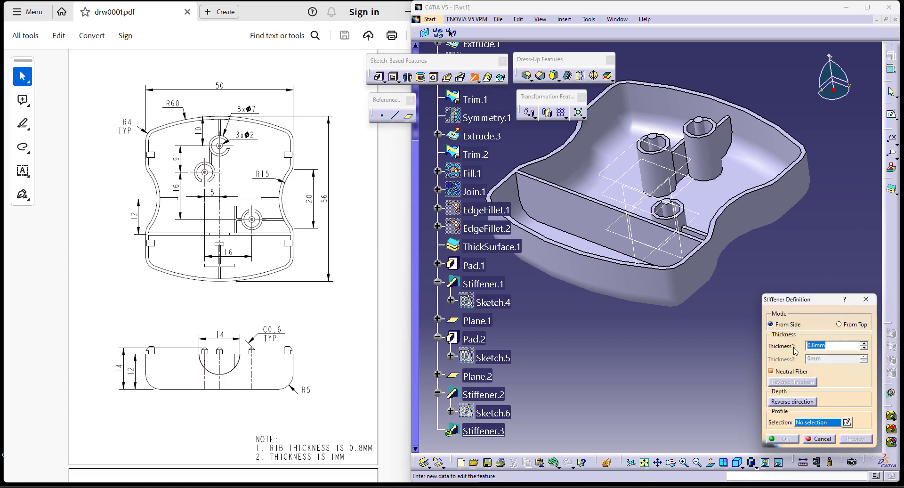
click(847, 423)
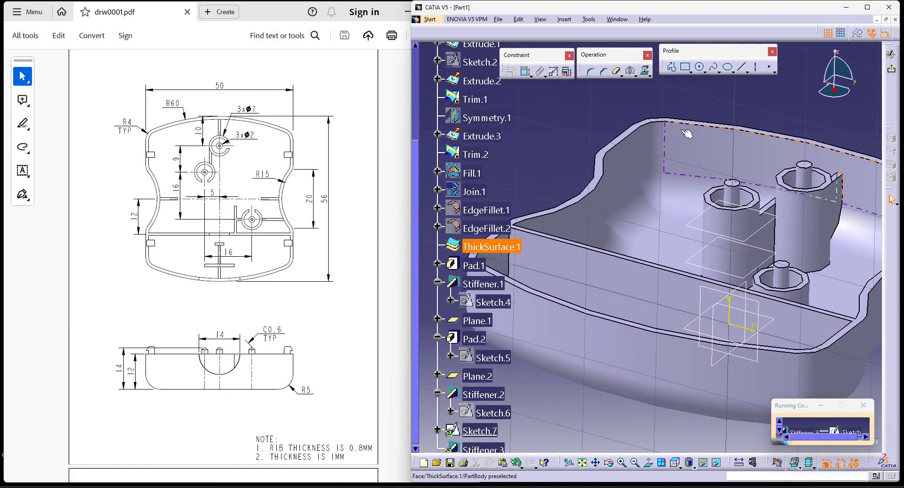
click(648, 75)
click(684, 93)
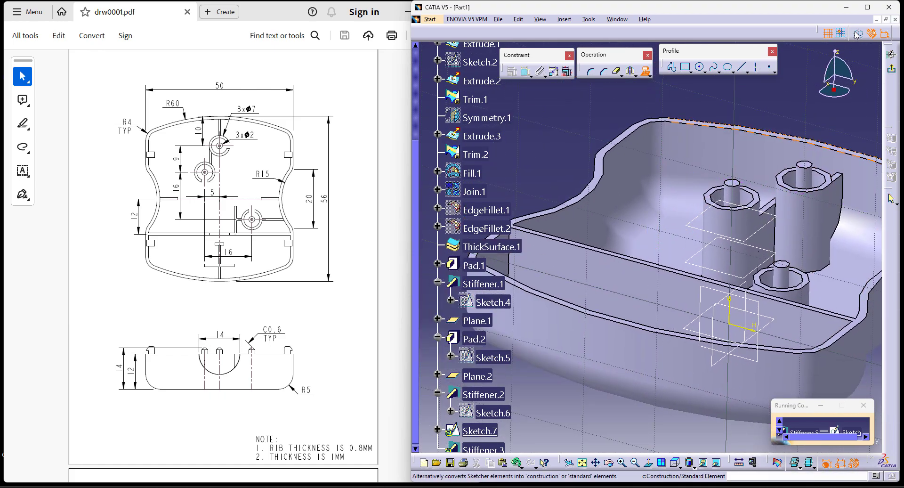
click(596, 215)
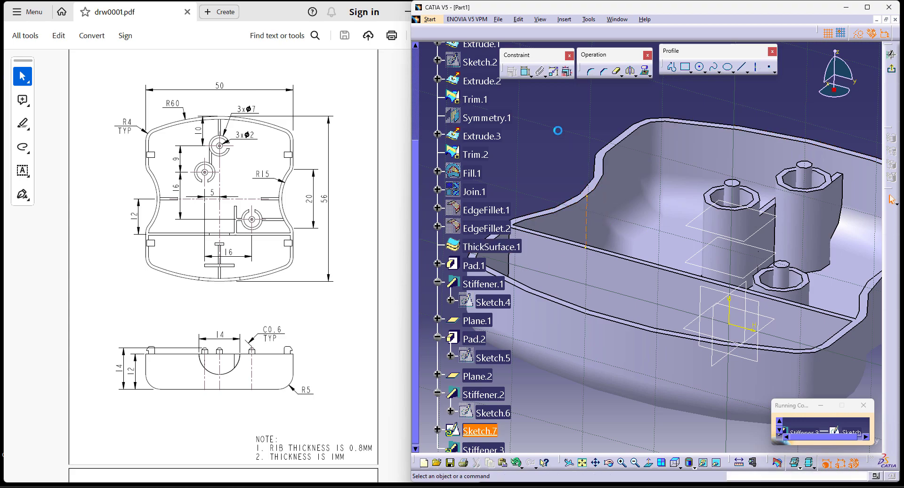
click(648, 73)
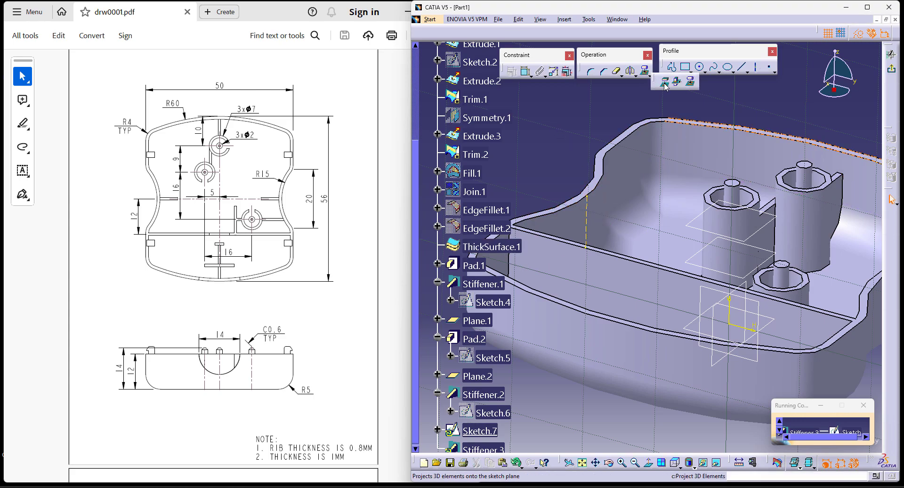
click(679, 249)
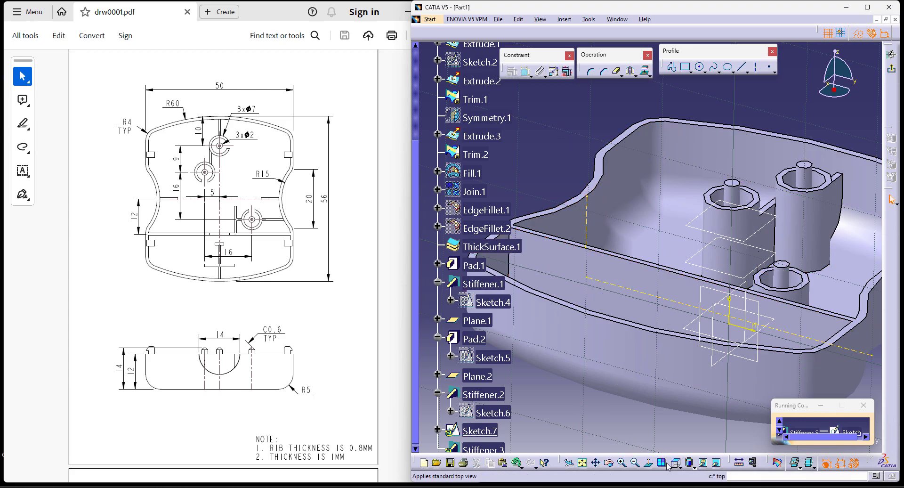
Draw an L-shaped rib profile with a horizontal line about 6.2 mm long from the wall intersection and a vertical line down to the floor
click(650, 464)
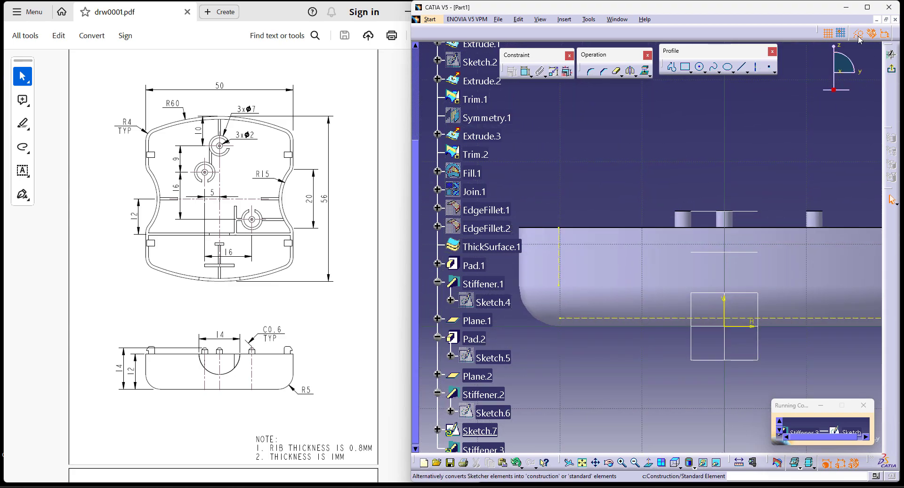
click(672, 68)
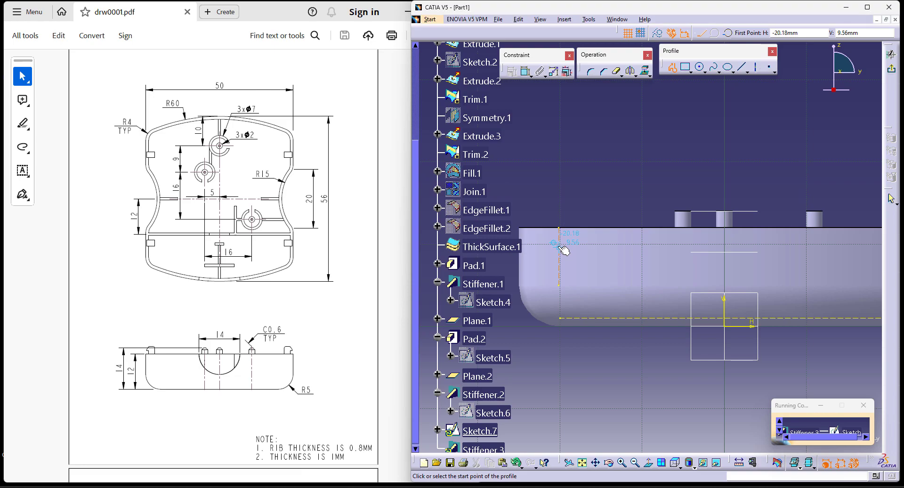
click(561, 244)
click(609, 247)
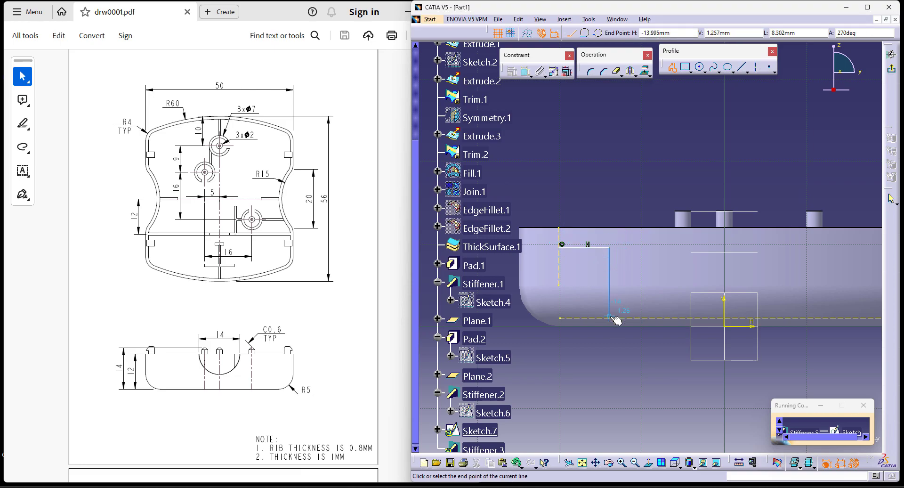
click(609, 318)
key(Escape)
key(Escape)
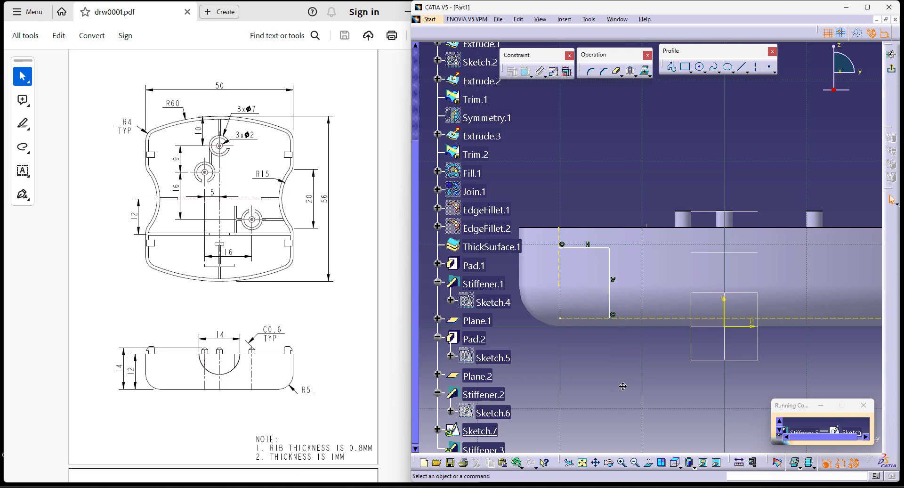
Make the rib profile's horizontal line coincident with the lower of the two offset reference planes
middle_drag(622, 385, 627, 350)
scroll(512, 430, down, 3)
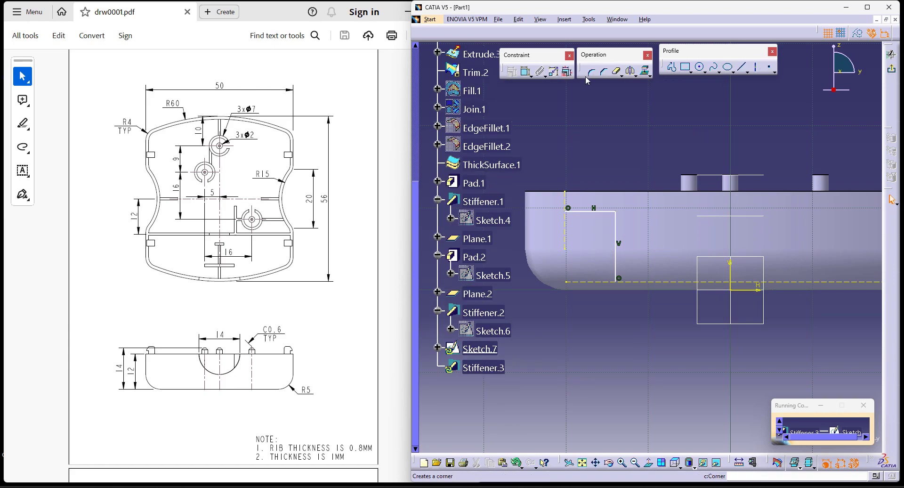
click(526, 71)
click(603, 212)
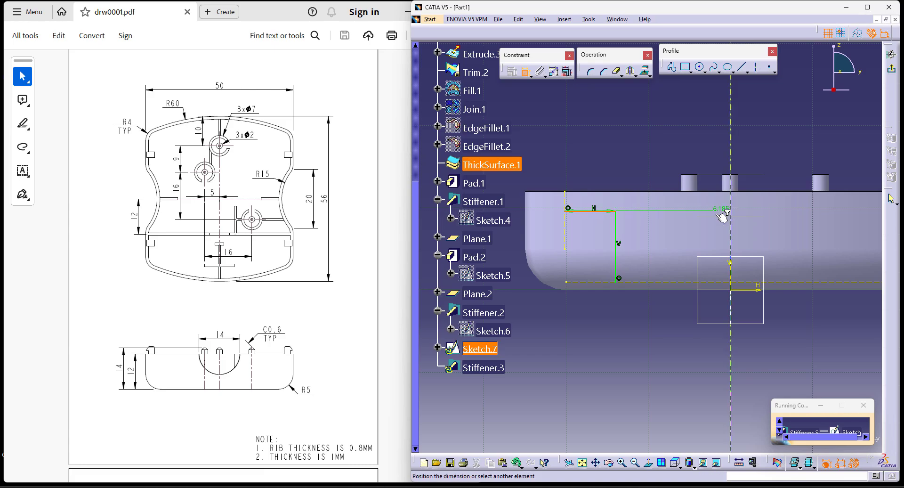
right_click(621, 94)
click(649, 168)
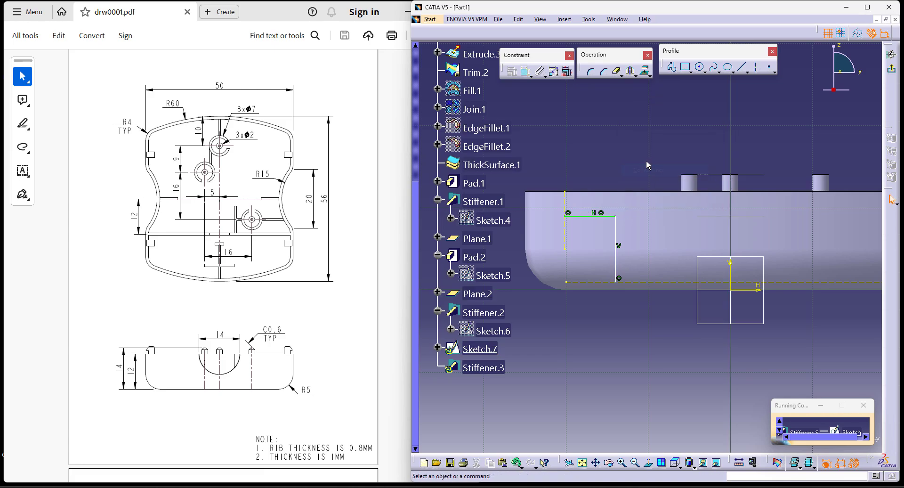
Dimension the profile's horizontal line to 6 mm, then finish the sketch and create the stiffener in From Side mode with 0.8 mm thickness
scroll(214, 275, down, 8)
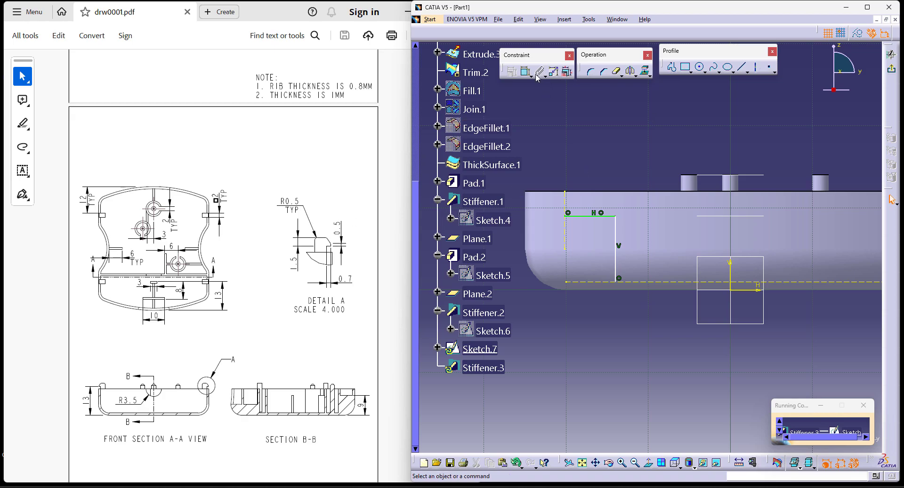
click(591, 217)
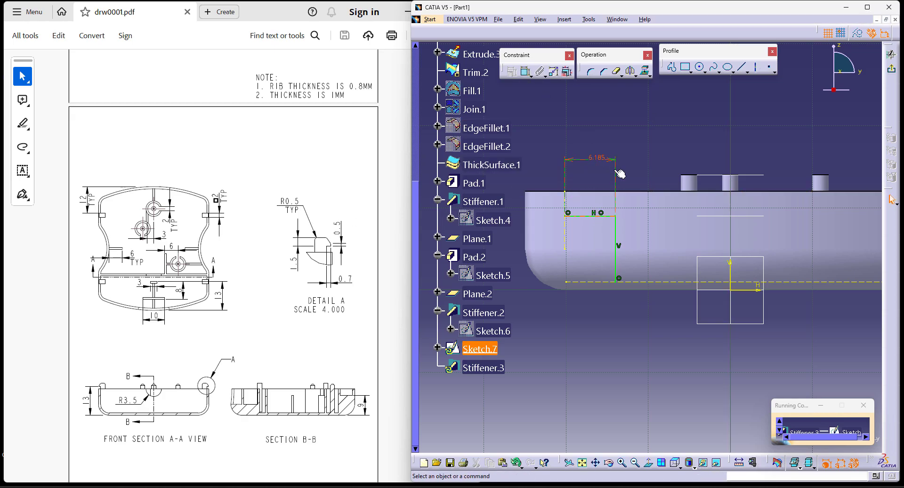
double_click(597, 158)
text(6)
key(Return)
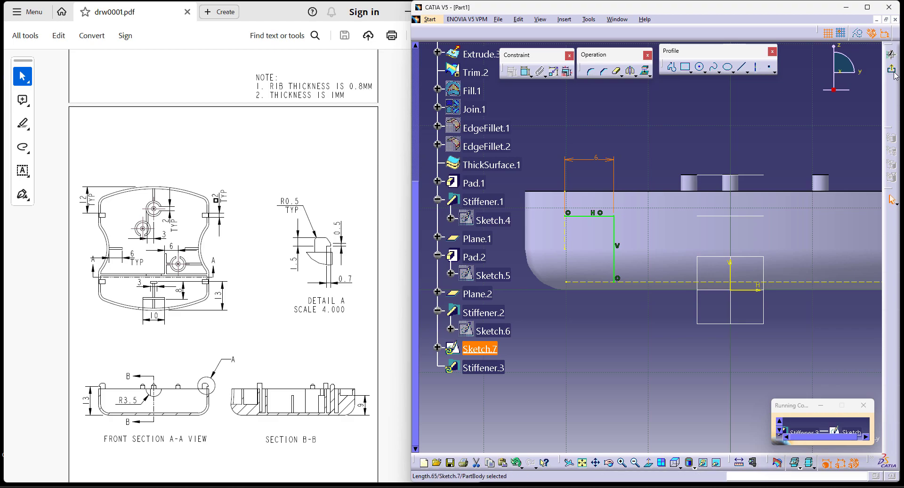
click(891, 70)
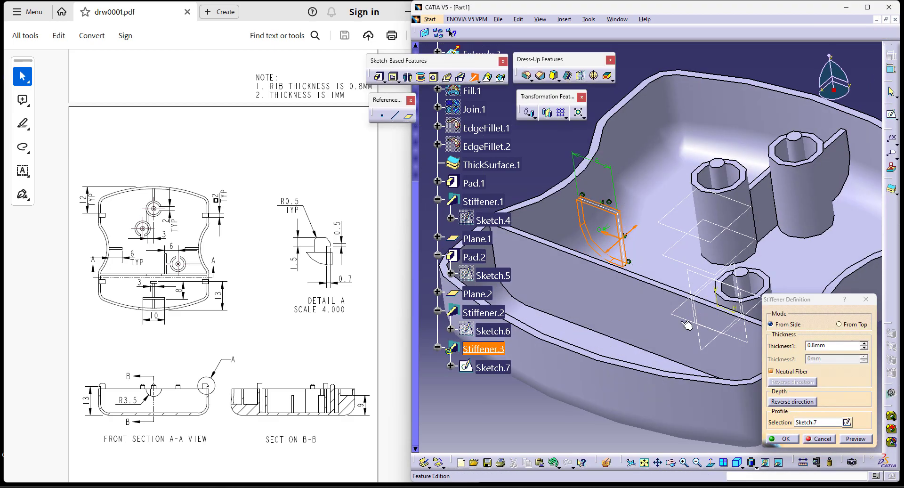
click(785, 439)
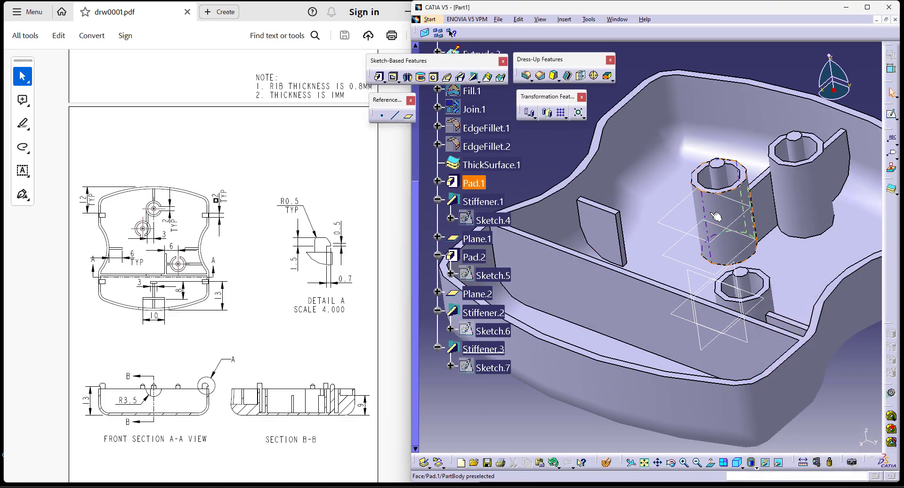
Mirror the new side-wall stiffener about the lengthwise vertical center plane onto the opposite side wall
click(483, 349)
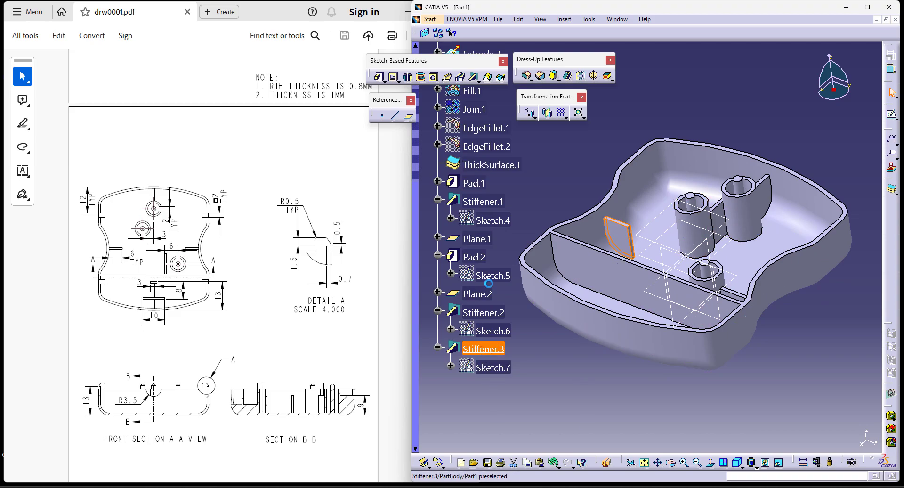
click(546, 112)
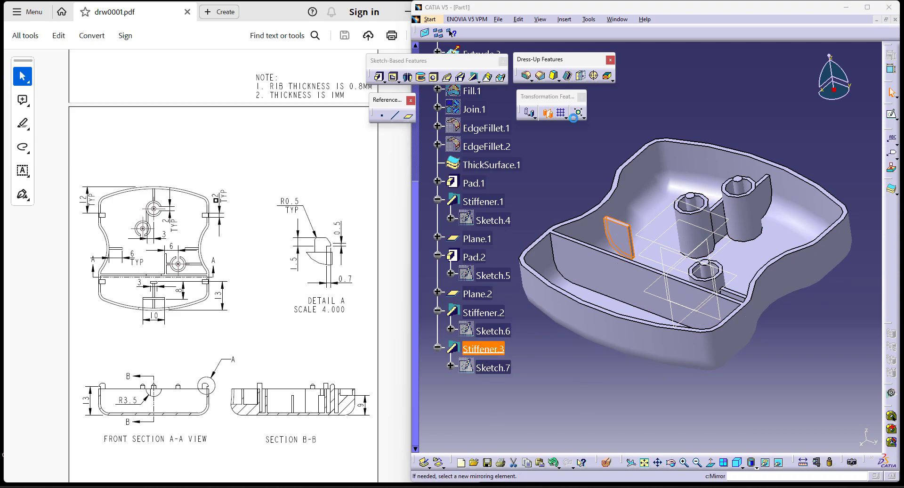
click(715, 257)
click(820, 437)
Start another stiffener sketch on the lengthwise vertical center plane and intersect the inner face of the end wall beyond the dividing rib
middle_drag(671, 315, 677, 324)
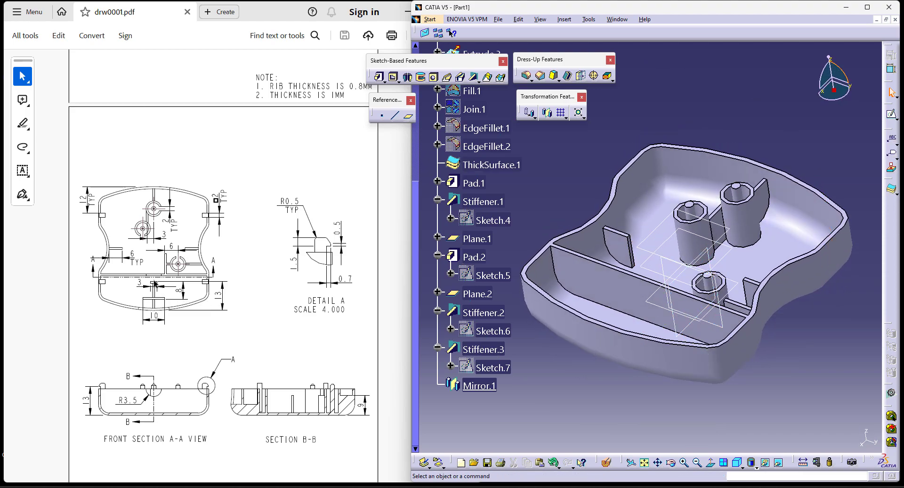
middle_drag(594, 399, 577, 365)
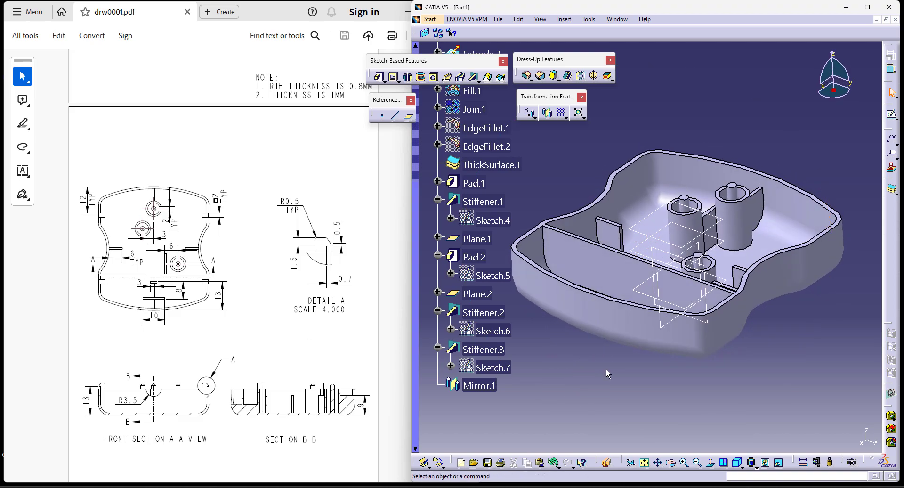
middle_drag(674, 354, 575, 384)
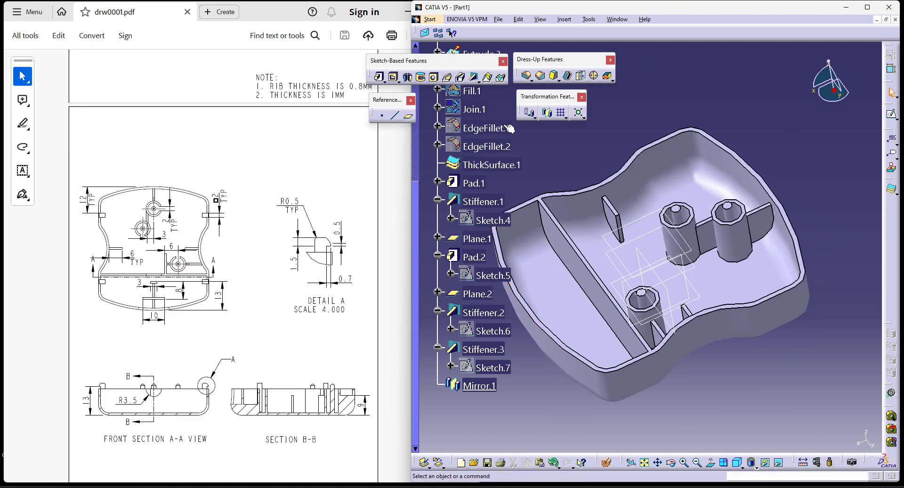
click(472, 78)
click(847, 422)
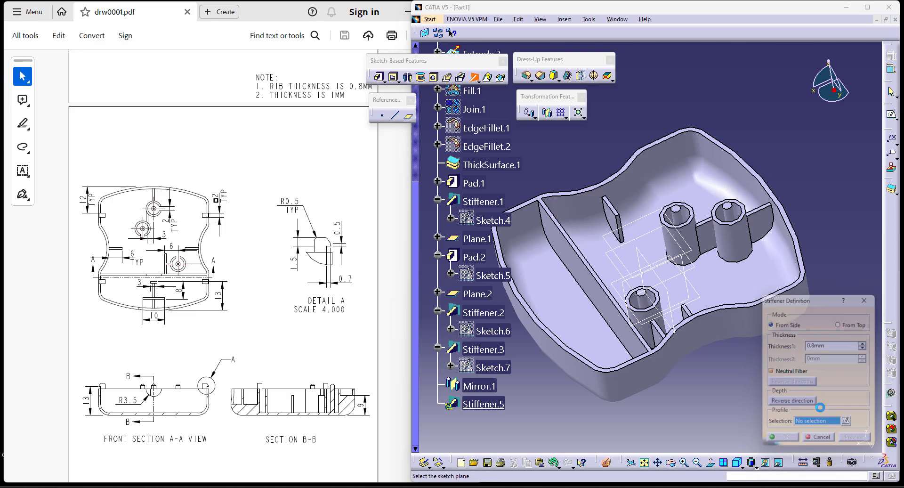
click(632, 302)
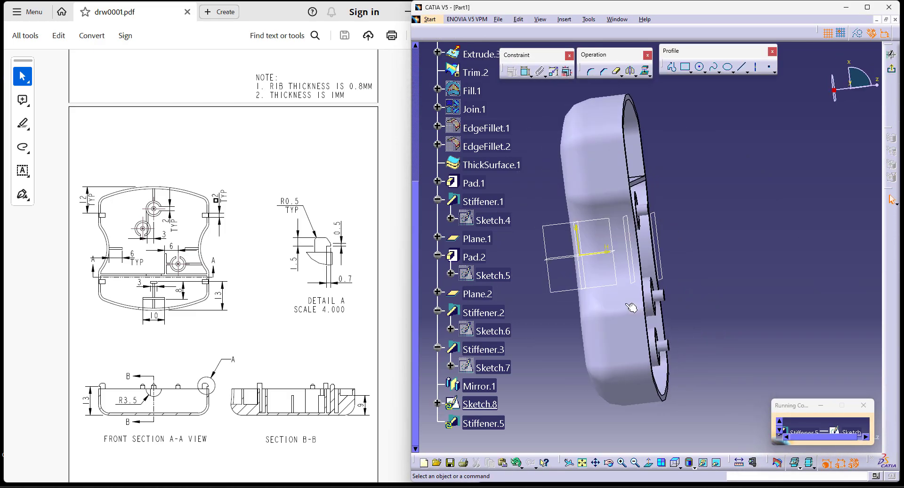
middle_drag(696, 201, 635, 267)
middle_drag(647, 145, 658, 80)
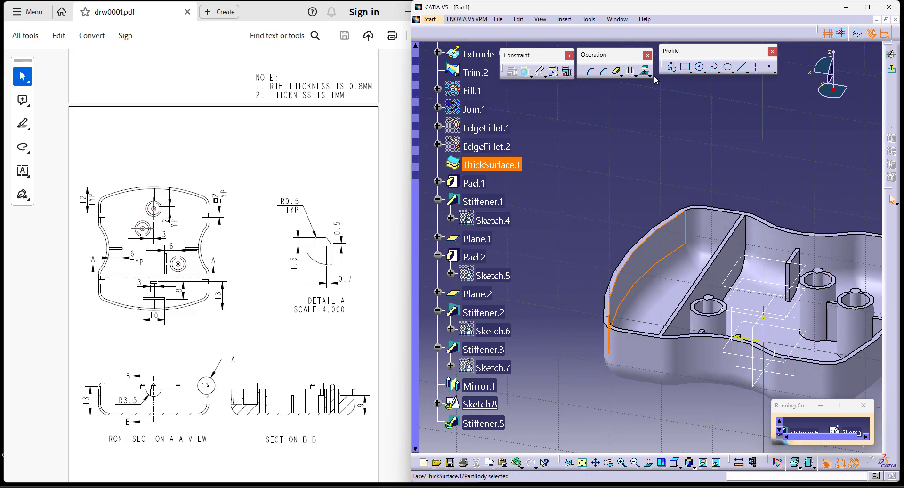
click(650, 74)
click(675, 84)
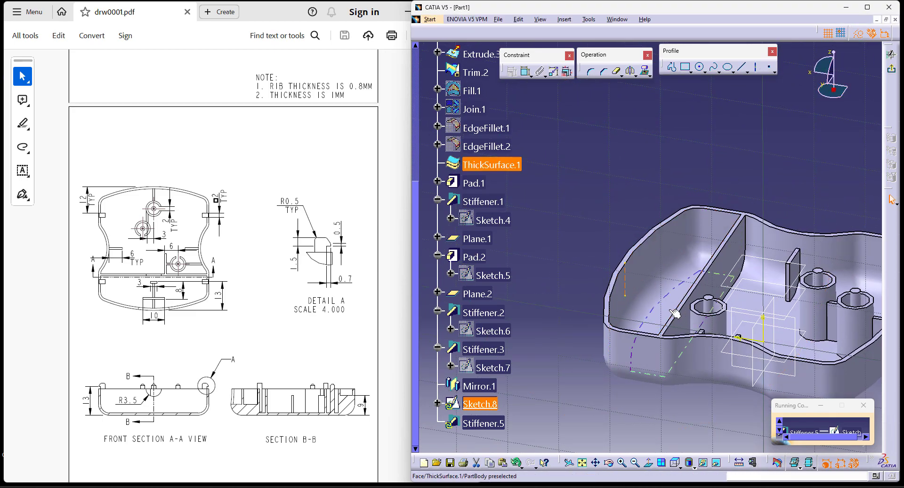
Project the shell's inner floor and end-wall silhouette into the stiffener sketch as construction lines
click(649, 75)
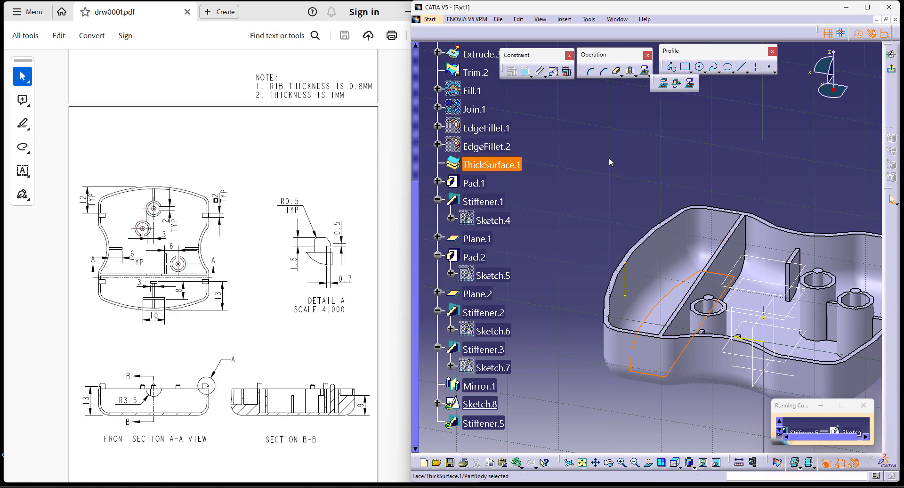
click(617, 189)
click(648, 463)
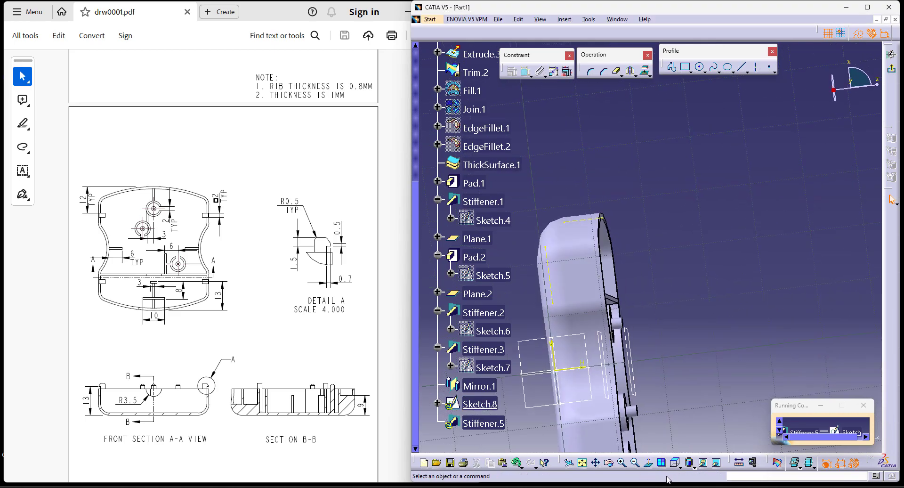
middle_drag(632, 220, 680, 241)
click(858, 34)
Draw an L-shaped open profile from the end-wall construction line parallel to the floor, turning square to end on the floor construction line
click(672, 67)
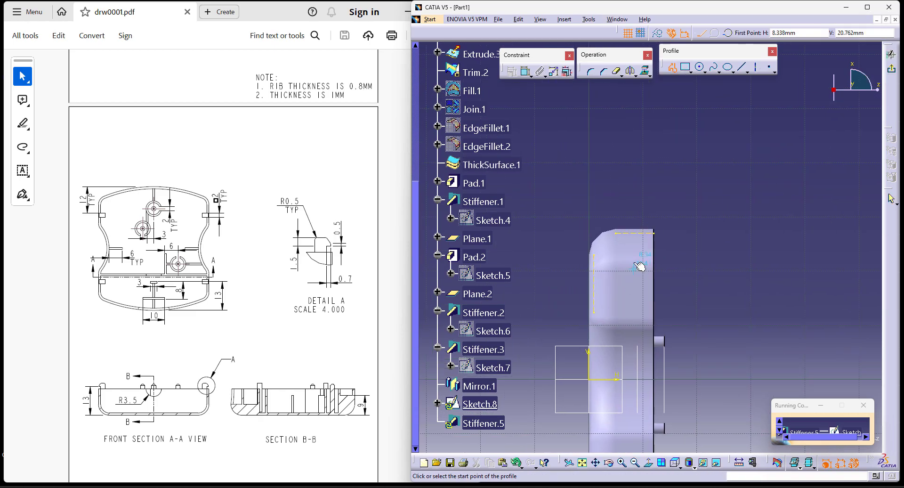
click(642, 230)
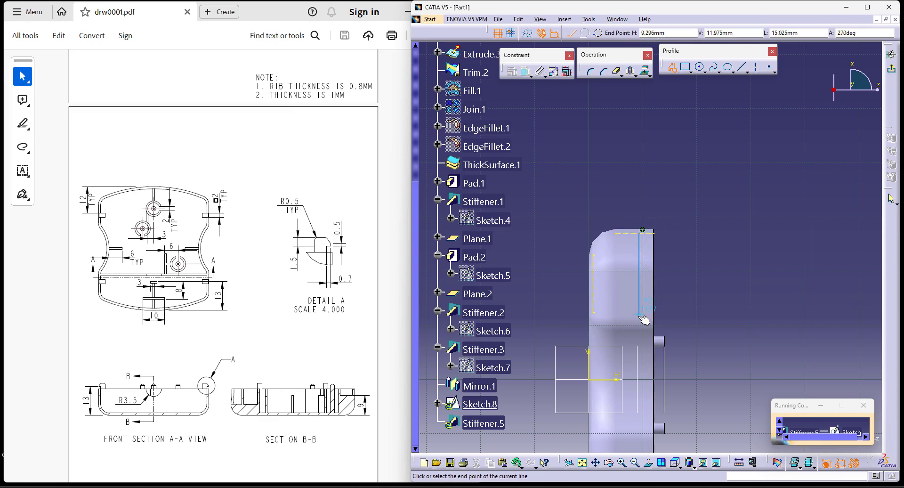
click(639, 303)
click(597, 303)
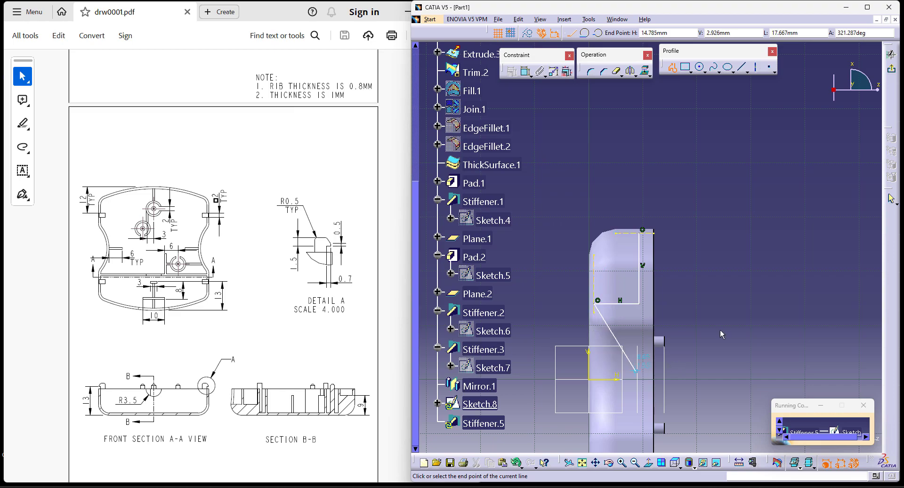
key(Escape)
Make the profile's vertical line coincident with the offset reference plane
middle_drag(726, 309, 726, 296)
click(726, 296)
click(525, 72)
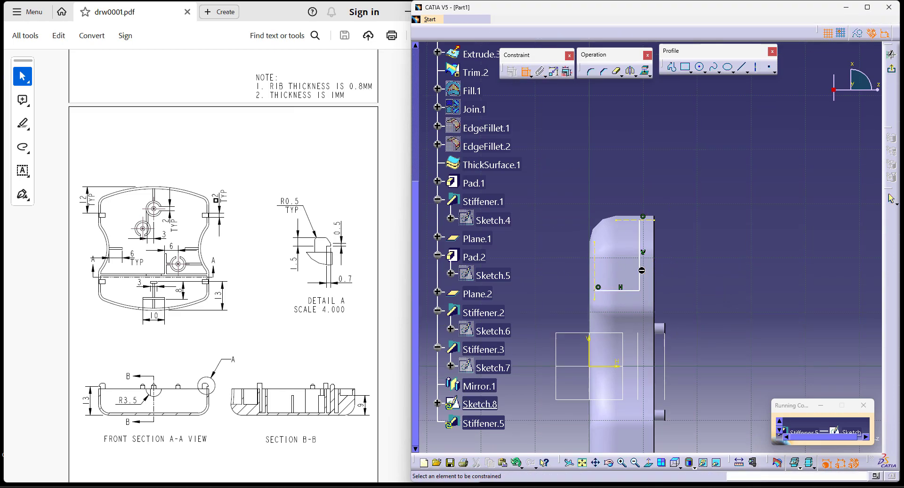
click(638, 347)
right_click(682, 243)
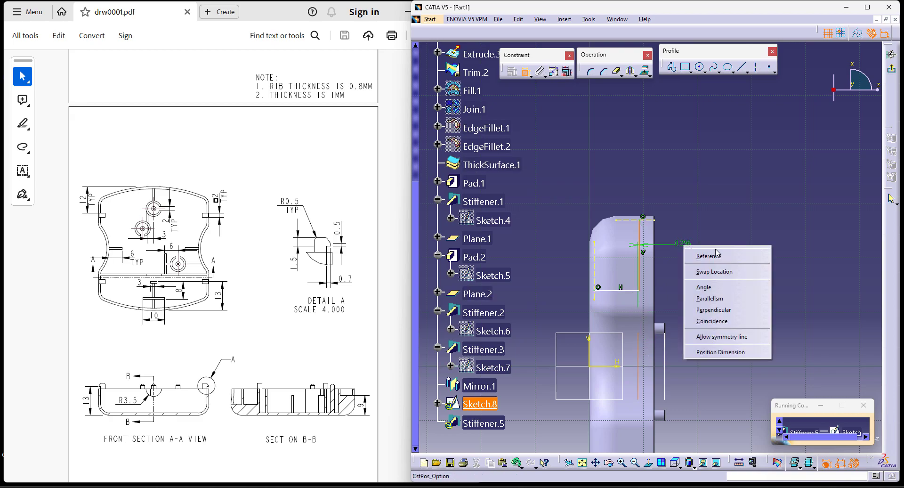
click(712, 321)
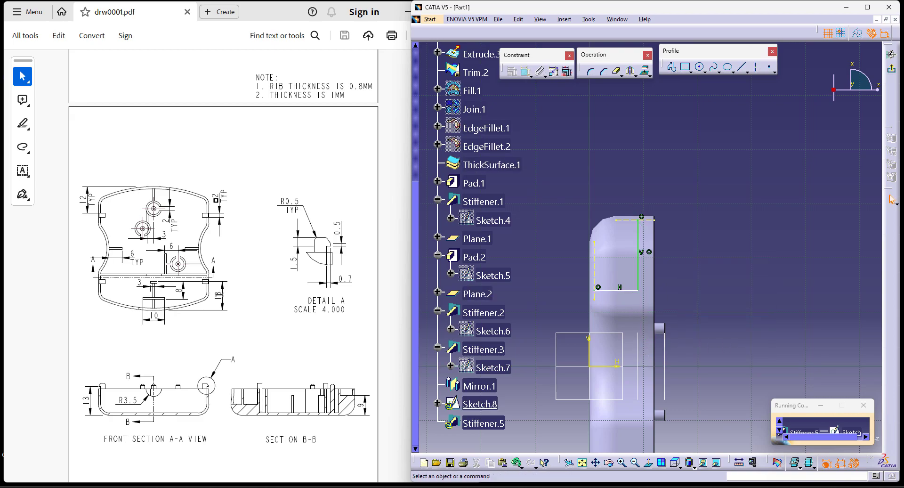
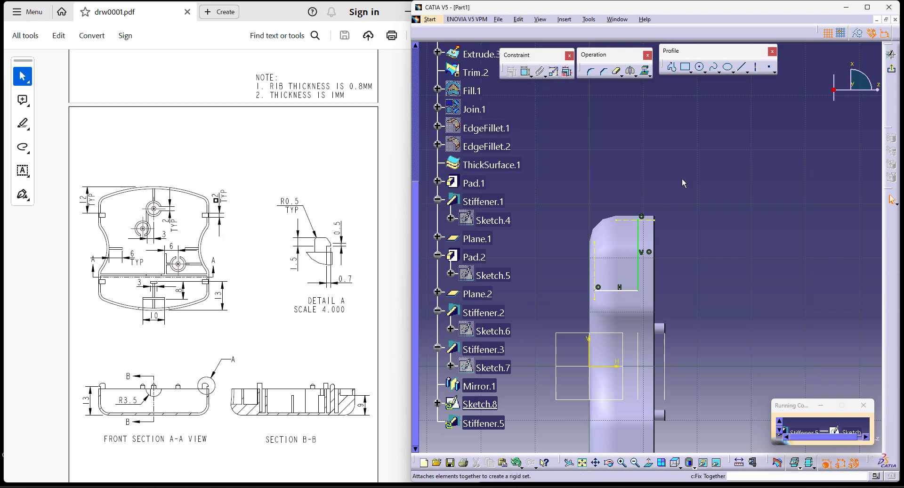
Project the outer rim edge of the end wall into the sketch as a construction reference
mouse_move(715, 308)
ctrl+middle_down()
mouse_move(759, 218)
mouse_move(761, 266)
ctrl+middle_up()
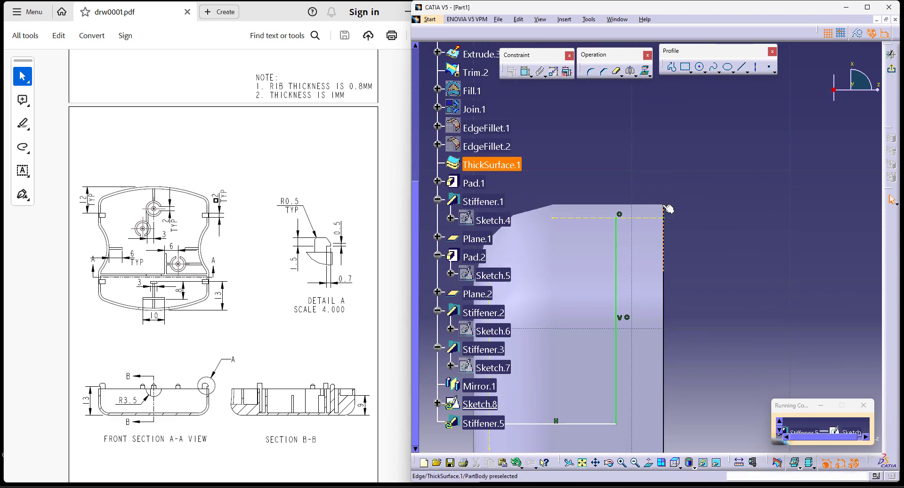
click(645, 70)
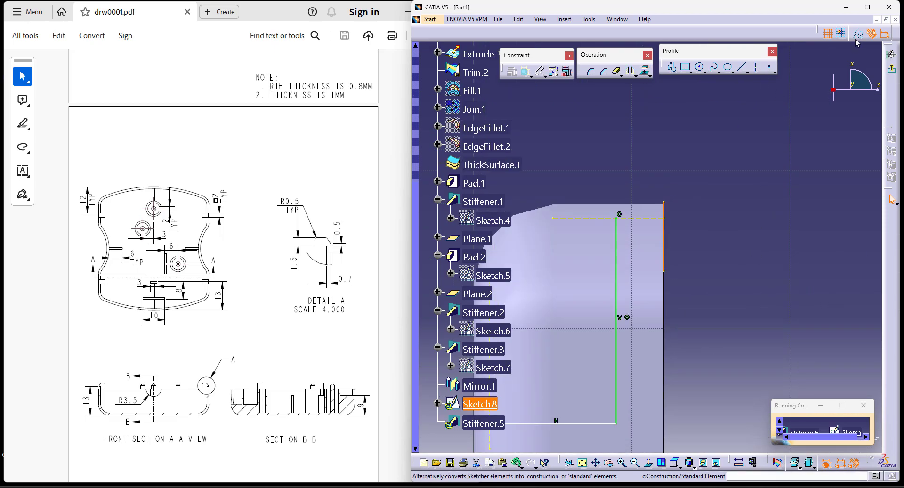
click(712, 213)
middle_drag(707, 217, 756, 163)
Dimension the profile's horizontal line from the outer end of the projected rim edge and set the distance to 13 mm
click(526, 71)
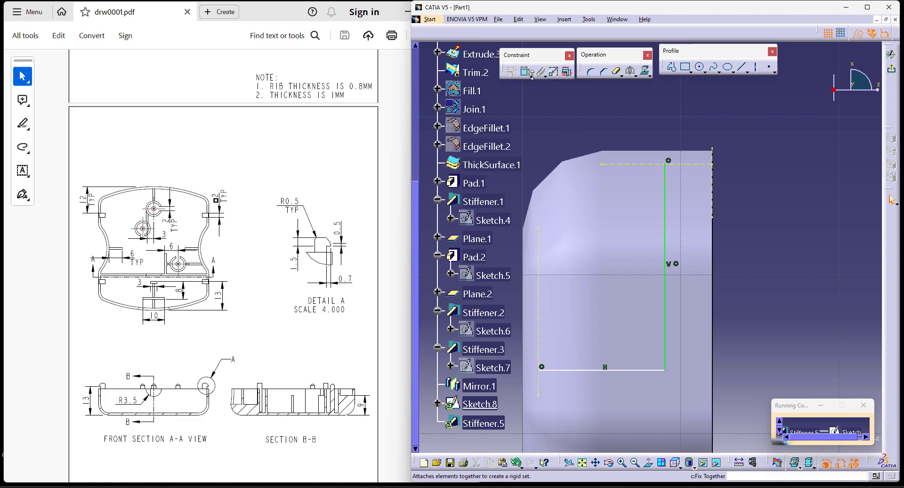
click(616, 371)
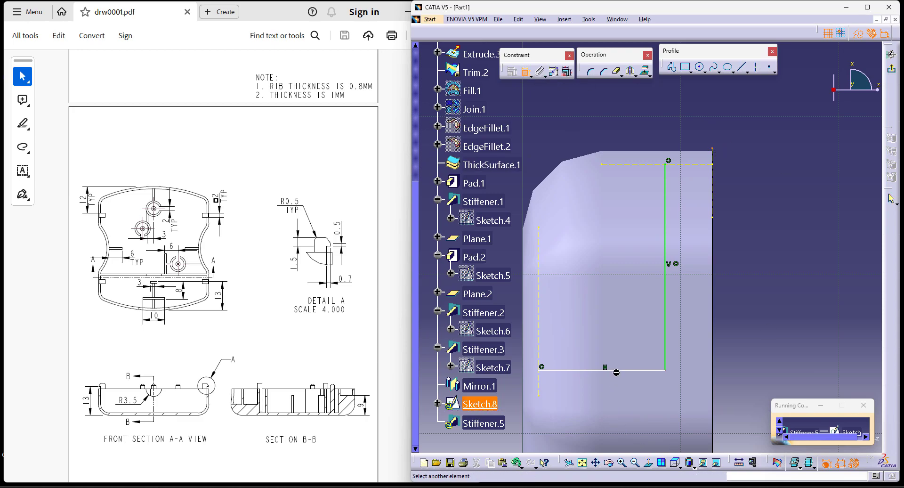
click(623, 371)
click(769, 270)
double_click(774, 273)
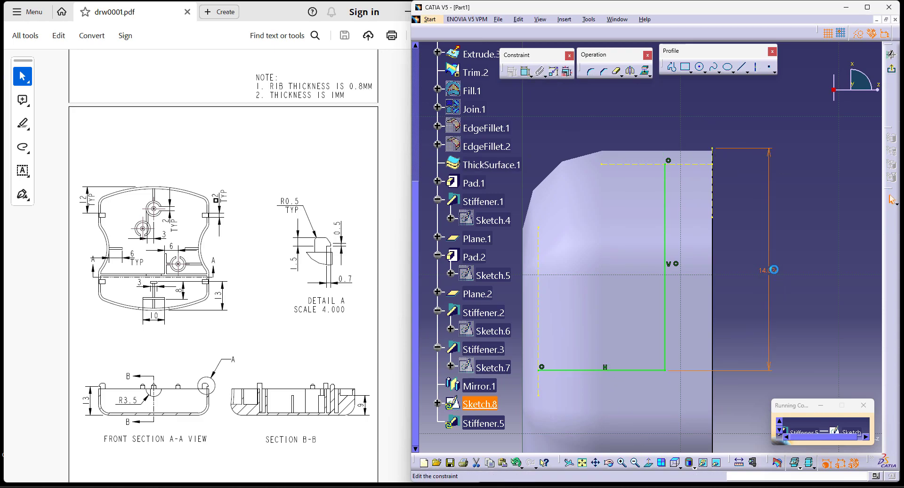
key(Return)
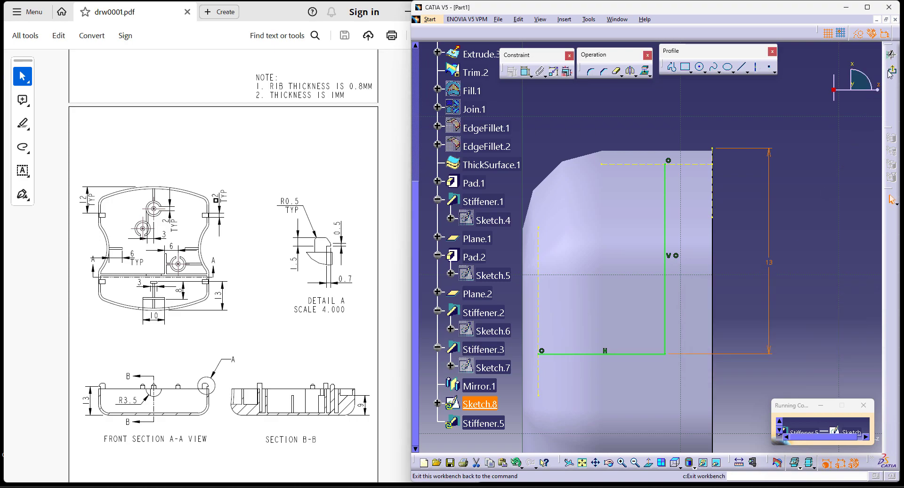
Finish the sketch and create the 0.8 mm thick stiffener from its profile
click(890, 55)
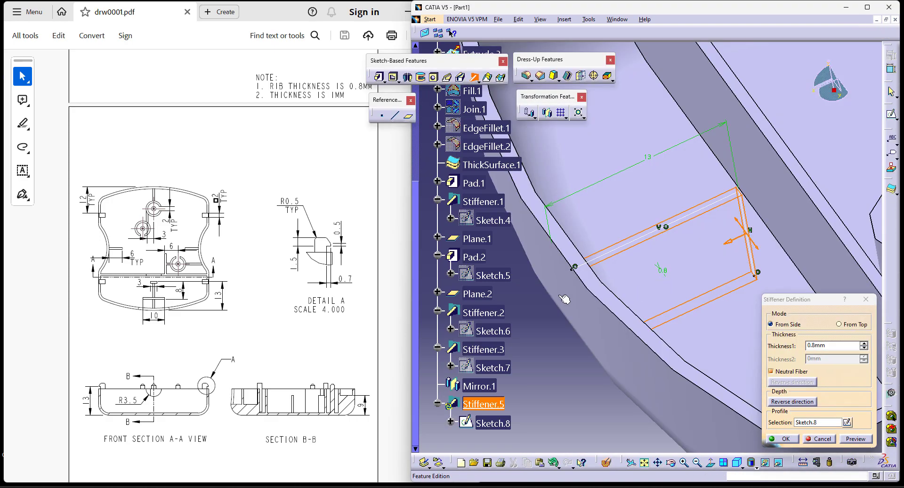
click(793, 440)
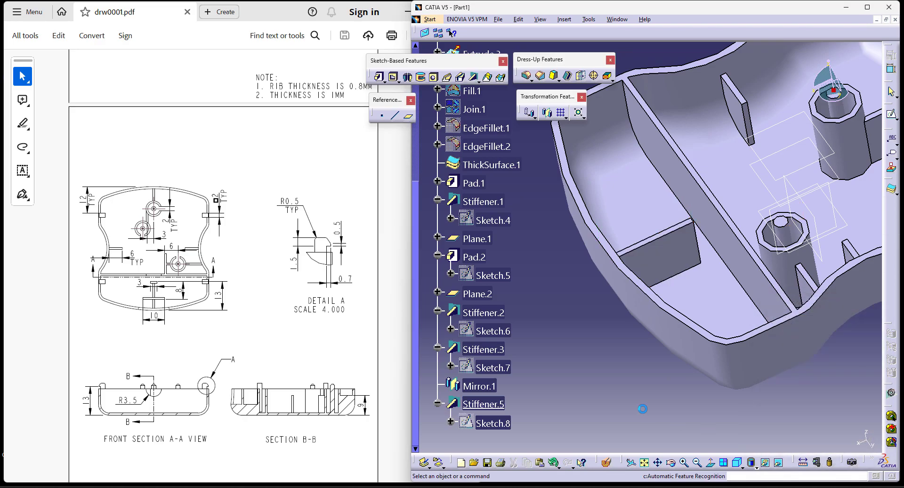
Begin a new pad and open its profile sketch on Plane.2
middle_drag(818, 426, 781, 428)
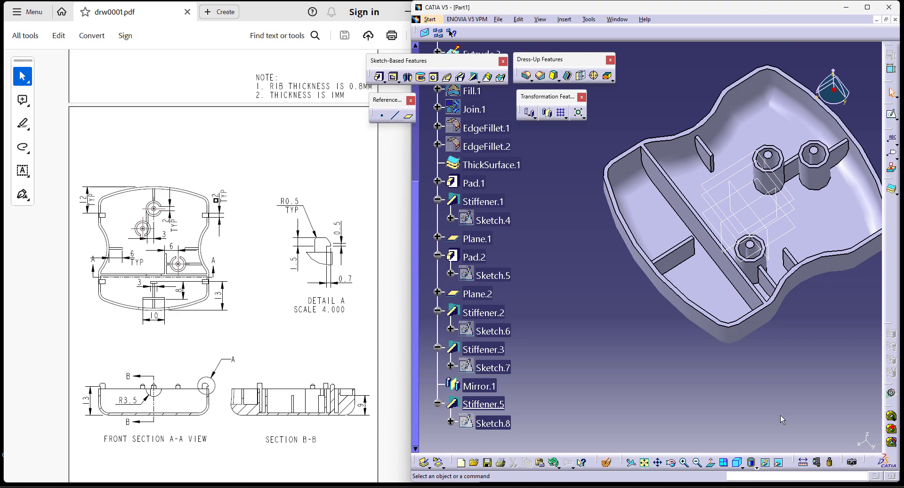
middle_drag(698, 424, 663, 392)
middle_drag(666, 325, 625, 361)
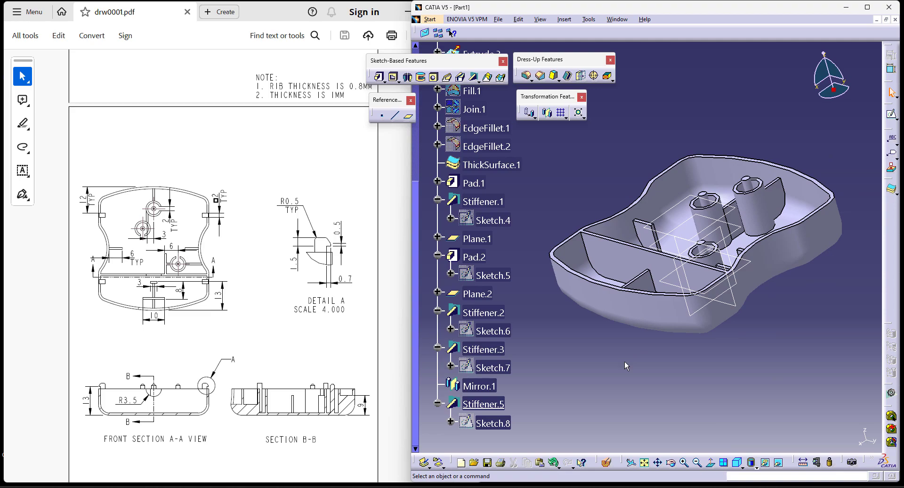
middle_drag(546, 295, 522, 301)
click(476, 295)
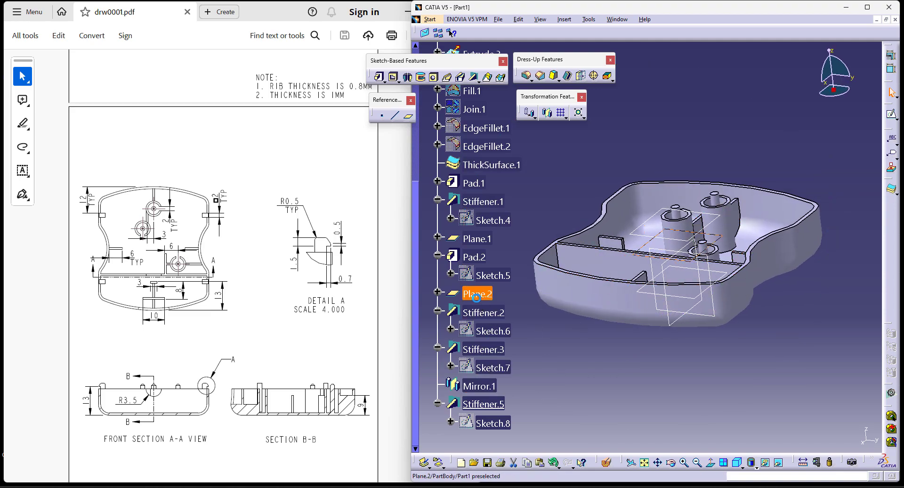
click(716, 365)
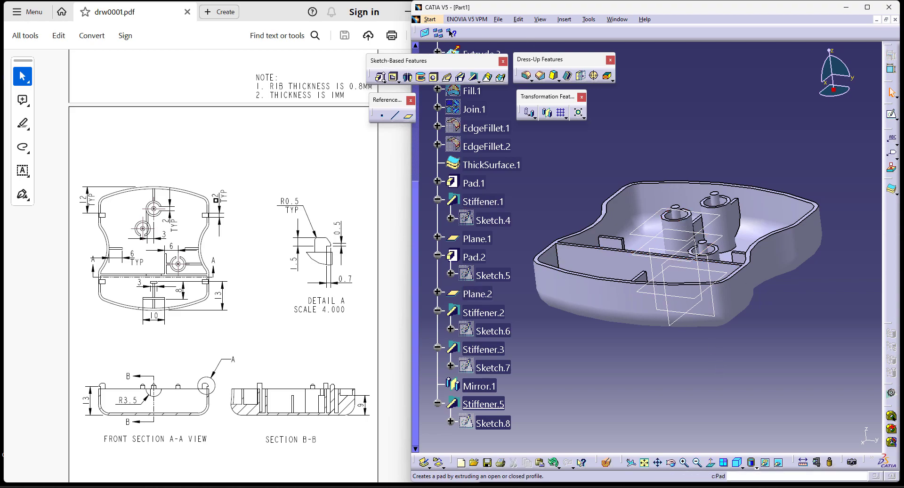
click(379, 77)
click(820, 285)
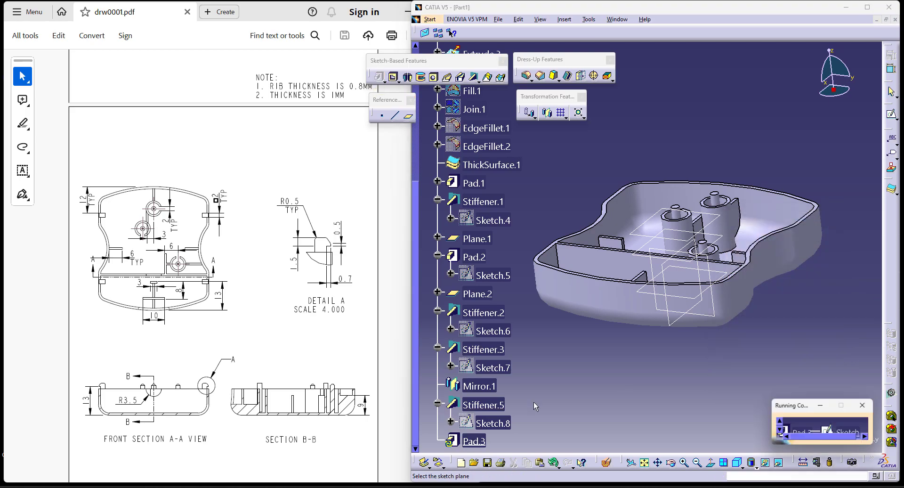
click(494, 295)
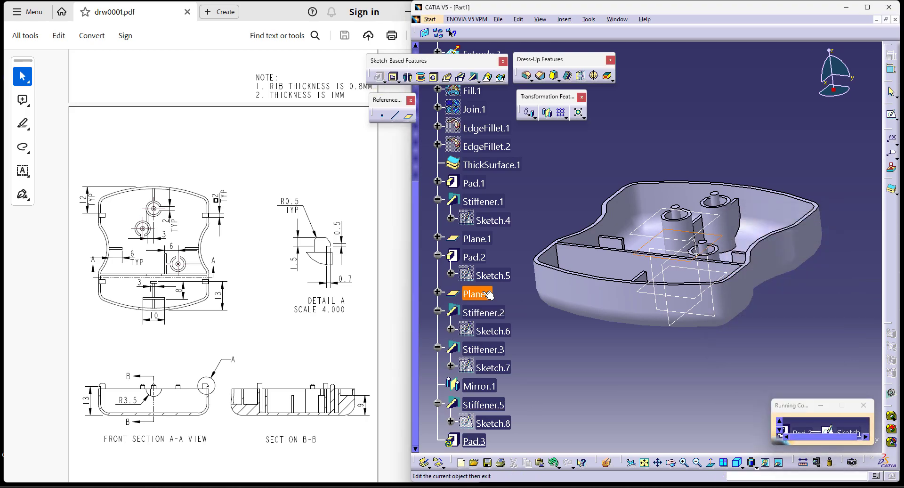
Project the free end edge of the new rib into the pad sketch as a reference
ctrl+middle_drag(705, 397, 702, 383)
middle_drag(687, 385, 683, 428)
middle_drag(798, 345, 715, 343)
mouse_move(715, 342)
ctrl+middle_down()
mouse_move(721, 308)
mouse_move(757, 296)
ctrl+middle_up()
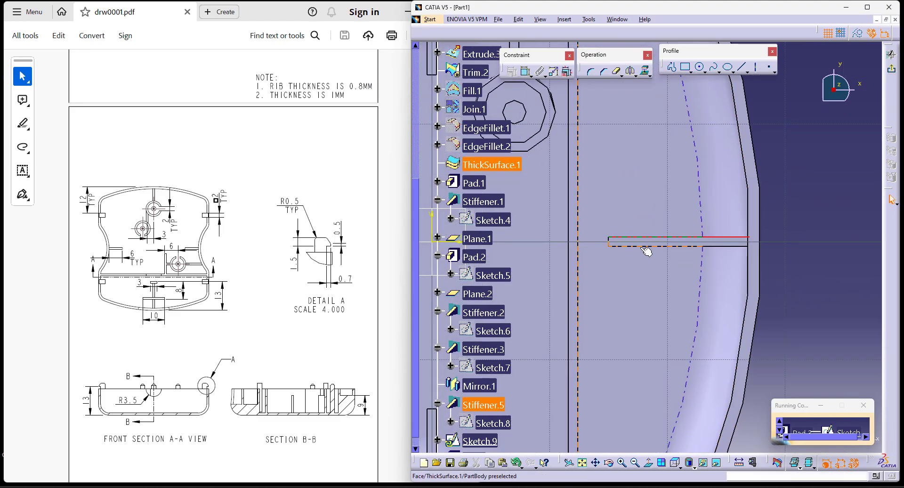
click(609, 241)
ctrl+middle_drag(794, 343, 794, 320)
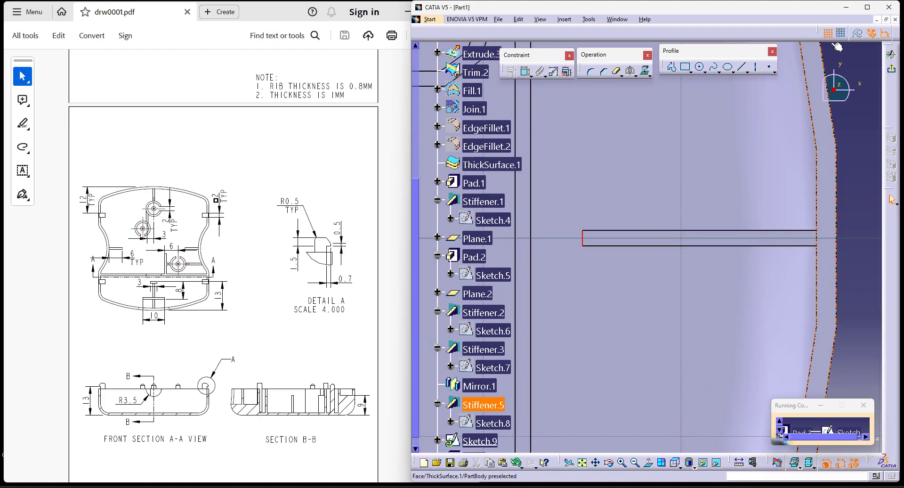
click(644, 71)
click(874, 275)
Draw a narrow rectangle about 1 mm wide and 3 mm tall across the rib's free end, starting on the projected edge's line
ctrl+middle_drag(830, 203, 817, 225)
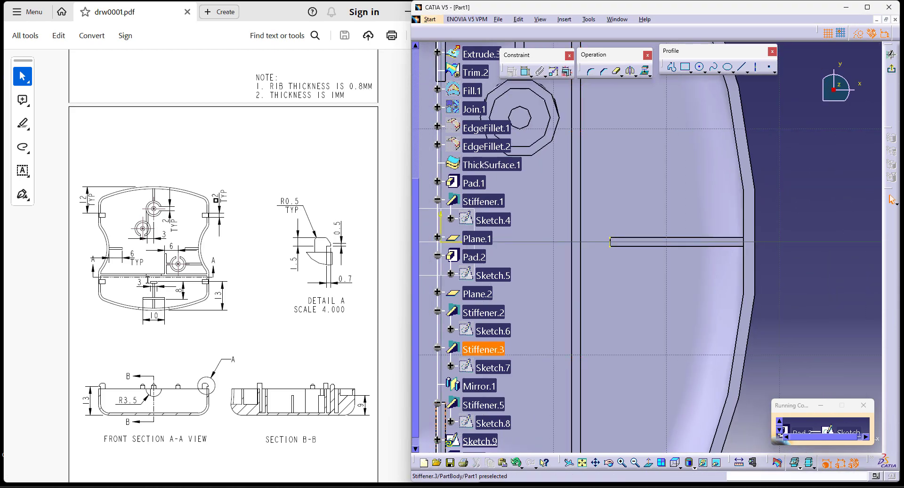
ctrl+middle_drag(783, 275, 795, 240)
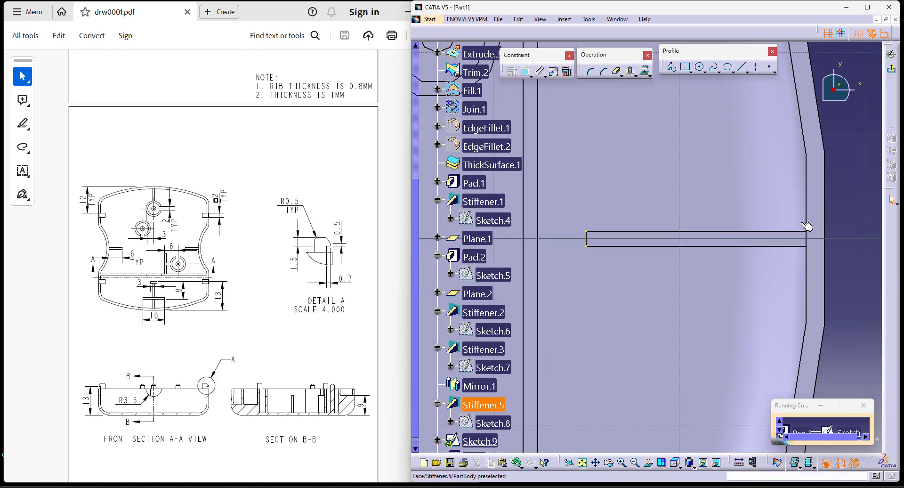
click(687, 69)
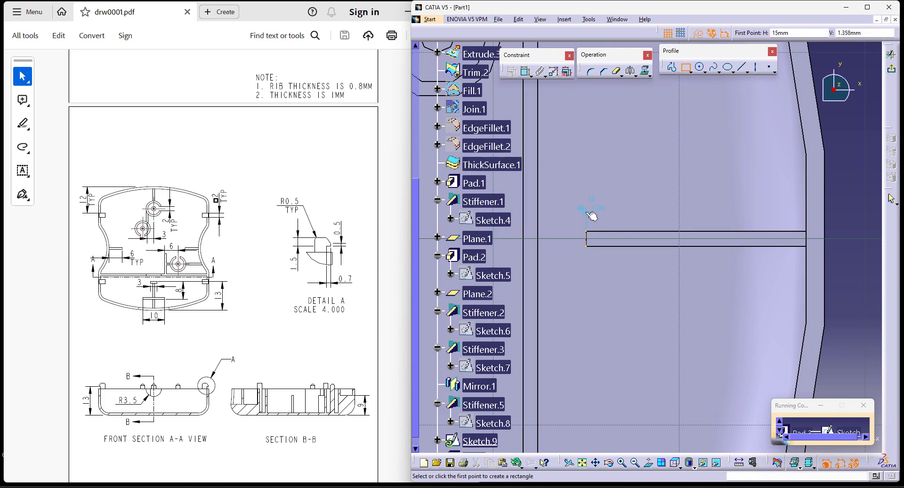
click(604, 266)
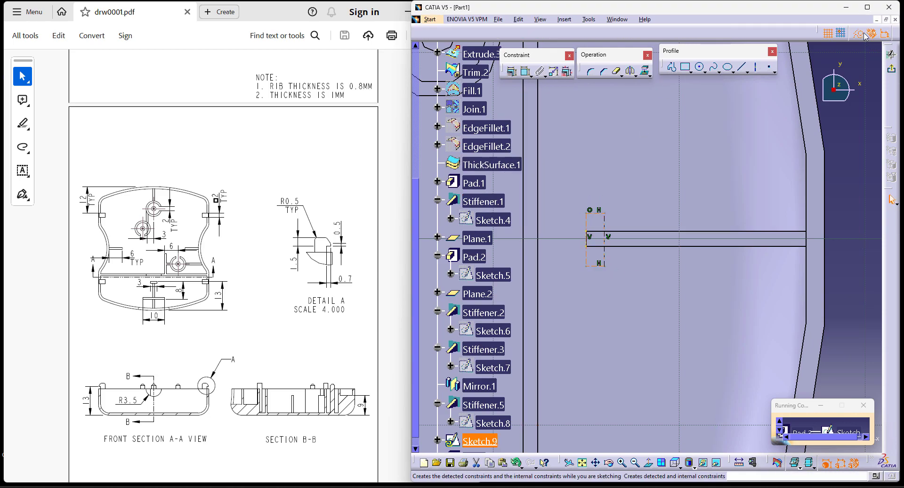
click(830, 287)
middle_drag(829, 286, 834, 271)
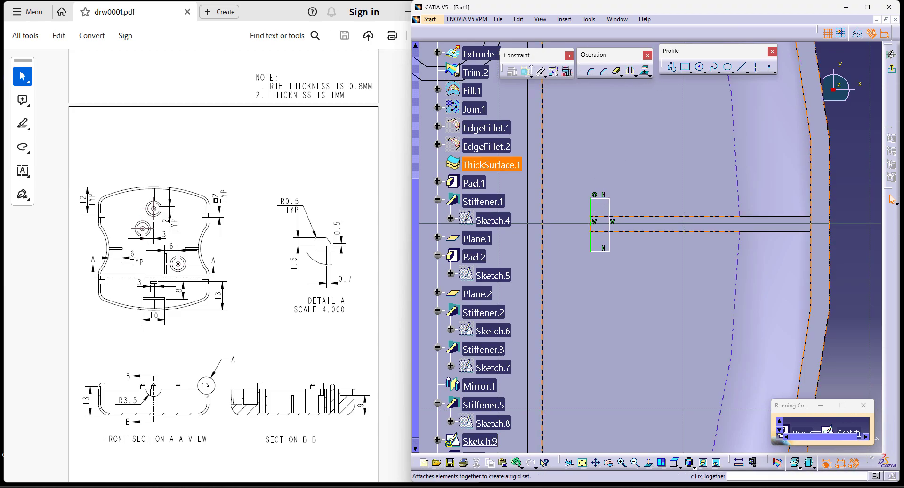
ctrl+middle_drag(794, 200, 781, 264)
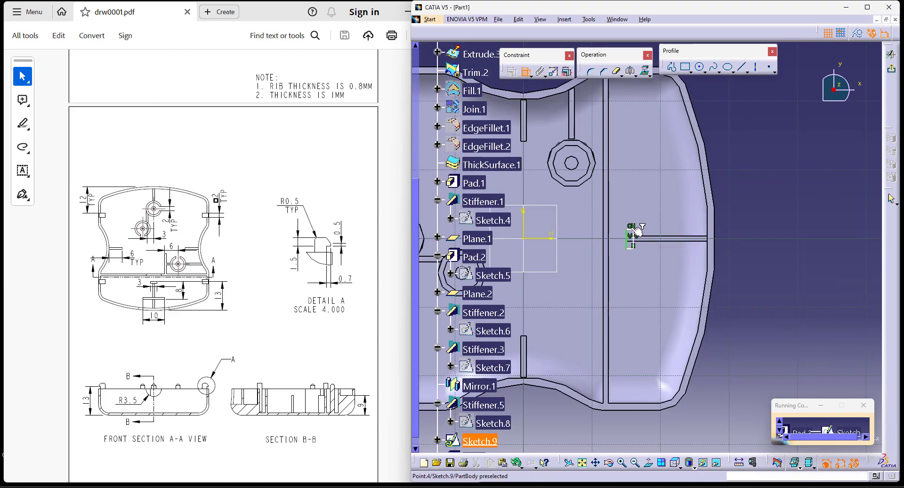
click(630, 250)
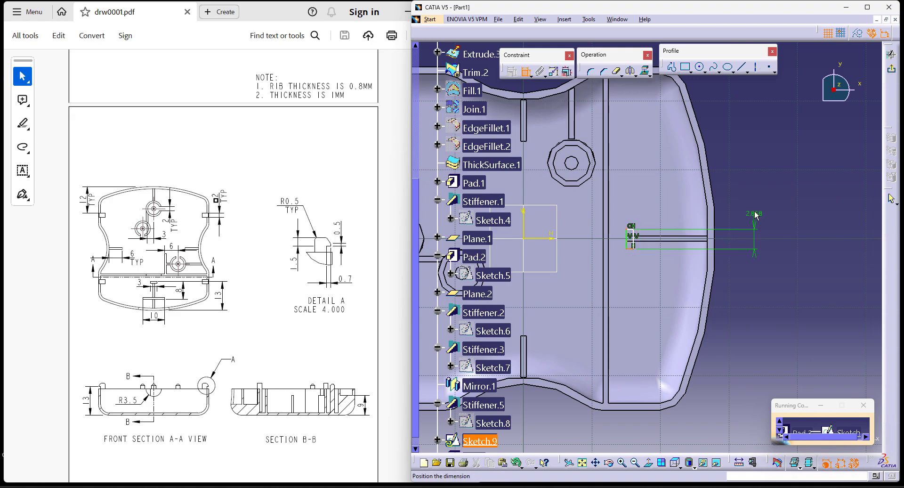
right_click(753, 210)
click(775, 317)
key(Escape)
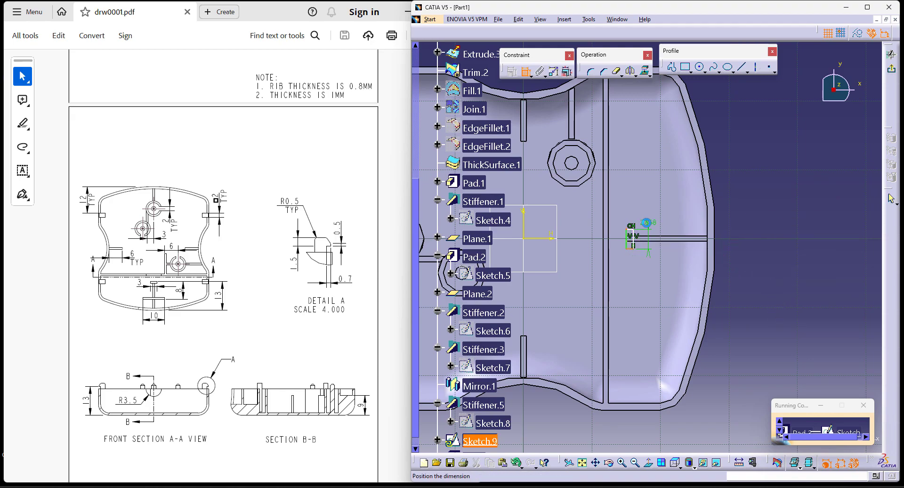
Constrain the narrow rectangle's two short edges to be symmetric about the sketch's horizontal axis
ctrl+middle_drag(774, 320, 812, 286)
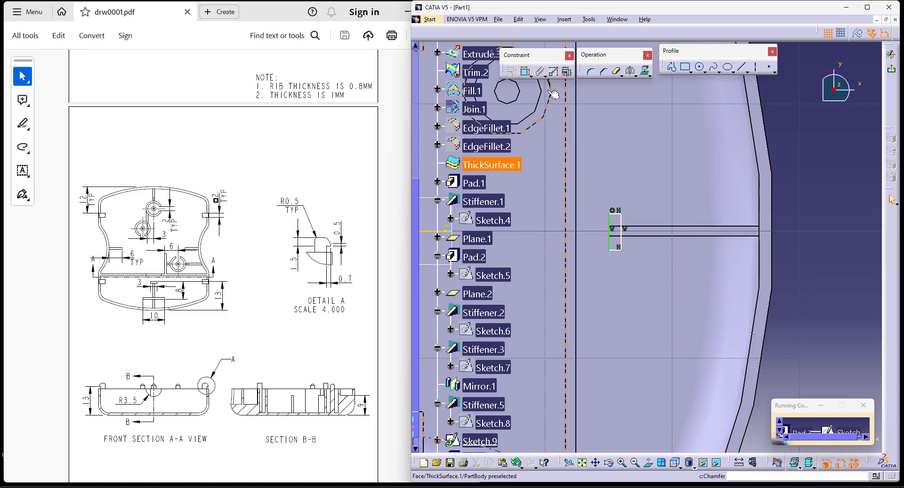
click(526, 72)
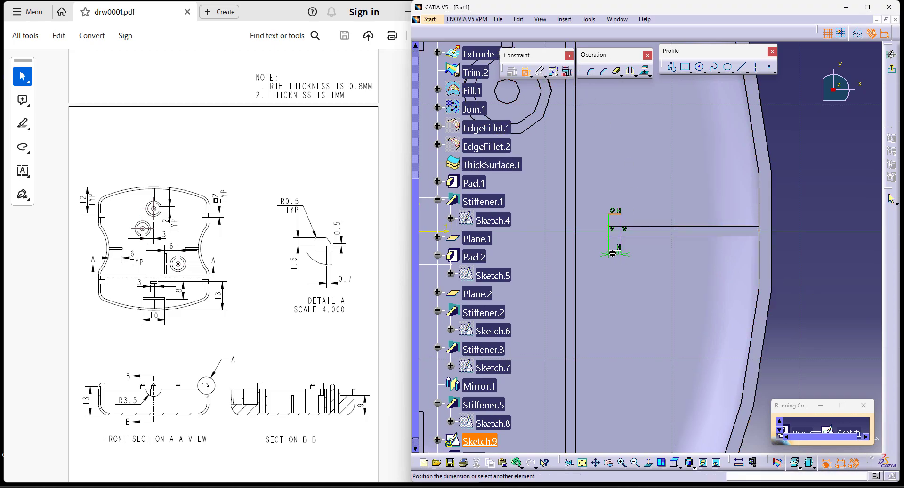
click(614, 251)
right_click(779, 172)
click(807, 264)
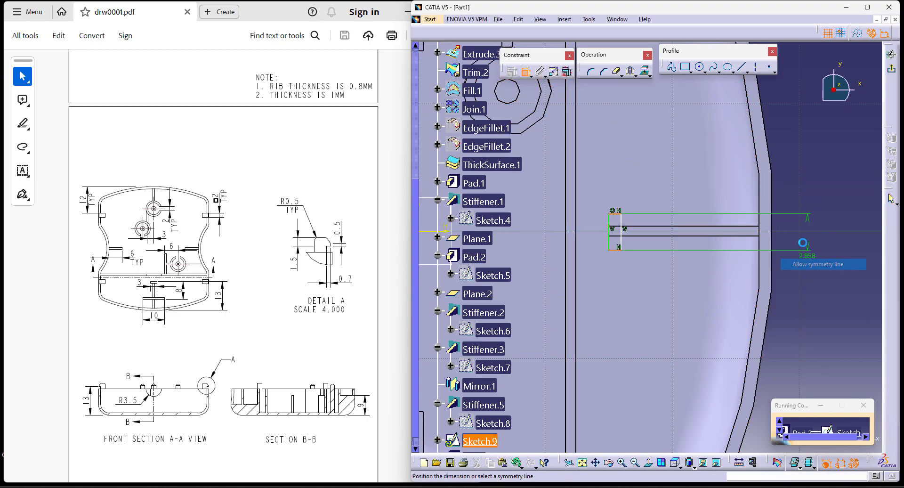
ctrl+middle_drag(812, 258, 663, 251)
key(Escape)
Dimension the width of the rectangle at the rib's free end and set it to 0.8 mm
ctrl+middle_drag(752, 299, 750, 165)
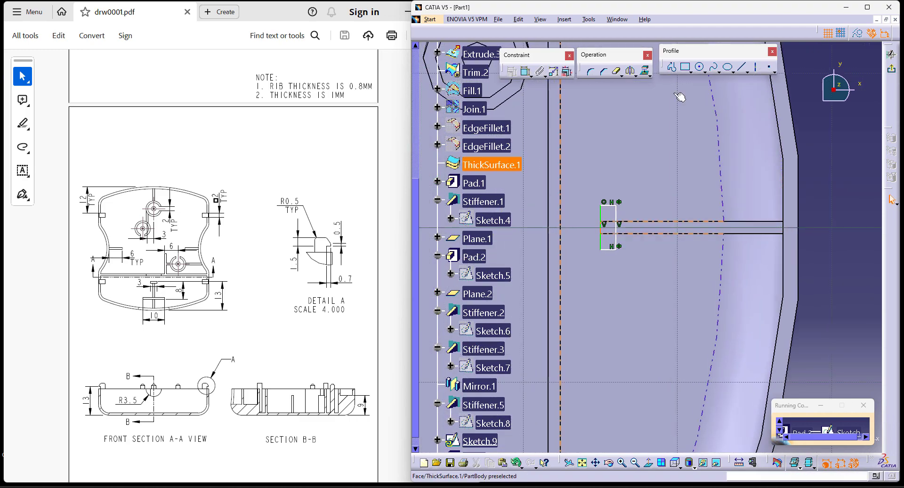
click(524, 71)
click(600, 208)
click(616, 208)
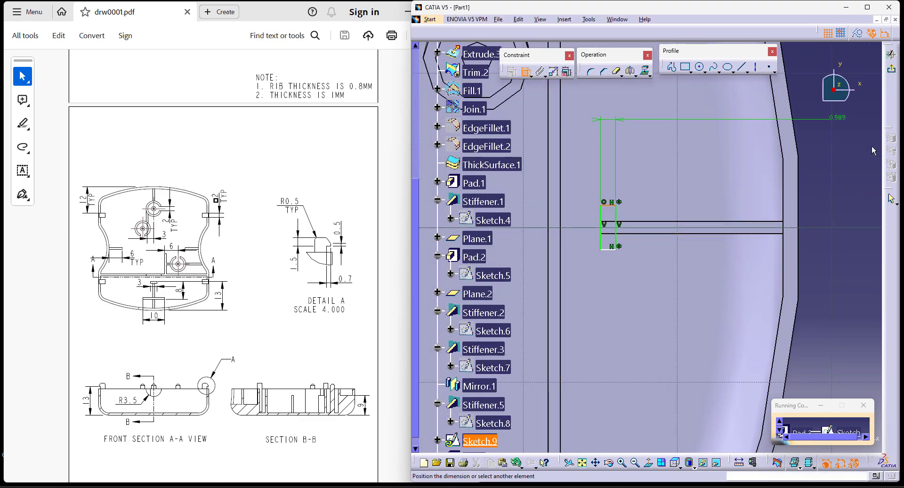
click(812, 174)
double_click(823, 174)
text(0.8mm)
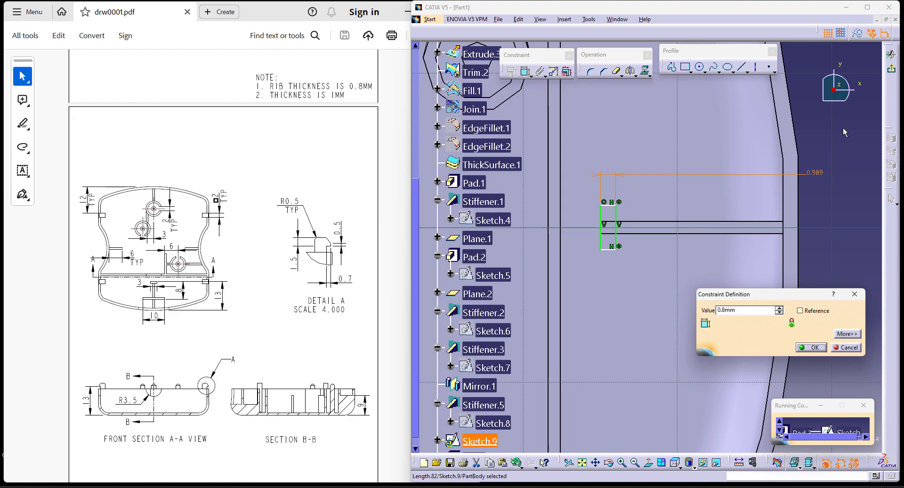
key(Return)
Dimension the height of the rectangle at the rib's free end, set it to 3 mm, and consult the PDF drawing
click(524, 71)
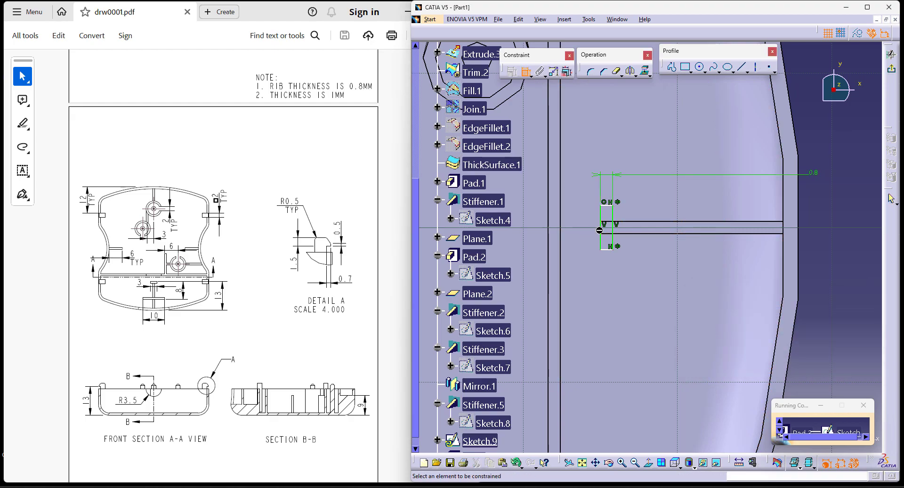
click(601, 225)
click(576, 228)
double_click(579, 226)
text(3mm)
key(Return)
click(330, 263)
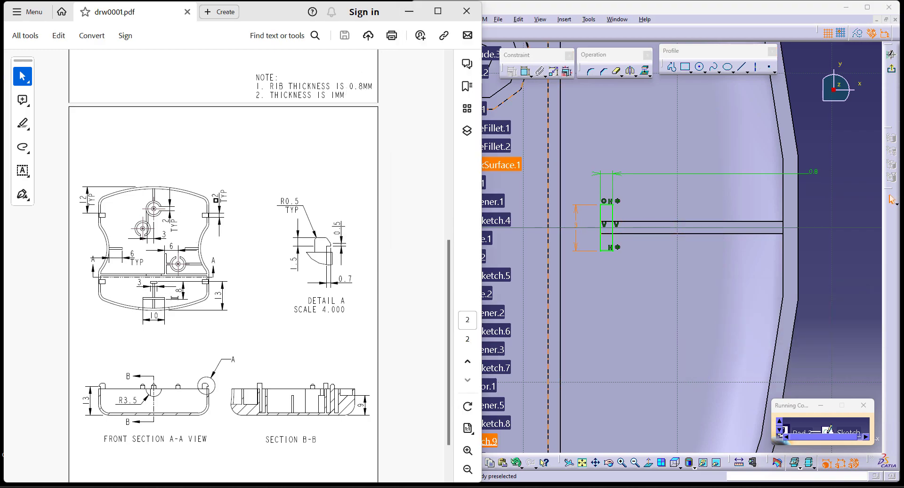
click(775, 246)
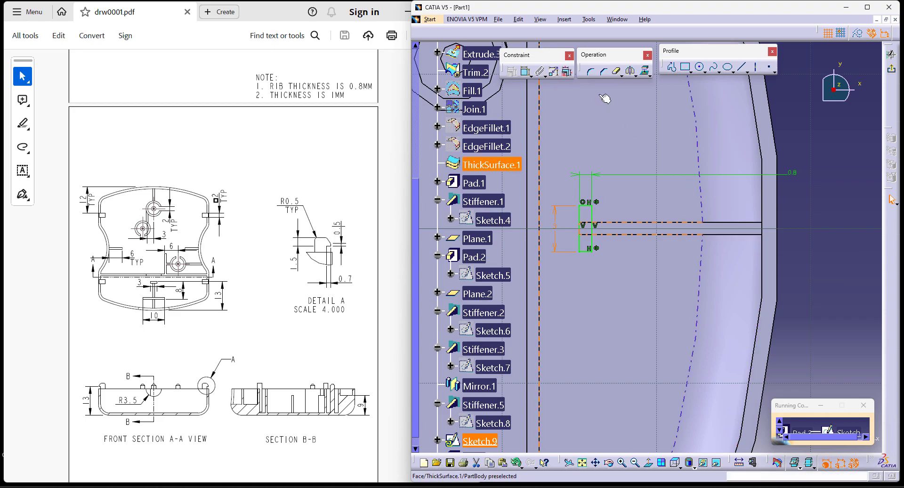
Draw a second narrow upright rectangle about 6 mm tall across the rib, between its free end and the curved end wall
click(690, 66)
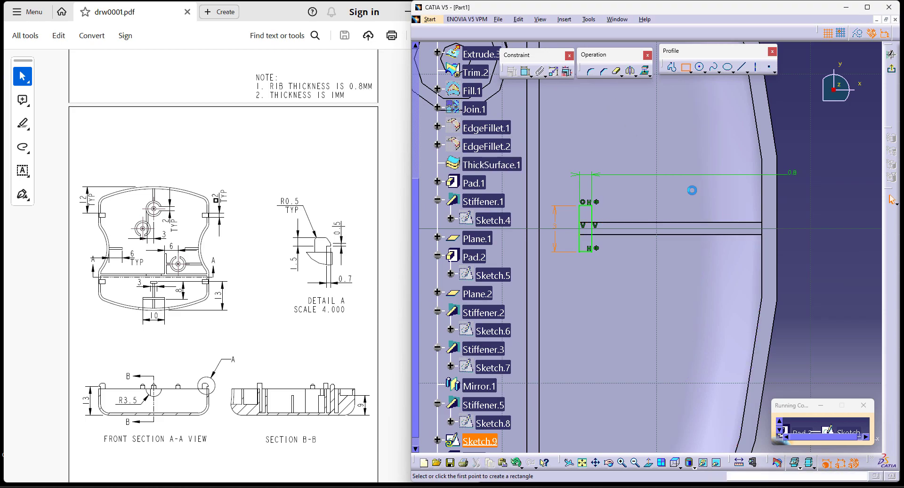
click(664, 181)
click(684, 272)
click(854, 237)
Make the second rectangle's short edges symmetric about the sketch's horizontal axis and set the distance between them to 10 mm
ctrl+middle_drag(815, 227, 810, 271)
click(525, 71)
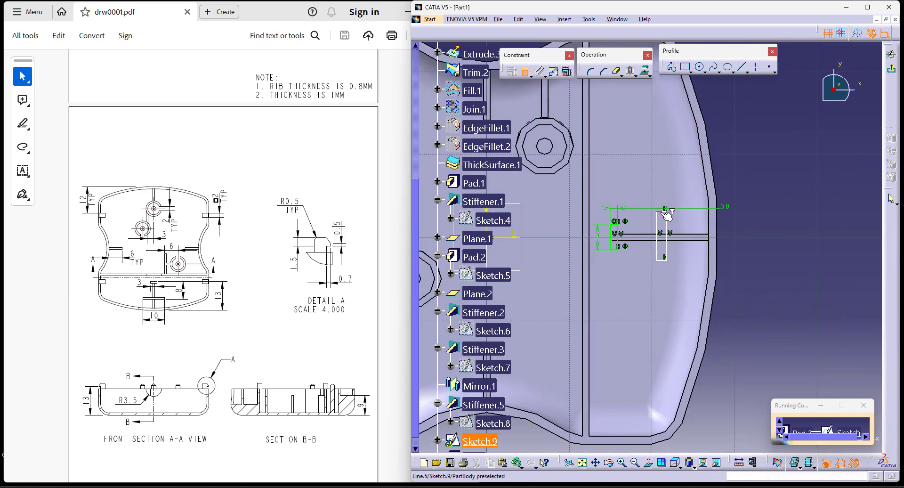
ctrl+middle_drag(761, 239, 759, 277)
click(523, 72)
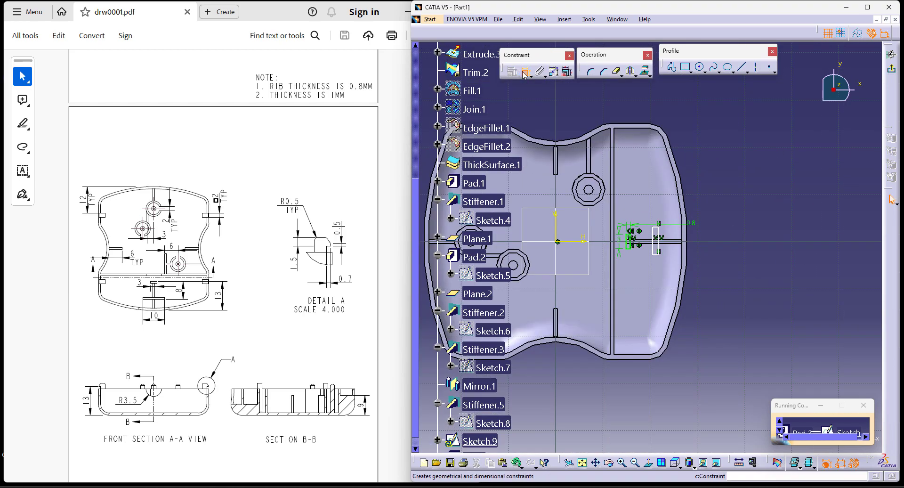
click(655, 227)
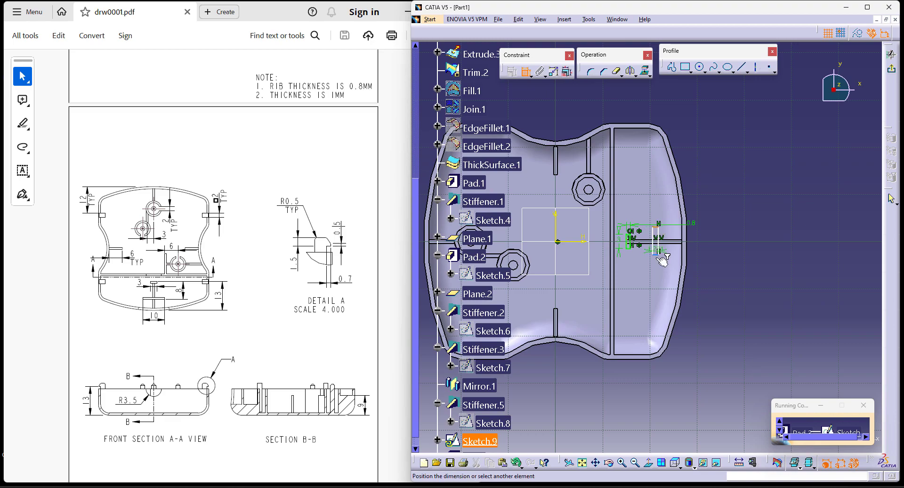
right_click(724, 228)
click(767, 318)
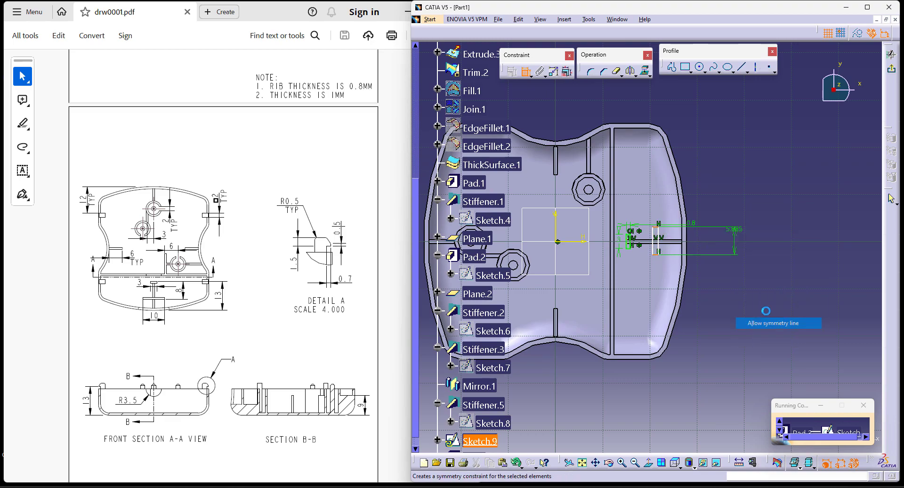
click(577, 242)
click(735, 247)
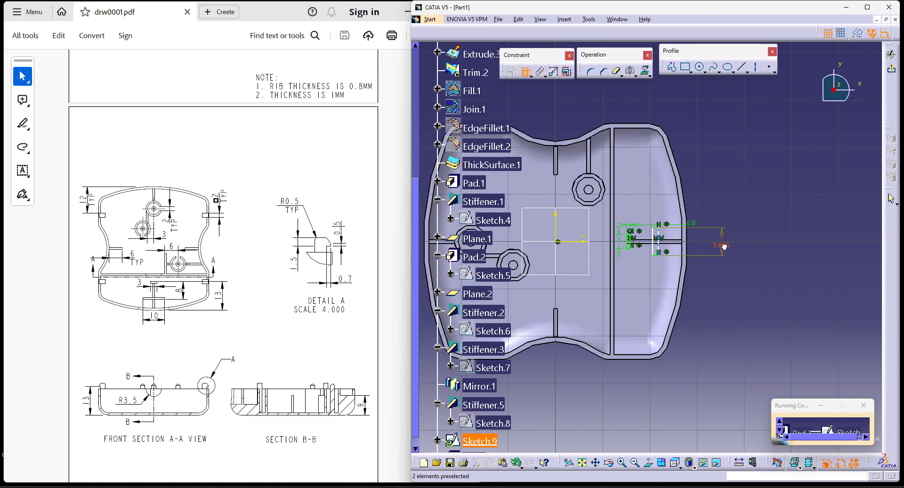
double_click(722, 245)
text(10)
key(Return)
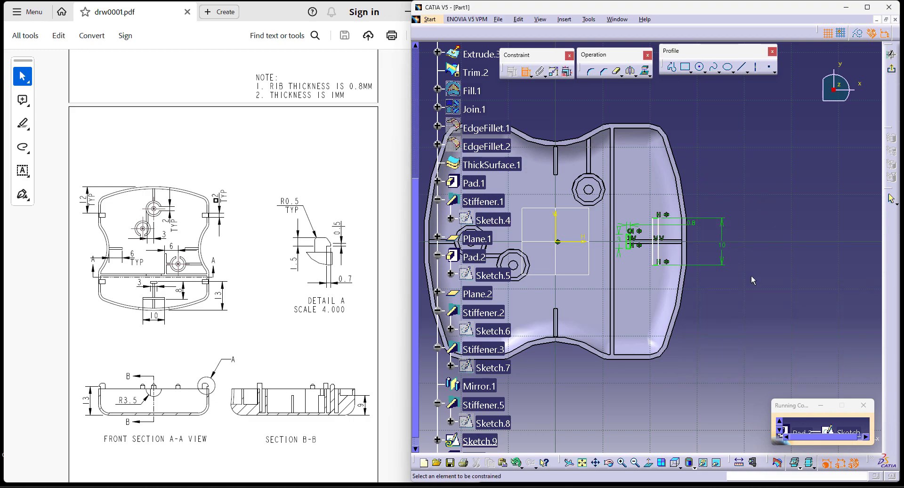
Dimension the horizontal spacing between the long edges of the two upright rectangles and set it to 8 mm
scroll(716, 285, up, 2)
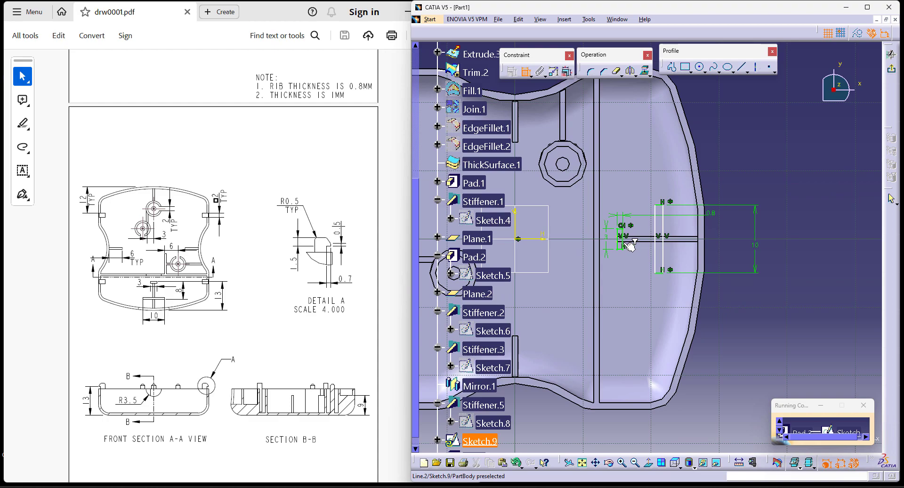
click(721, 146)
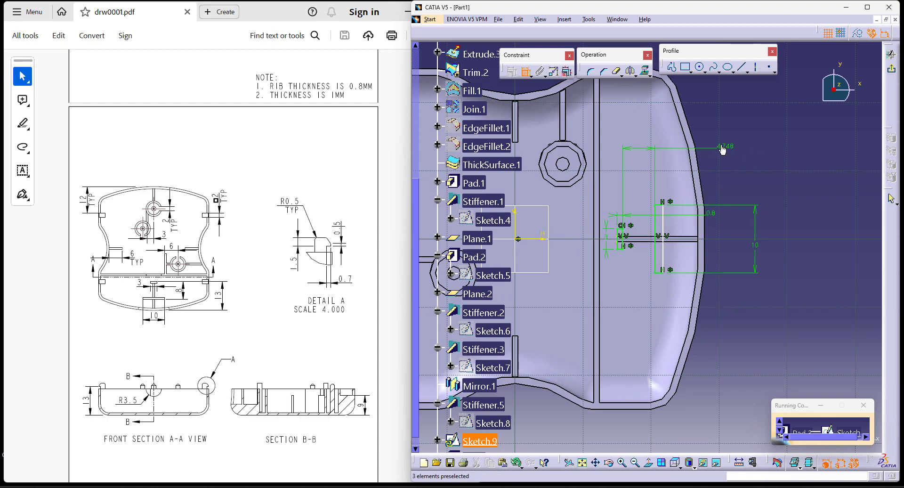
double_click(720, 145)
key(Return)
Dimension the width of the 10 mm tall rectangle, set it to 0.8 mm, and leave the Constraint command
click(675, 273)
click(756, 311)
double_click(756, 312)
text(0.)
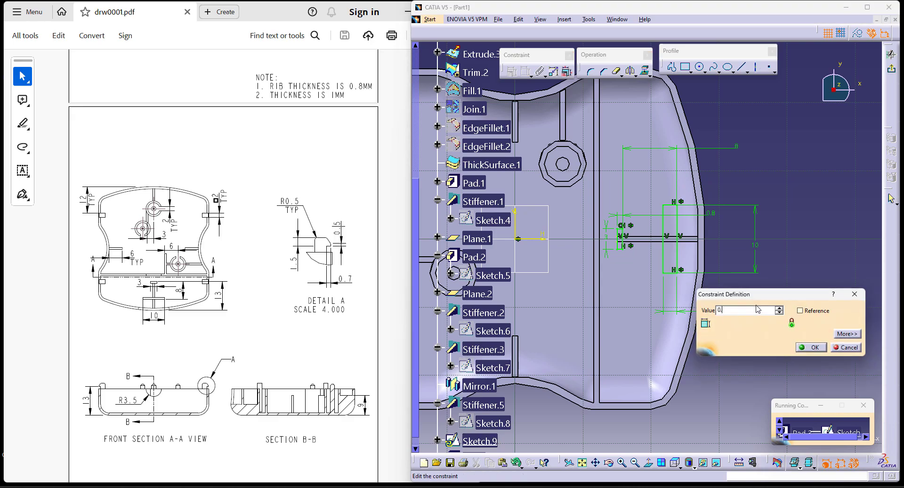
text(8)
key(Return)
mouse_move(573, 241)
middle_down()
mouse_move(643, 277)
mouse_move(635, 224)
middle_up()
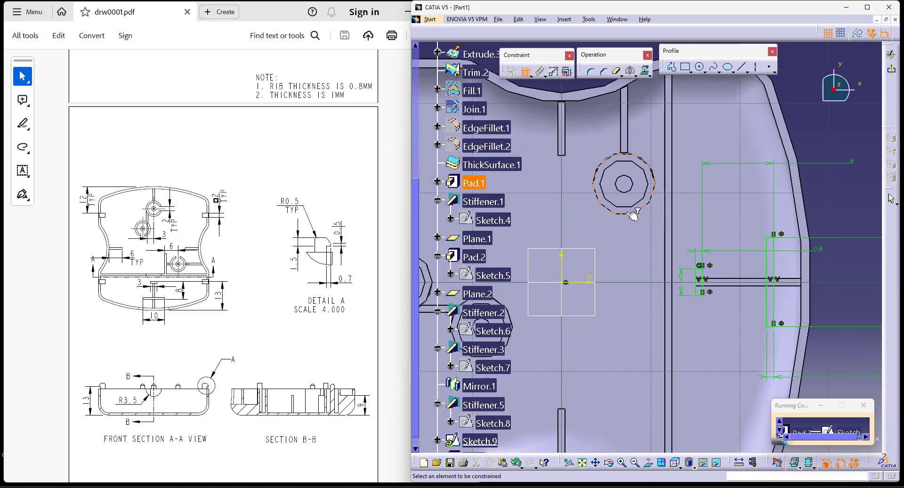
key(Escape)
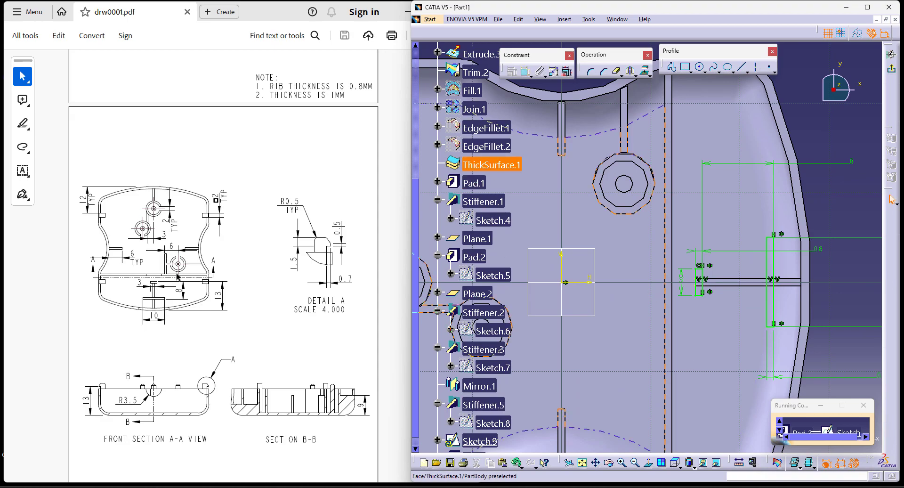
Draw a thin horizontal rectangle about 7 mm long just below the boss nearest the long cross rib
click(687, 67)
click(591, 228)
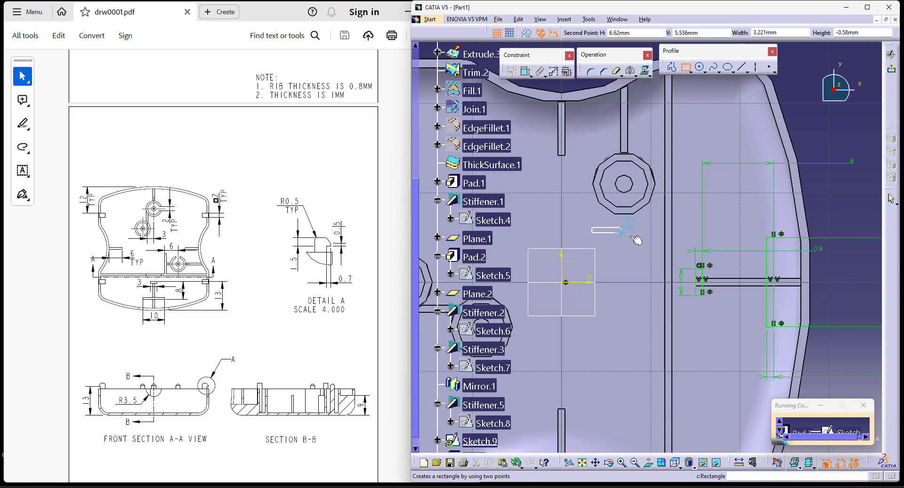
click(656, 236)
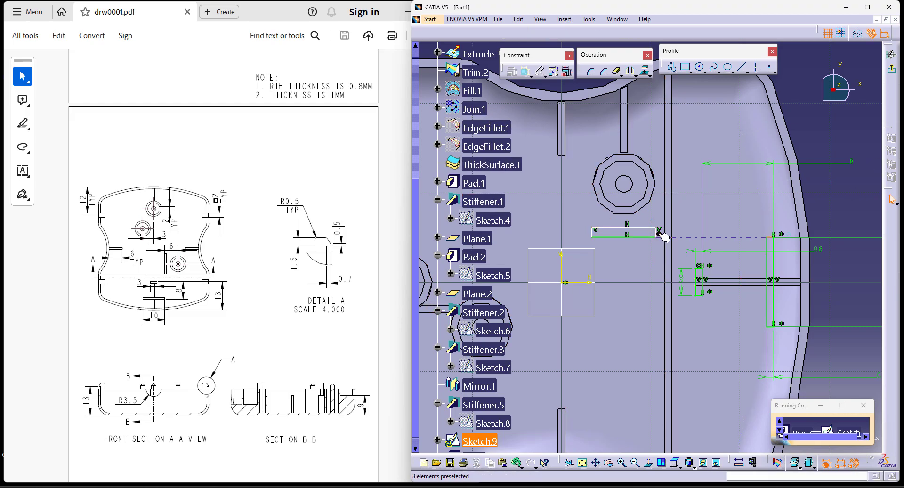
Dimension the thickness of the horizontal rectangle below the boss and set it to 0.8 mm
click(526, 71)
click(656, 232)
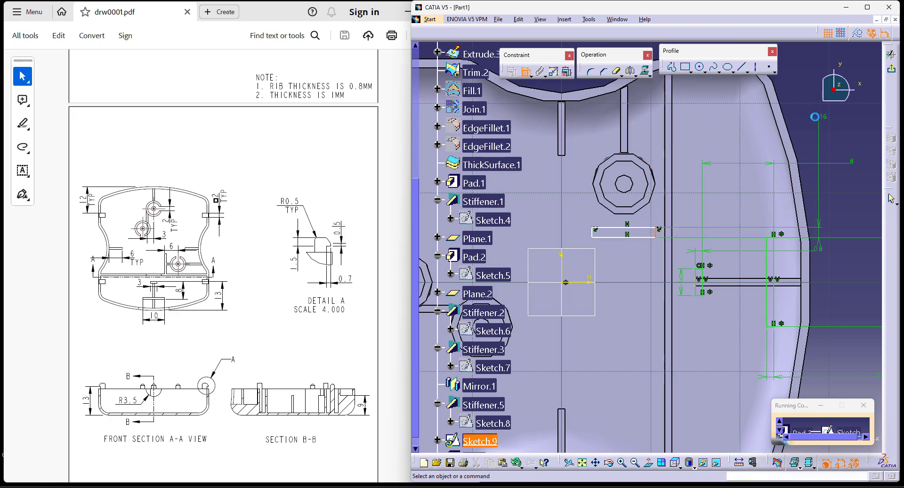
double_click(817, 118)
text(0.8)
key(Return)
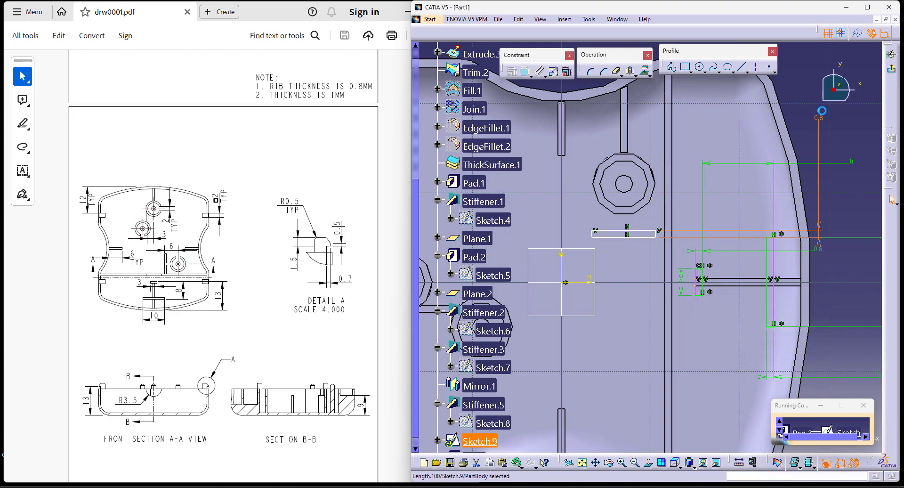
click(645, 71)
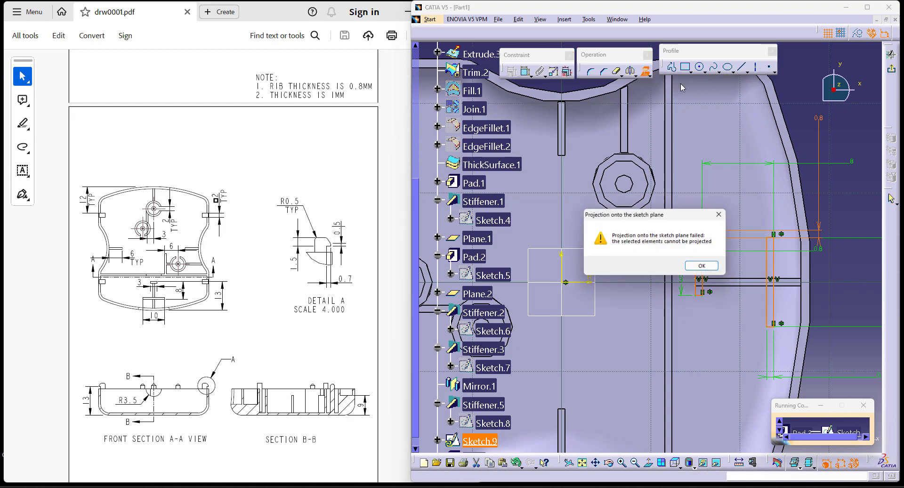
click(703, 265)
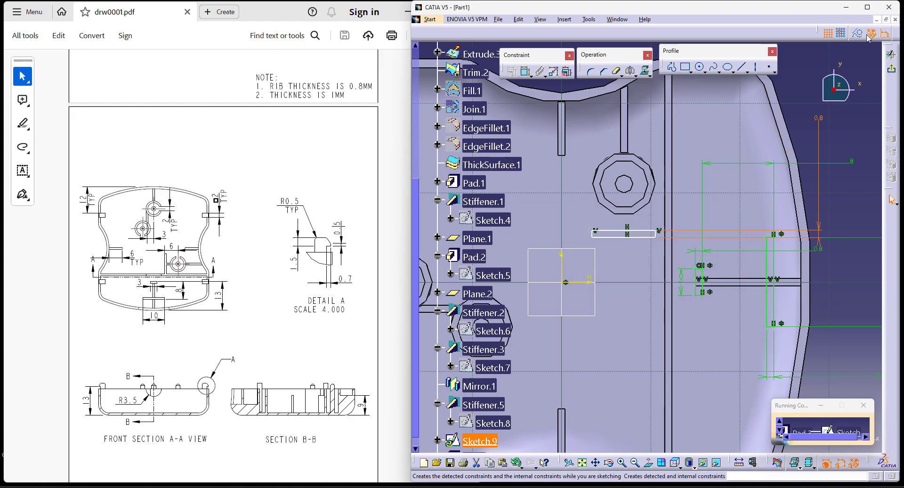
click(645, 71)
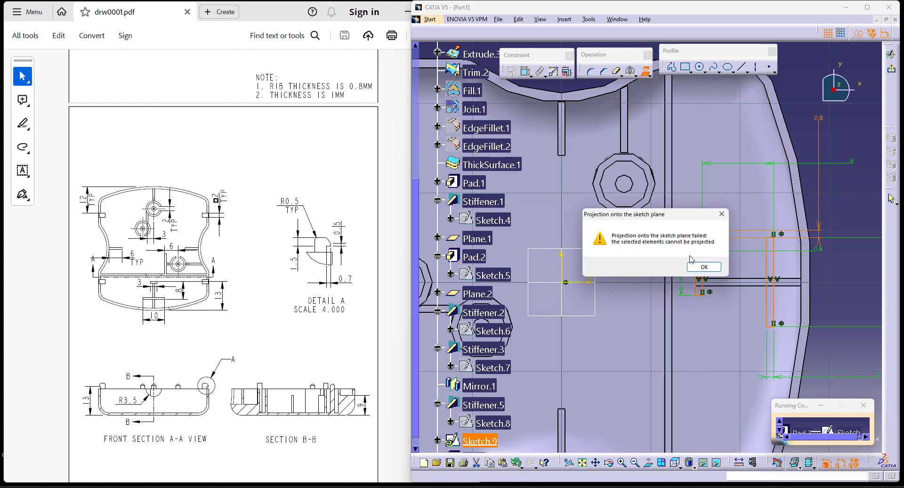
click(704, 266)
Project the inner edge of the curved end wall into the sketch
click(645, 71)
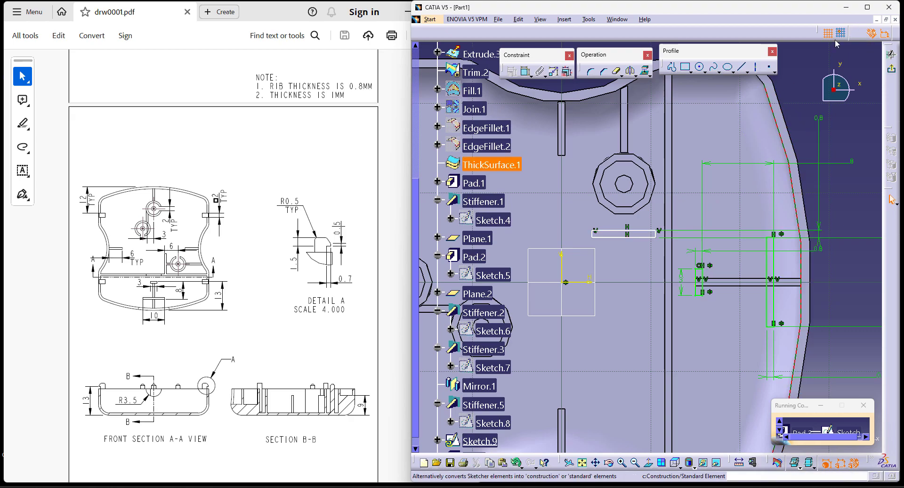
click(643, 76)
click(664, 79)
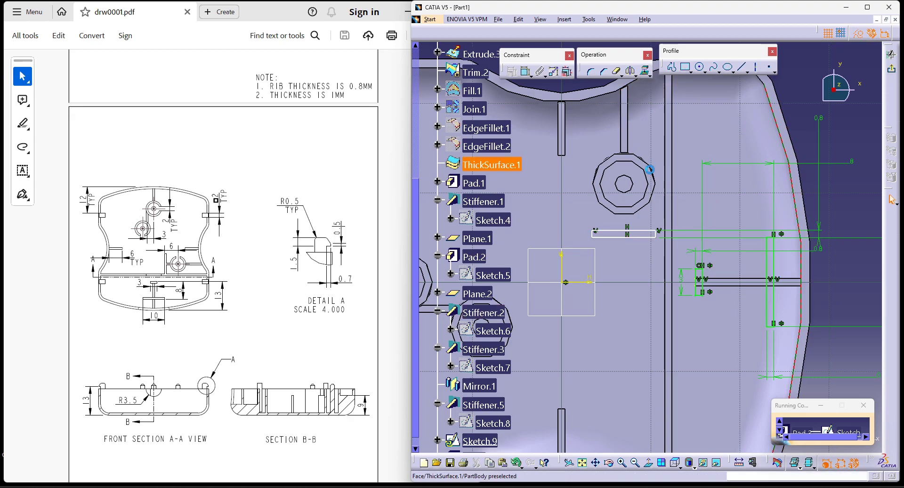
Project the outer circular edge of the boss above the horizontal rectangle into the sketch
click(656, 179)
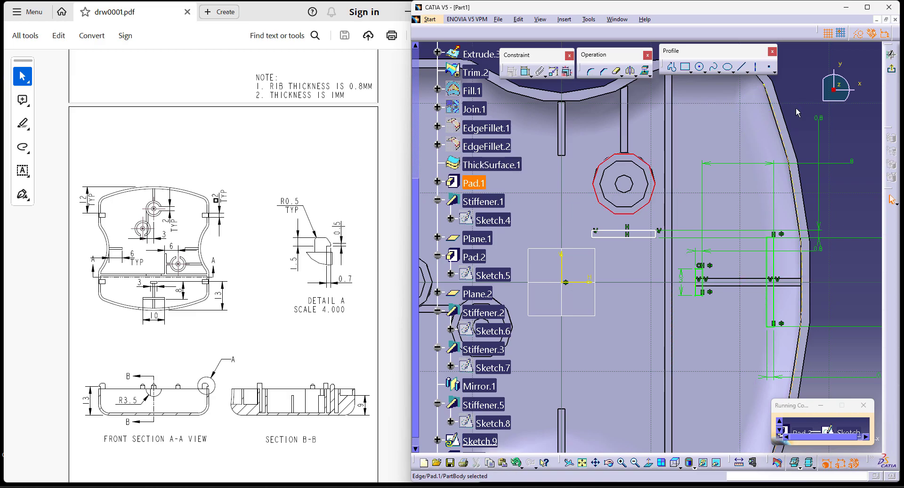
click(796, 108)
middle_drag(635, 250, 619, 226)
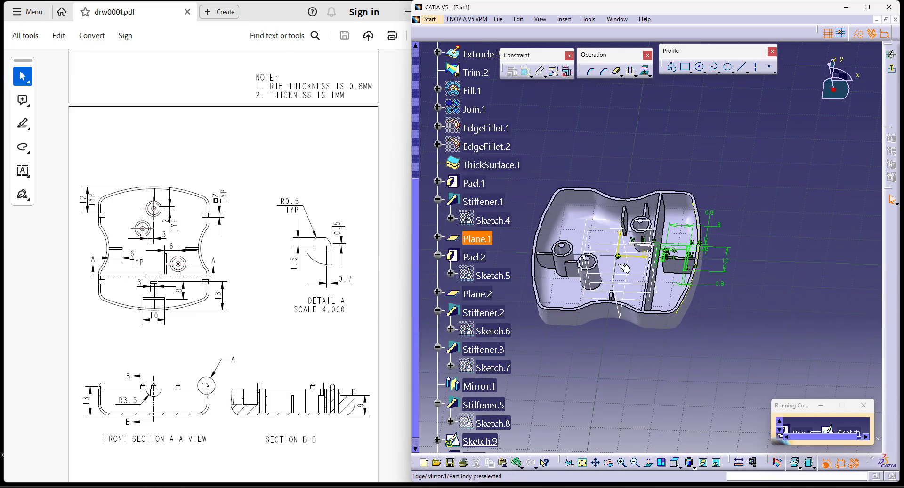
click(651, 464)
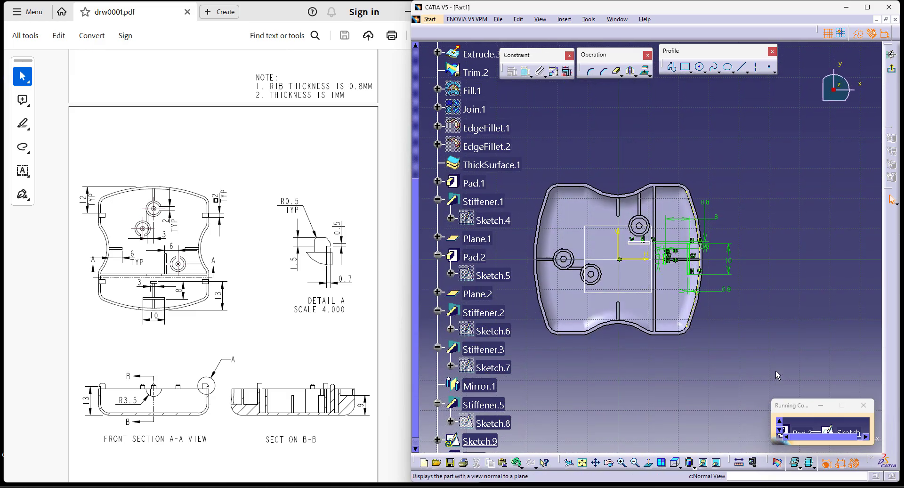
click(645, 70)
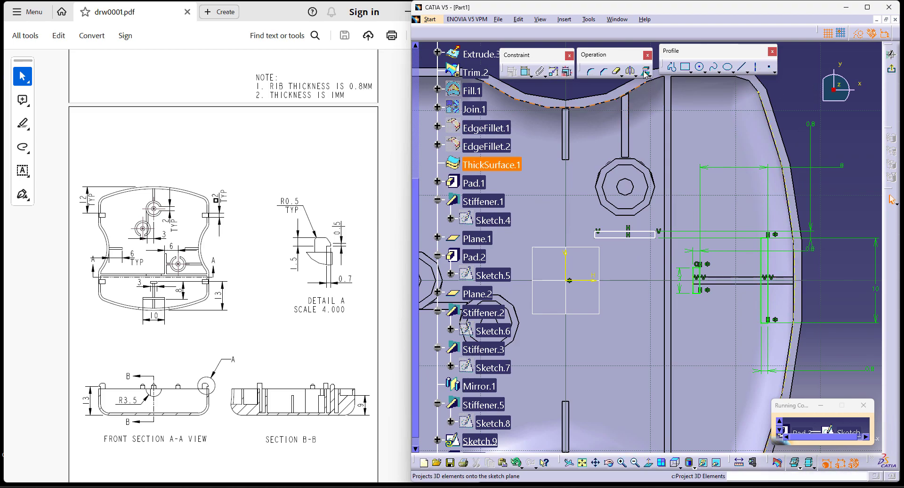
click(643, 162)
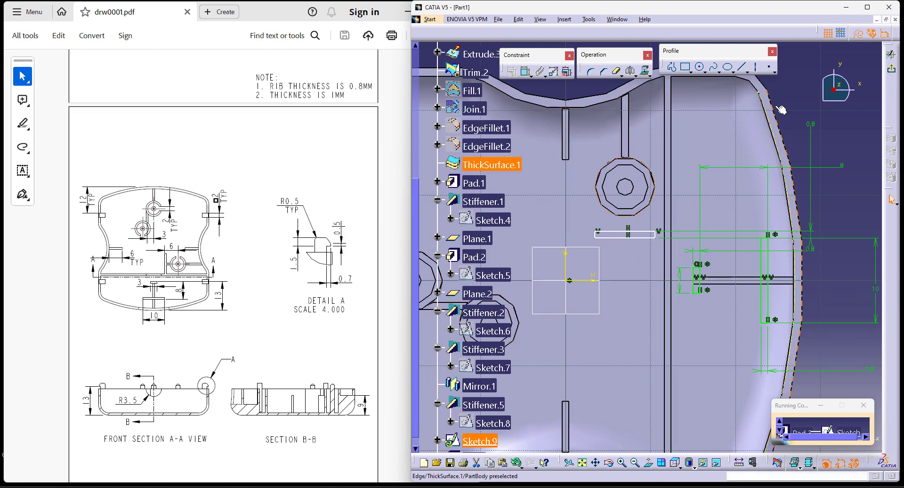
Draw a vertical axis through the boss centre and make the thin rectangle's short sides symmetric about it
click(748, 71)
click(626, 188)
middle_drag(729, 267, 713, 196)
click(525, 72)
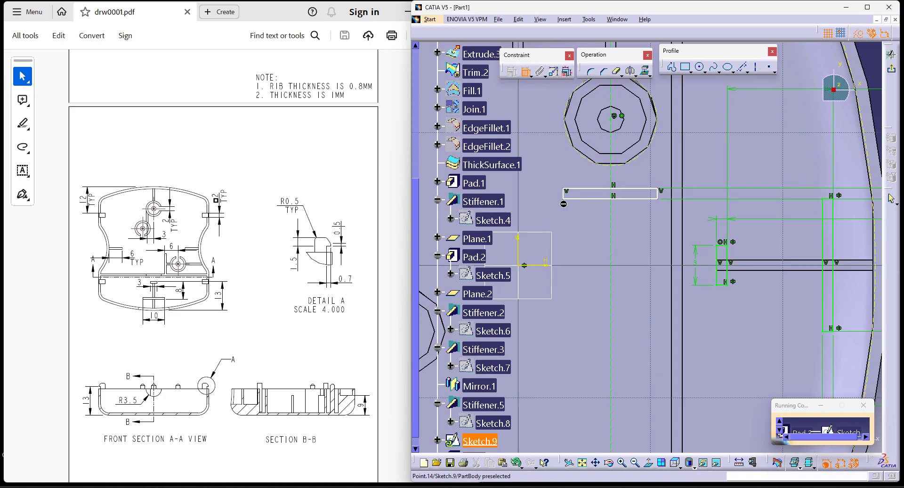
click(566, 196)
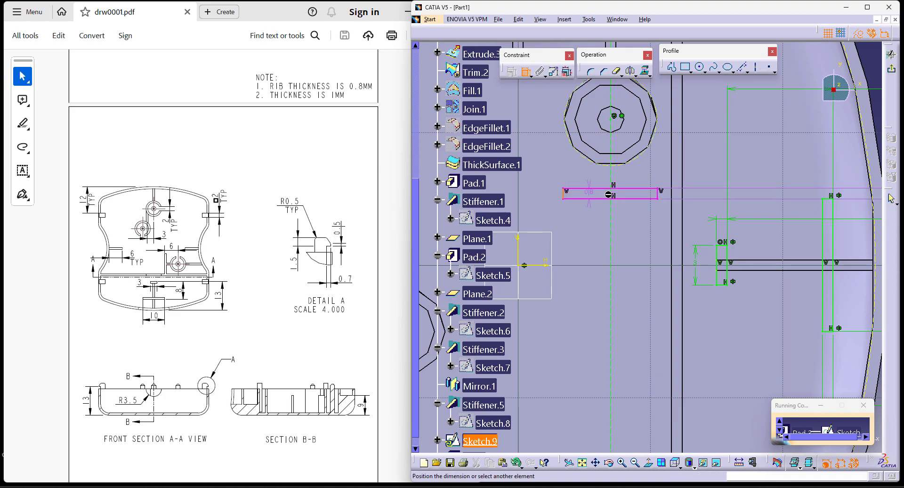
right_click(665, 198)
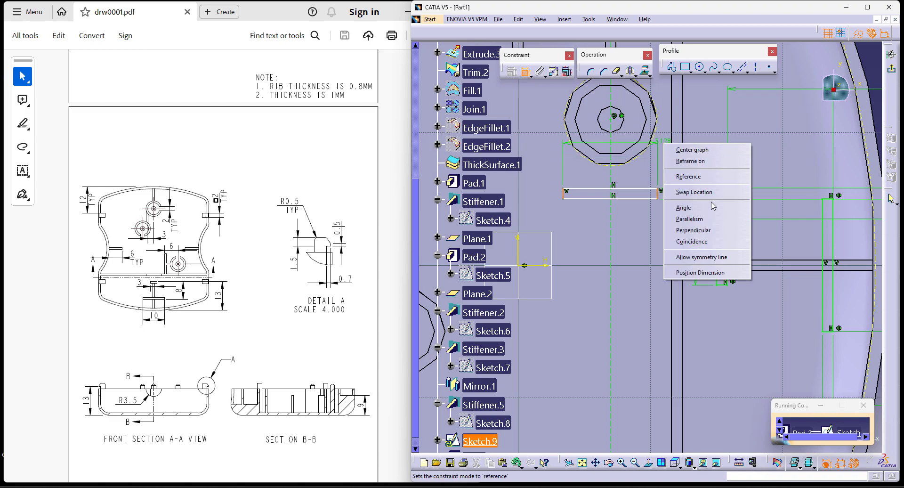
click(706, 256)
click(611, 242)
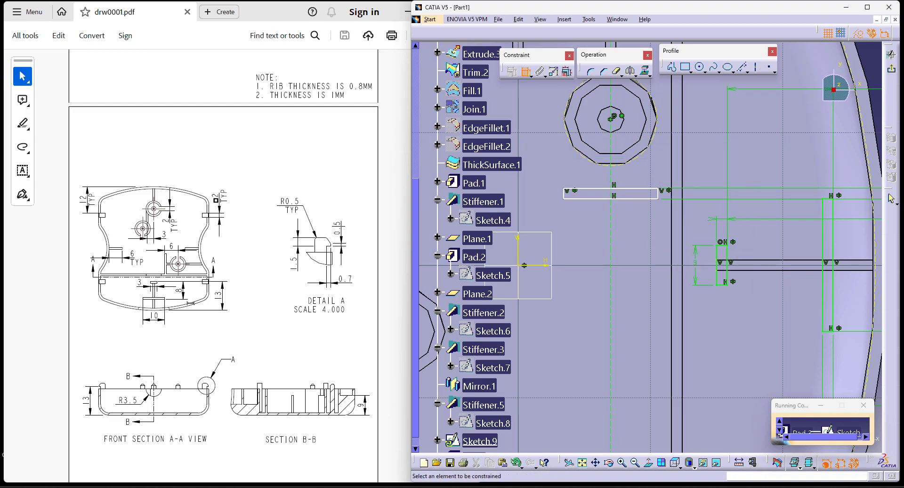
Dimension the length of the thin horizontal rectangle below the boss and set it to 10 mm
scroll(167, 271, down, 3)
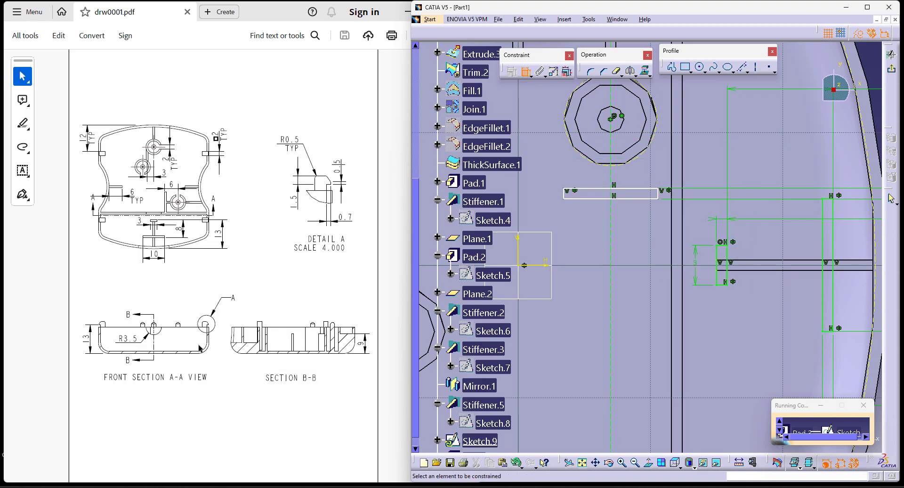
scroll(199, 347, up, 10)
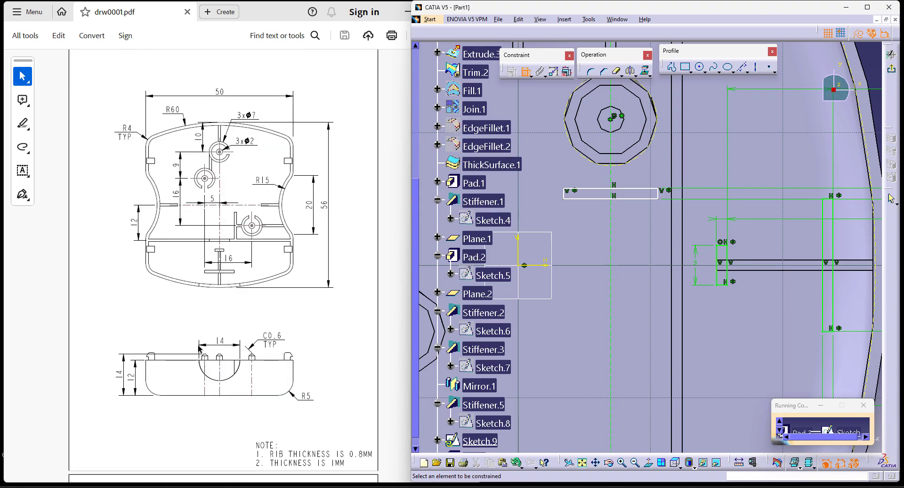
scroll(200, 348, down, 10)
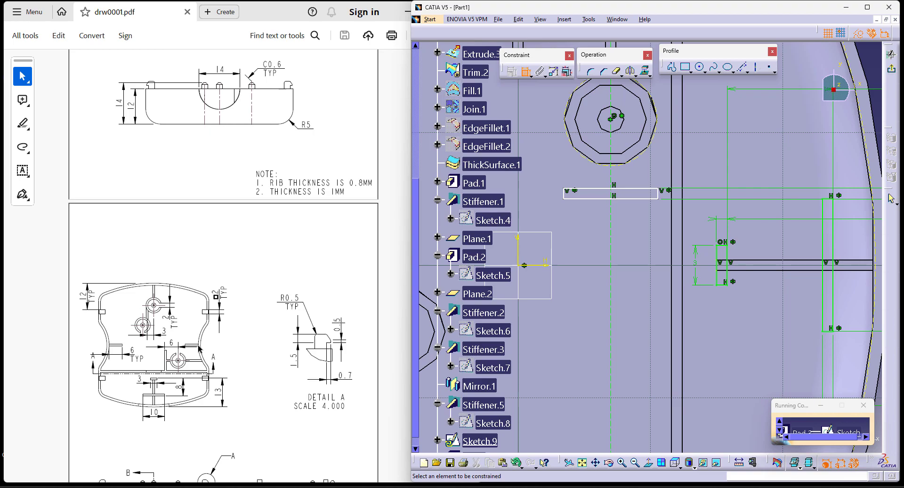
scroll(209, 345, up, 10)
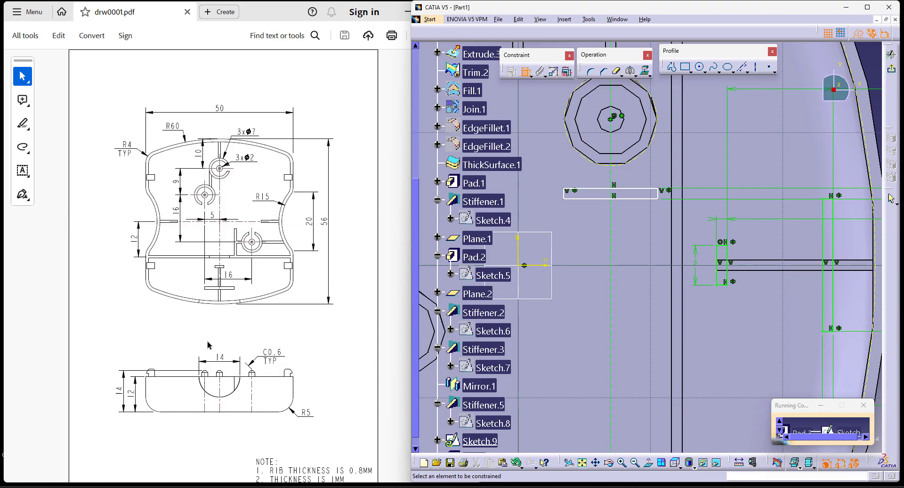
click(610, 198)
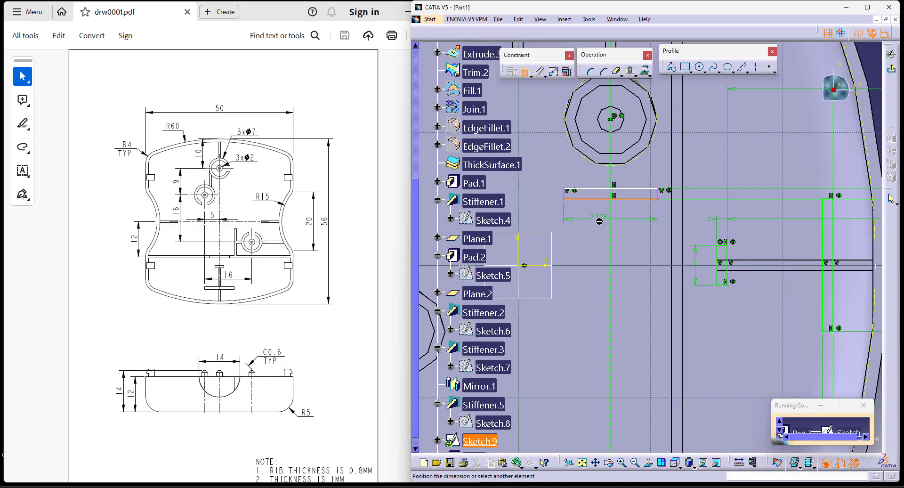
click(605, 227)
double_click(603, 221)
text(10)
key(Return)
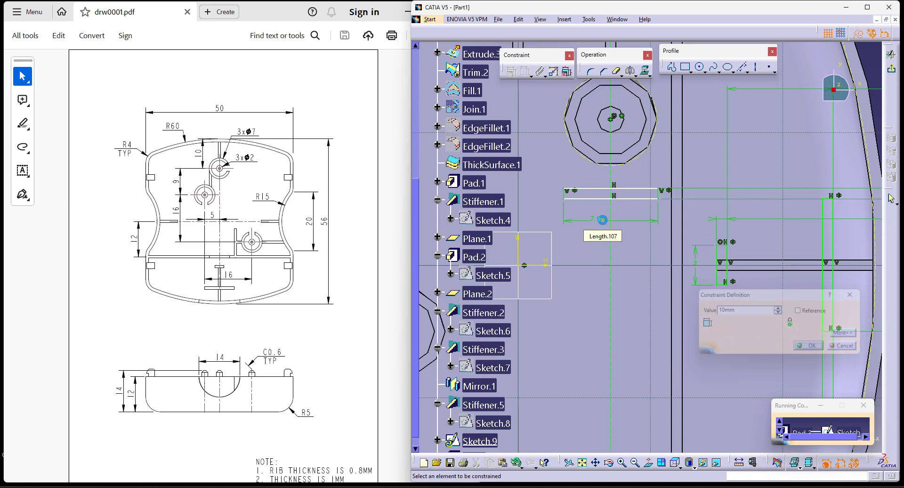
Change the thin horizontal rectangle's length to 8 mm
double_click(602, 221)
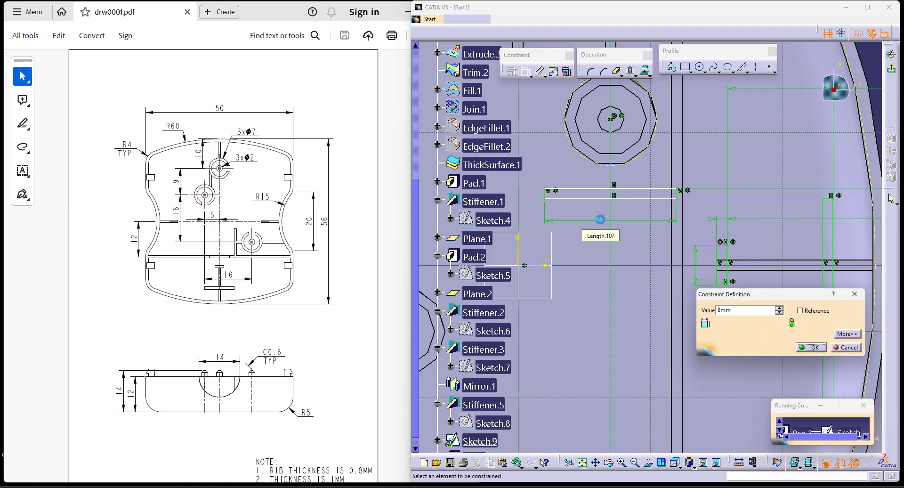
text(8)
key(Return)
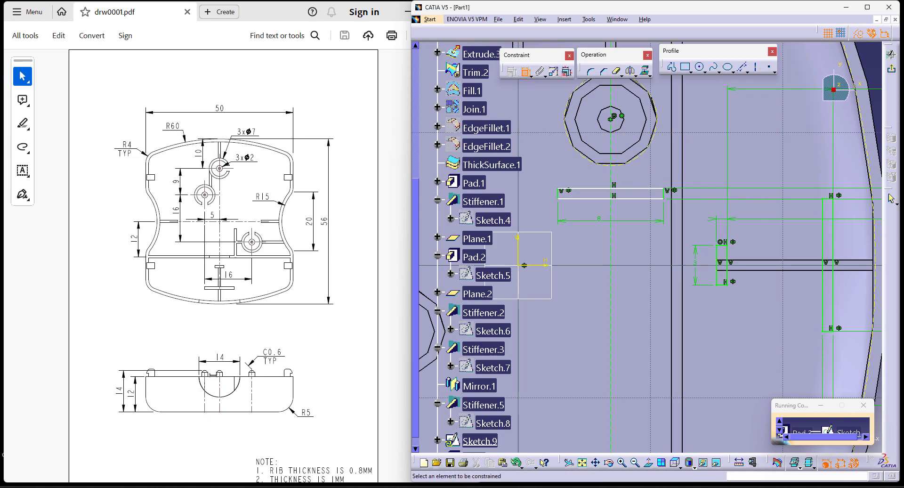
Dimension the distance from the boss centre to the thin rectangle's lower edge and set it to 6 mm
scroll(301, 339, down, 6)
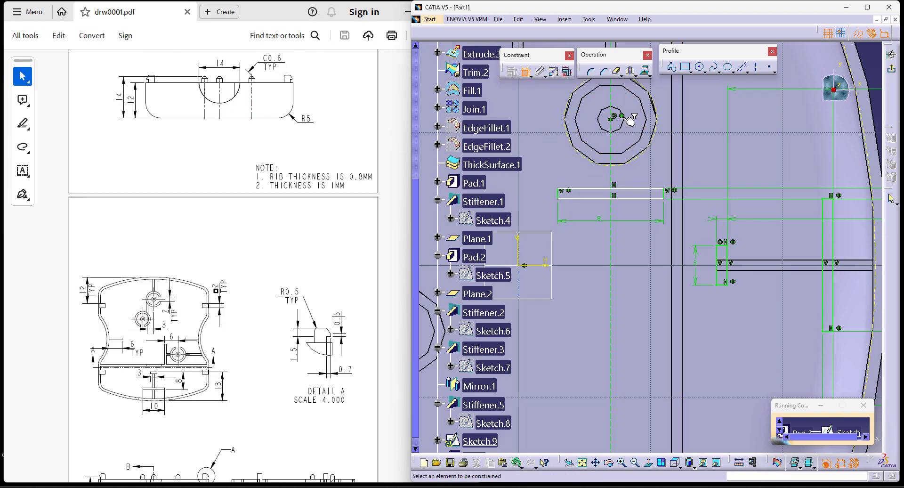
click(609, 121)
click(633, 199)
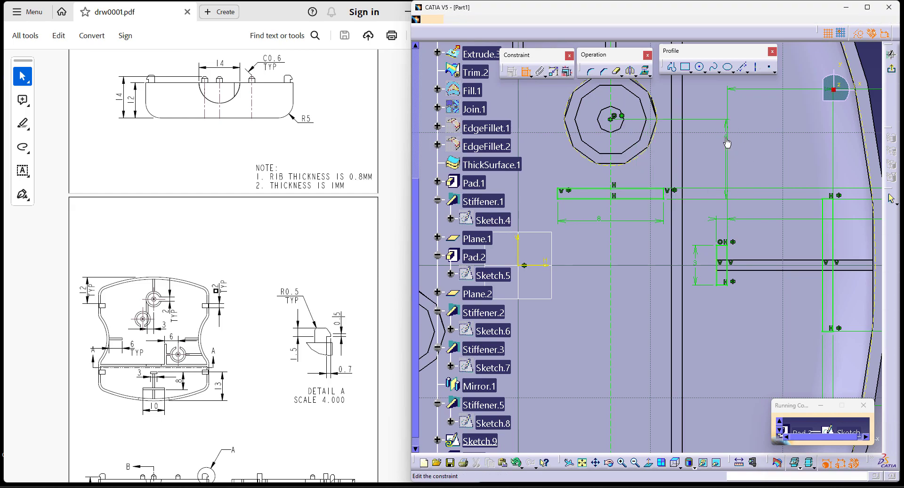
double_click(726, 139)
key(Return)
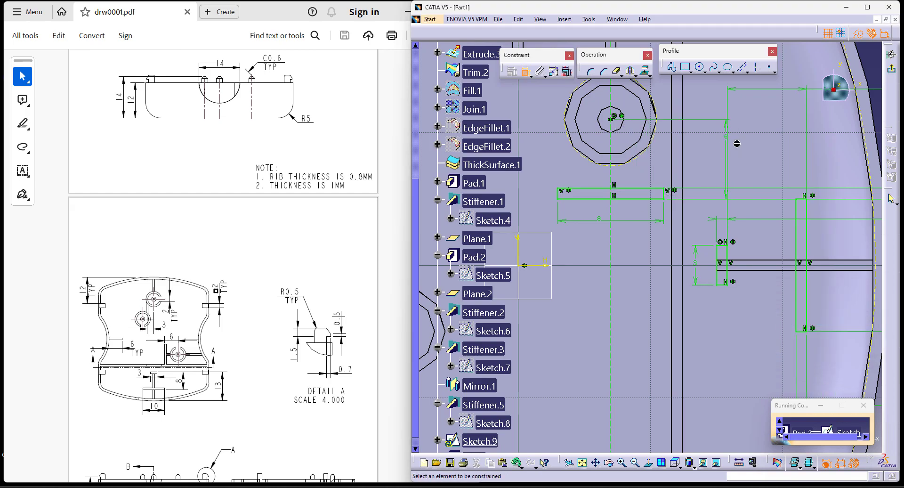
double_click(721, 133)
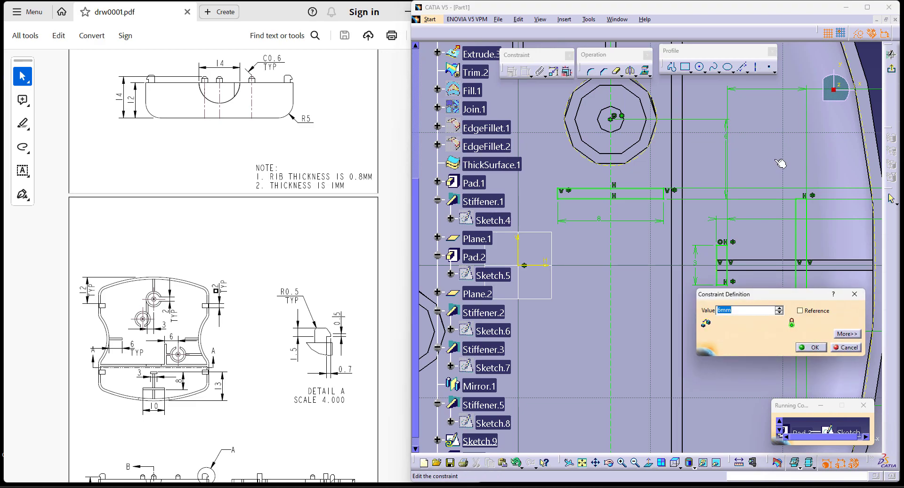
key(Return)
Draw a short vertical line from the boss's outer circle to the thin rectangle beside the axis, and mirror it about the axis
middle_drag(716, 240, 710, 215)
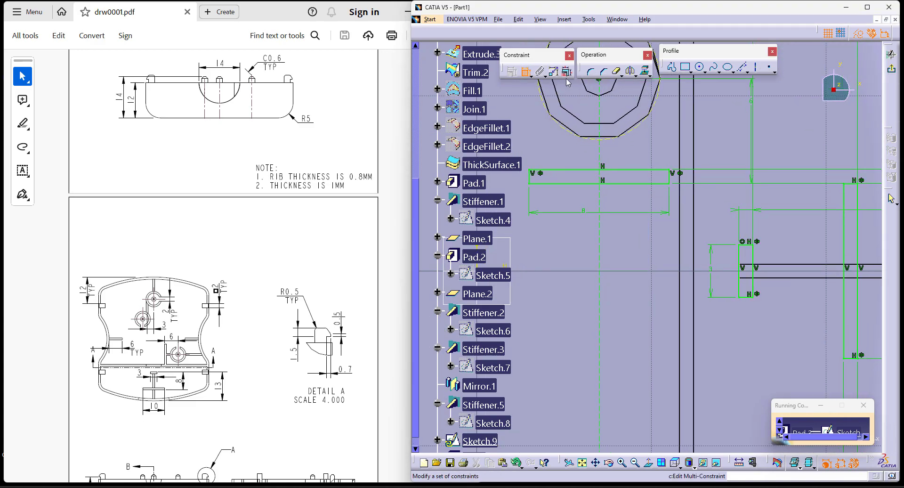
click(747, 72)
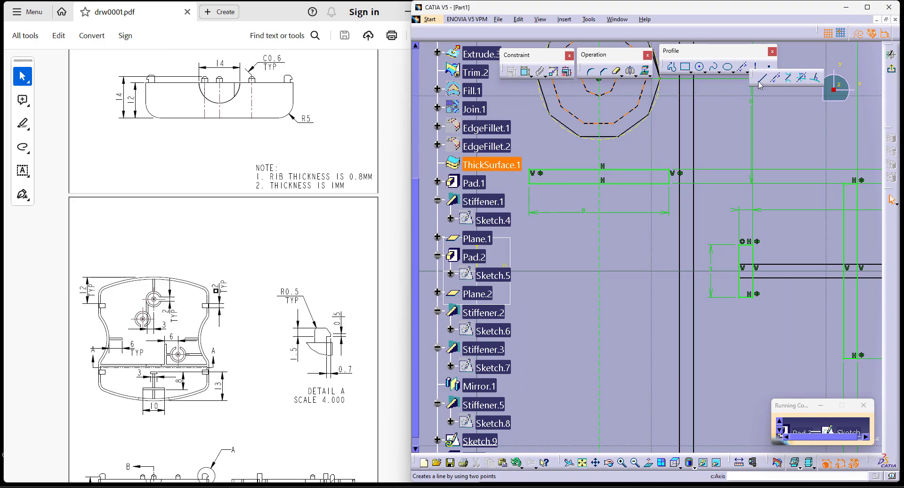
click(592, 138)
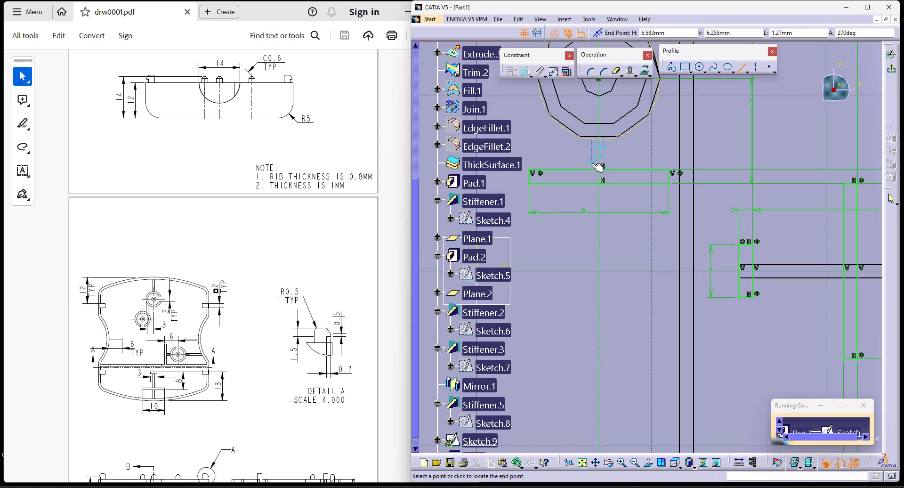
click(594, 165)
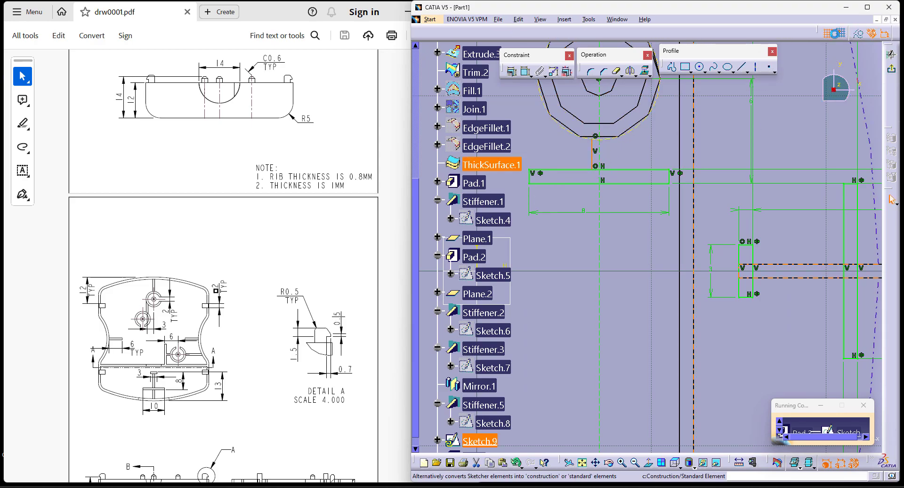
click(629, 74)
click(599, 128)
middle_drag(659, 226, 631, 152)
Dimension the distance between the two short vertical lines below the boss and set it to 0.8 mm
click(526, 71)
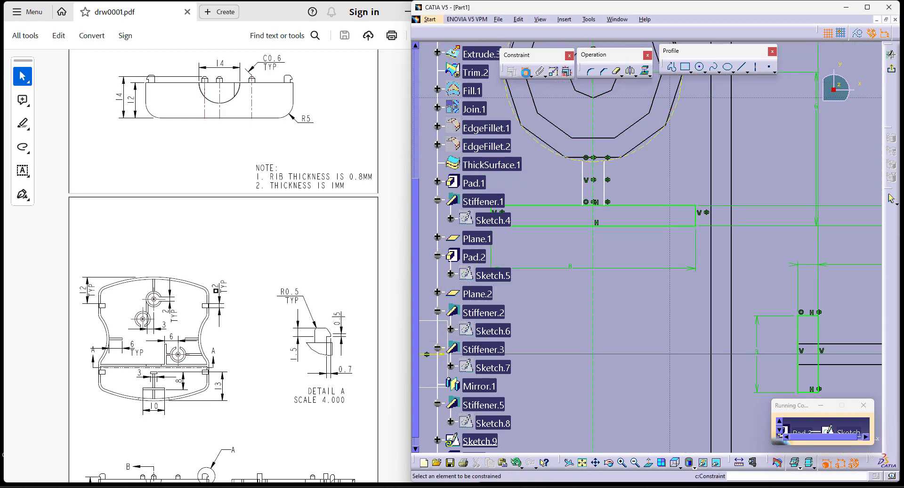
click(582, 181)
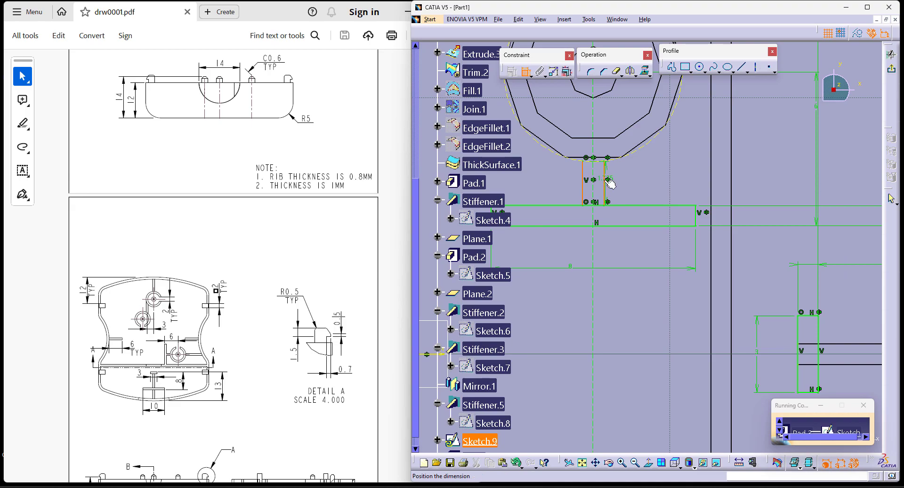
click(626, 183)
double_click(622, 180)
text(0.8)
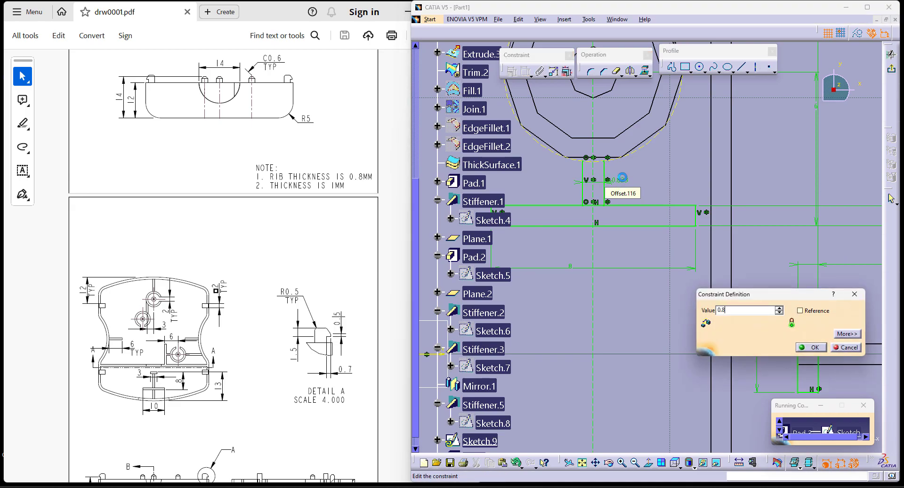
key(Return)
Draw an arc centred on the boss that joins the upper ends of the two short vertical lines
middle_drag(649, 92, 644, 182)
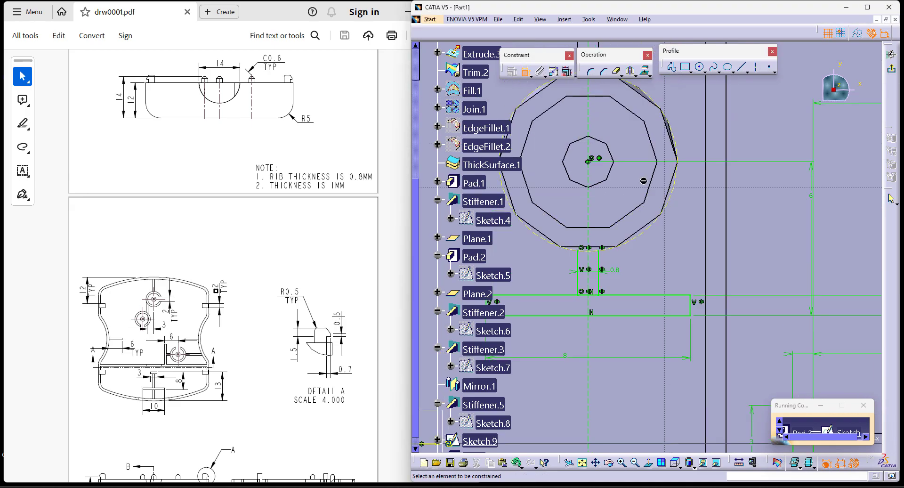
click(704, 70)
click(789, 81)
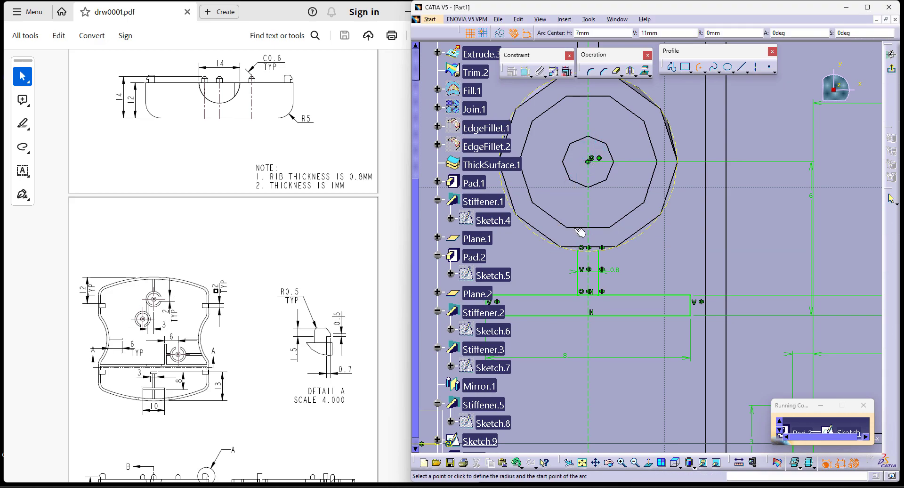
click(579, 249)
click(598, 250)
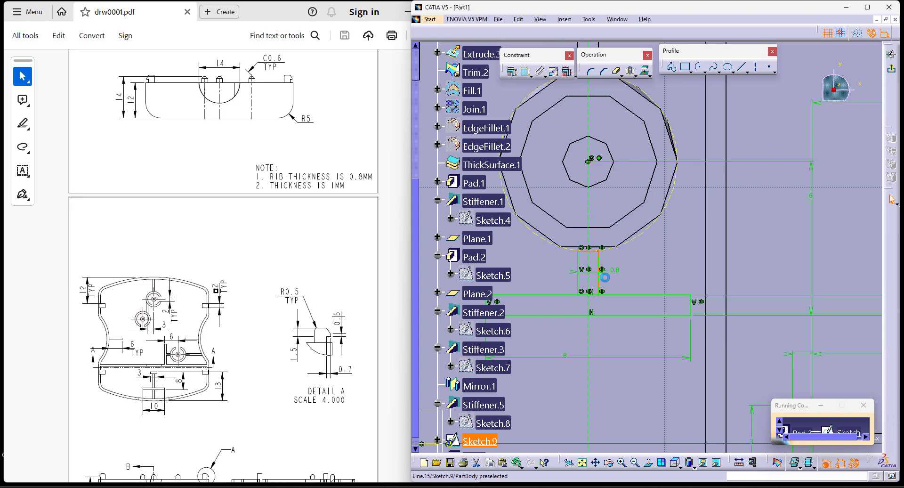
Trim away the segment of the thin rectangle's upper edge between the two short vertical lines
ctrl+middle_drag(643, 113, 644, 140)
click(617, 71)
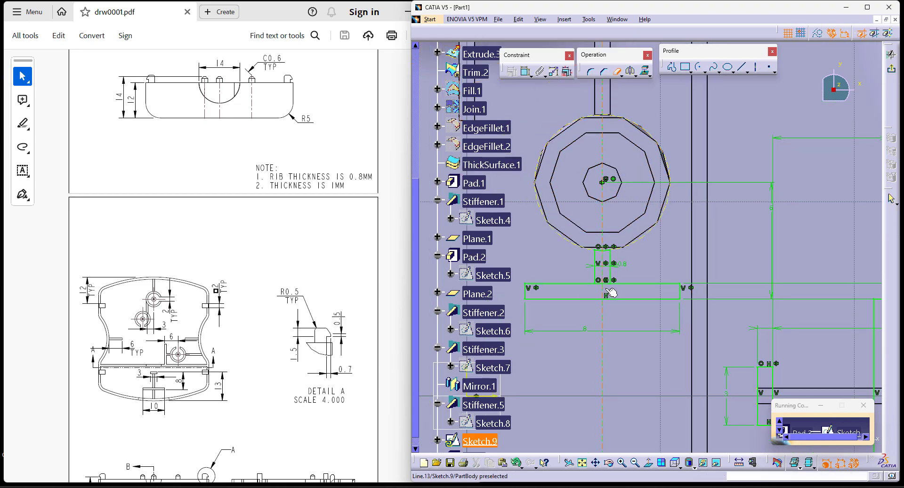
click(601, 283)
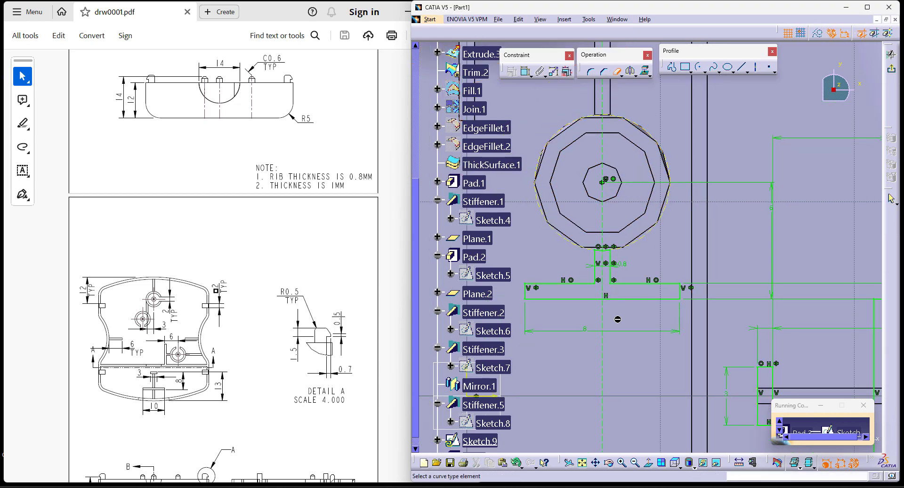
Exit the sketch and pad its rib profiles in the reversed direction with the limit type Up to next
ctrl+middle_drag(623, 179, 697, 433)
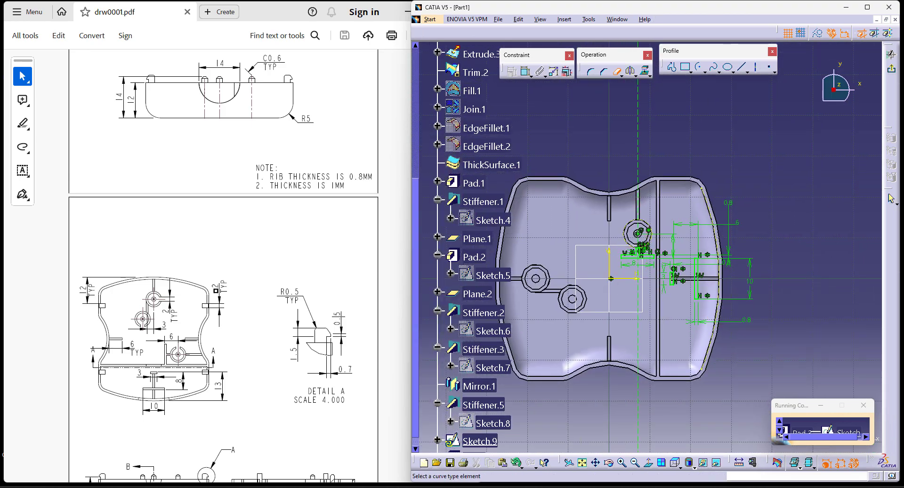
click(892, 72)
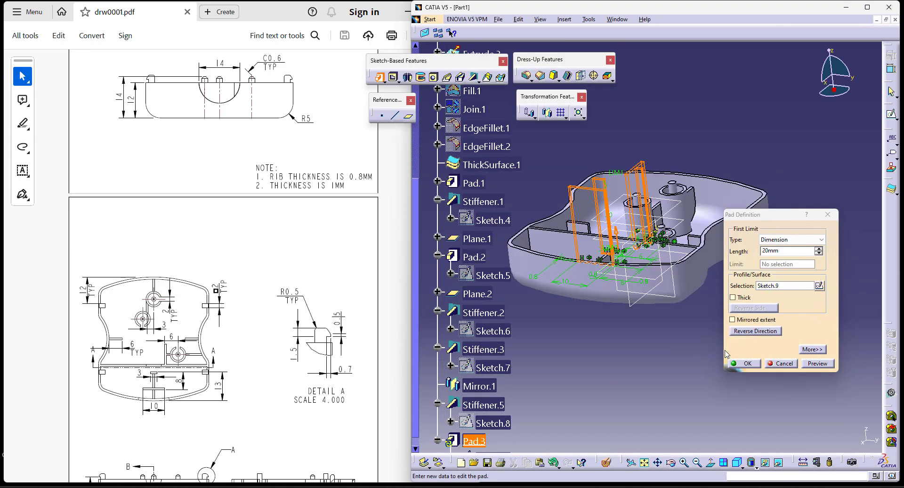
click(753, 332)
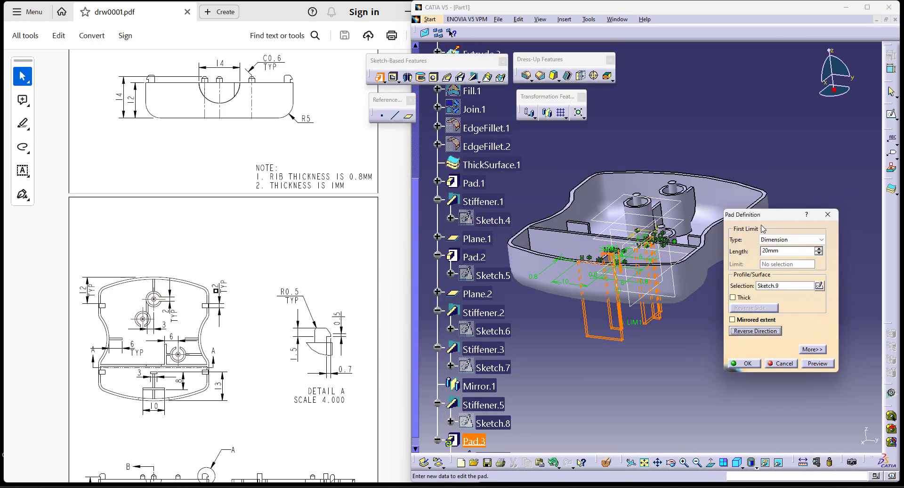
click(800, 240)
click(787, 257)
click(746, 363)
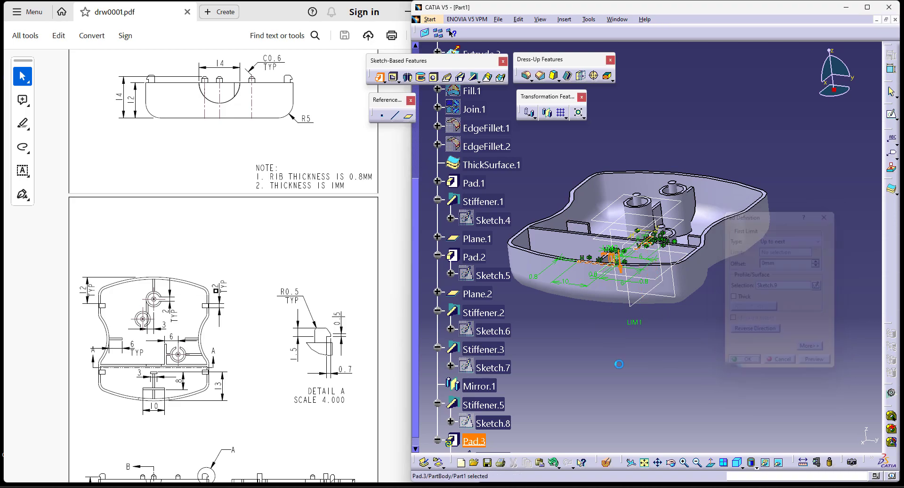
middle_drag(706, 367, 676, 377)
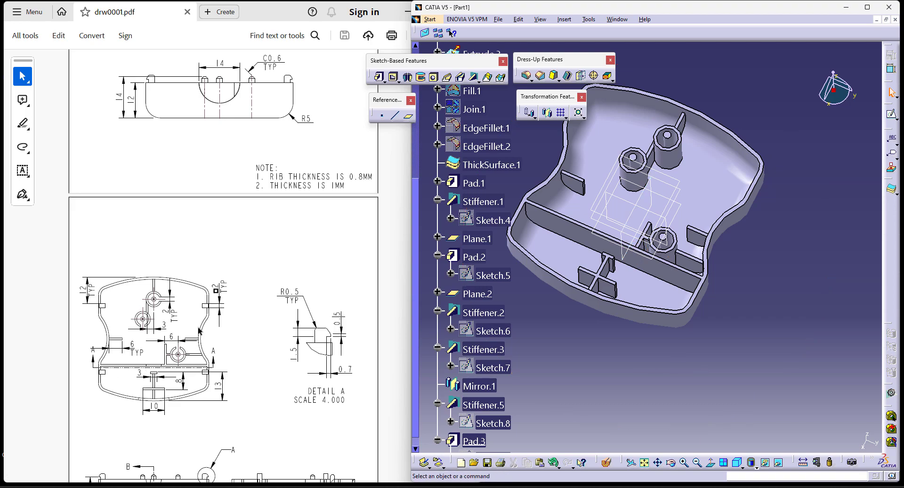
scroll(203, 328, down, 3)
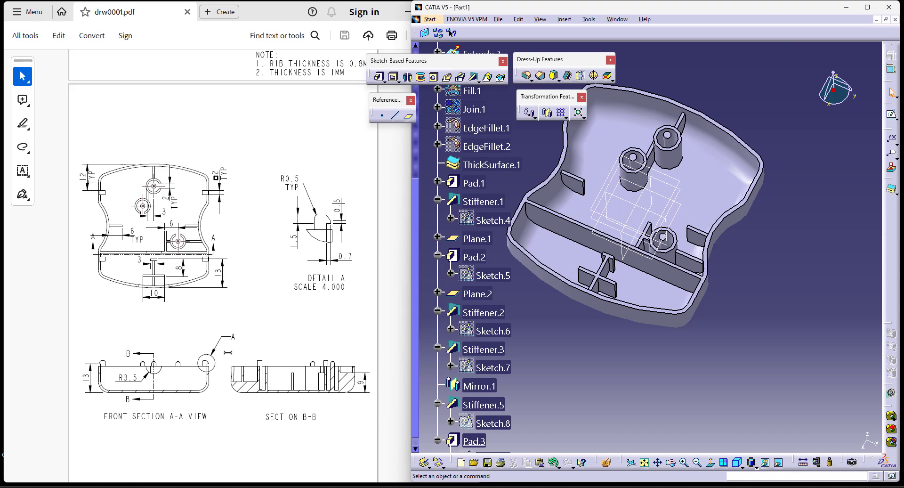
scroll(126, 384, down, 1)
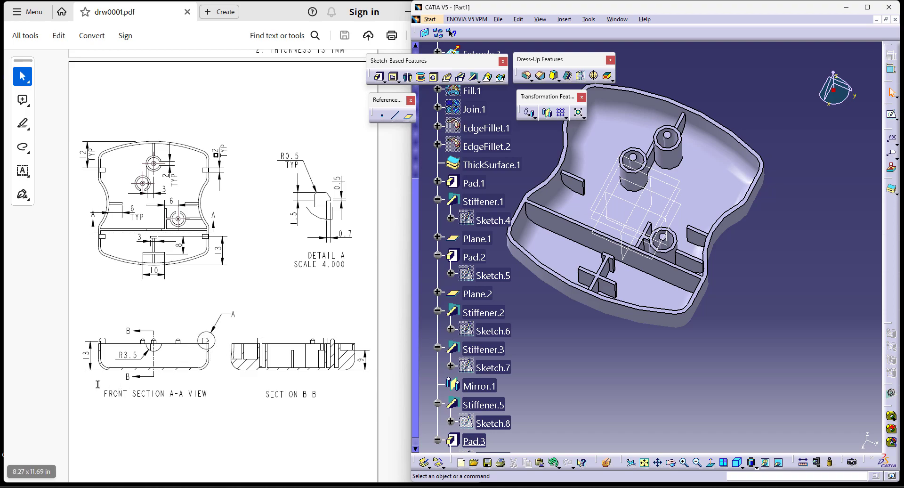
Create a reference plane offset from the xy plane
middle_drag(632, 395, 616, 375)
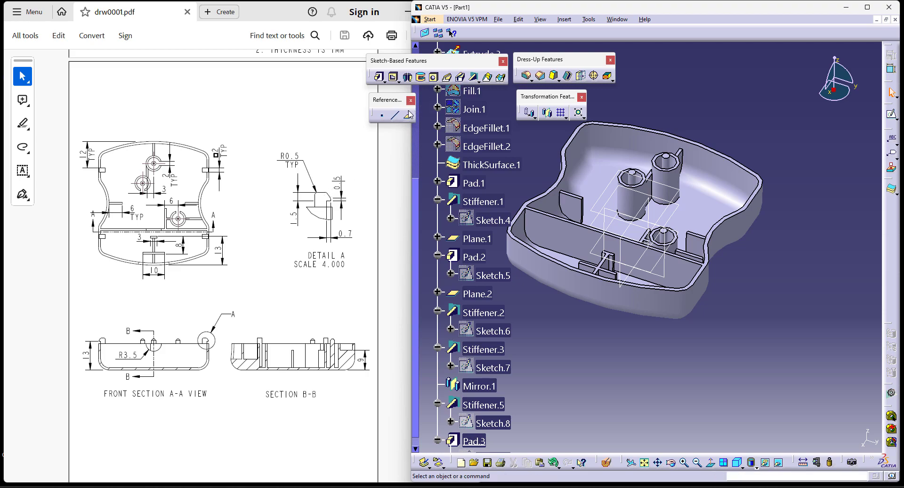
middle_drag(660, 301, 655, 245)
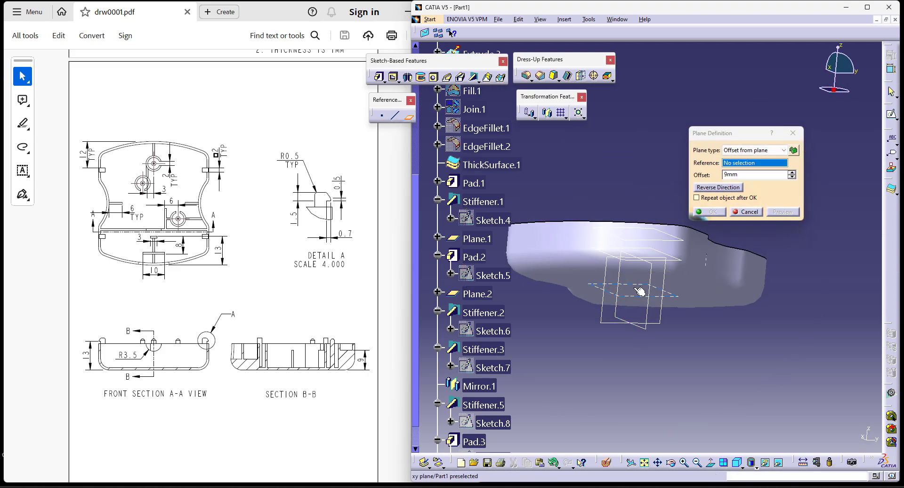
click(640, 285)
middle_drag(636, 273, 646, 373)
click(758, 176)
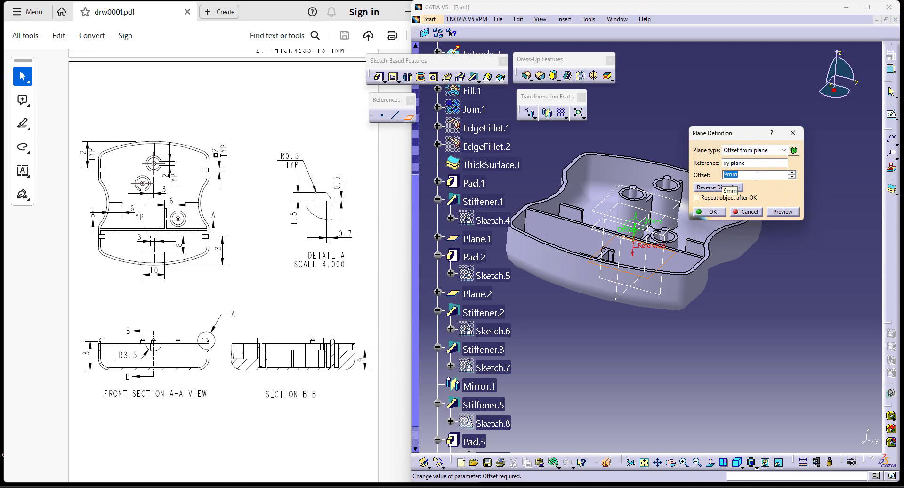
key(Return)
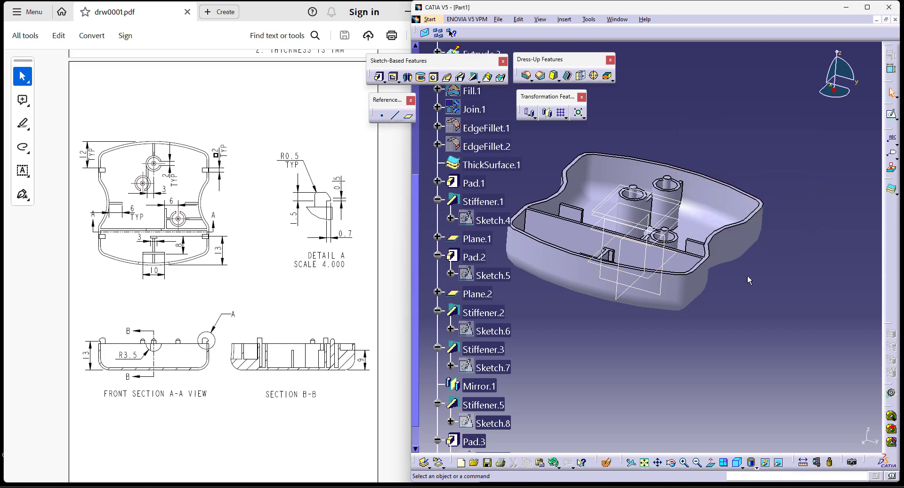
Start a pad sketch on the new offset plane and project the straight rim edge beside the curved end as a construction element
click(379, 74)
click(477, 355)
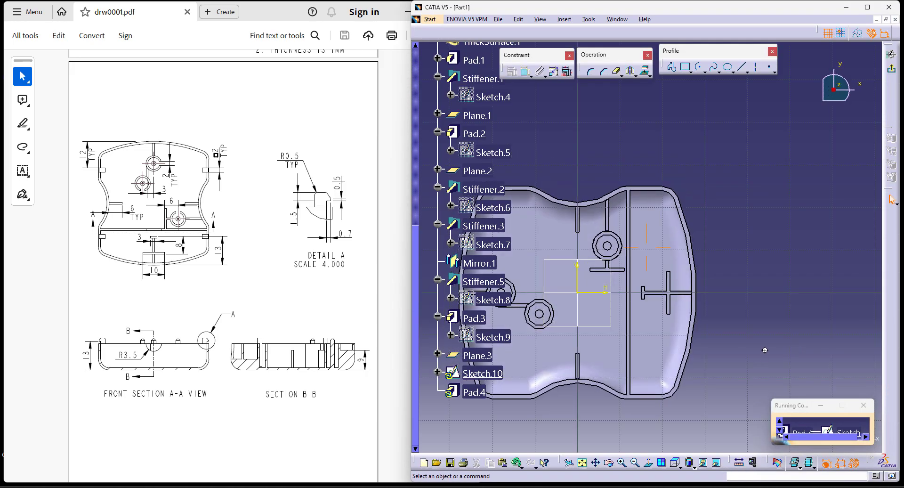
middle_drag(623, 168, 657, 160)
click(857, 34)
click(644, 71)
click(665, 138)
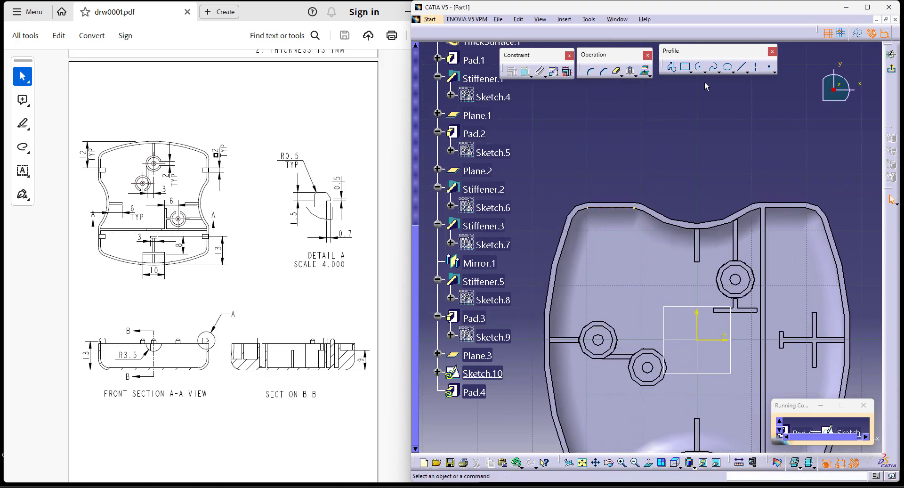
Draw a small rectangle starting on the projected straight rim edge and extending into the cover
click(685, 68)
click(602, 208)
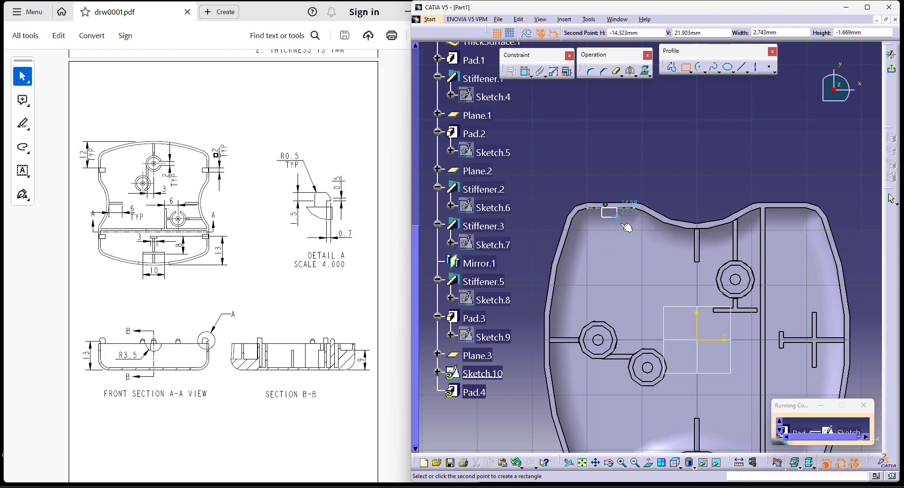
click(620, 223)
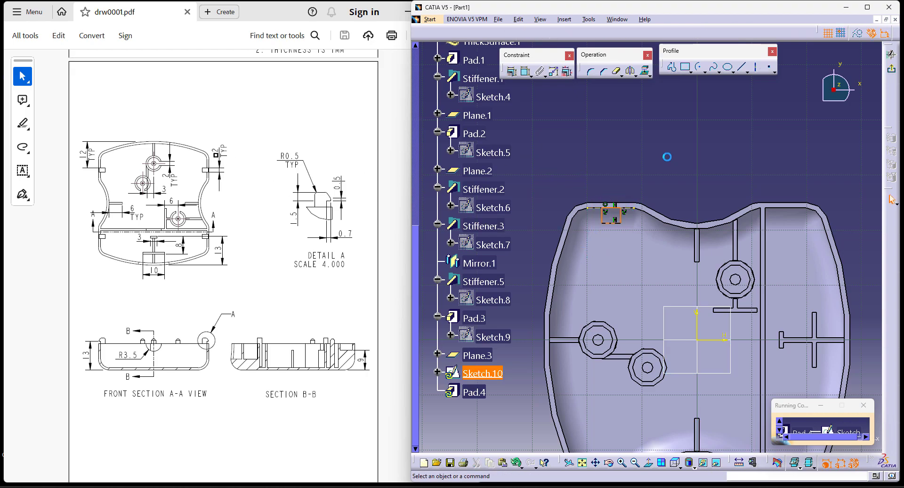
Dimension the small rectangle's width and height and set both to 2 mm
click(526, 71)
click(610, 208)
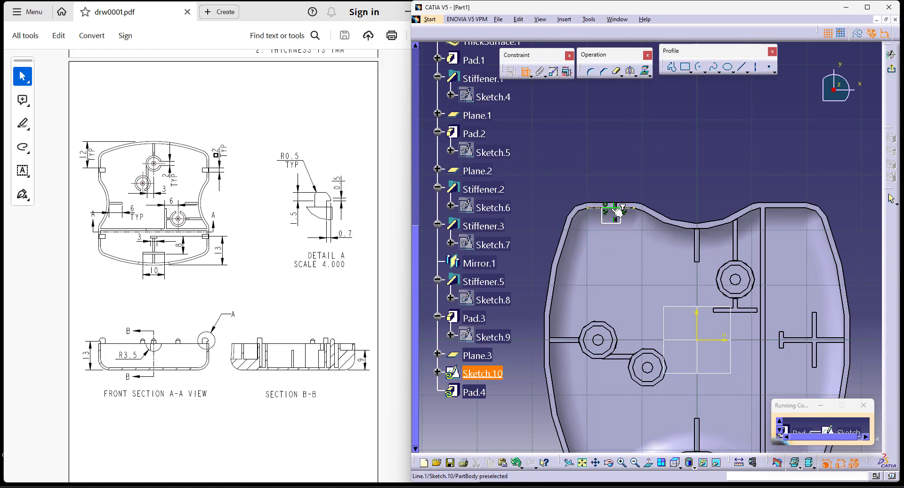
double_click(612, 176)
text(2)
key(Return)
click(614, 215)
click(641, 193)
double_click(640, 194)
text(2)
key(Return)
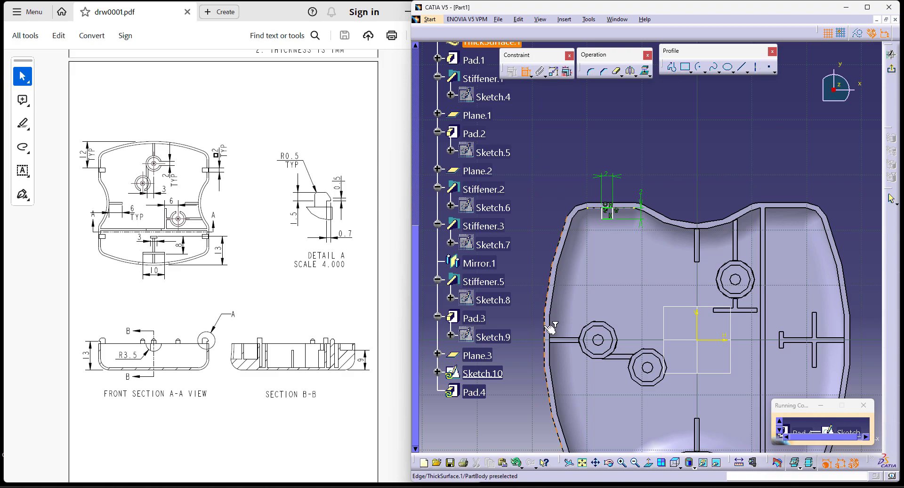
Try to dimension the distance between the curved outer rim edge and the near side of the small square
click(570, 227)
click(605, 209)
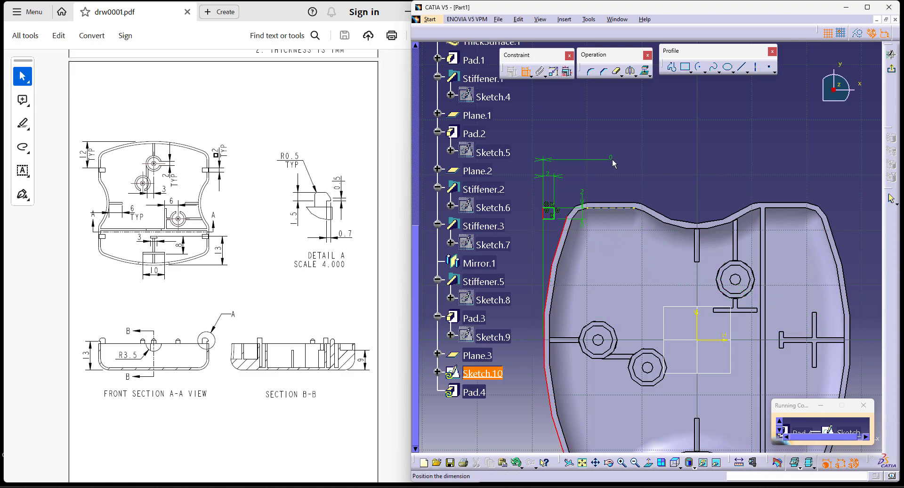
key(ctrl+z)
key(Escape)
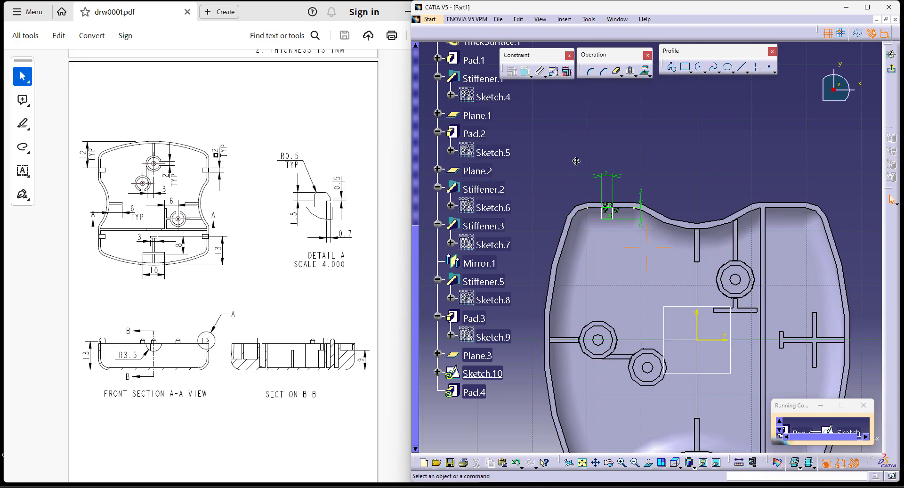
Project the curved outer rim edge at the cover's end into the sketch as a construction element
middle_drag(571, 164, 594, 154)
click(574, 266)
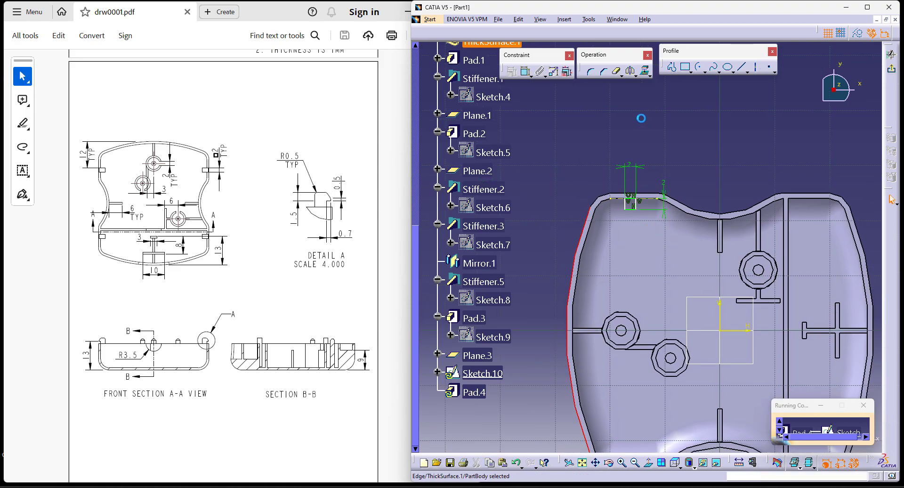
click(643, 70)
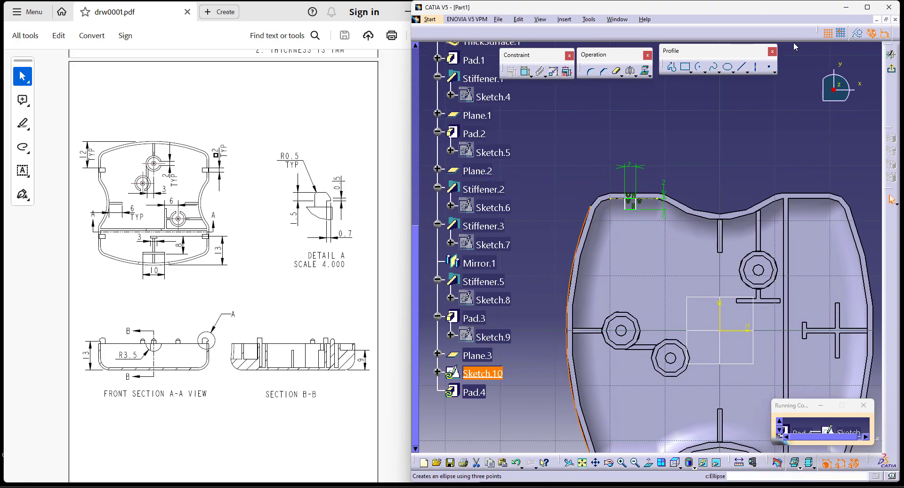
Draw a vertical infinite construction line through the outermost point of the projected curved edge
click(747, 72)
click(773, 79)
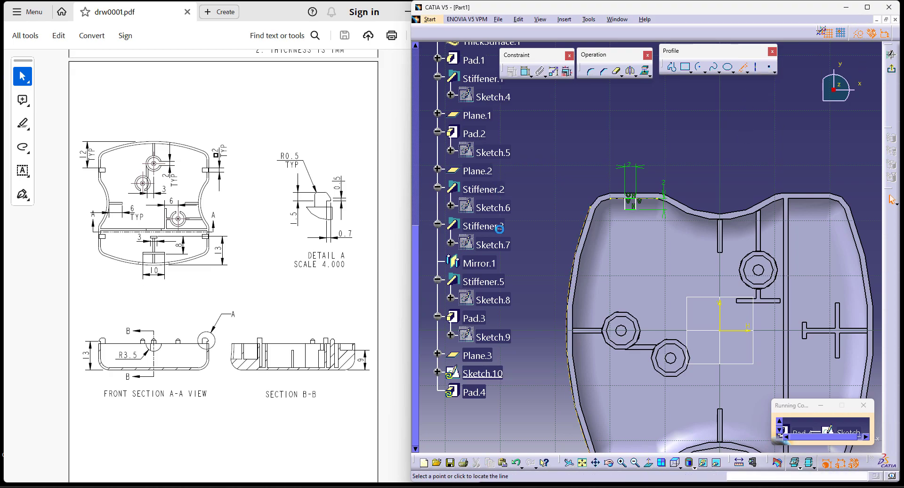
click(568, 330)
middle_drag(577, 184, 559, 222)
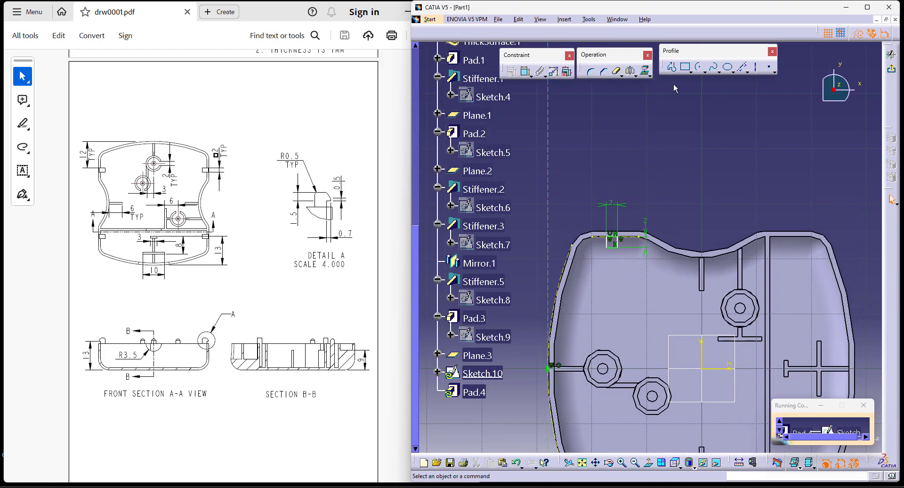
Dimension the distance between the vertical construction line and the near side of the small square and set it to 12 mm
click(526, 73)
click(548, 200)
click(606, 239)
click(578, 182)
double_click(576, 177)
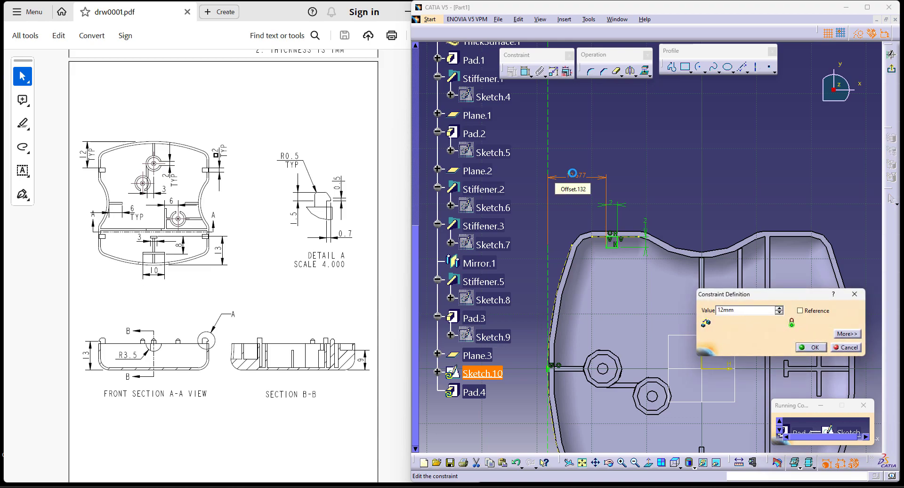
text(12)
key(Return)
Exit the sketch and pad the small square in the reversed direction with the limit type Up to next
click(625, 161)
middle_drag(650, 158, 655, 187)
click(893, 73)
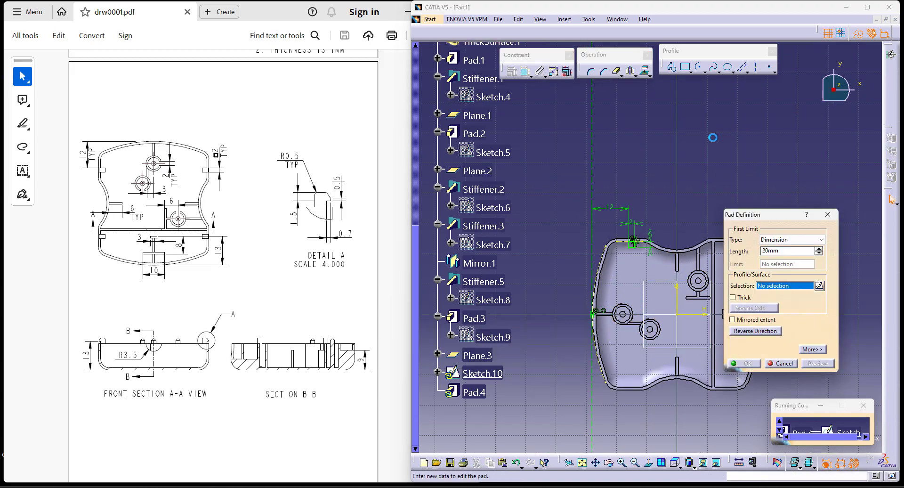
click(800, 239)
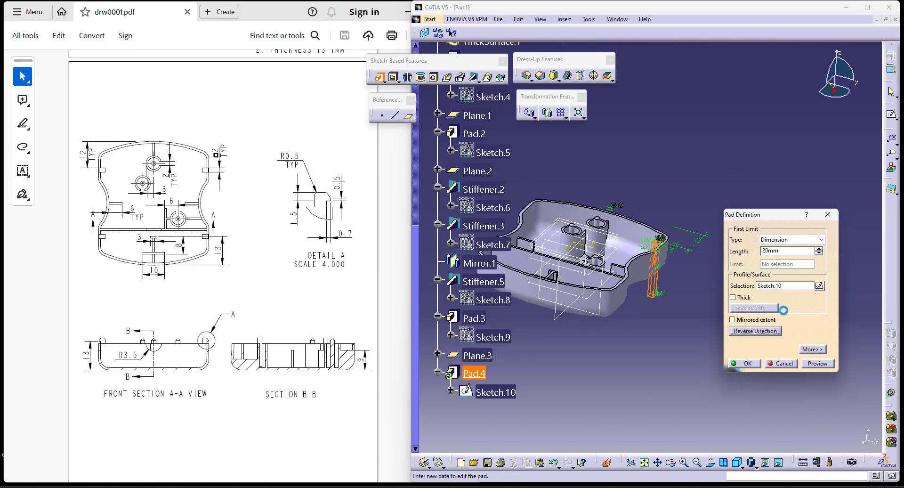
click(779, 251)
click(748, 363)
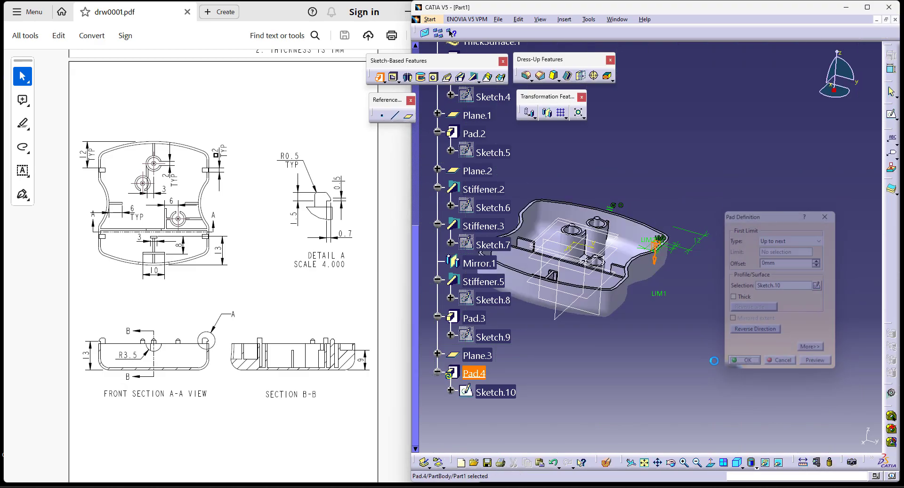
Start another pad sketch on the side face of the small block and project three of its edges as construction elements
middle_drag(678, 357, 740, 267)
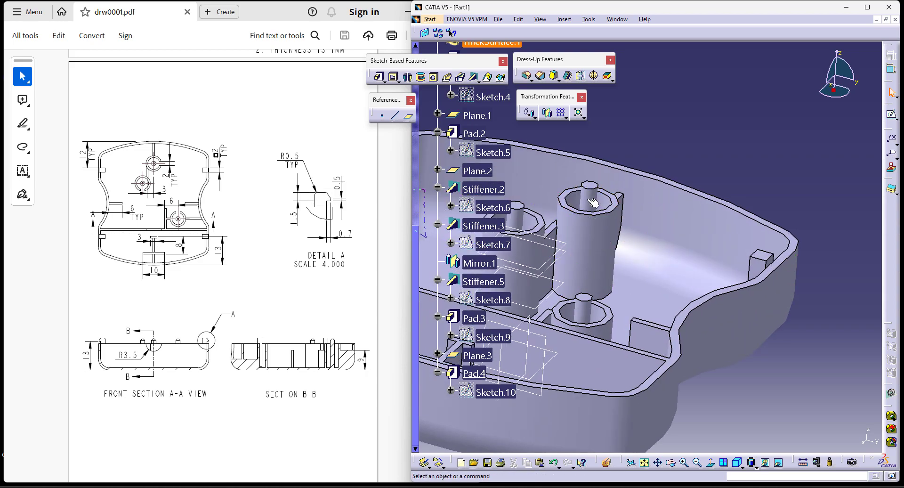
click(378, 76)
click(819, 286)
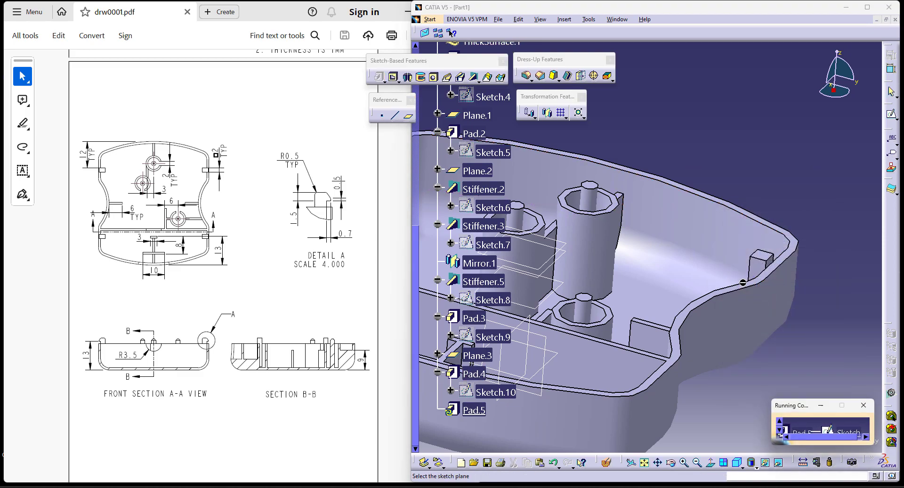
click(762, 269)
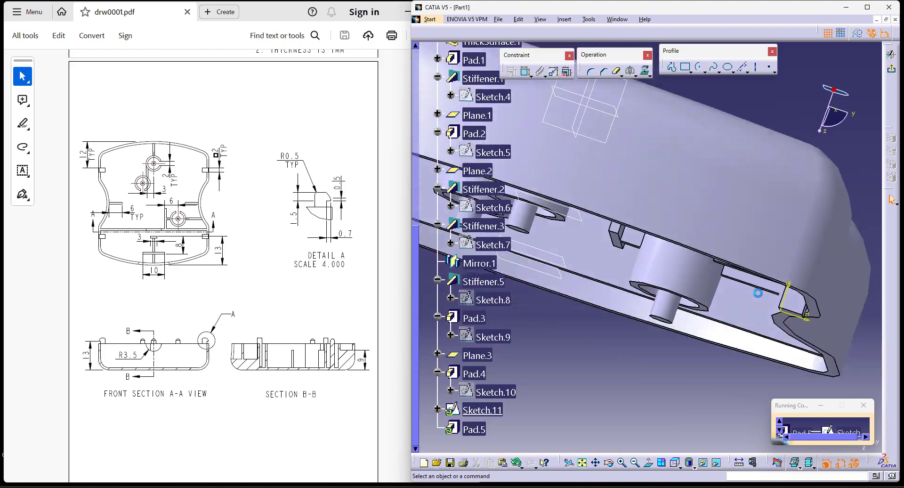
click(648, 465)
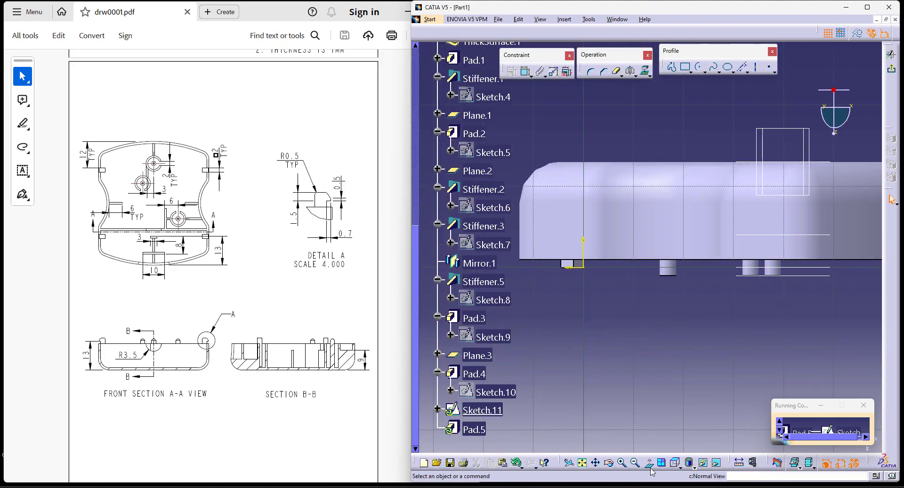
click(688, 463)
click(689, 399)
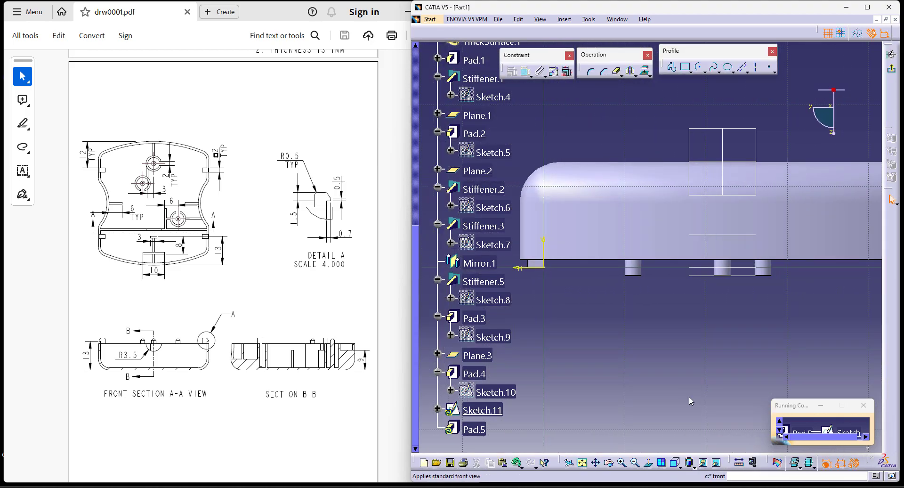
mouse_move(818, 257)
middle_down()
mouse_move(769, 250)
mouse_move(767, 182)
mouse_move(728, 201)
middle_up()
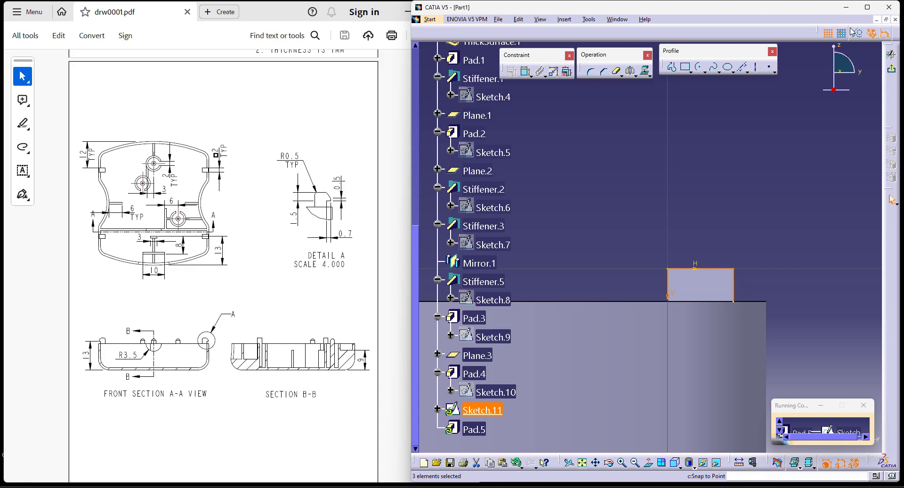
middle_drag(797, 166, 745, 216)
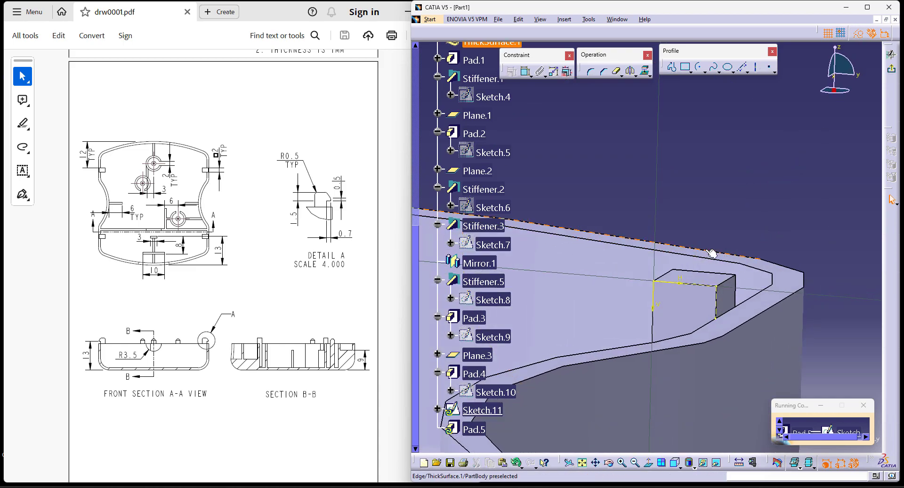
Draw a closed hook profile about 2.8 mm wide and 1.6 mm high on the block's upper edge, with a slanted corner and an overhanging lip
click(648, 463)
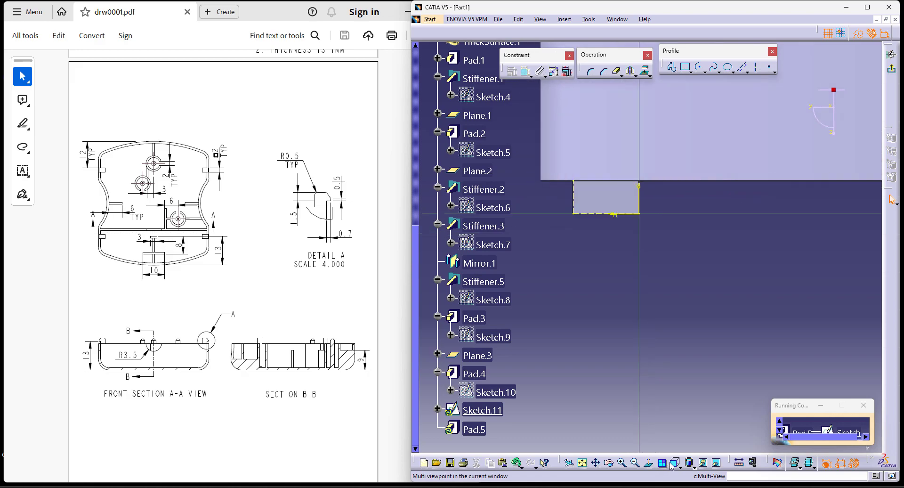
click(673, 464)
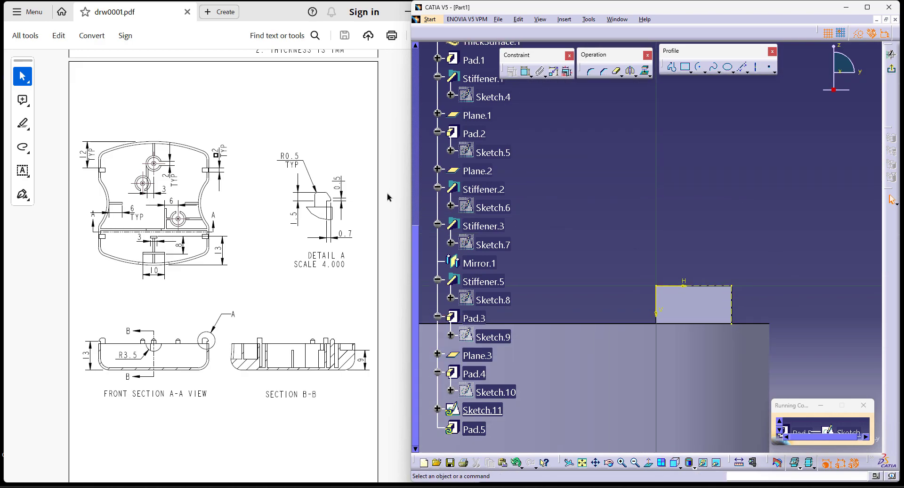
click(671, 69)
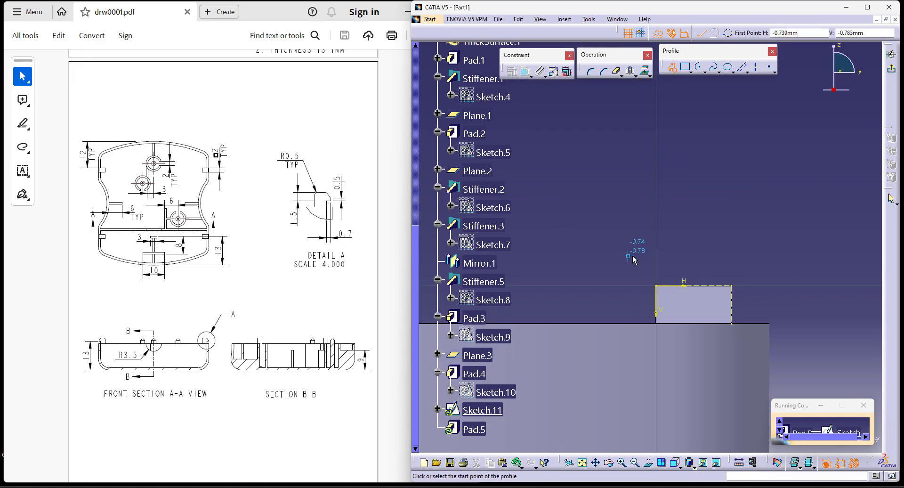
click(658, 286)
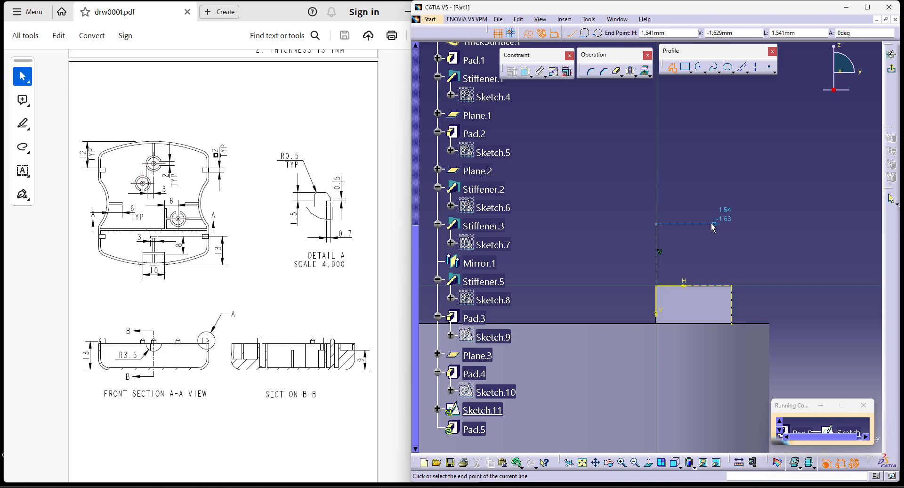
click(731, 224)
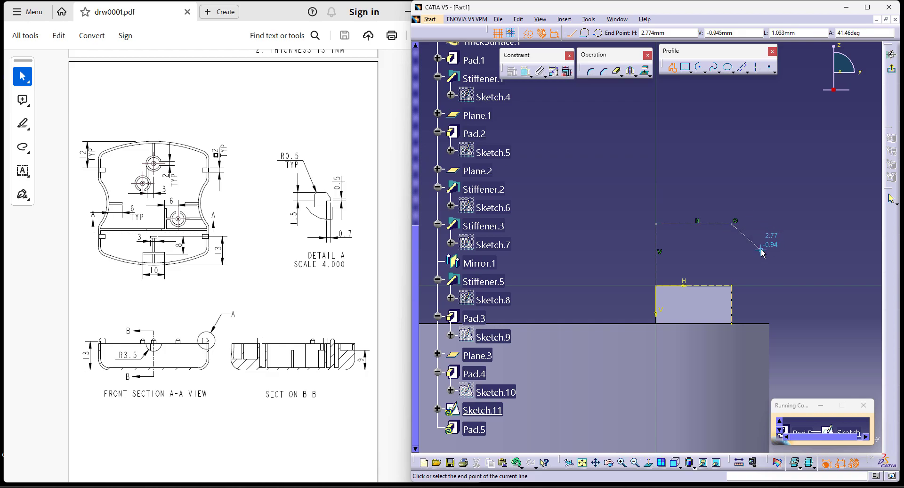
click(732, 264)
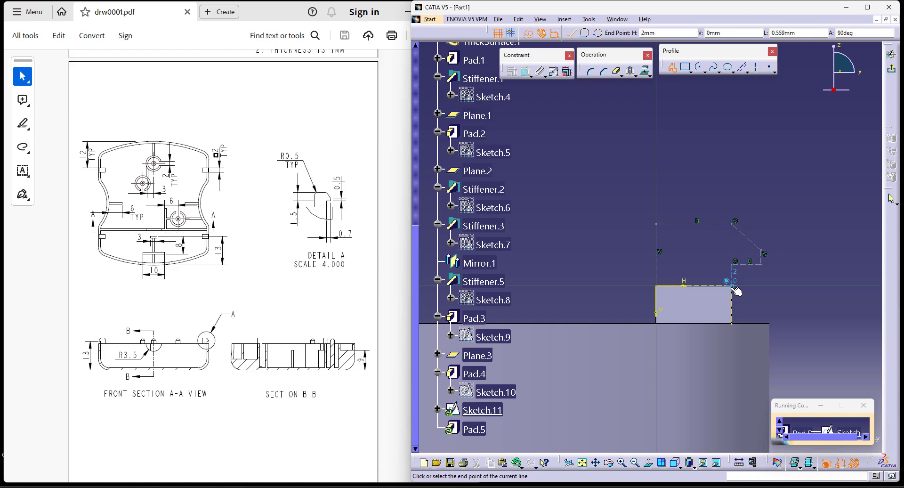
click(658, 288)
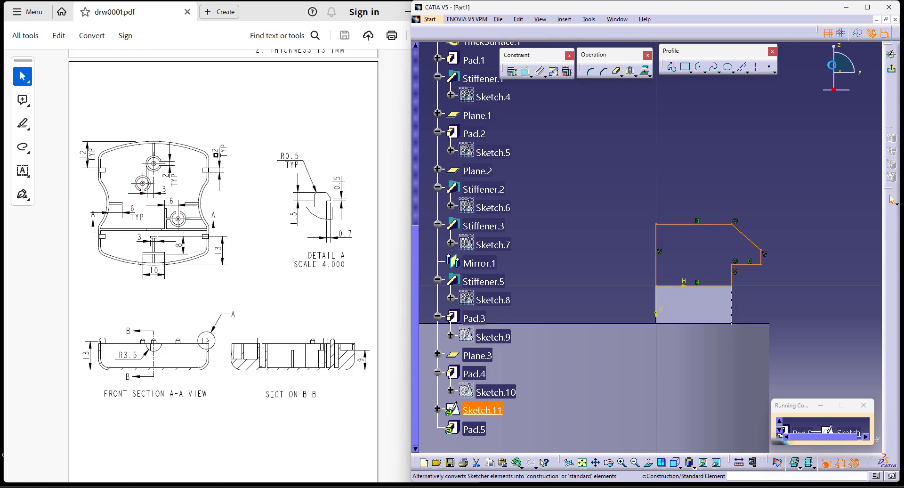
middle_drag(779, 200, 778, 183)
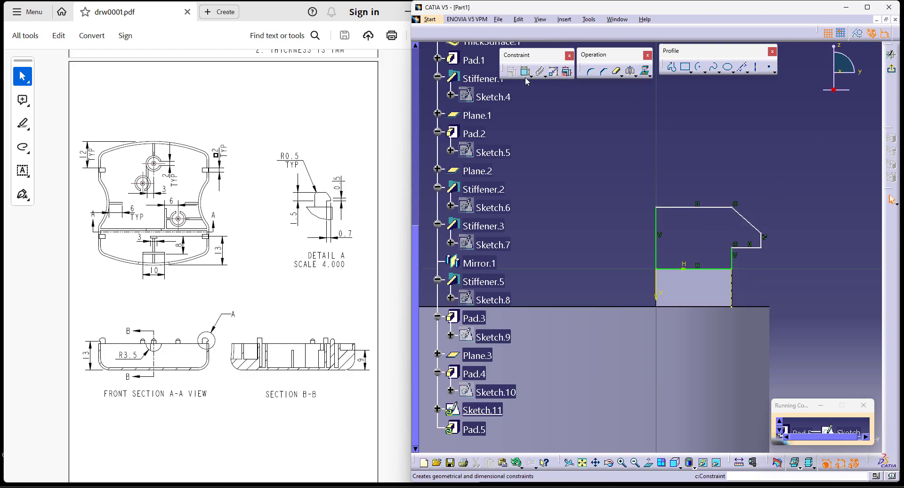
Dimension the hook profile's long vertical edge and set its height to 1.5 mm
click(655, 249)
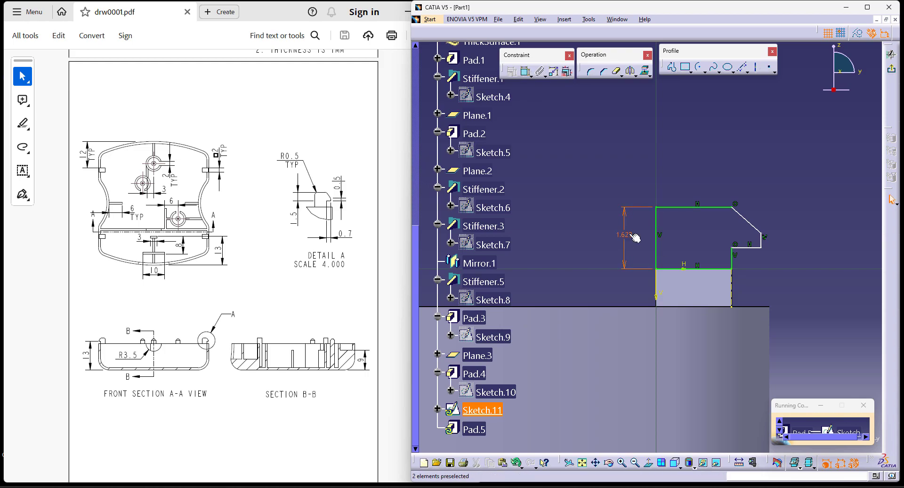
double_click(630, 238)
text(1.5)
key(Return)
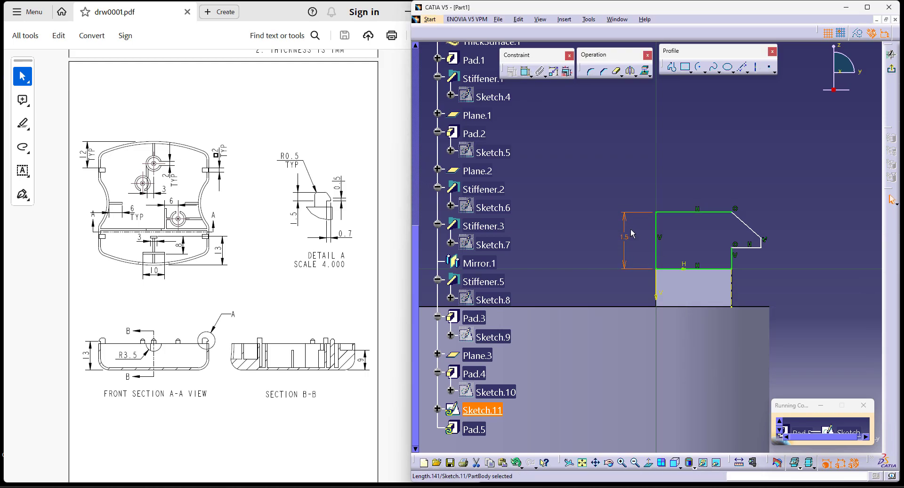
click(767, 171)
Dimension the short vertical edge of the hook's lip and set it to 0.5 mm
click(525, 71)
click(763, 246)
click(793, 255)
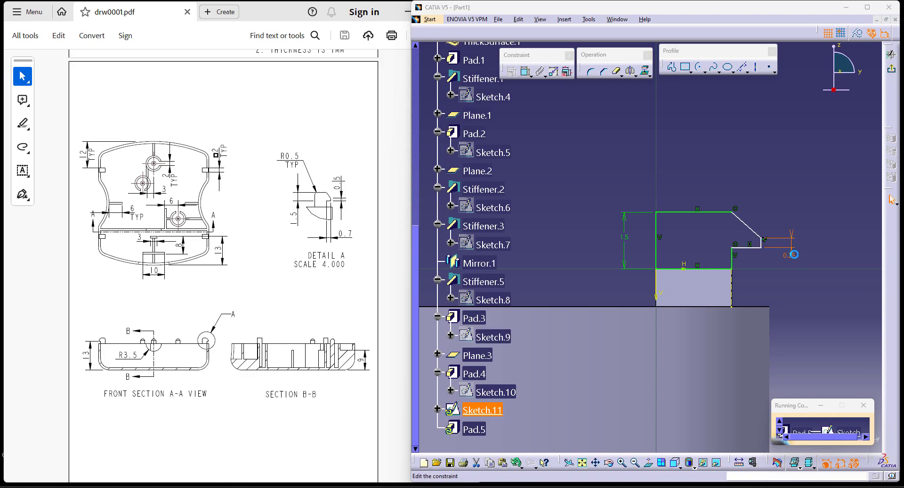
double_click(794, 255)
text(0.5)
key(Return)
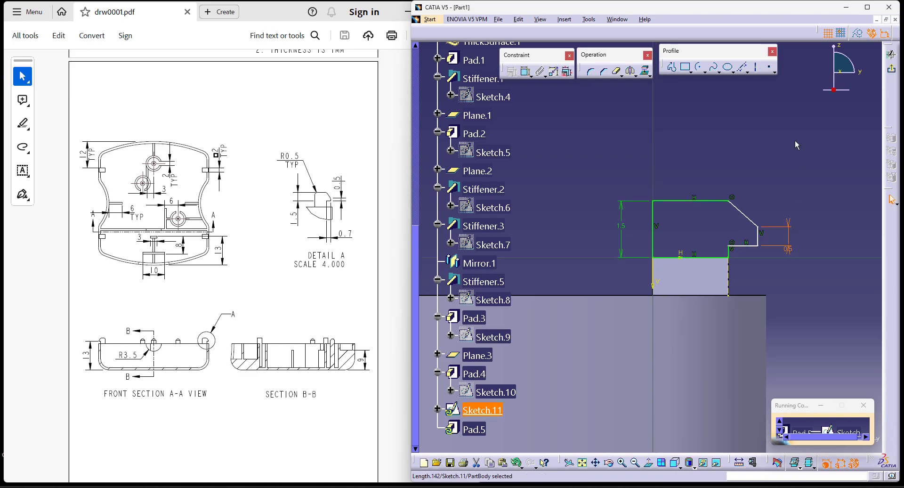
Dimension the lip's horizontal overhang from the block's side edge and set it to 0.7 mm
click(526, 73)
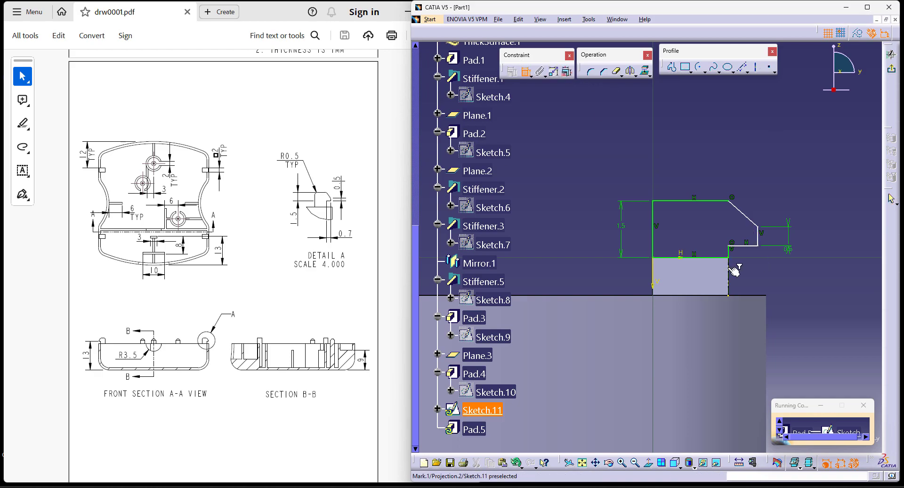
click(762, 239)
click(789, 284)
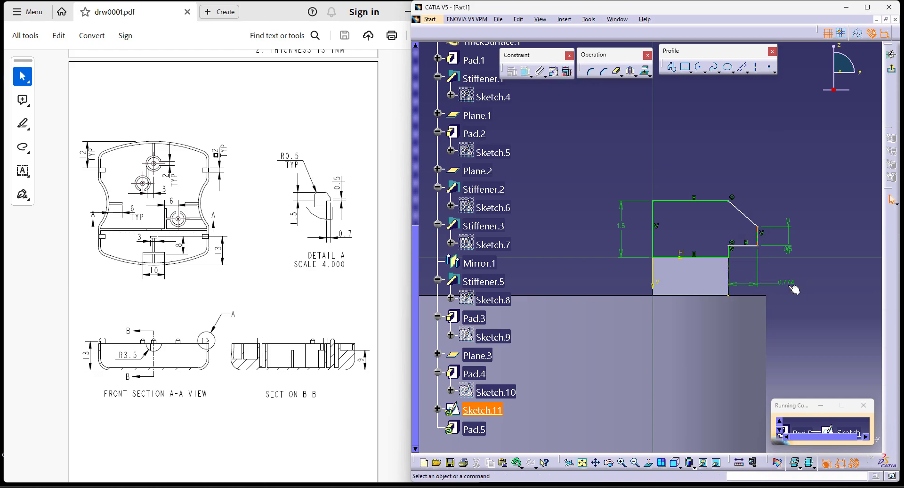
double_click(784, 283)
text(0.7mm)
key(Return)
Shift the lip slightly upward, dimension the short vertical edge between the lip and the block, and set it to 0.5 mm
middle_drag(771, 227, 786, 173)
middle_drag(778, 288, 786, 270)
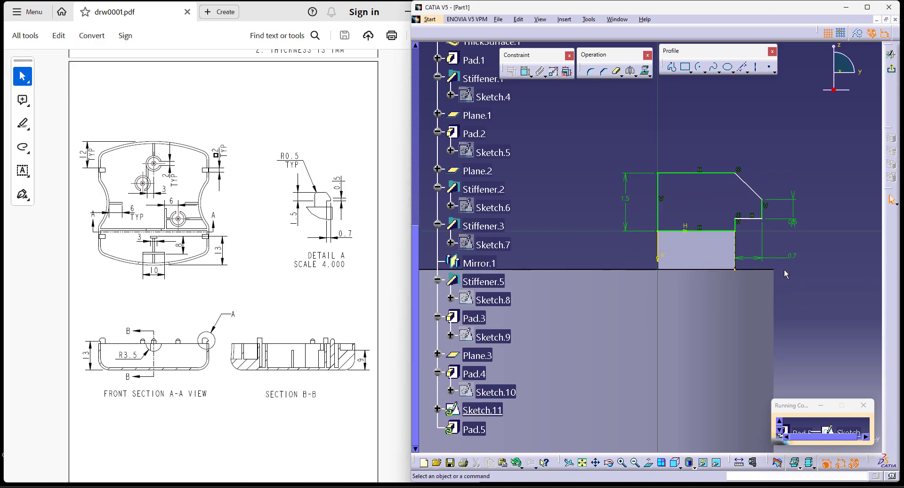
drag(762, 210, 755, 204)
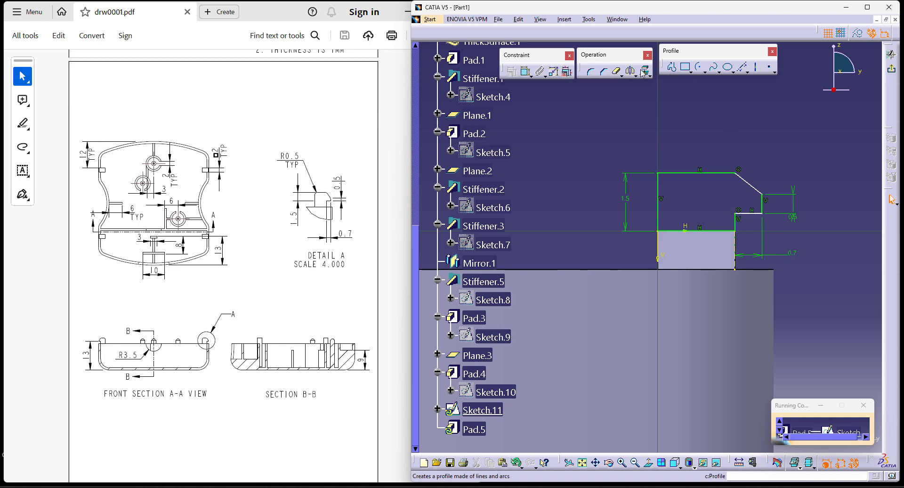
click(525, 70)
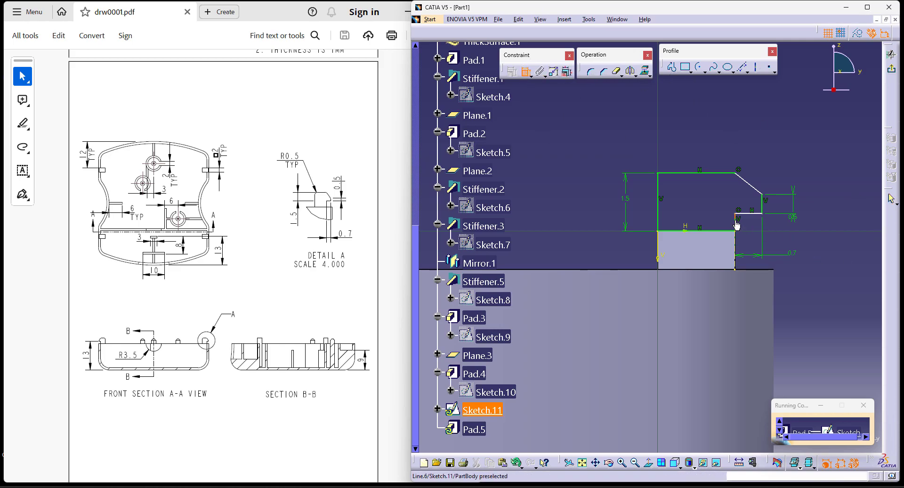
click(805, 286)
double_click(805, 281)
text(0.5)
key(Return)
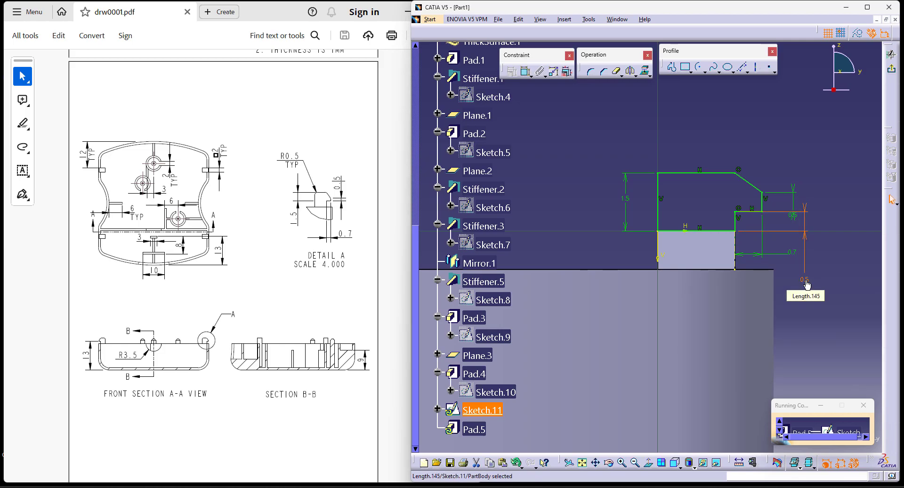
Exit the sketch and pad the hook profile with the limit type Up to plane, ending at the opposite side face of the block
click(892, 70)
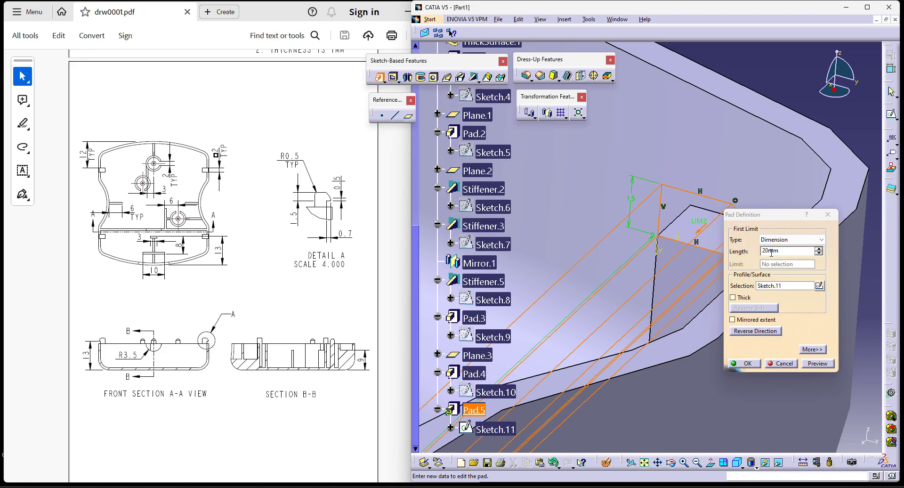
click(780, 240)
click(789, 270)
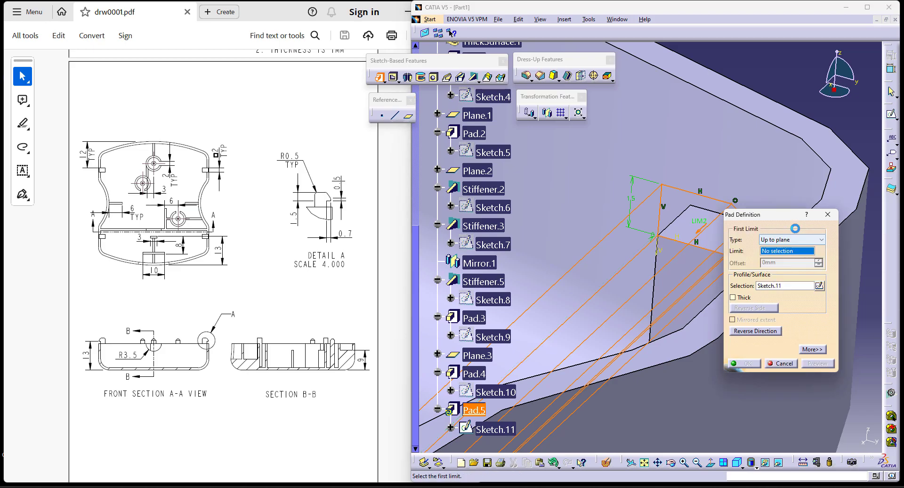
middle_drag(791, 188, 580, 270)
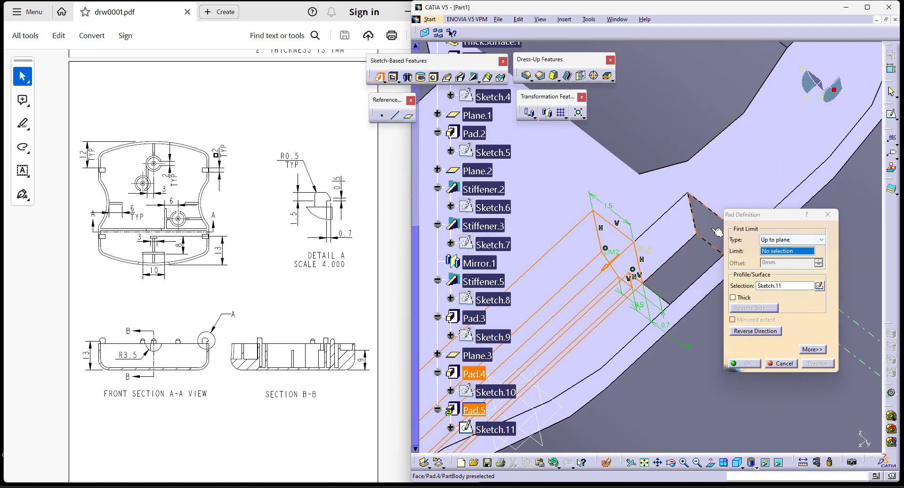
click(717, 231)
click(747, 363)
middle_drag(659, 264, 784, 311)
click(785, 311)
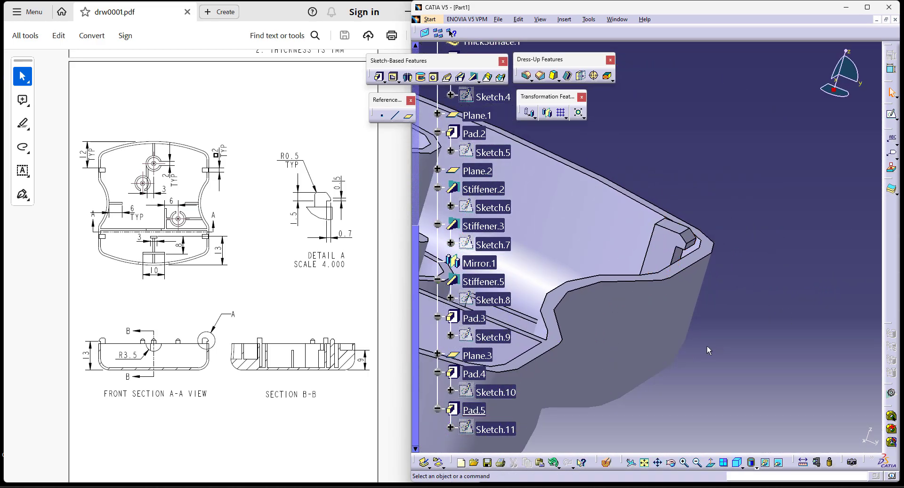
middle_drag(711, 343, 785, 267)
Mirror the block pad and the hook pad together about the zx plane
click(473, 376)
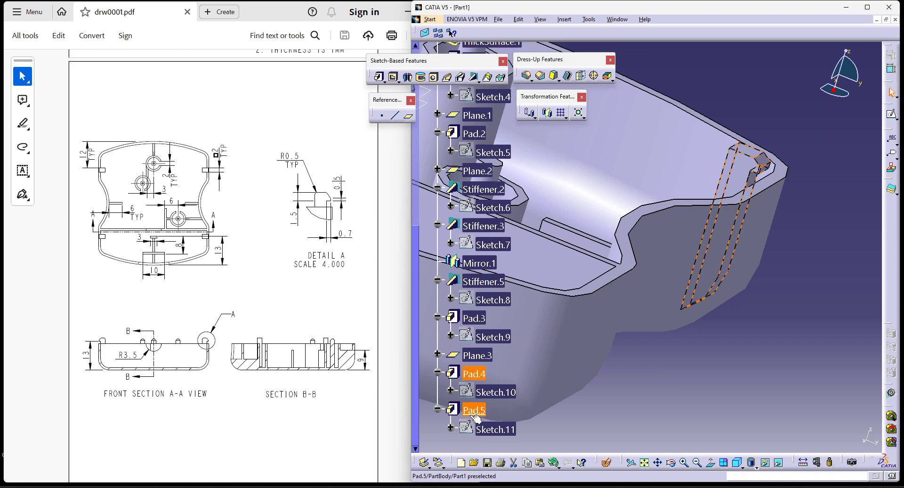
right_click(475, 413)
mouse_move(527, 411)
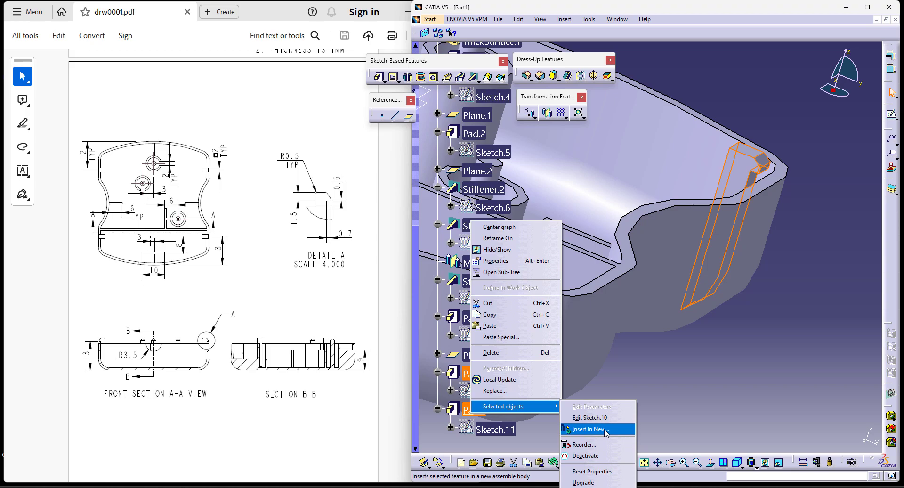
click(722, 375)
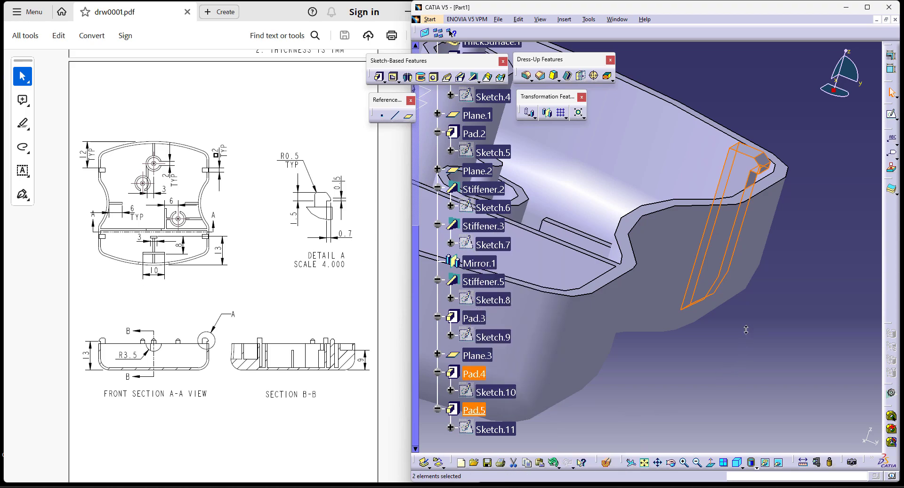
ctrl+middle_drag(746, 324, 733, 120)
click(546, 113)
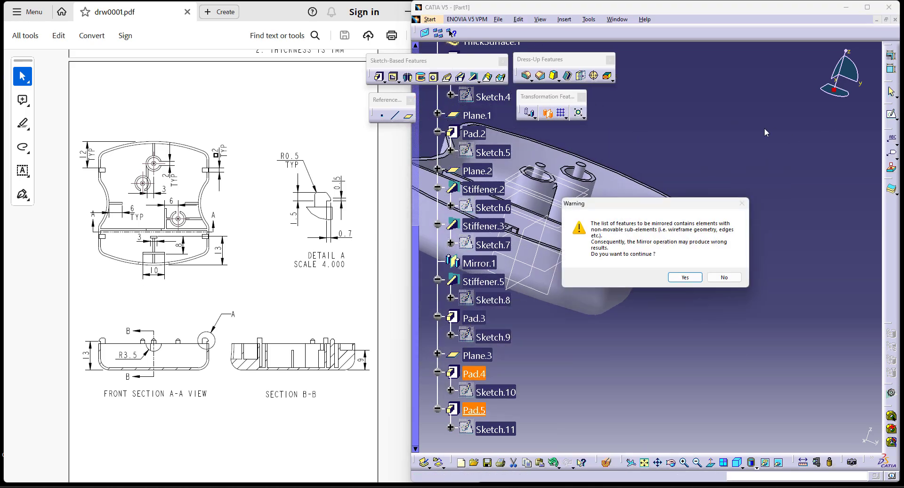
click(685, 277)
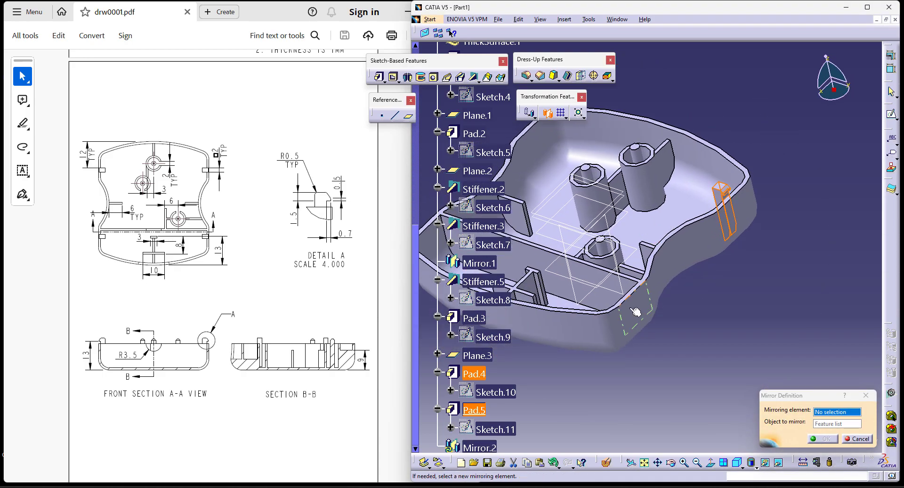
click(577, 299)
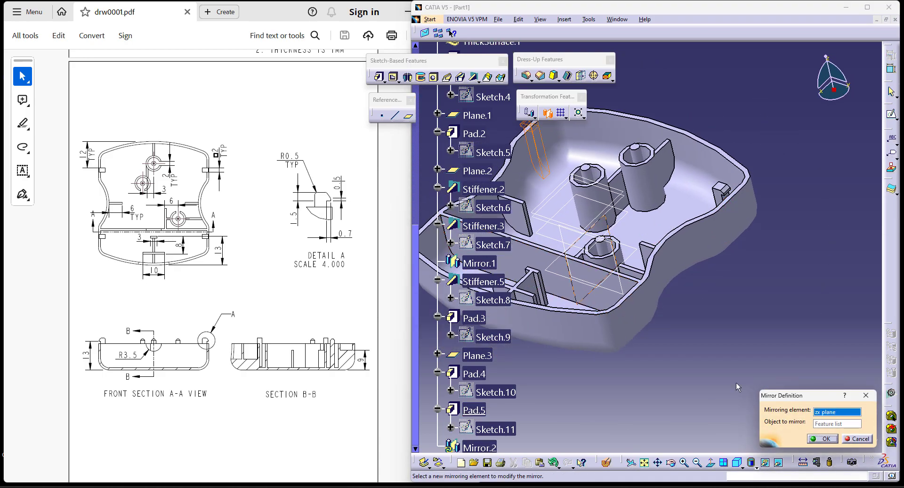
middle_drag(723, 386, 772, 371)
scroll(772, 370, up, 1)
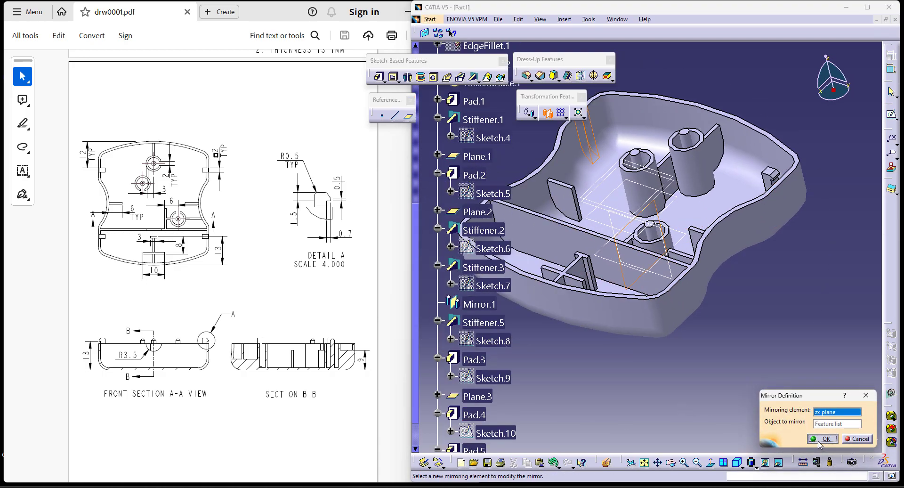
click(818, 439)
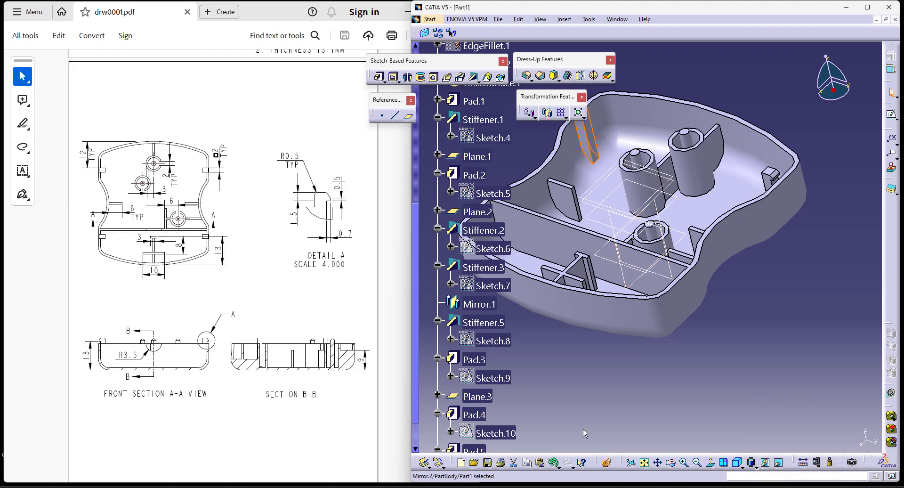
Mirror the block pad (Pad.4) about the yz plane
click(549, 114)
click(706, 267)
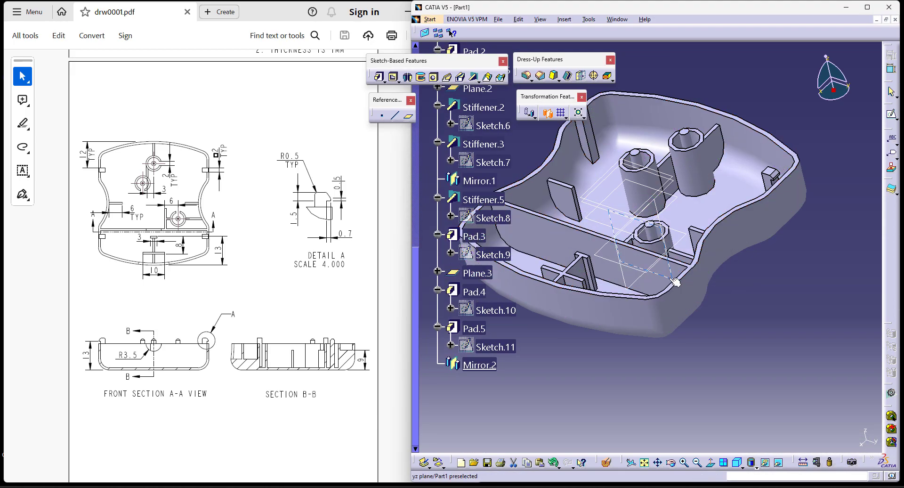
click(474, 292)
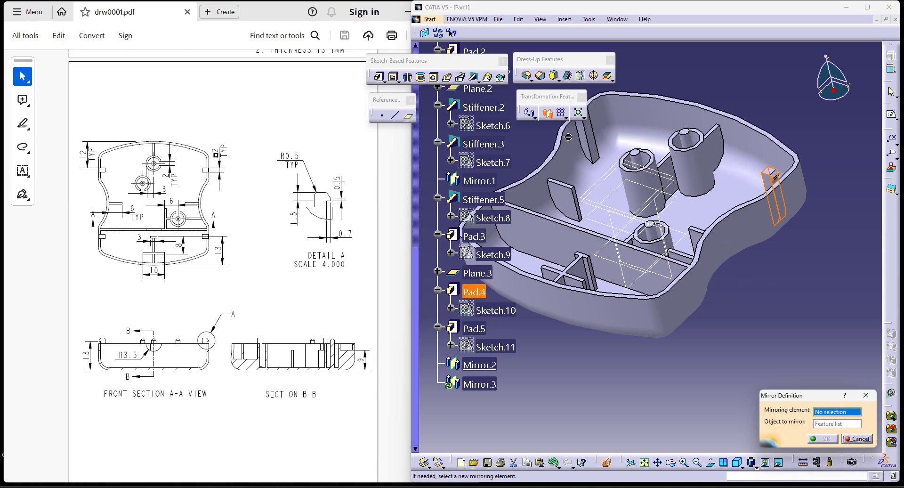
click(673, 286)
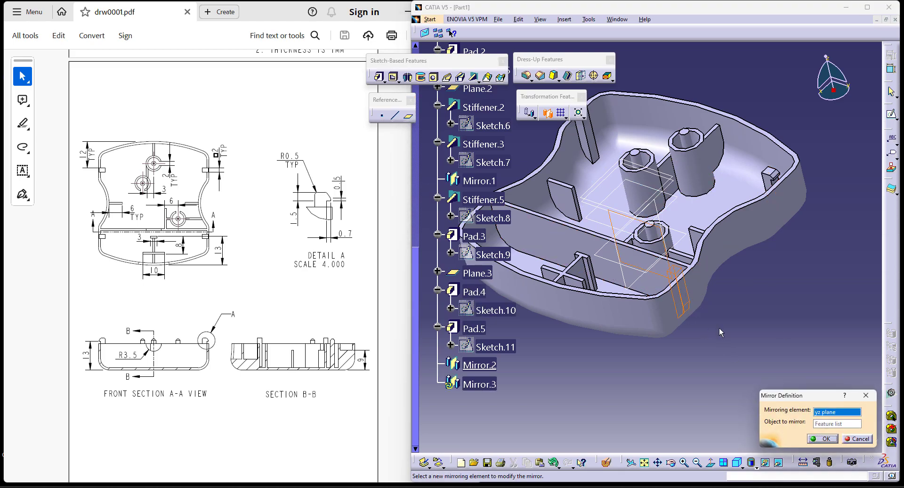
click(822, 439)
Try to mirror the block feature that was mirrored about the yz plane
click(470, 386)
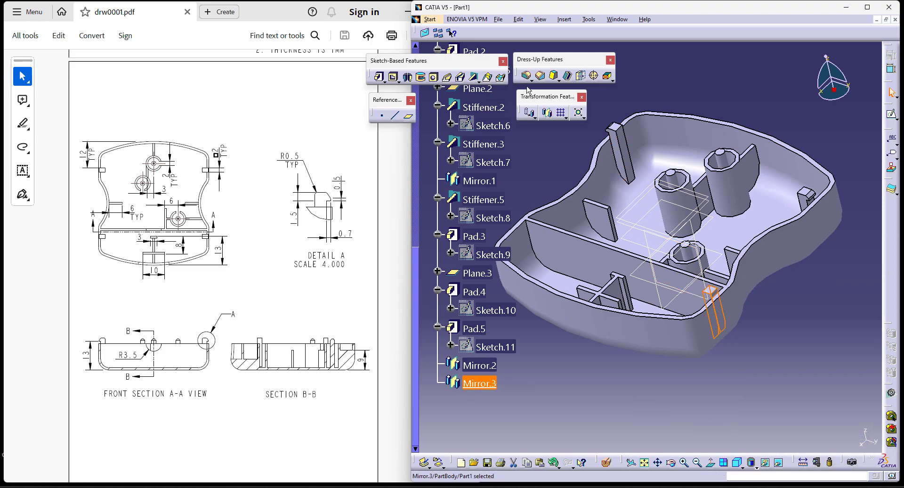
click(548, 114)
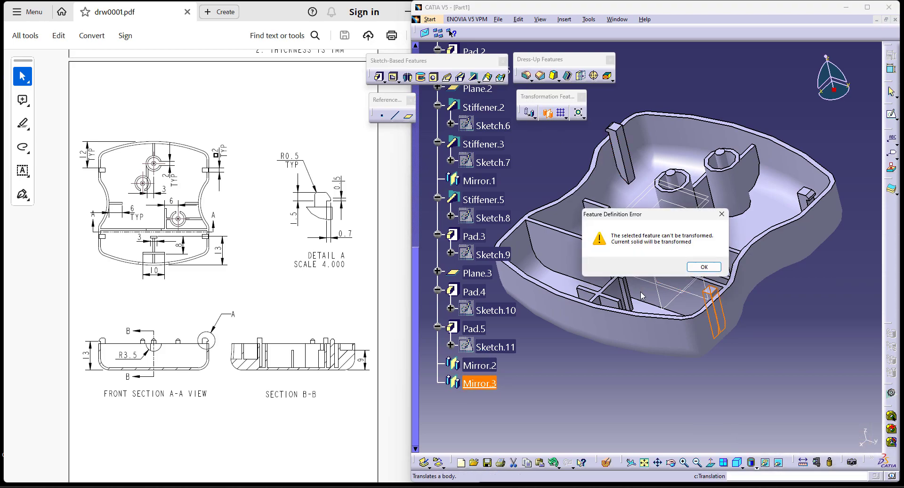
click(703, 266)
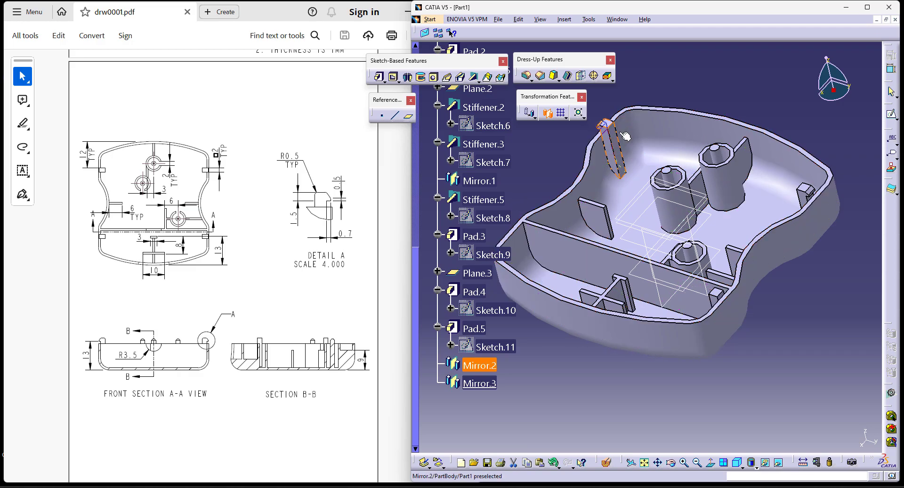
mouse_move(616, 330)
middle_down()
mouse_move(606, 347)
mouse_move(594, 342)
middle_up()
middle_drag(669, 359, 697, 369)
middle_drag(597, 364, 678, 356)
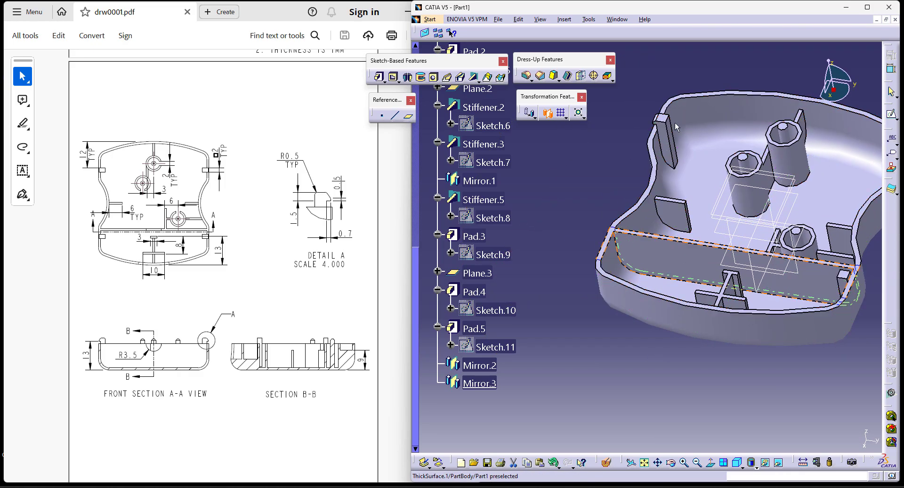
middle_drag(702, 329, 694, 287)
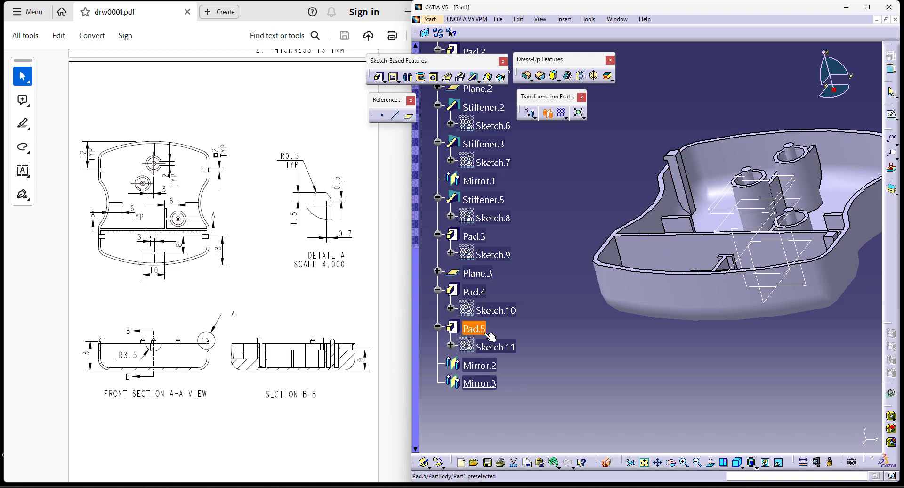
right_click(480, 368)
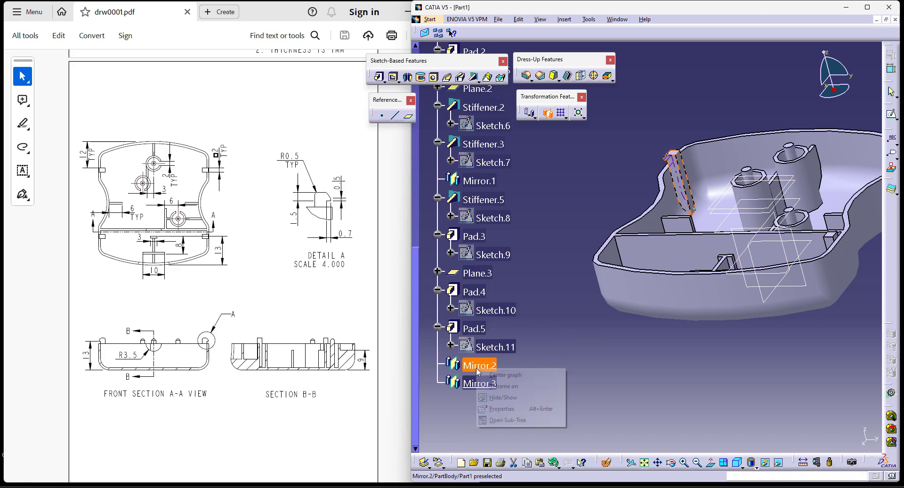
click(659, 398)
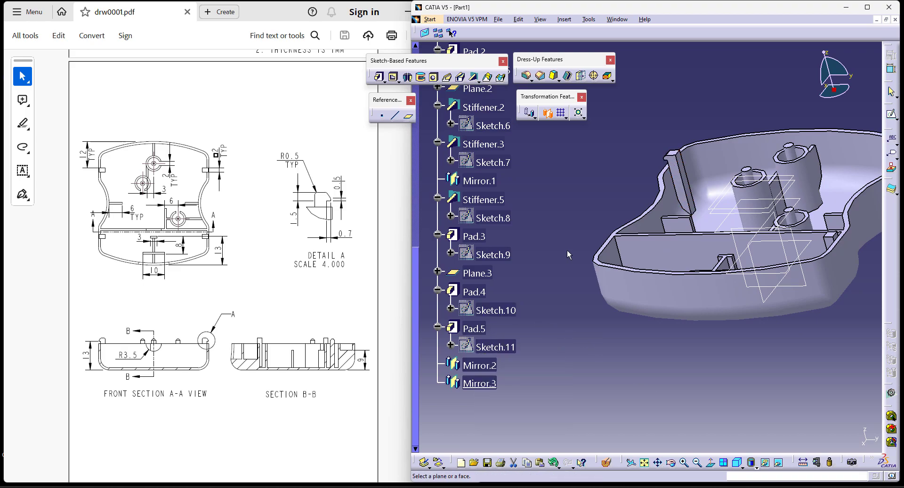
Delete both mirror features, Mirror.2 and Mirror.3, made from the block and hook pads
right_click(488, 366)
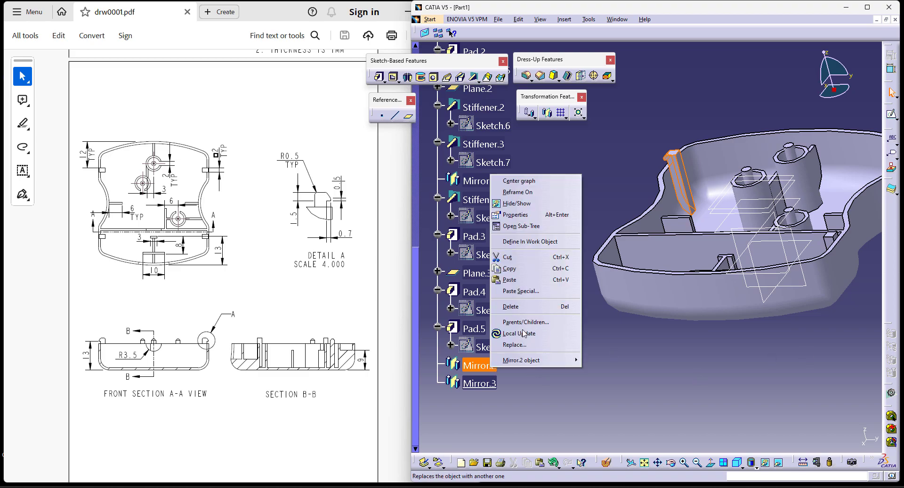
click(510, 306)
click(772, 262)
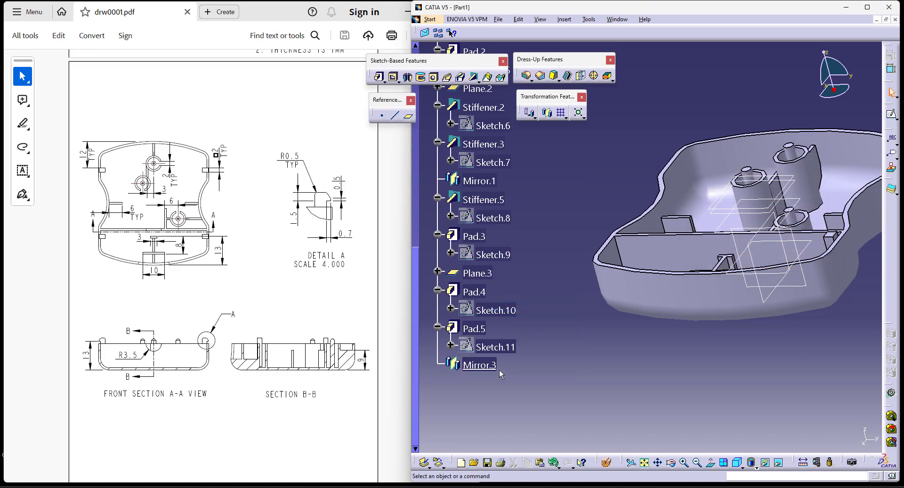
right_click(478, 364)
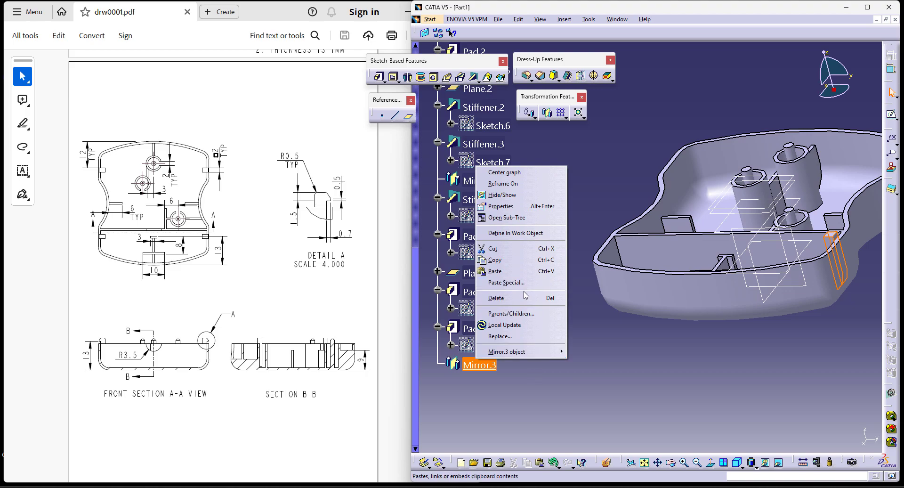
click(510, 306)
Mirror the block pad's square profile about the horizontal centre line in its sketch, and mirror the updated pad about the yz plane
click(468, 328)
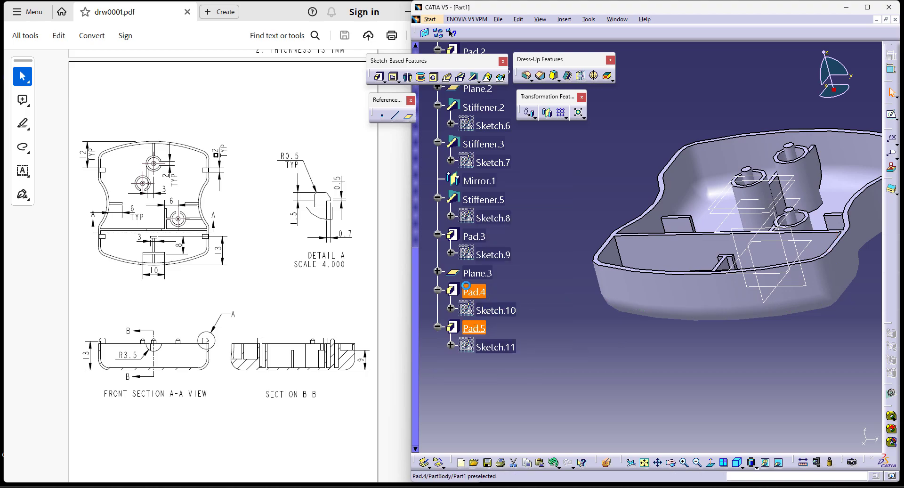
double_click(470, 290)
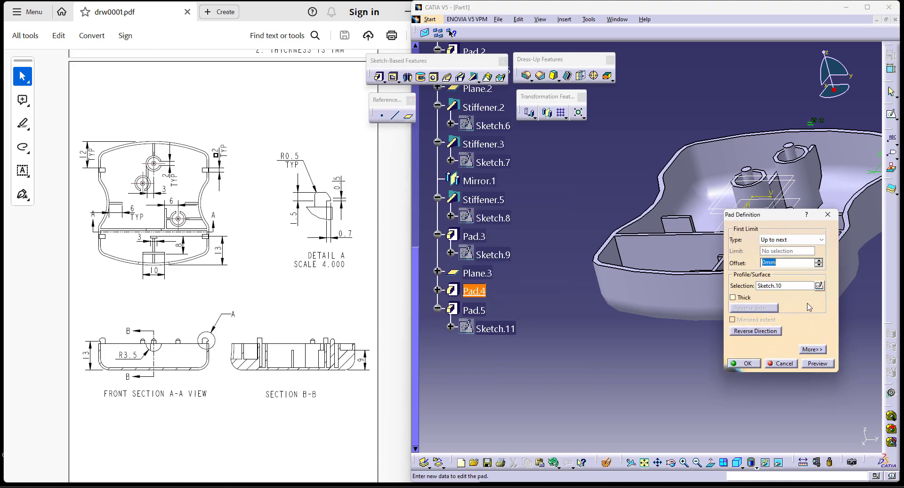
click(819, 286)
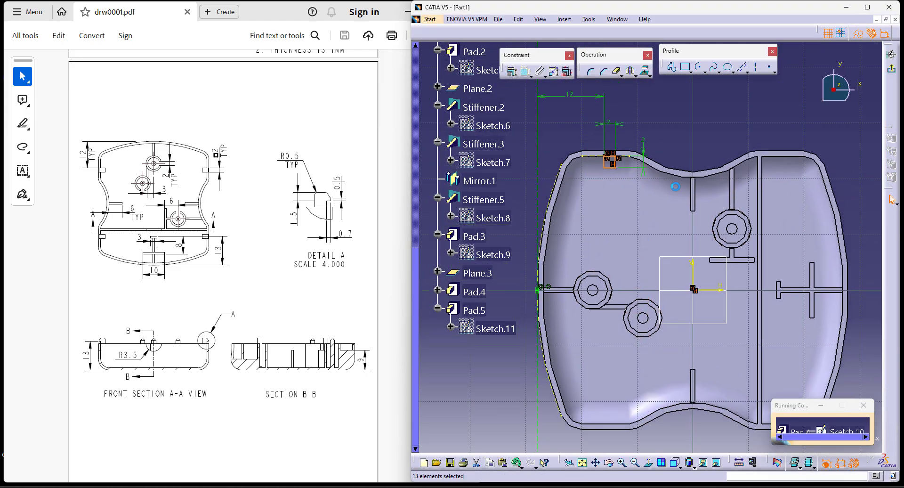
click(631, 73)
click(711, 290)
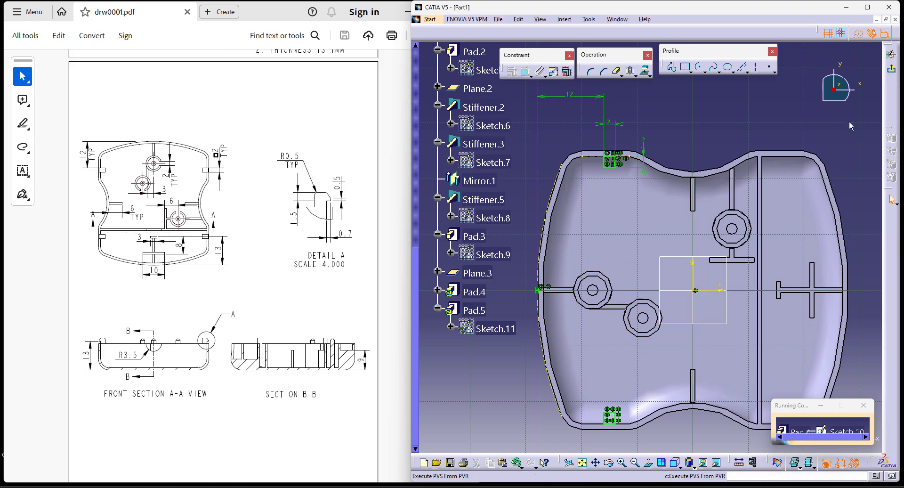
click(891, 69)
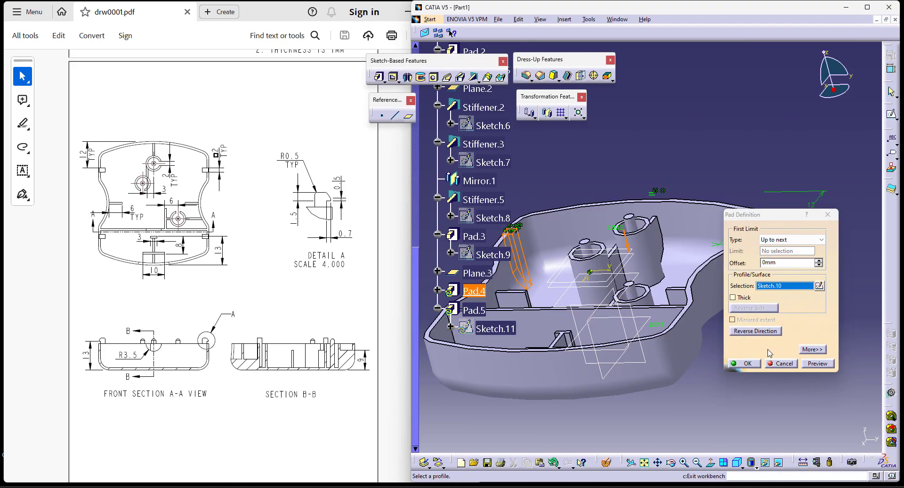
click(744, 363)
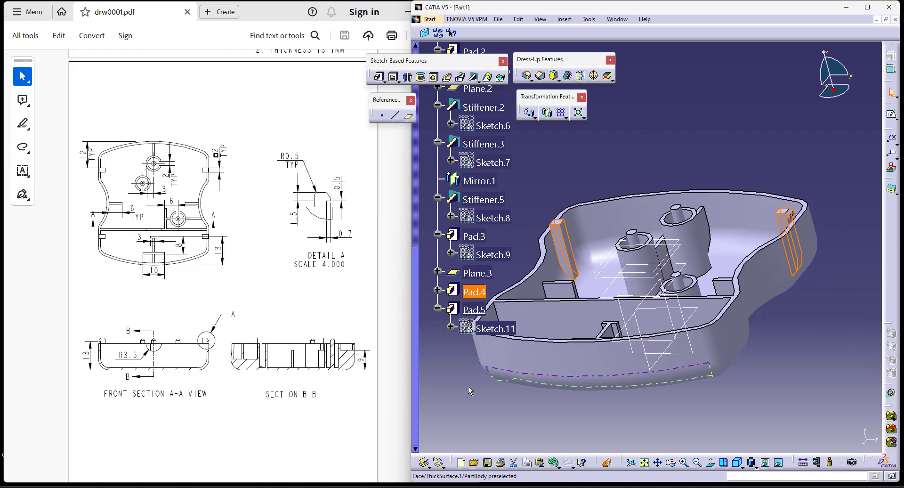
click(467, 297)
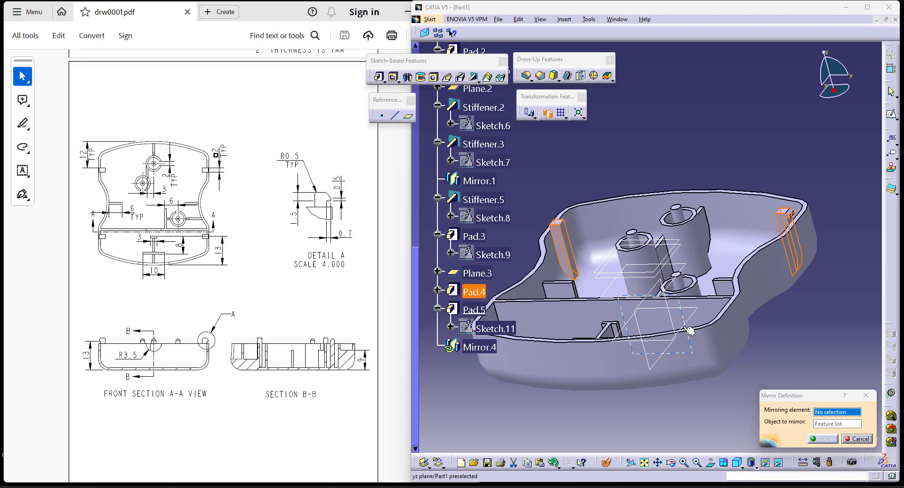
click(822, 438)
Edit the hook pad's sketch, mirror the hook profile about the part's vertical centre line, and update the pad
double_click(473, 310)
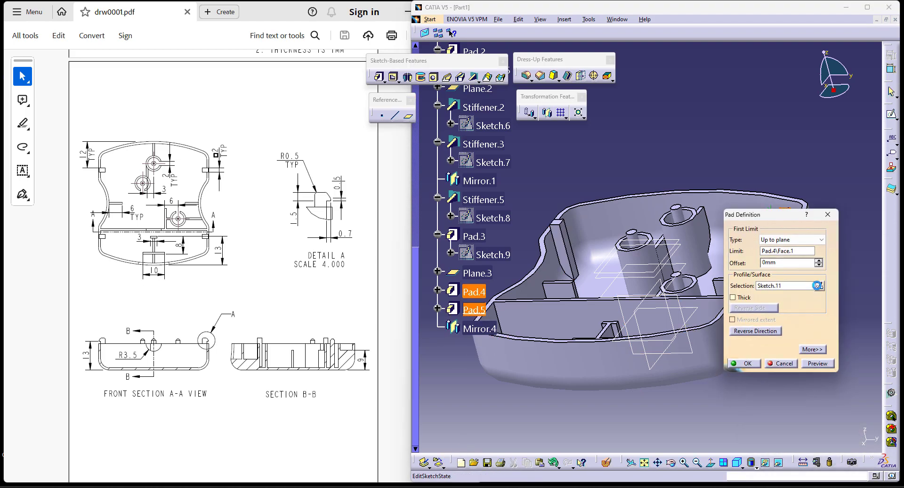
click(819, 286)
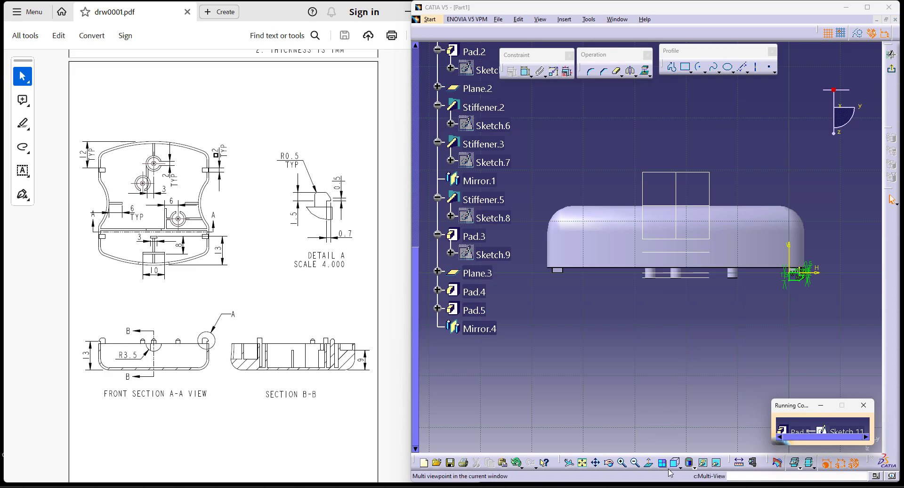
click(668, 468)
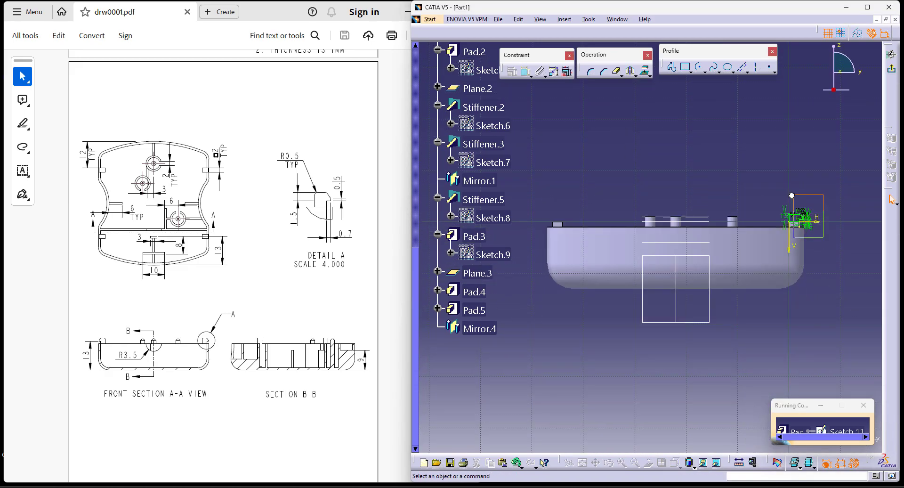
drag(795, 197, 754, 151)
click(630, 71)
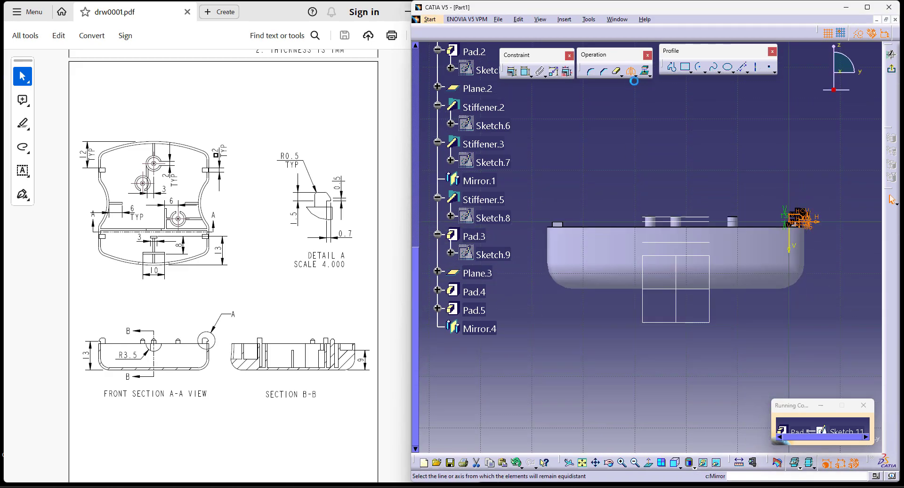
click(677, 280)
click(891, 71)
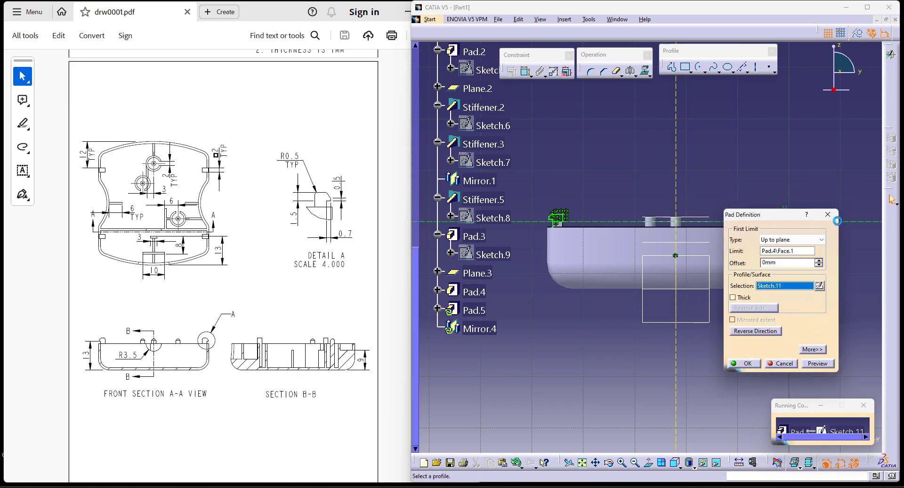
click(758, 377)
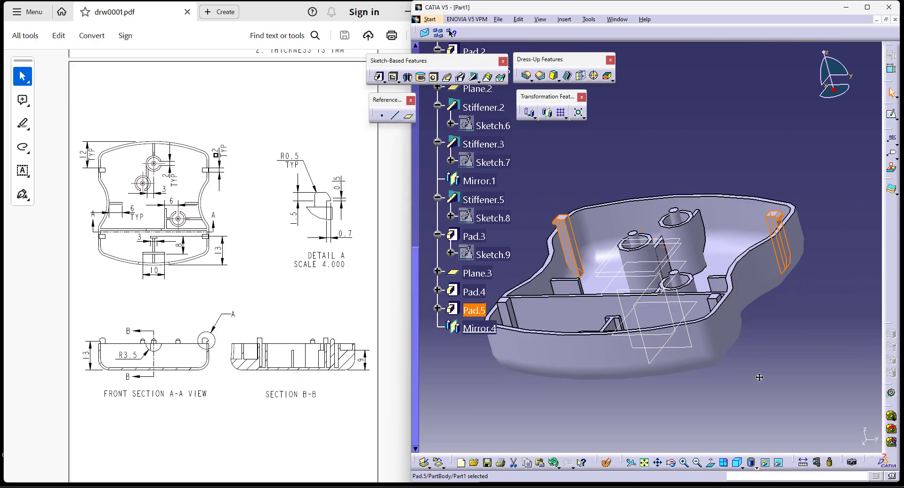
Try to mirror the hook pad about the yz plane, and undo the mirror
middle_drag(752, 383, 776, 347)
click(469, 311)
click(546, 112)
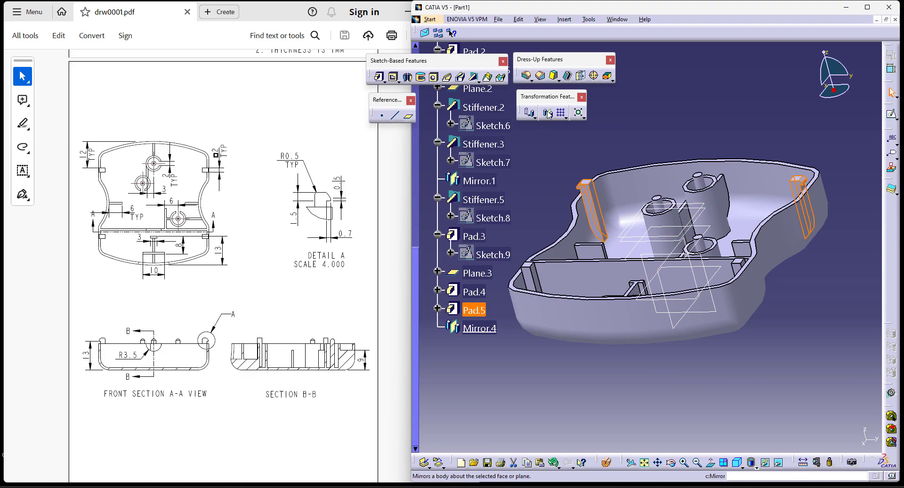
click(706, 278)
click(713, 313)
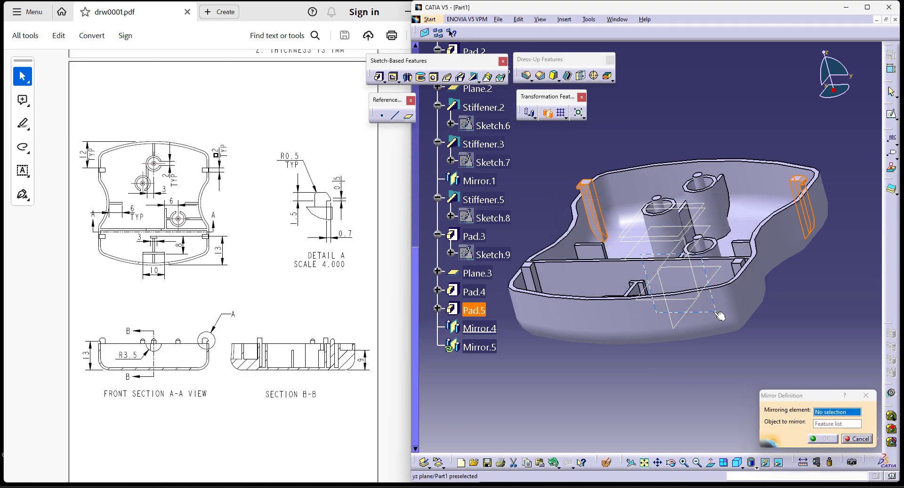
click(822, 438)
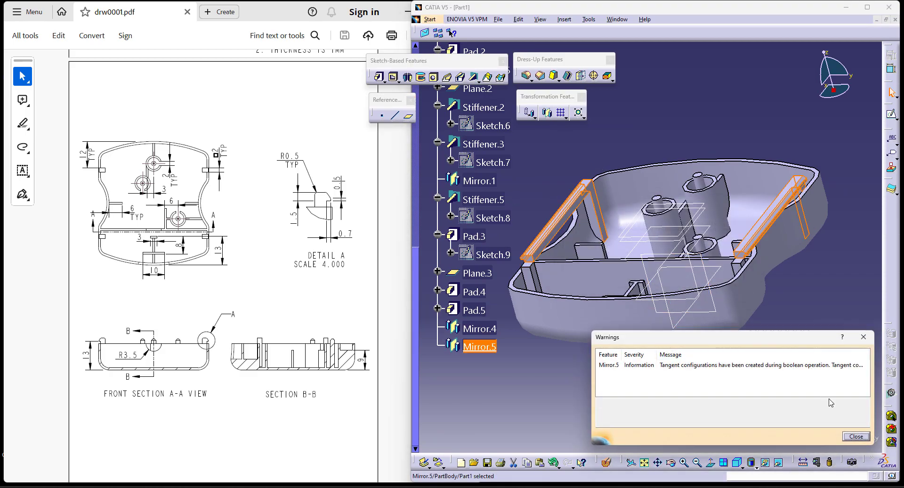
click(855, 436)
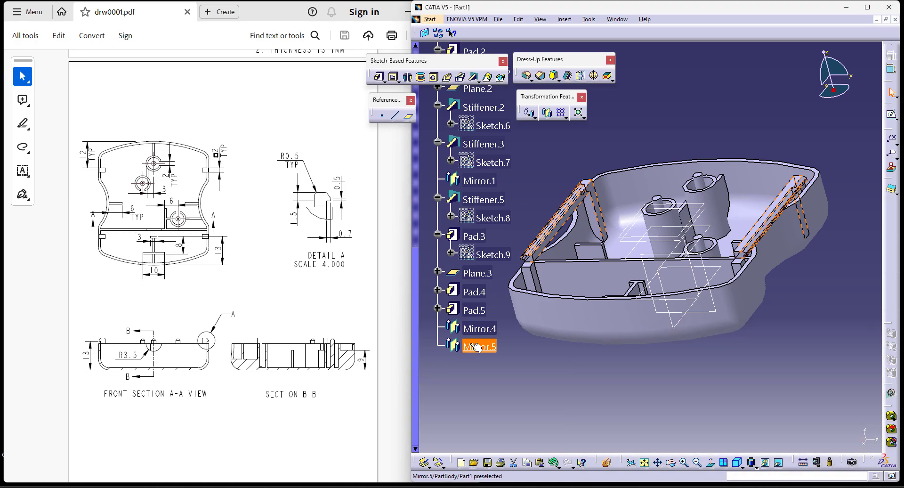
key(ctrl+z)
Start a pad with a new sketch on the mirrored block's side face and project the existing hook's outline edges into it
click(795, 370)
middle_drag(796, 371, 744, 285)
click(843, 297)
click(820, 354)
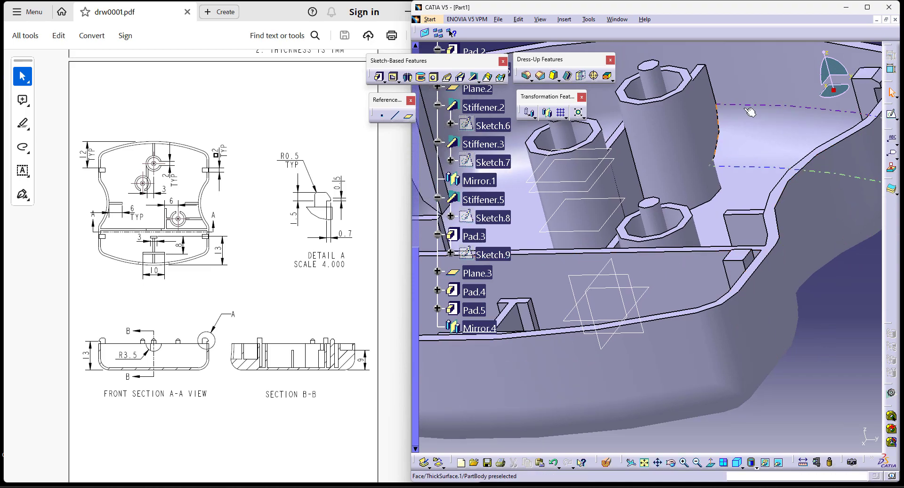
click(379, 77)
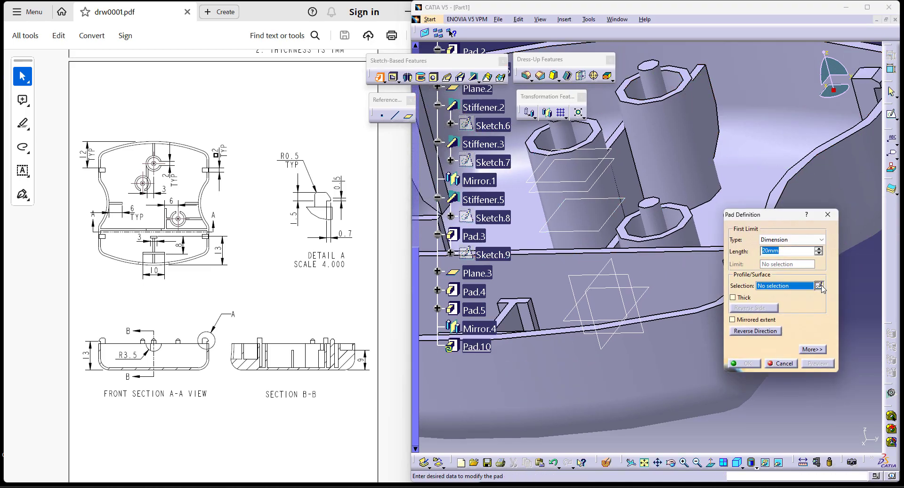
click(820, 286)
click(735, 324)
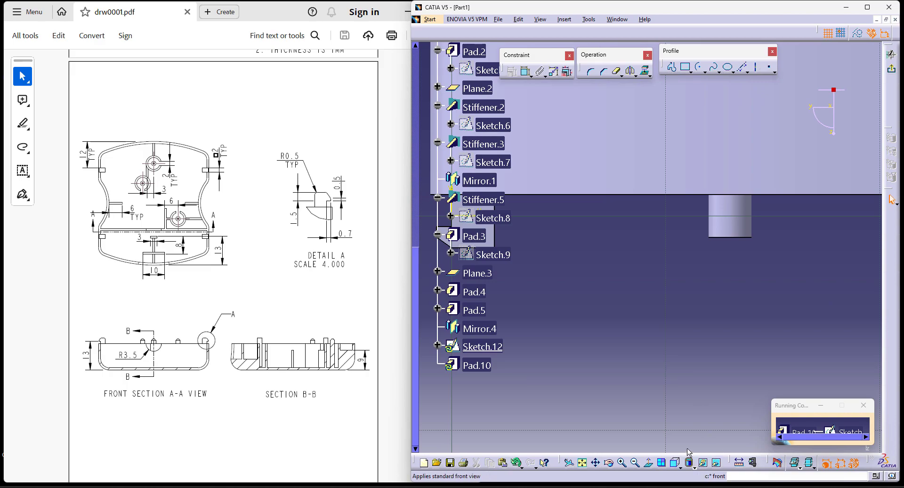
click(645, 71)
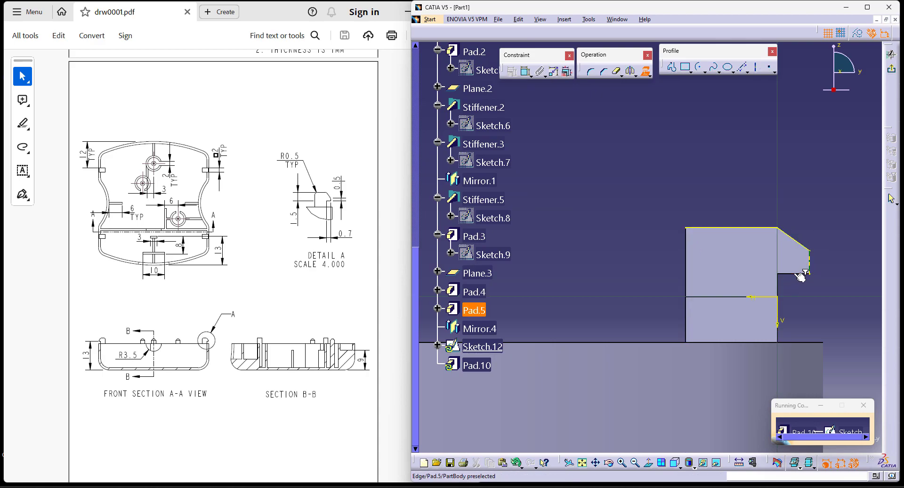
key(Escape)
Close the hook profile with lines down the block's side, across its base and up to the hook's underside
click(671, 68)
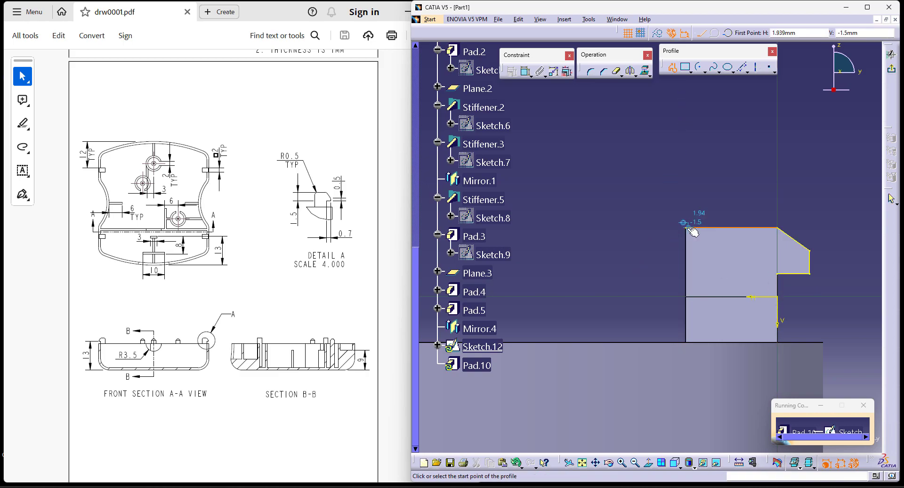
click(686, 227)
click(685, 295)
click(777, 296)
click(778, 274)
key(Escape)
Mirror the complete hook profile about the part's vertical centre line for the block on the opposite wall
middle_drag(802, 200, 804, 169)
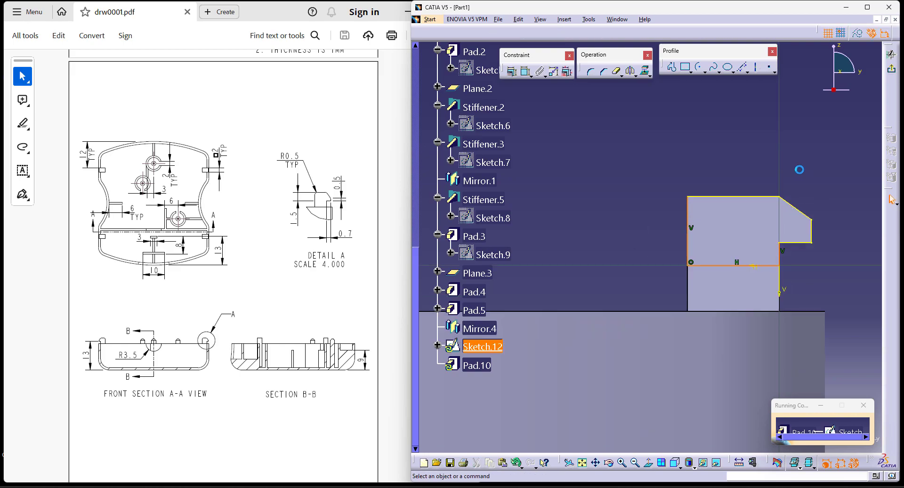
drag(645, 166, 827, 275)
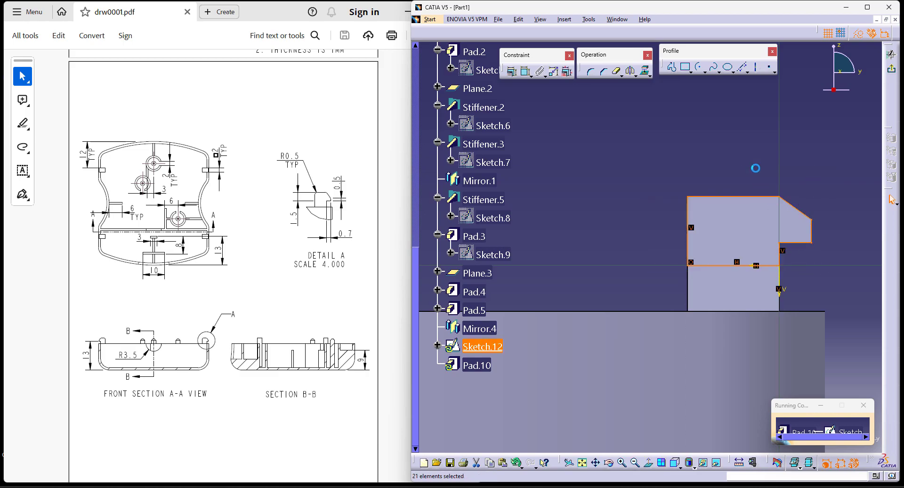
click(630, 72)
ctrl+middle_drag(631, 136, 598, 235)
middle_drag(596, 235, 675, 233)
click(552, 353)
middle_drag(736, 98, 878, 100)
Exit the sketch and pad both hook profiles with the limit type Up to plane, ending at the block's opposite side face
click(894, 78)
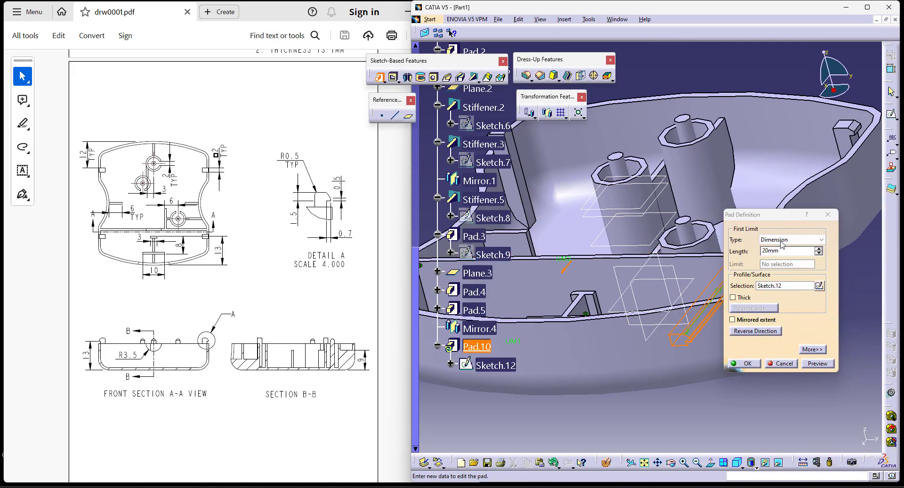
click(781, 245)
click(789, 279)
click(782, 243)
click(774, 271)
middle_drag(678, 311, 552, 365)
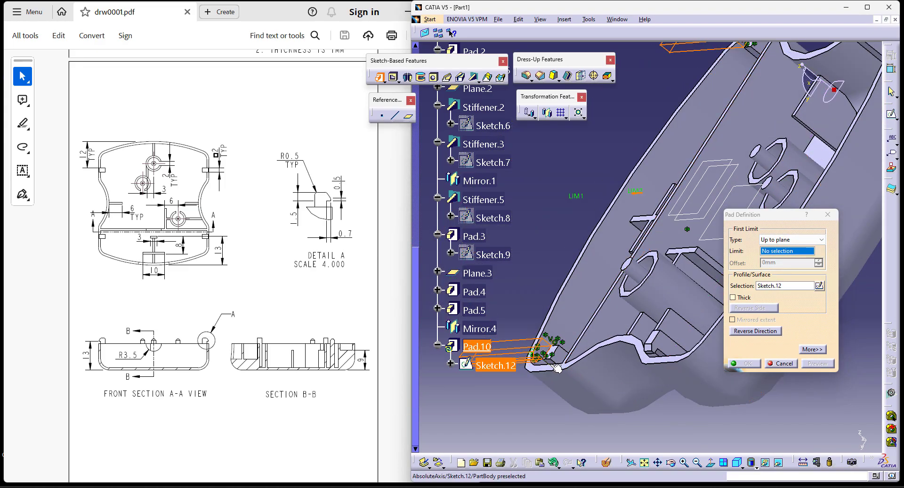
click(554, 368)
click(743, 363)
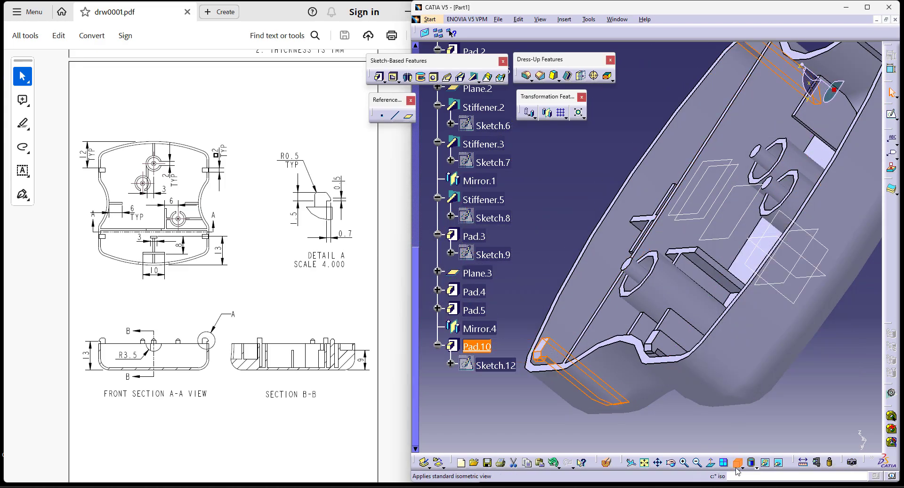
click(737, 463)
middle_drag(584, 406, 737, 408)
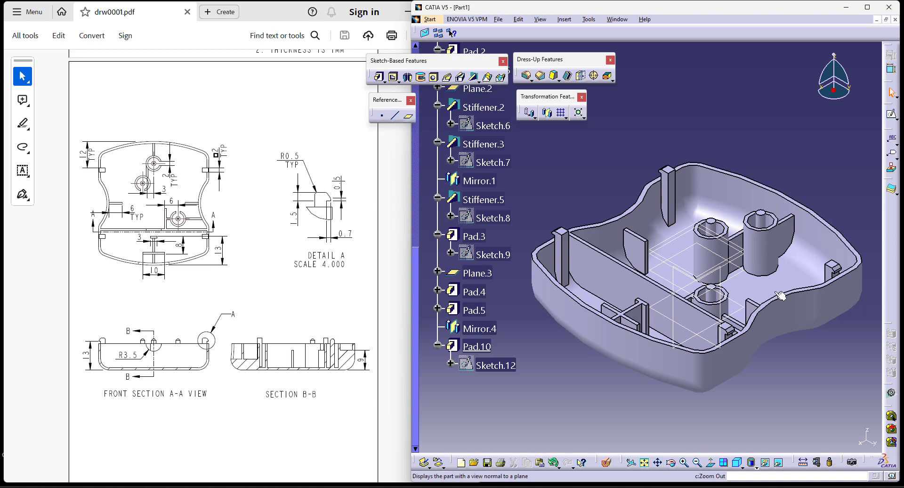
click(526, 78)
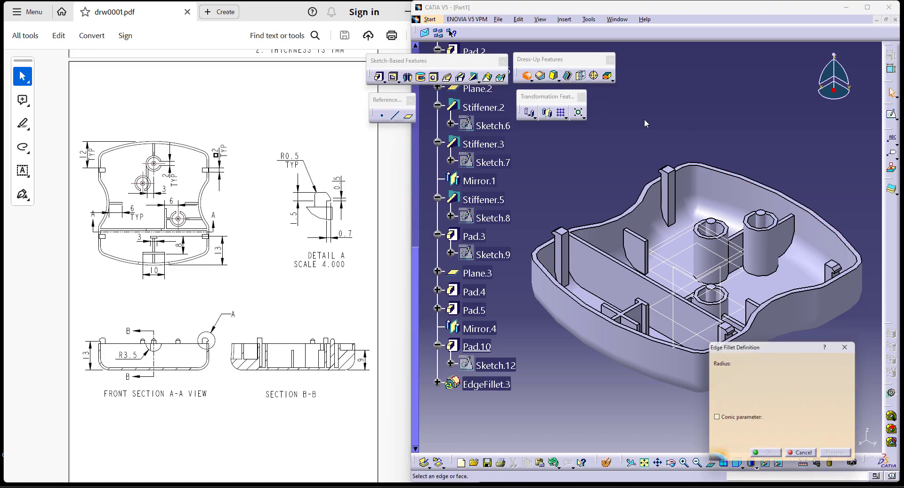
scroll(643, 119, up, 5)
ctrl+middle_drag(646, 126, 653, 213)
key(Escape)
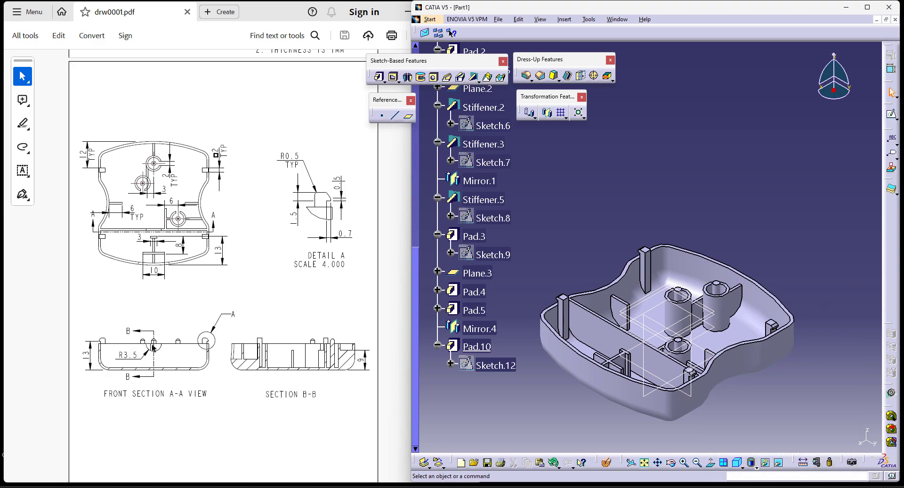
Start a pocket with a new sketch on the side face of the long cross rib and view it square-on
click(394, 78)
click(820, 288)
click(623, 346)
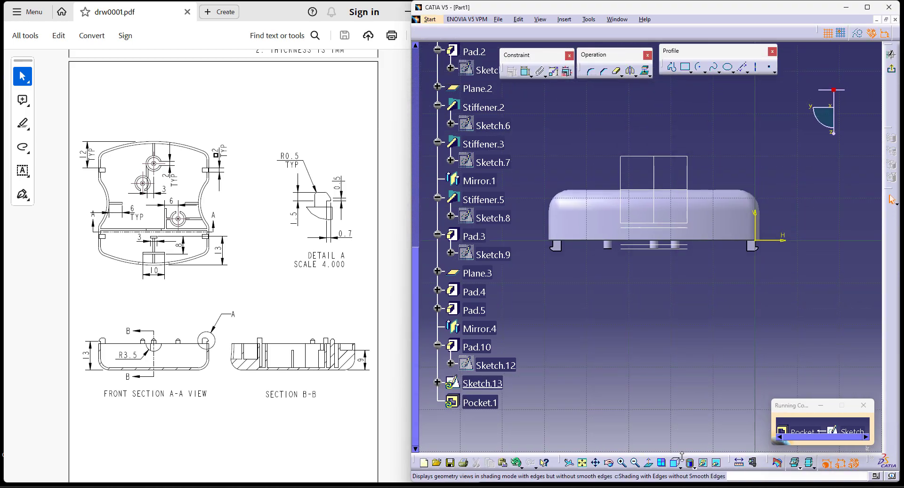
click(648, 462)
ctrl+middle_drag(692, 360, 710, 281)
click(710, 278)
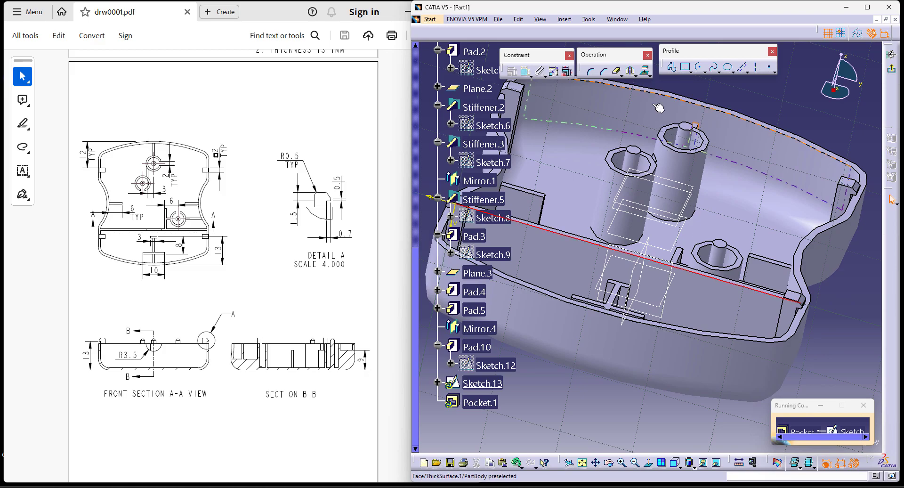
click(817, 89)
click(648, 463)
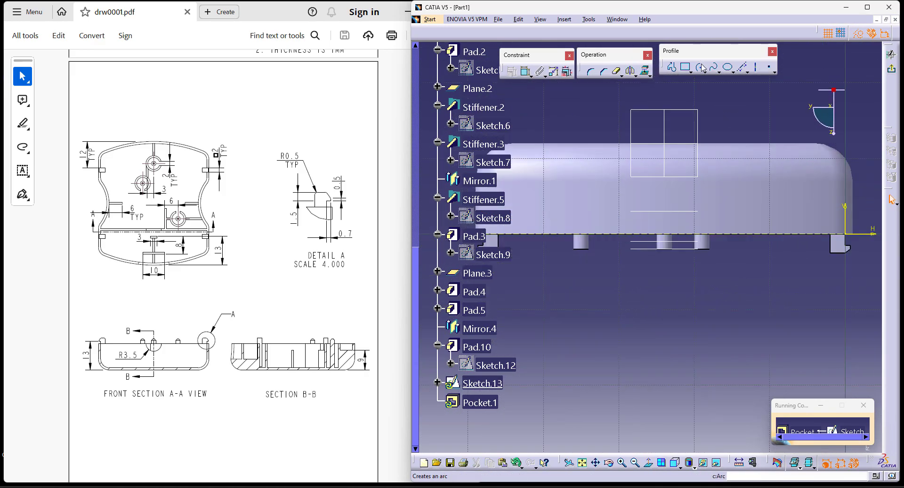
Draw a semicircular arc centred on the part's midline at the rib's top edge and constrain its radius to 3.5 mm
click(698, 68)
click(664, 233)
click(635, 233)
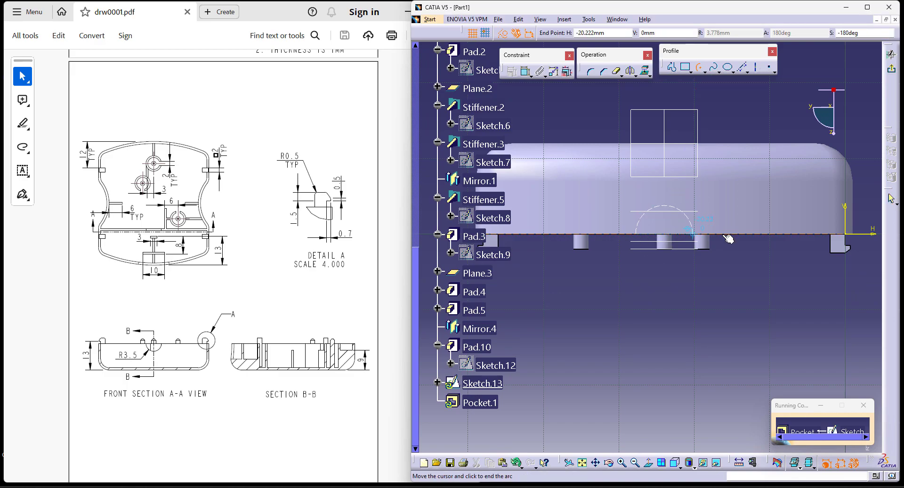
click(729, 238)
click(525, 72)
click(643, 212)
double_click(606, 232)
text(3.5)
key(Return)
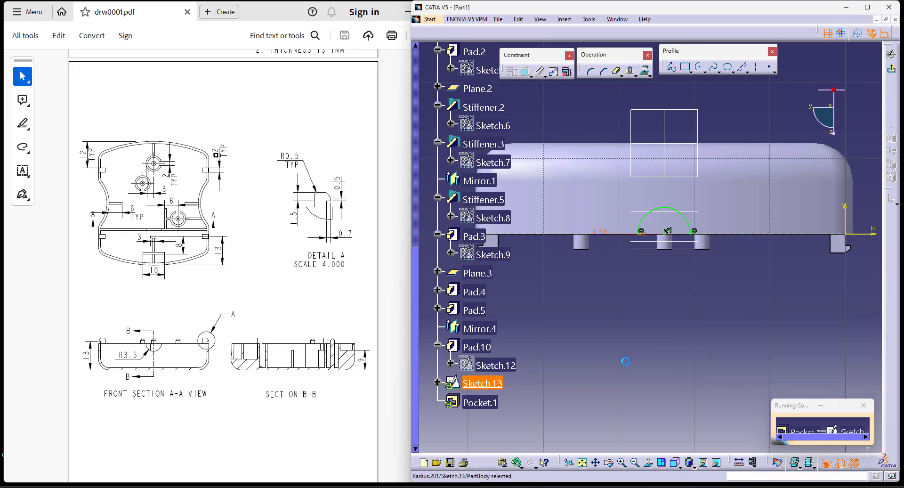
Close the arc with a straight line between its endpoints and pocket the semicircular profile through the cross rib
click(671, 68)
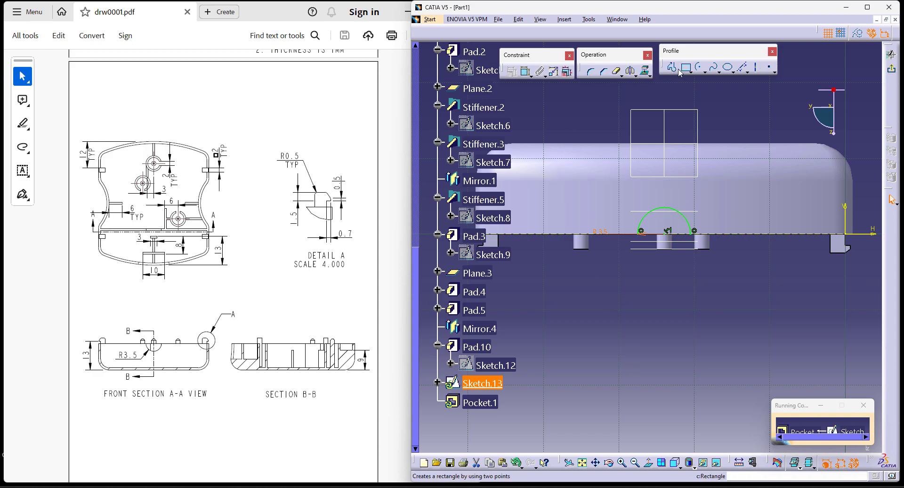
click(641, 236)
click(694, 232)
click(891, 54)
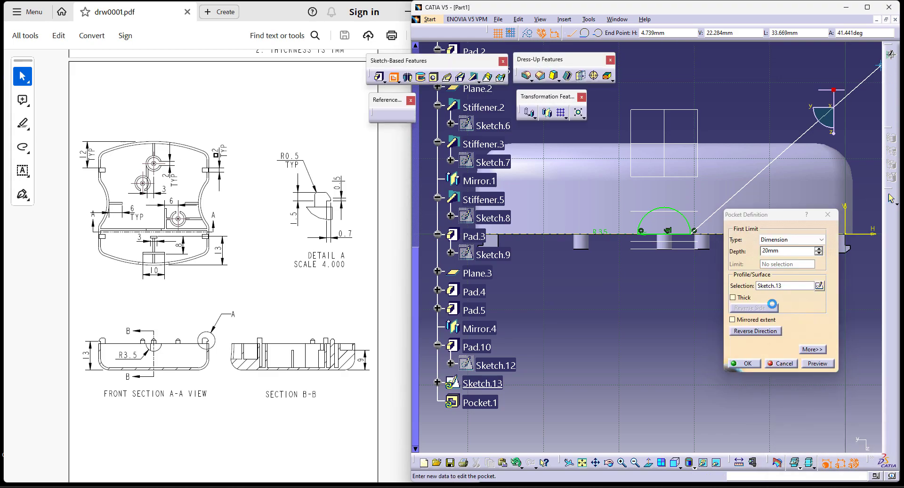
click(792, 239)
click(781, 256)
click(745, 363)
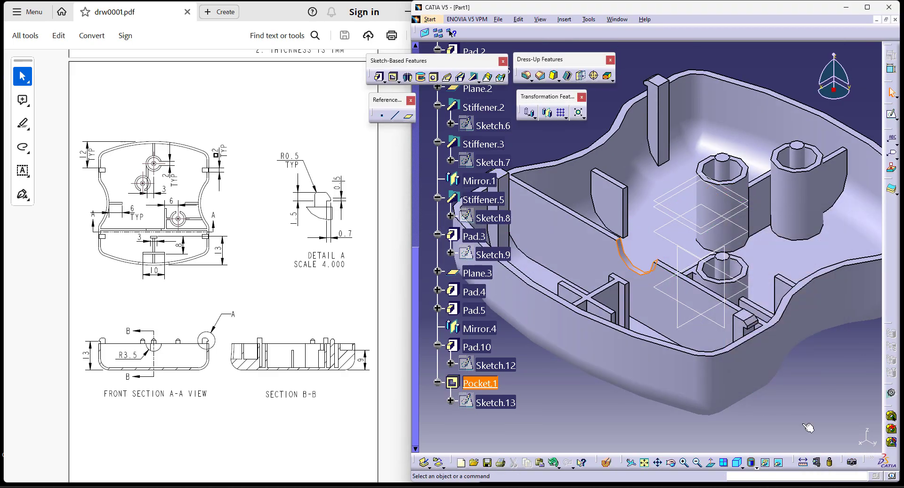
middle_drag(650, 403, 644, 423)
middle_drag(753, 367, 678, 408)
click(527, 76)
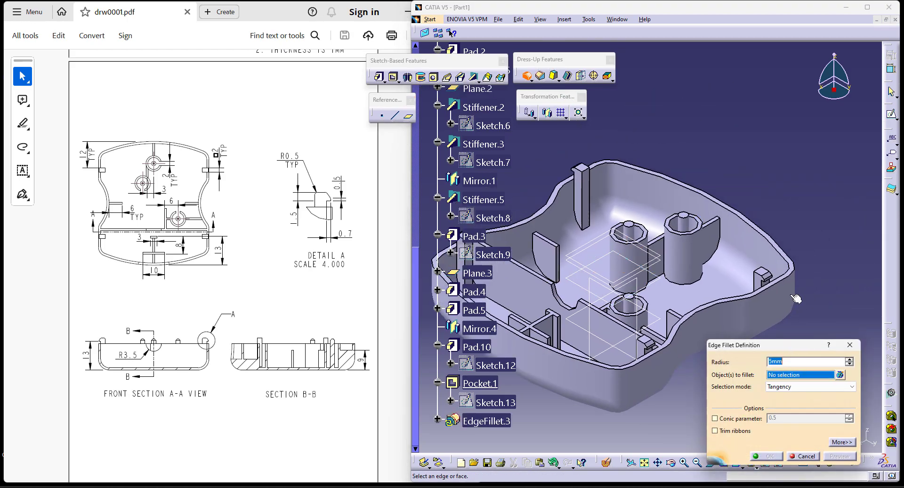
ctrl+middle_drag(806, 310, 772, 283)
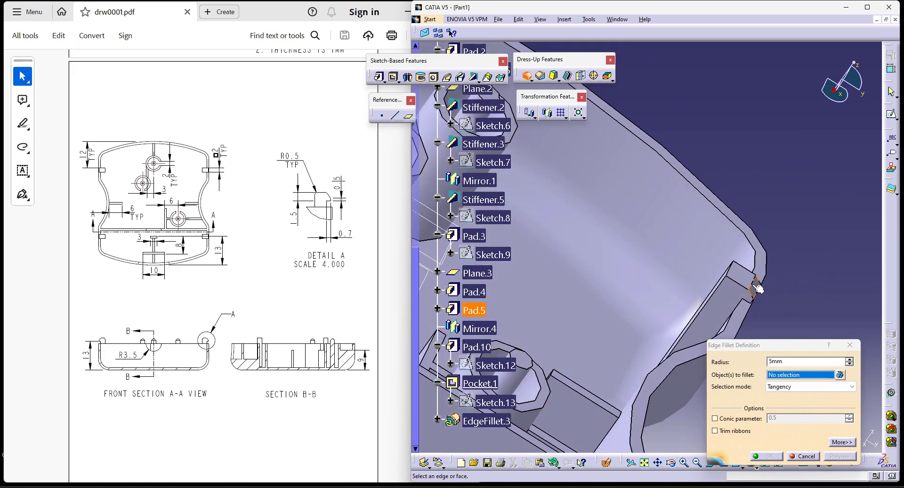
click(735, 272)
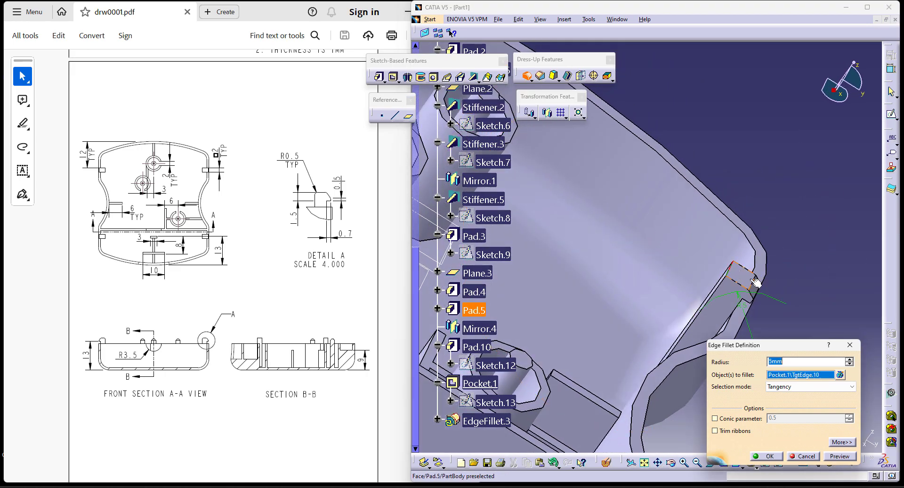
click(755, 284)
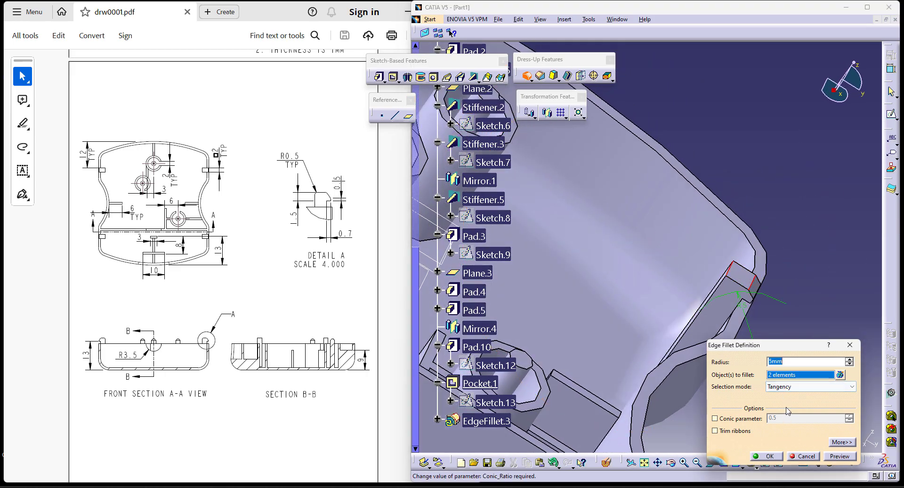
click(821, 269)
middle_drag(509, 116, 606, 214)
middle_drag(517, 172, 767, 267)
middle_drag(584, 188, 636, 215)
click(664, 204)
click(636, 214)
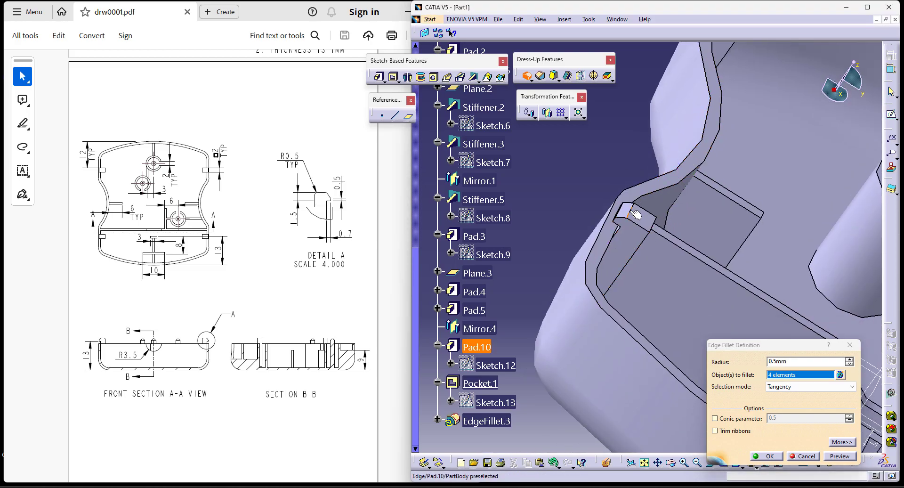
click(657, 234)
key(Escape)
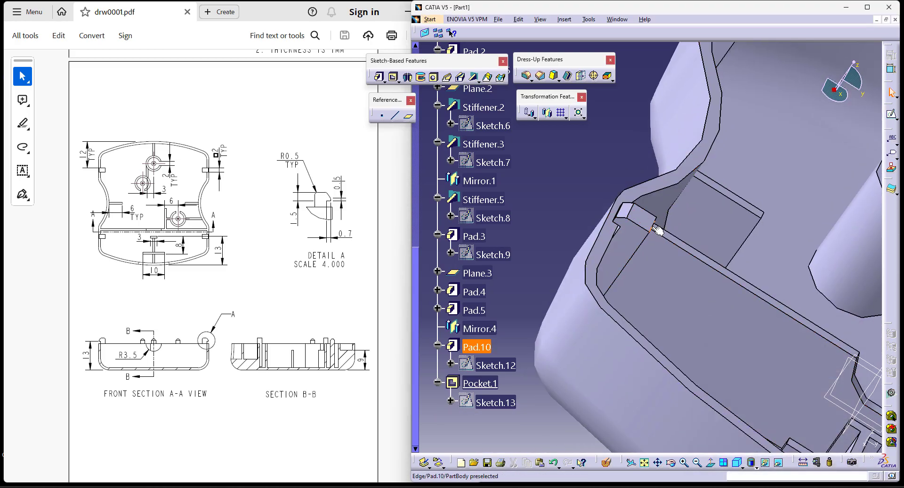
Start an edge fillet and select the two top edges on each snap hook beside the cross rib
click(527, 76)
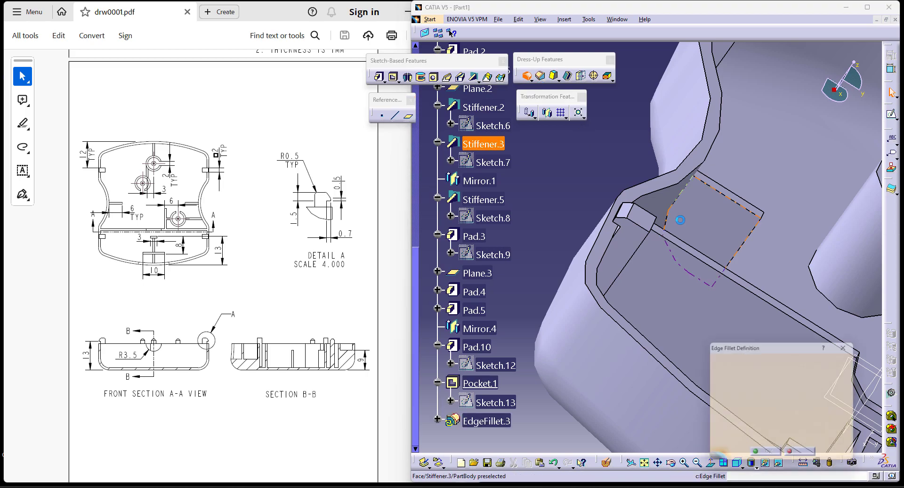
click(657, 232)
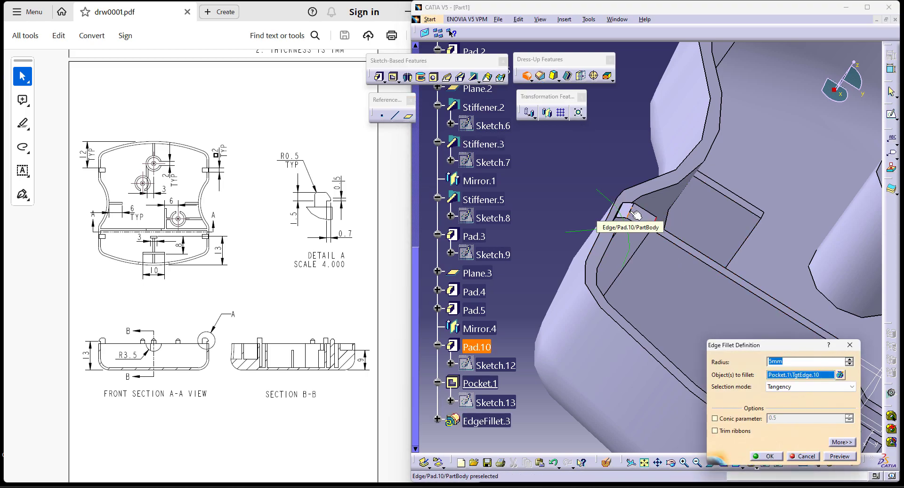
click(632, 212)
middle_drag(772, 324, 555, 238)
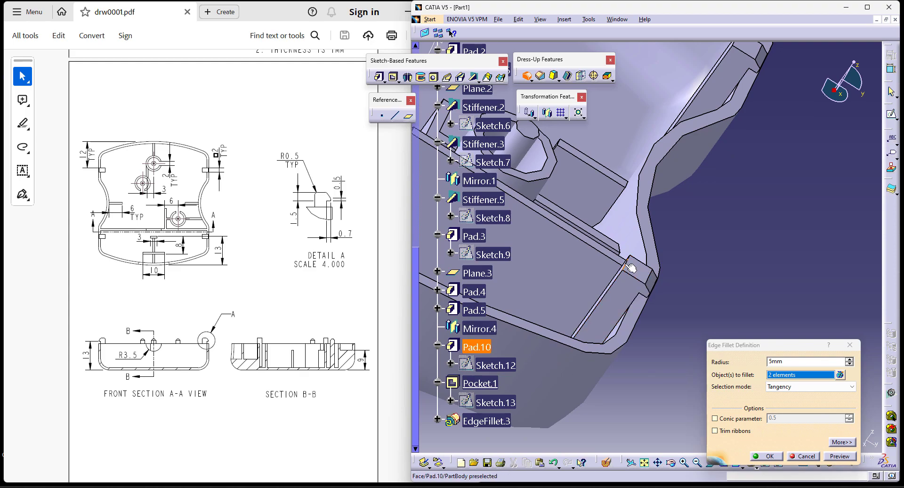
click(627, 265)
click(648, 278)
Add the top edges of the other two snap hooks and apply the edge fillet with a 0.5 mm radius
middle_drag(758, 94, 604, 353)
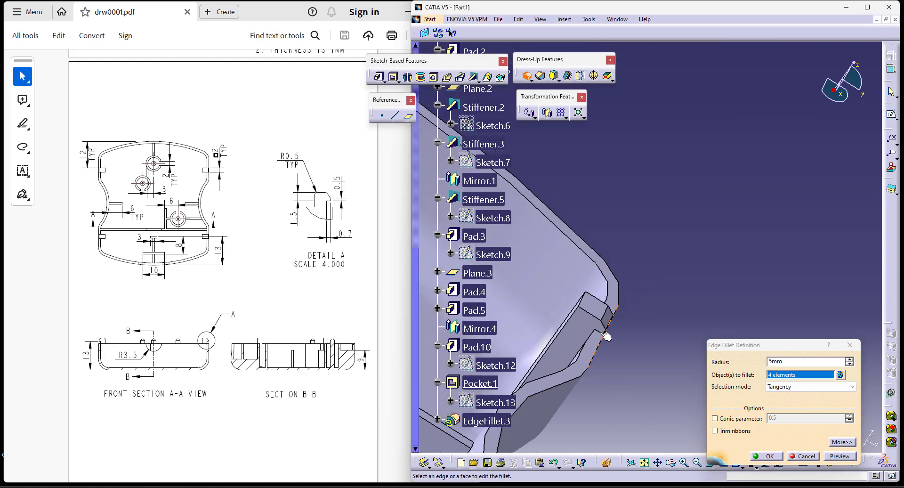
click(604, 313)
click(583, 302)
middle_drag(626, 251, 612, 264)
click(560, 237)
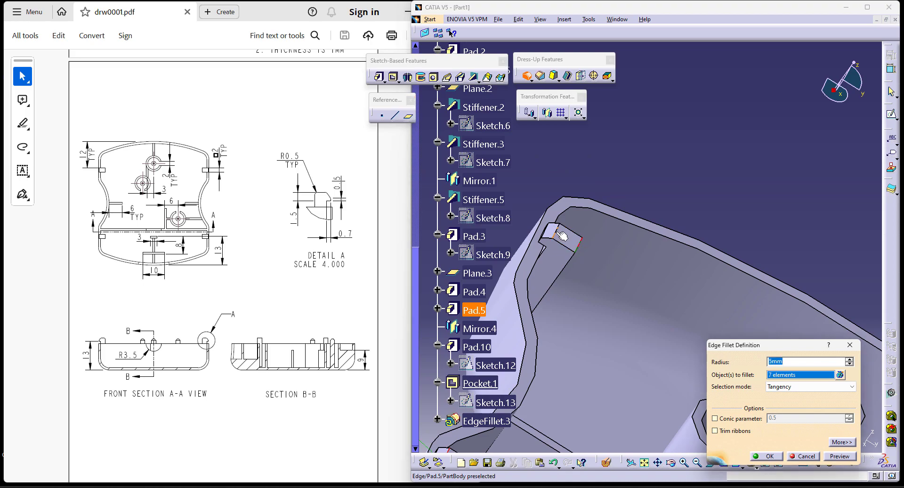
click(561, 235)
key(Return)
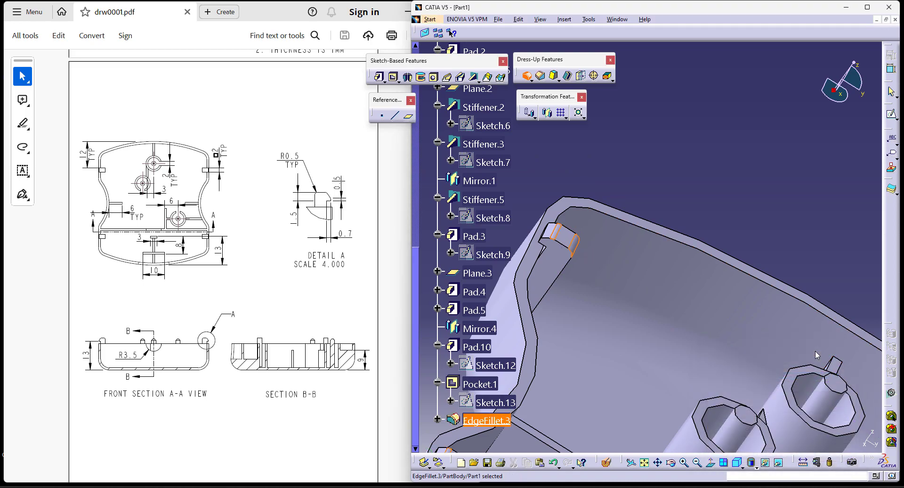
Chamfer the top circular edges of the three boss pins by the drawing's C0.6 value, 0.6 mm at 45 degrees
click(769, 174)
middle_drag(748, 295, 649, 155)
click(540, 76)
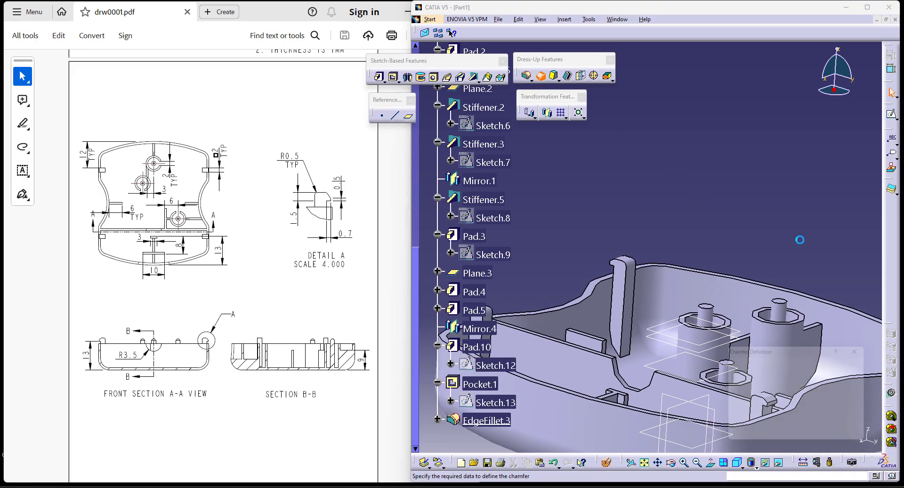
click(782, 301)
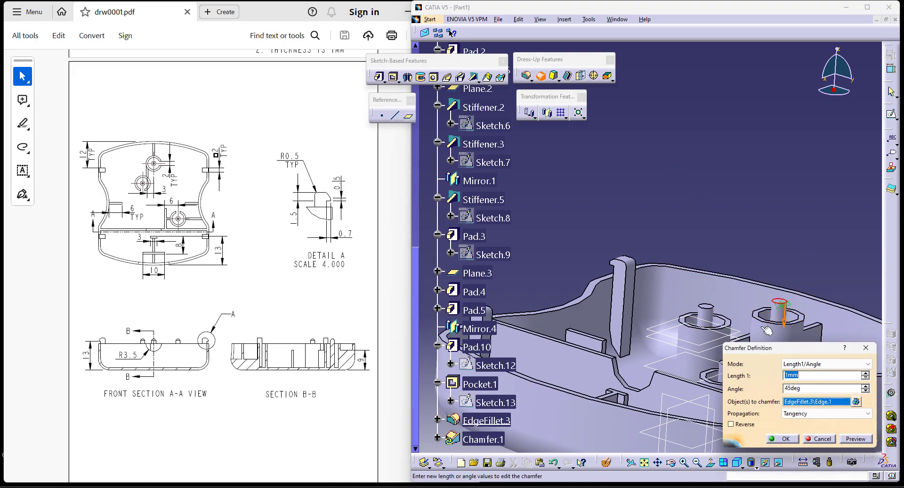
click(712, 308)
middle_drag(715, 304, 667, 257)
click(691, 320)
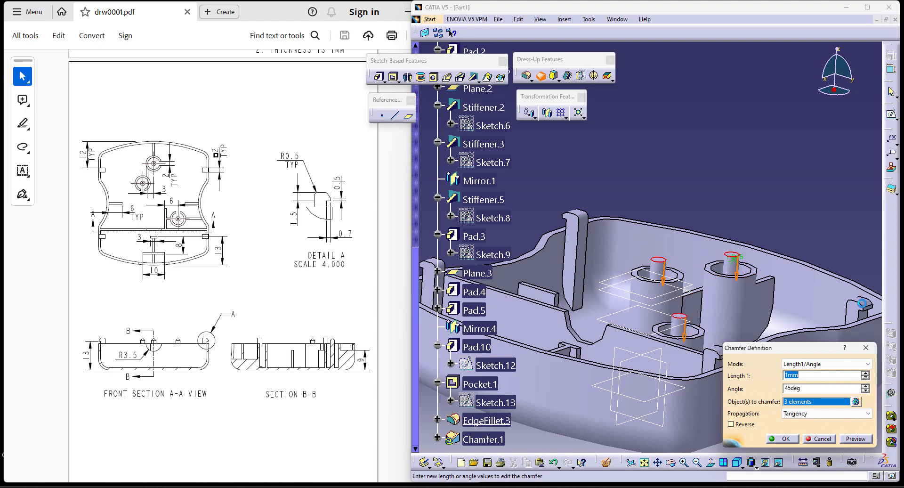
scroll(243, 286, up, 8)
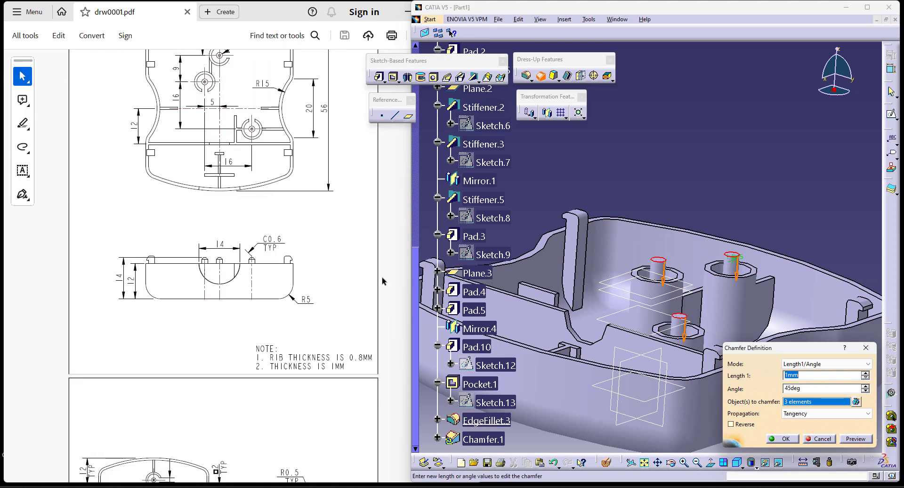
key(Return)
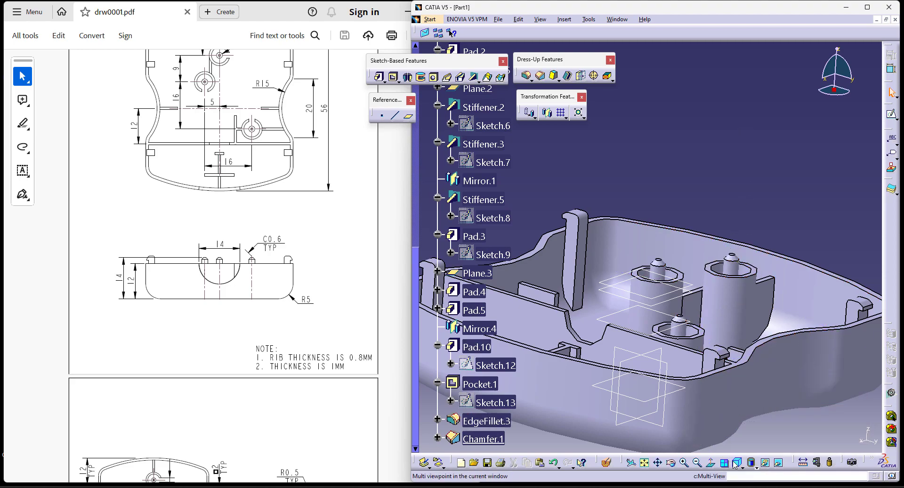
Show the whole cover in isometric view, centre it and maximize the modelling window
mouse_move(714, 424)
middle_down()
mouse_move(725, 146)
mouse_move(730, 404)
mouse_move(691, 440)
mouse_move(690, 413)
middle_up()
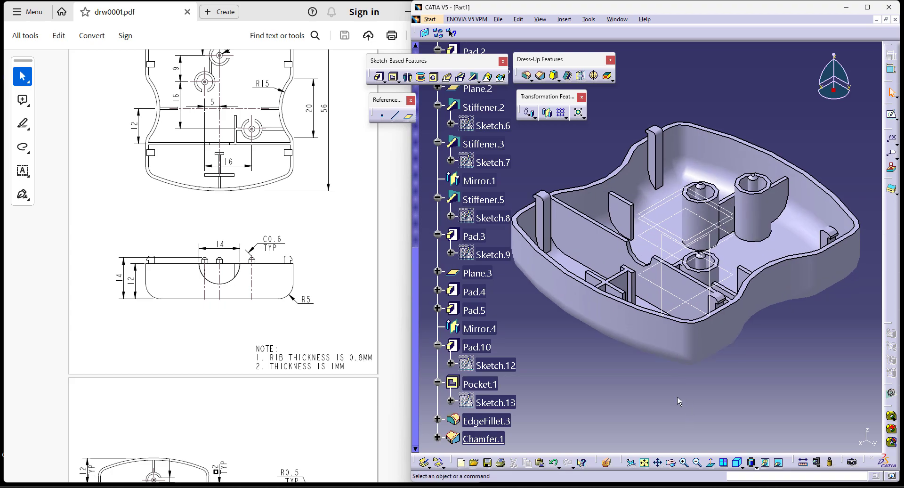
middle_drag(564, 335, 560, 379)
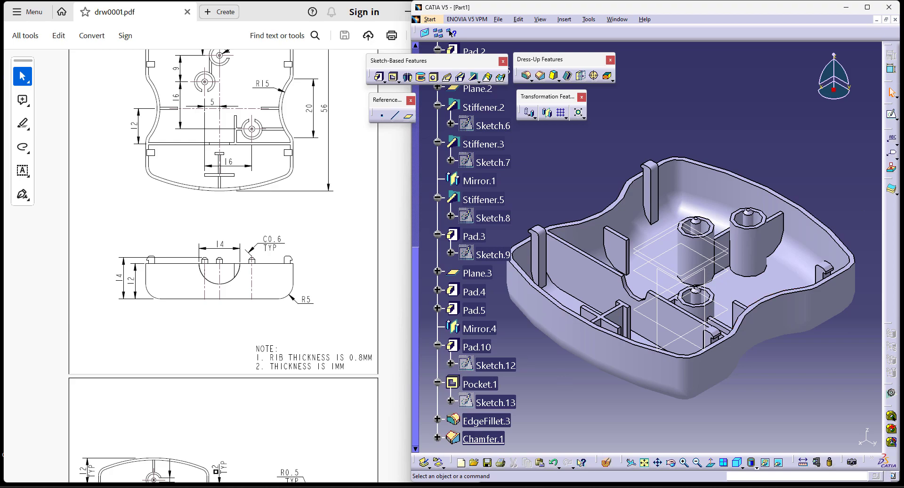
click(867, 7)
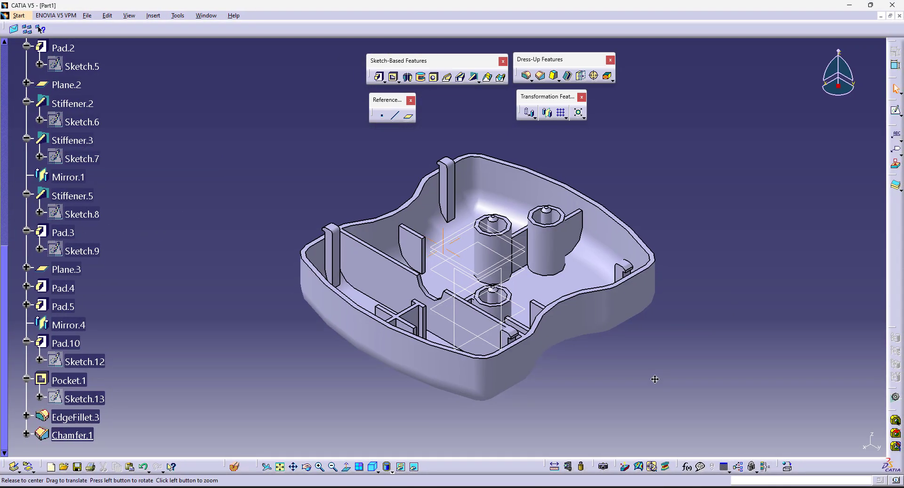